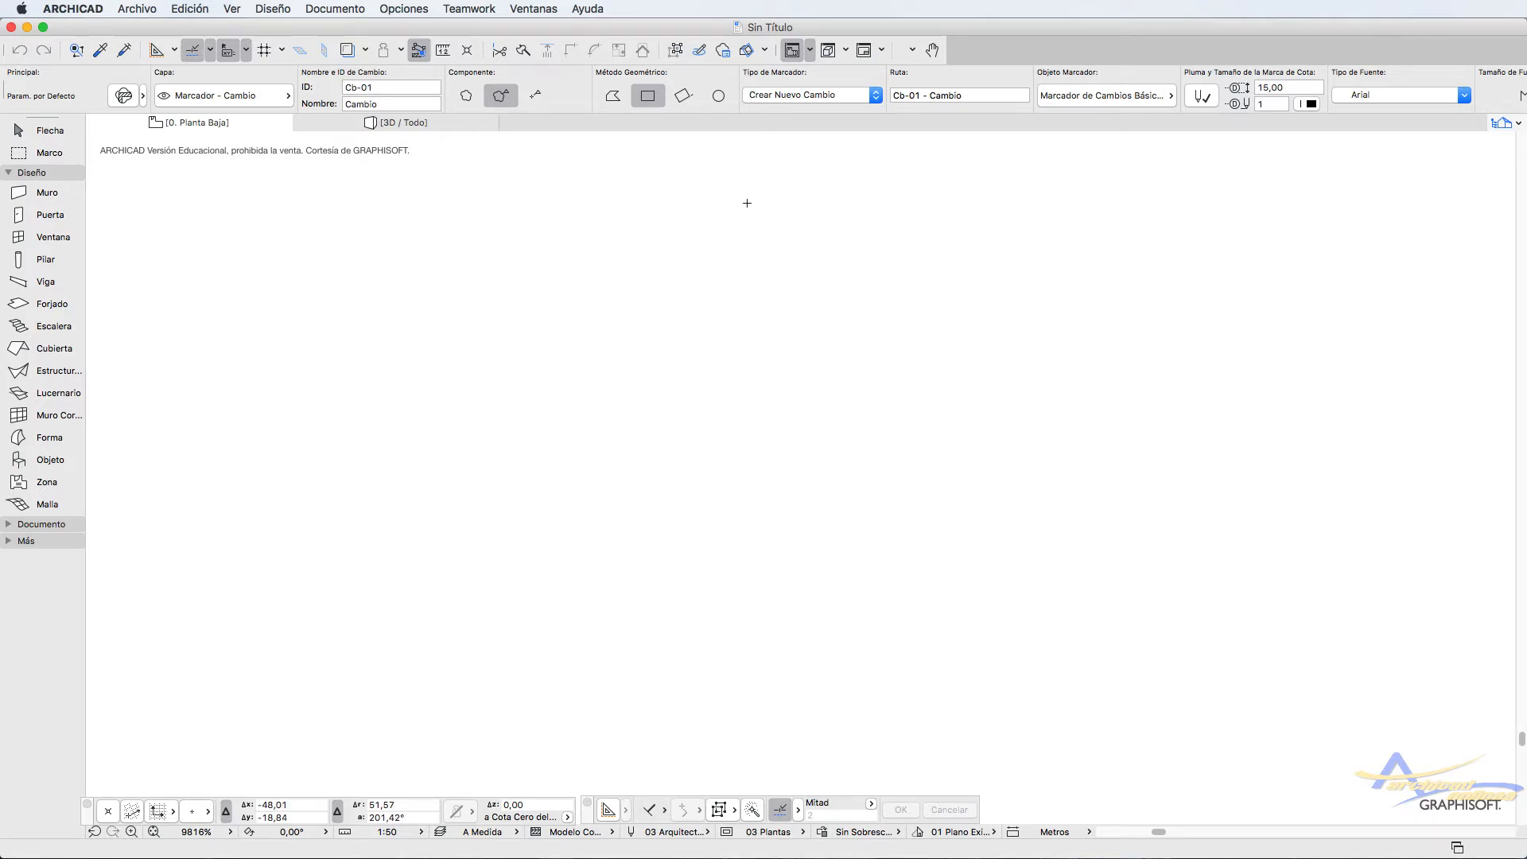
Step: Examine the skylight and dormer models of the ARCHICAD 20 library in the Skylight tool's default settings
{"action": "left_click", "coordinate": [50, 393]}
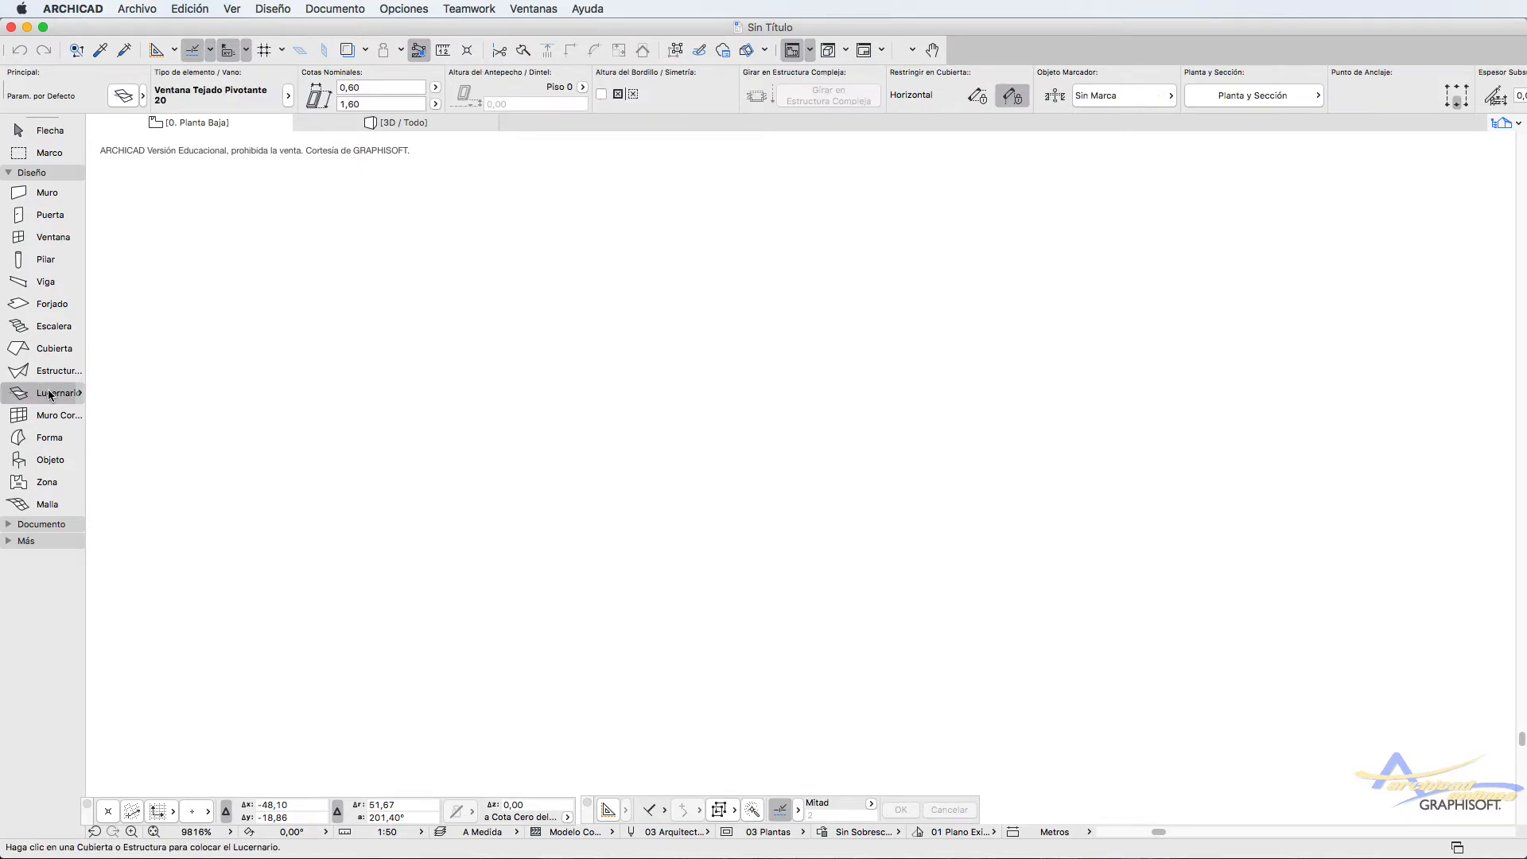
{"action": "double_click", "coordinate": [49, 393]}
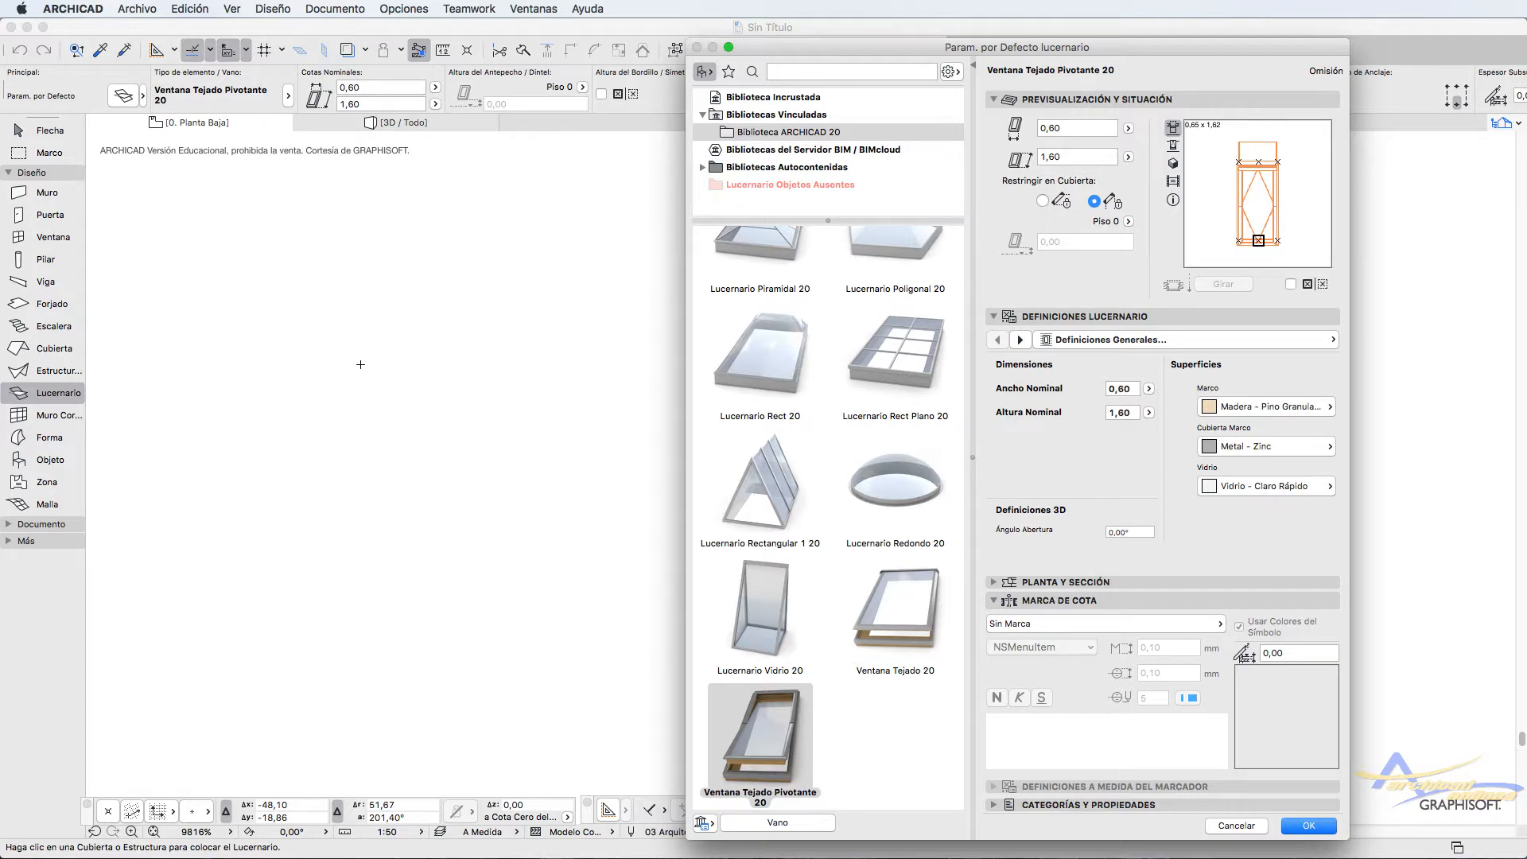
{"action": "scroll", "coordinate": [916, 371], "scroll_direction": "up", "scroll_amount": 5}
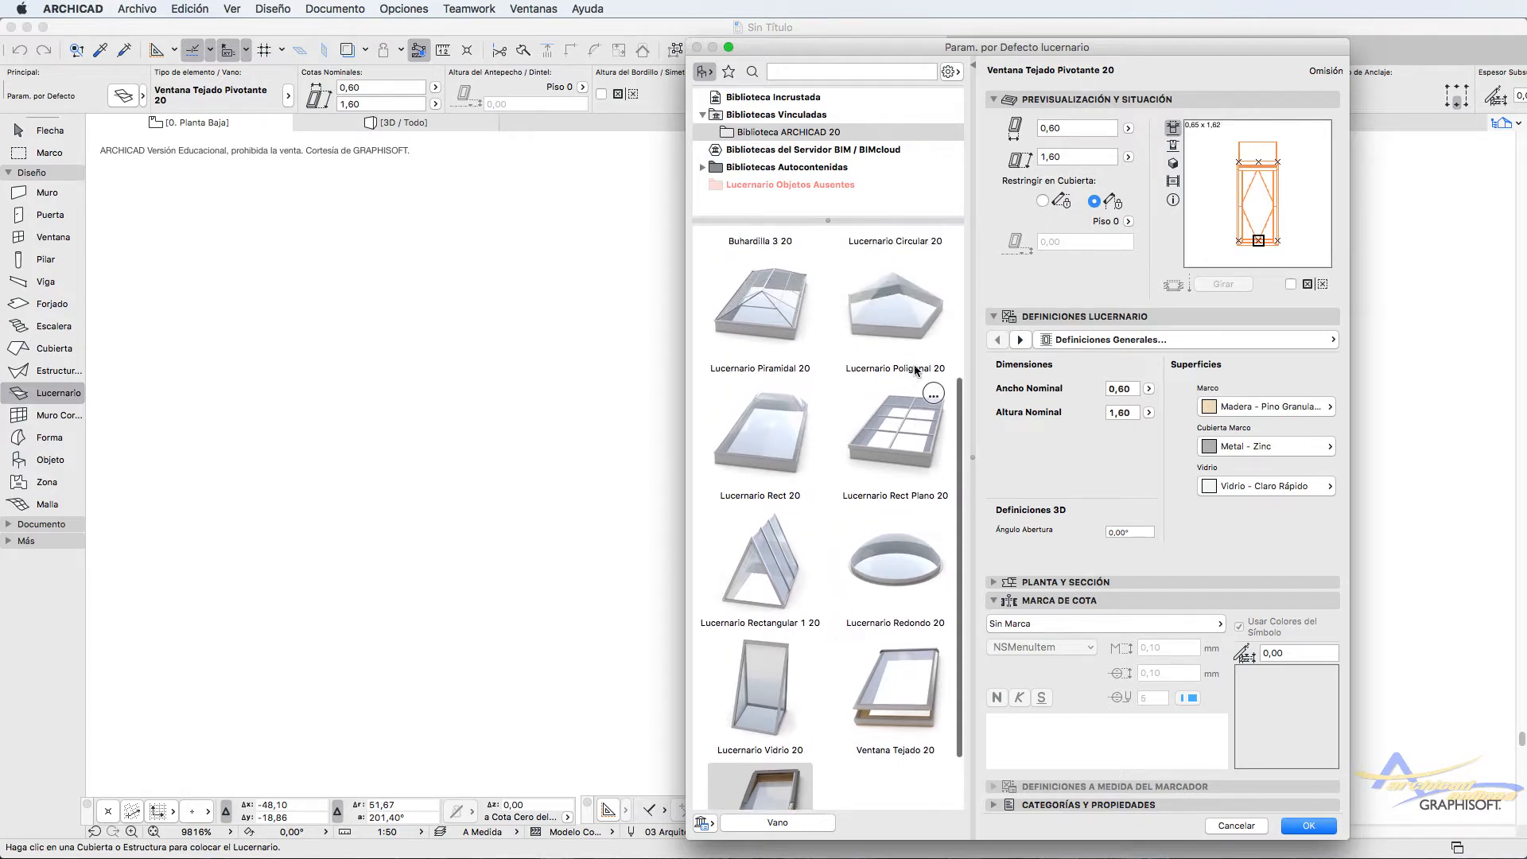
{"action": "scroll", "coordinate": [916, 371], "scroll_direction": "up", "scroll_amount": 2}
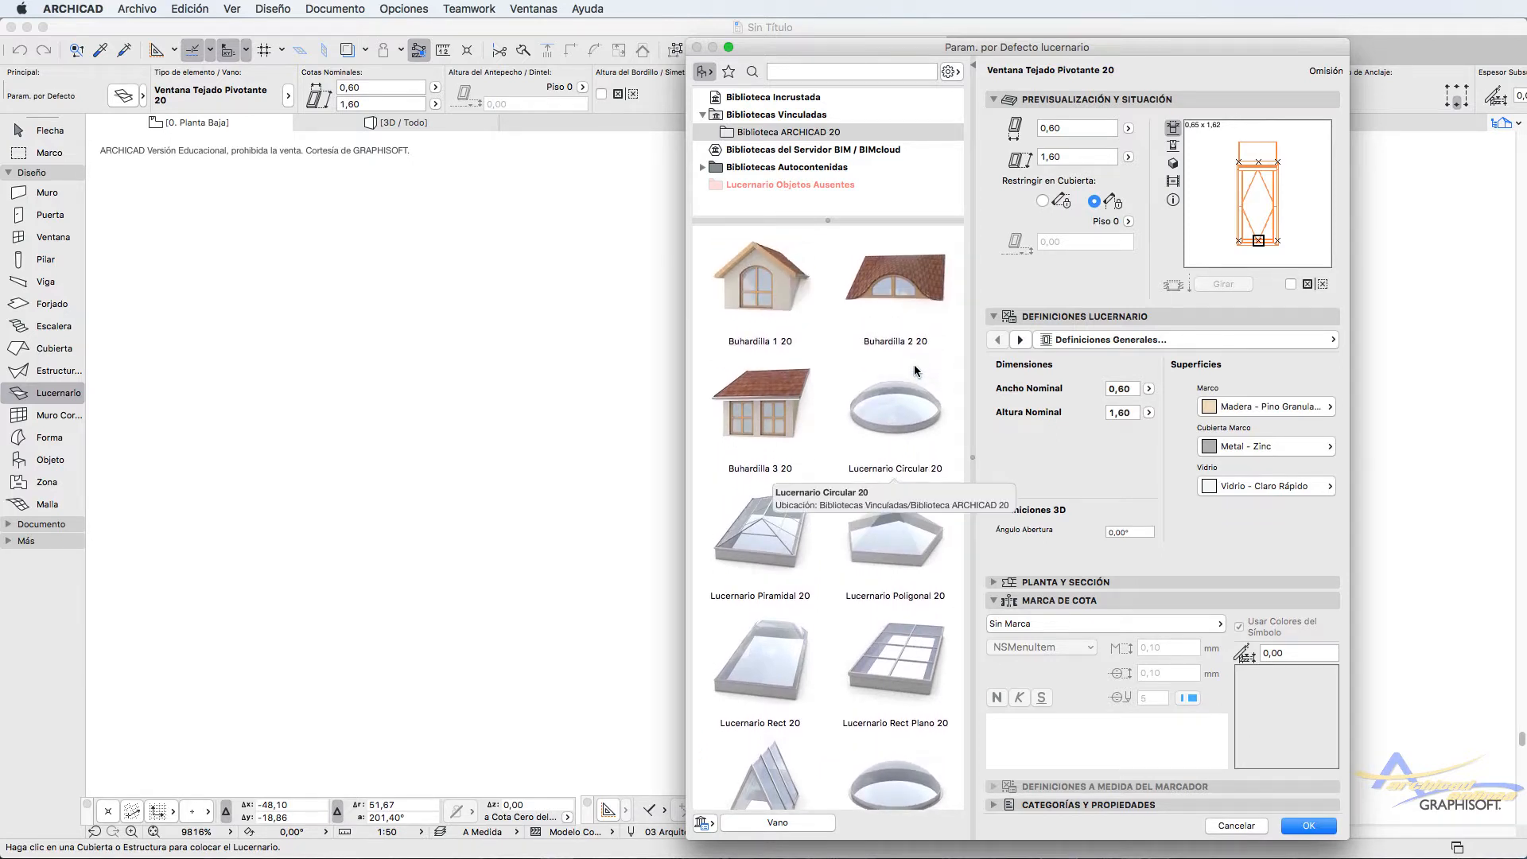
{"action": "left_click", "coordinate": [1309, 827]}
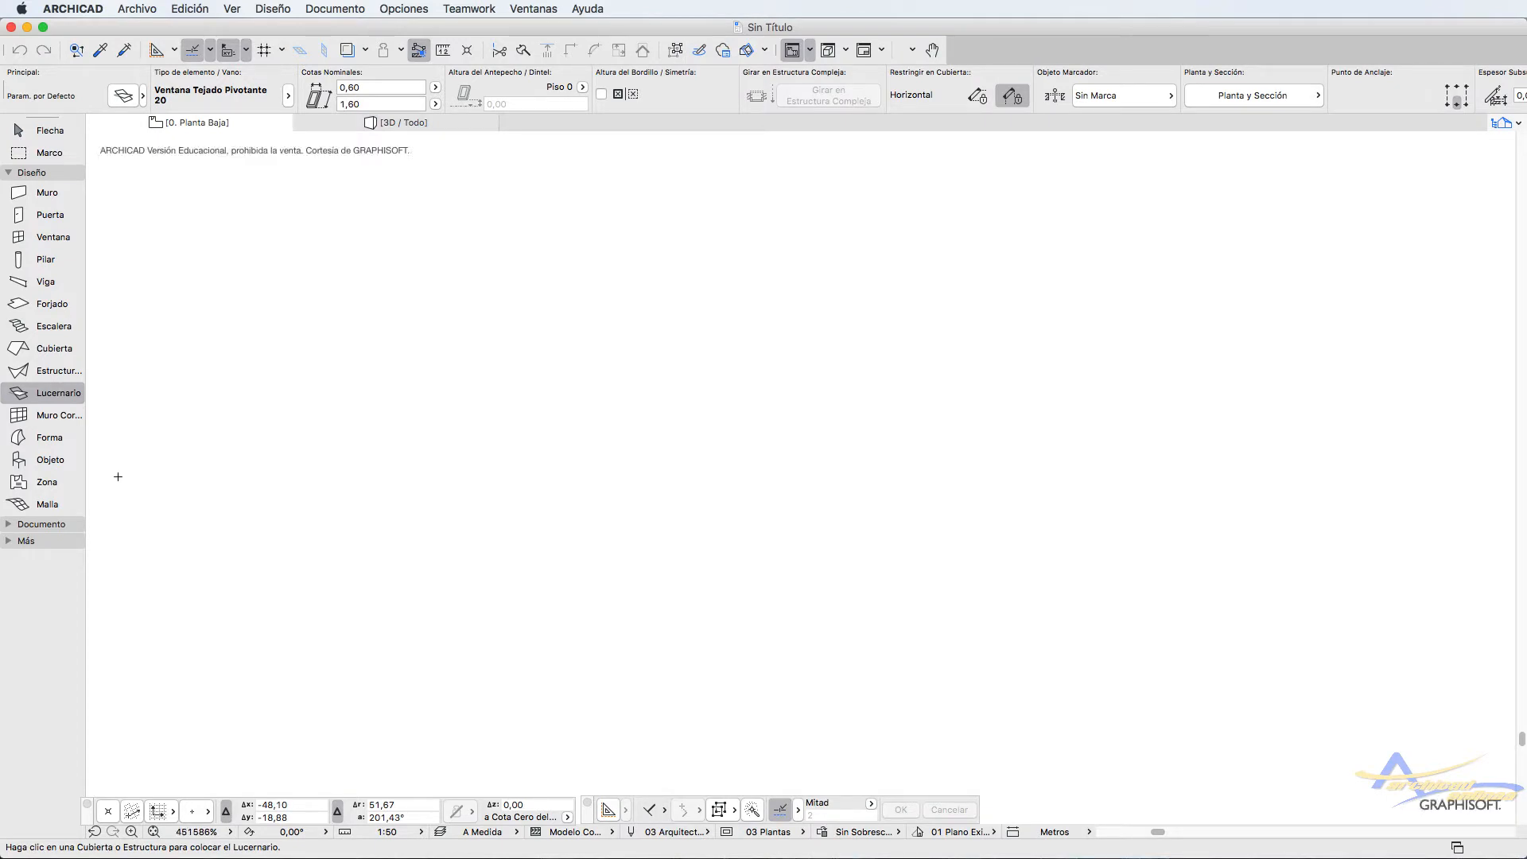
Step: In the curtain wall defaults' scheme (Esquema), add two 0,90 primary grid lines
{"action": "left_click", "coordinate": [63, 422]}
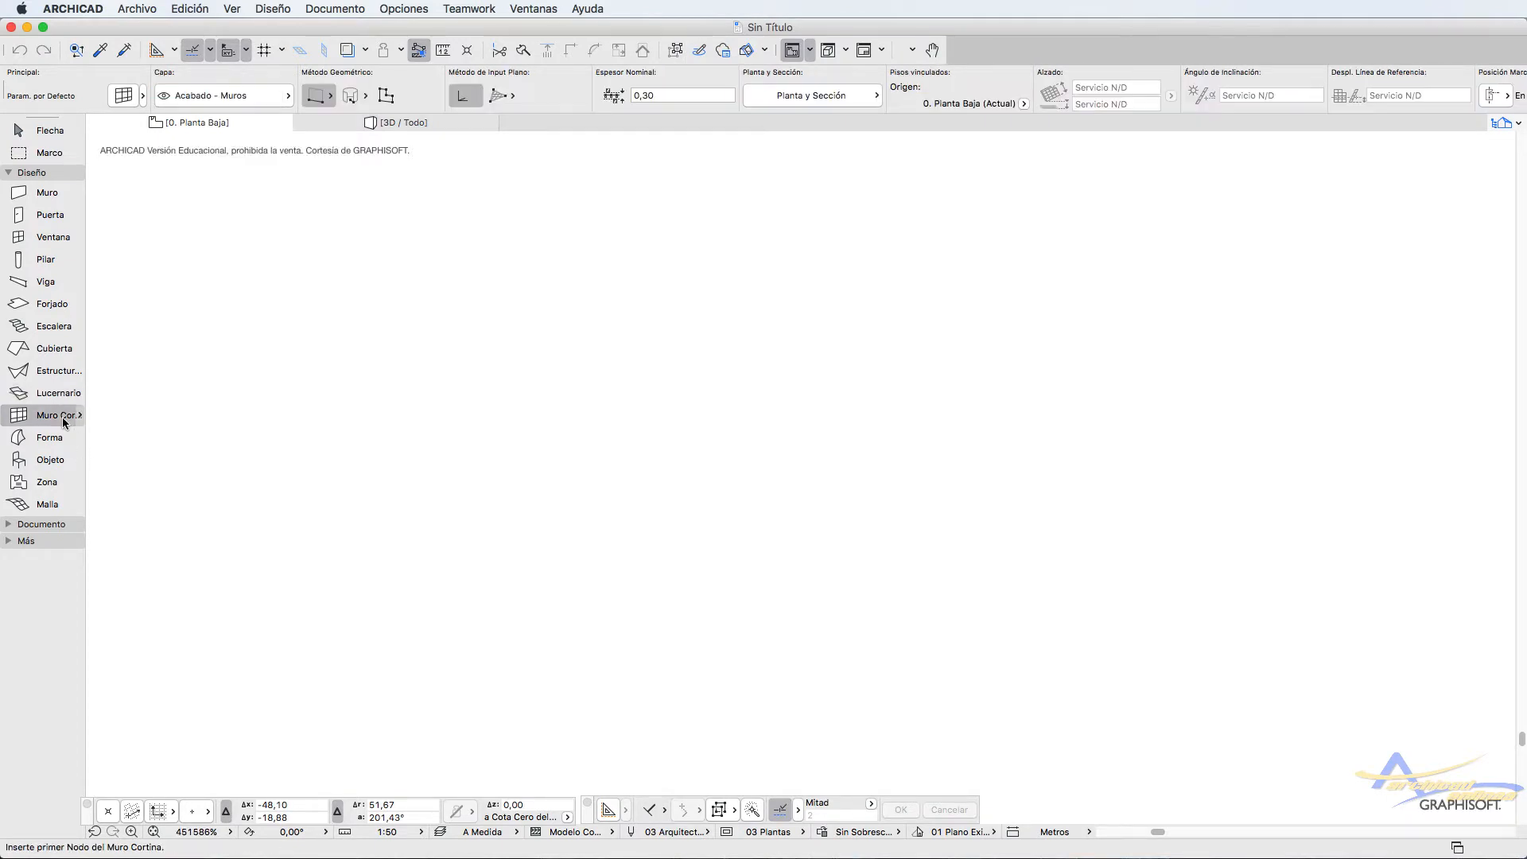
{"action": "double_click", "coordinate": [63, 423]}
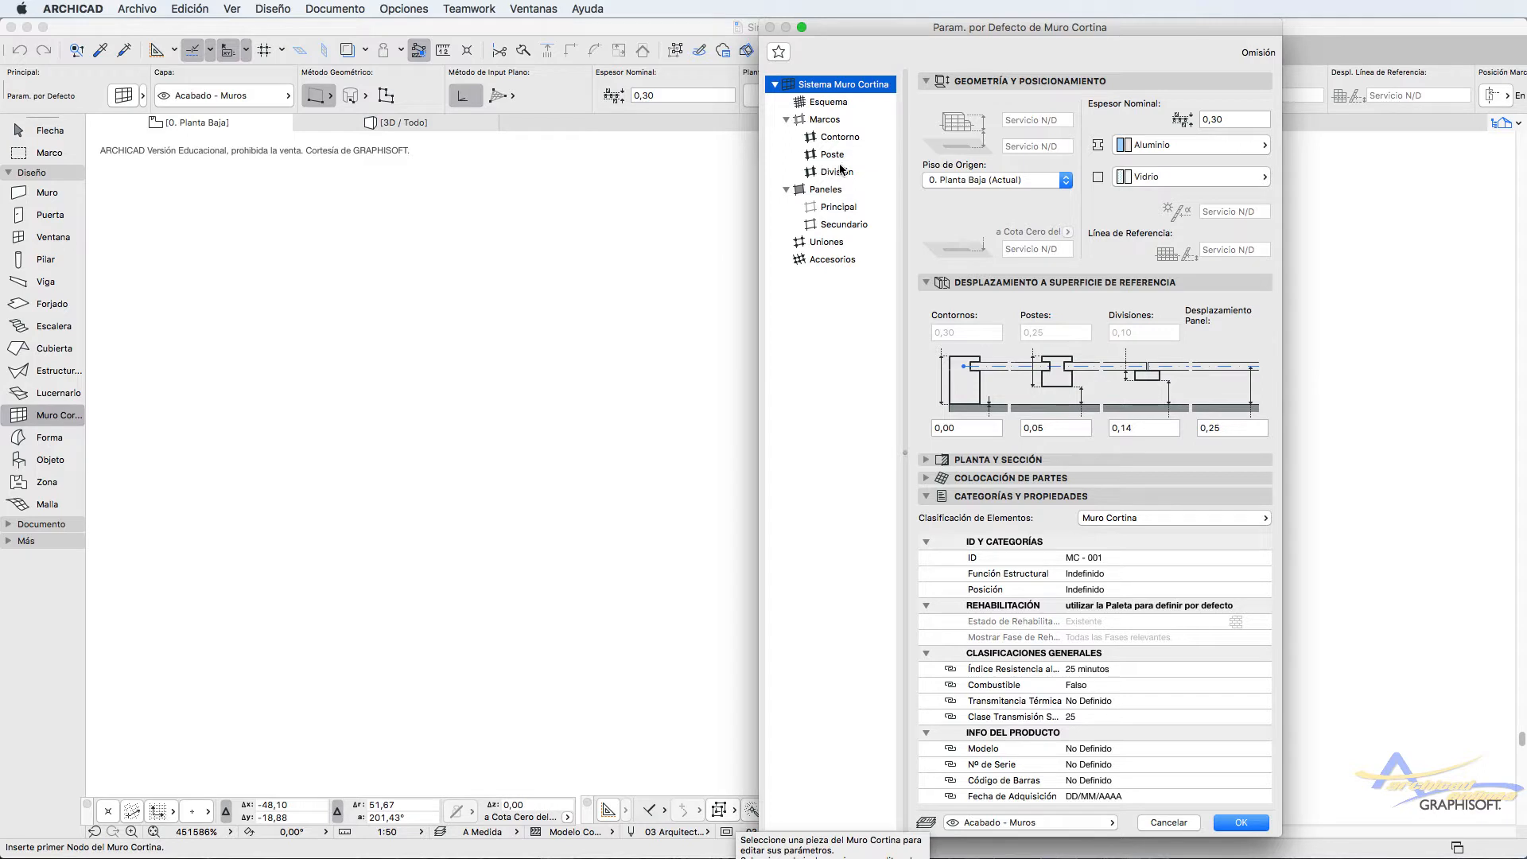
{"action": "left_click", "coordinate": [827, 103]}
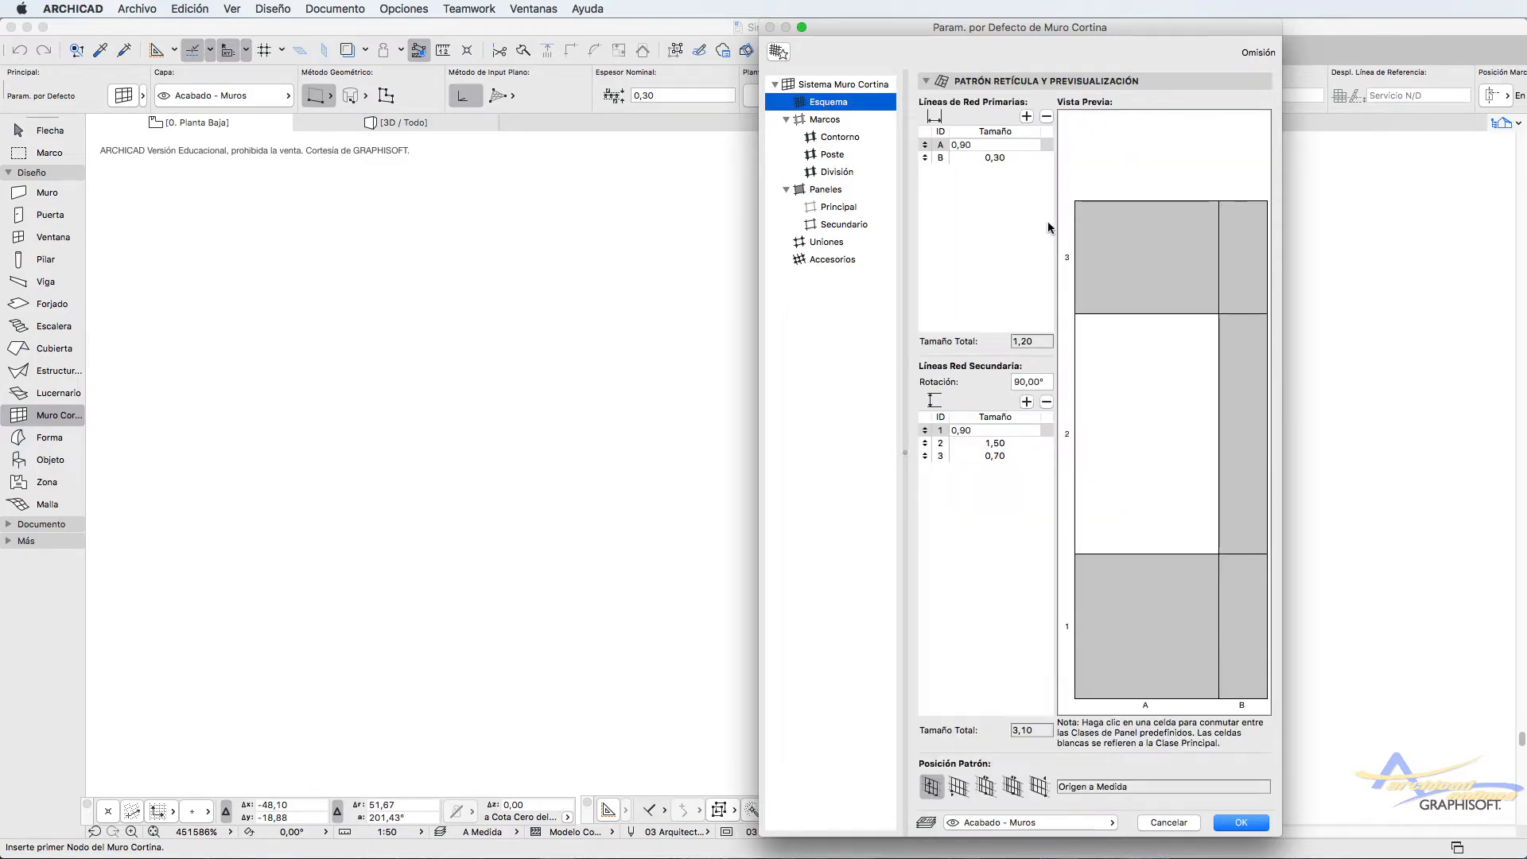
{"action": "left_click", "coordinate": [1026, 116]}
{"action": "left_click", "coordinate": [1027, 117]}
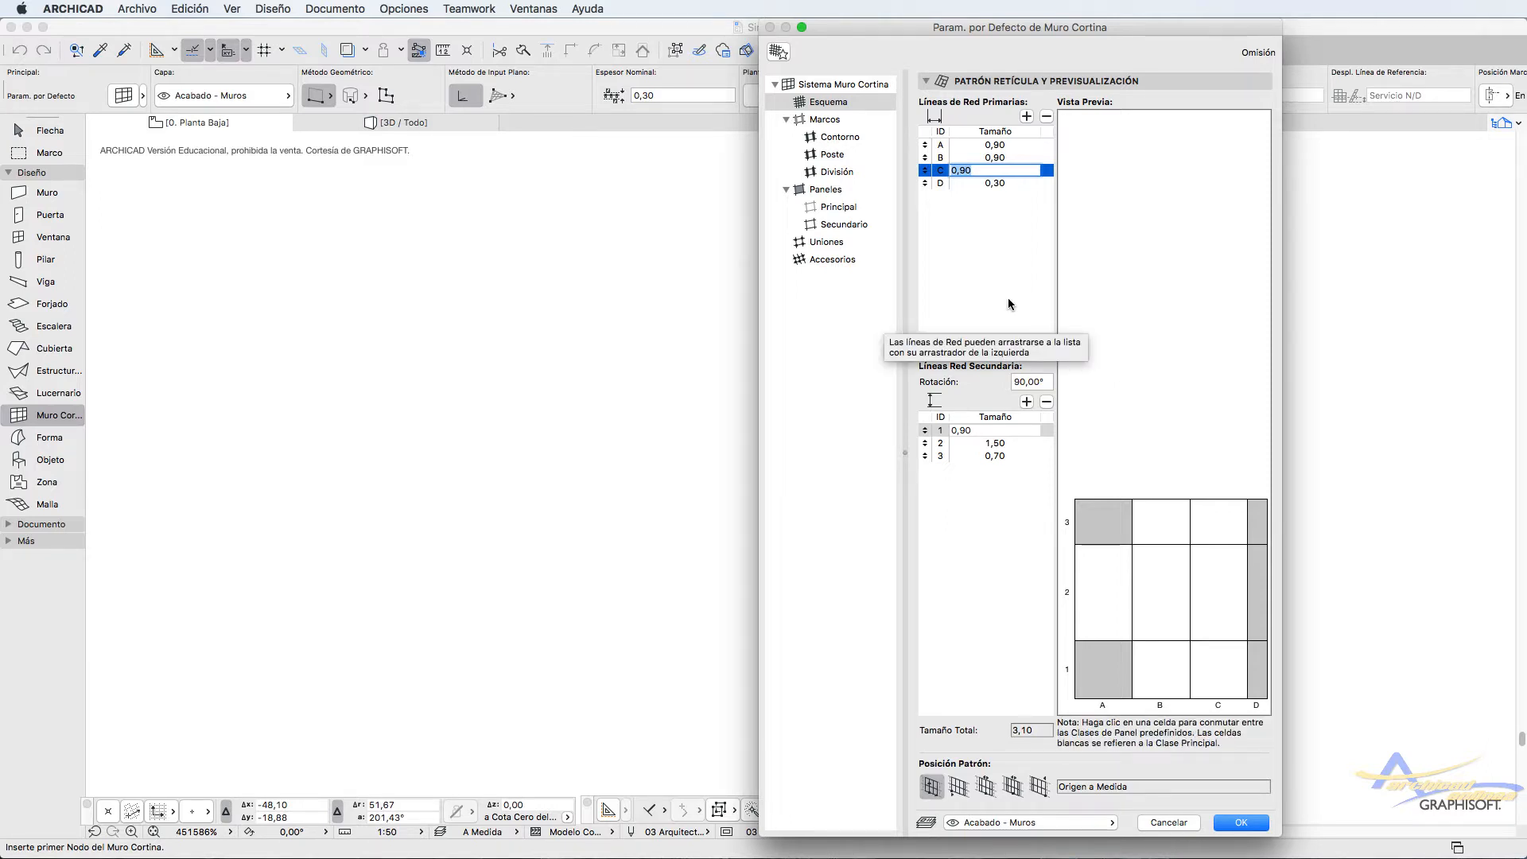
Step: Set the curtain wall's boundary frame (Contorno) to Marco Esquina 20 and view its 3D and image previews
{"action": "left_click", "coordinate": [843, 141]}
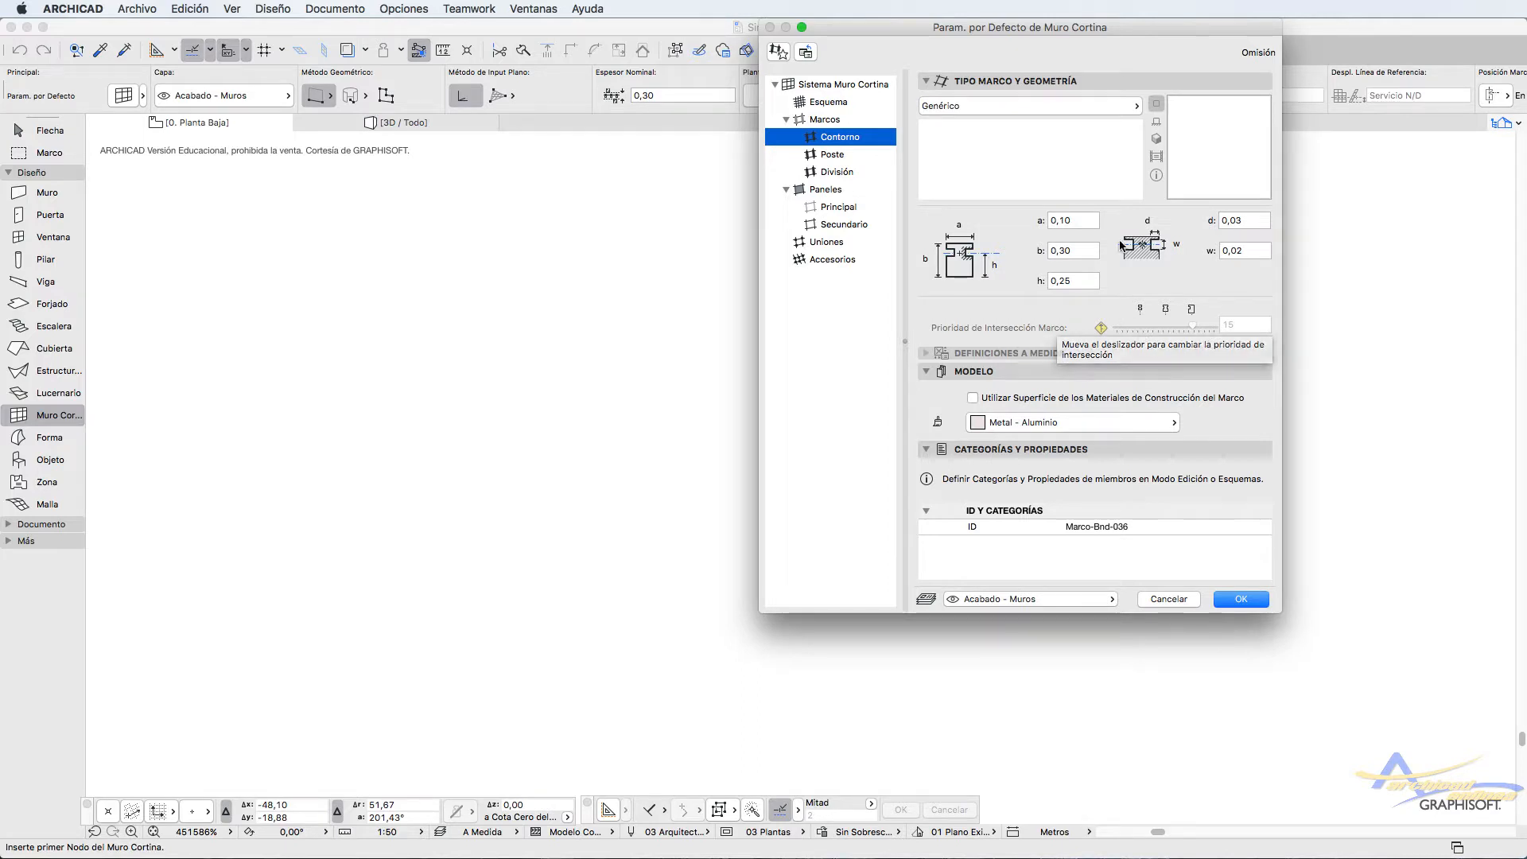
{"action": "left_click", "coordinate": [1134, 111]}
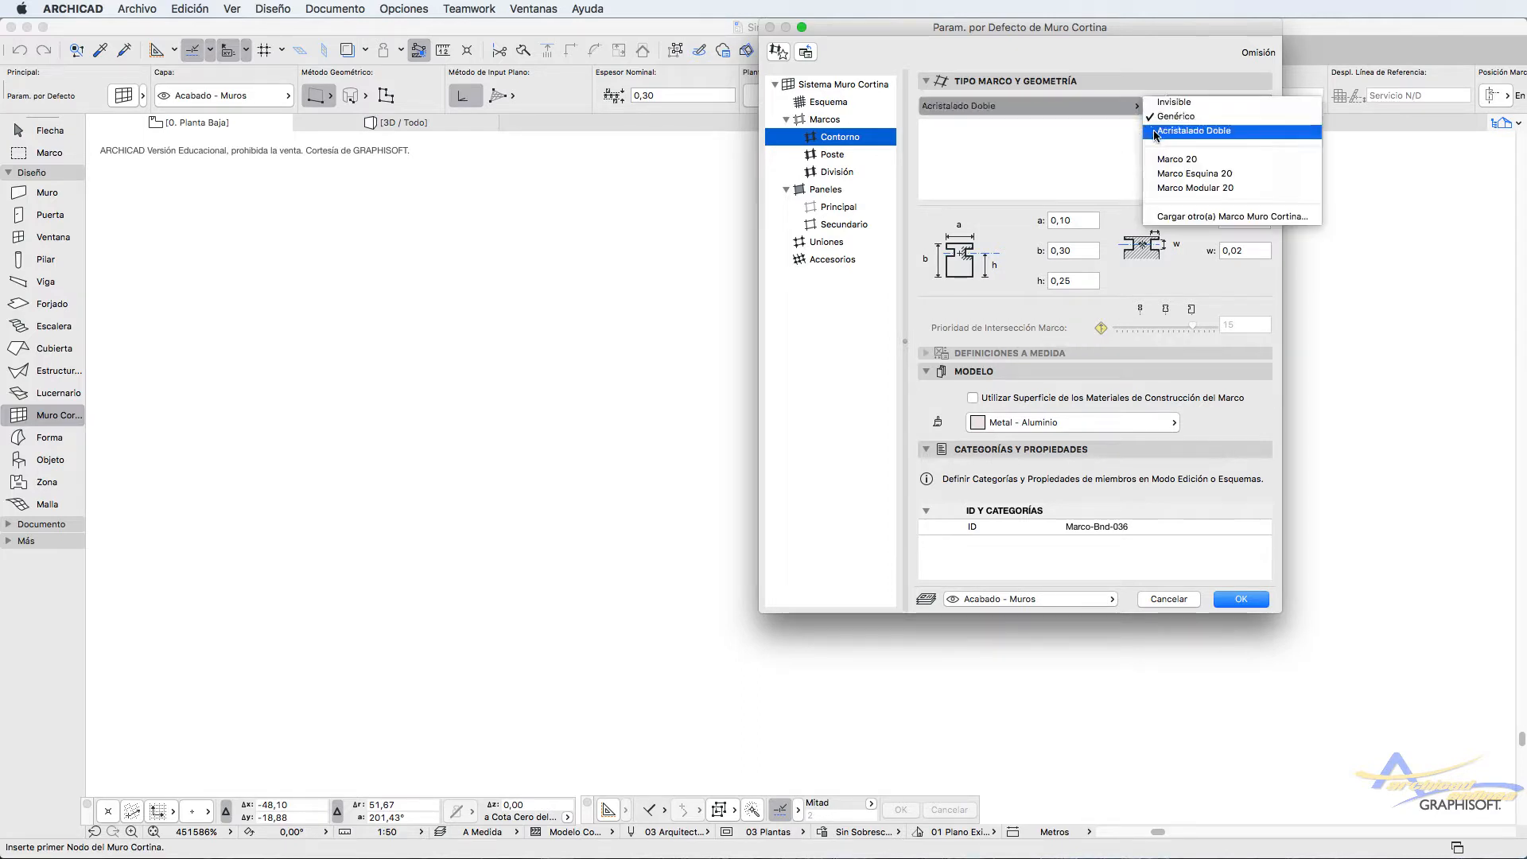
{"action": "left_click", "coordinate": [1155, 131]}
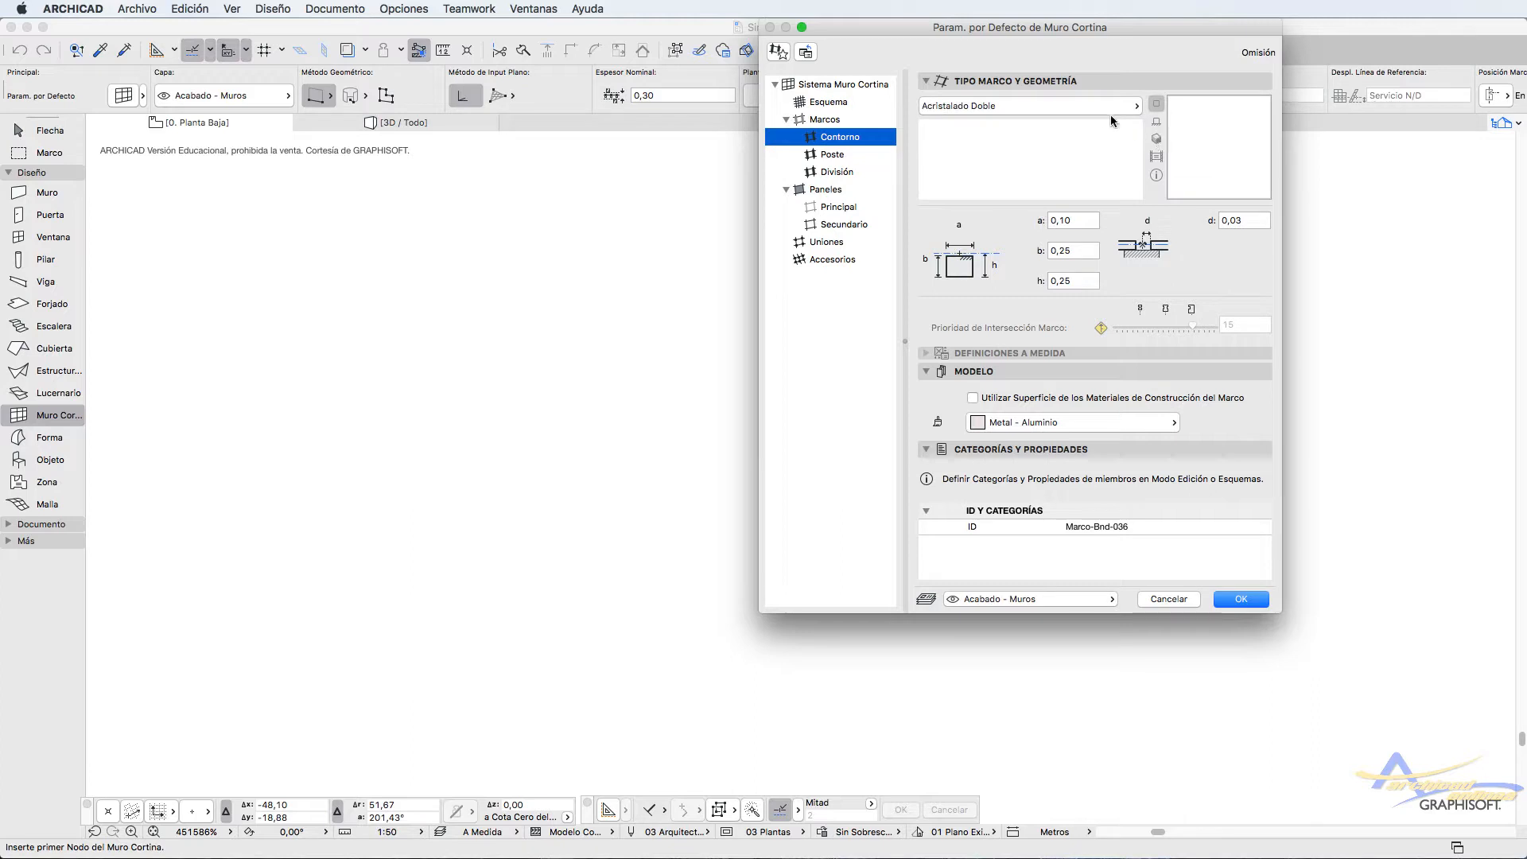
{"action": "left_click", "coordinate": [1079, 107]}
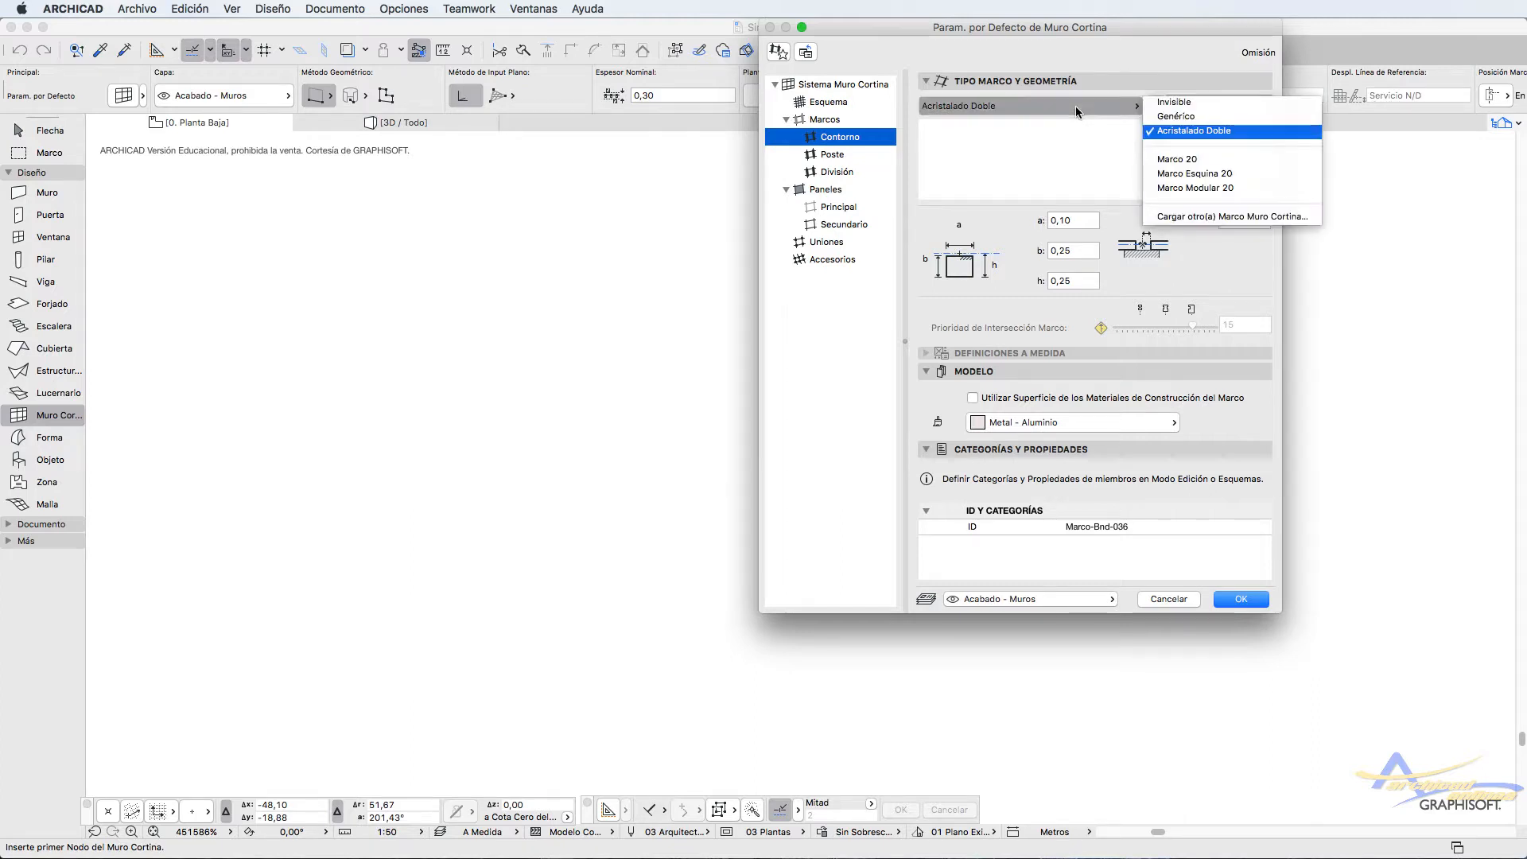
{"action": "left_click", "coordinate": [1162, 174]}
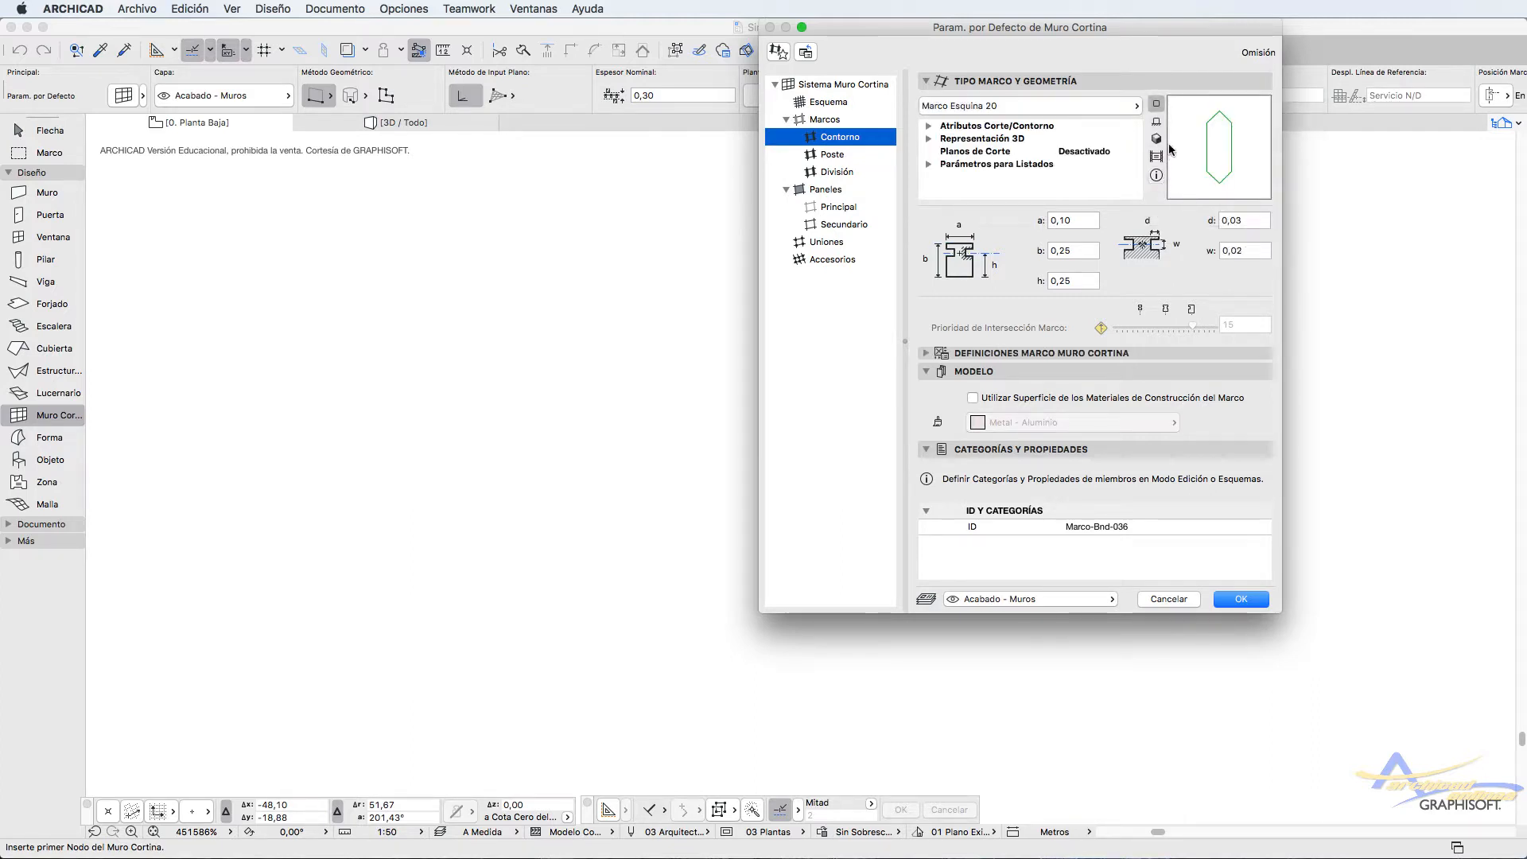
{"action": "left_click", "coordinate": [1157, 139]}
{"action": "left_click", "coordinate": [1156, 157]}
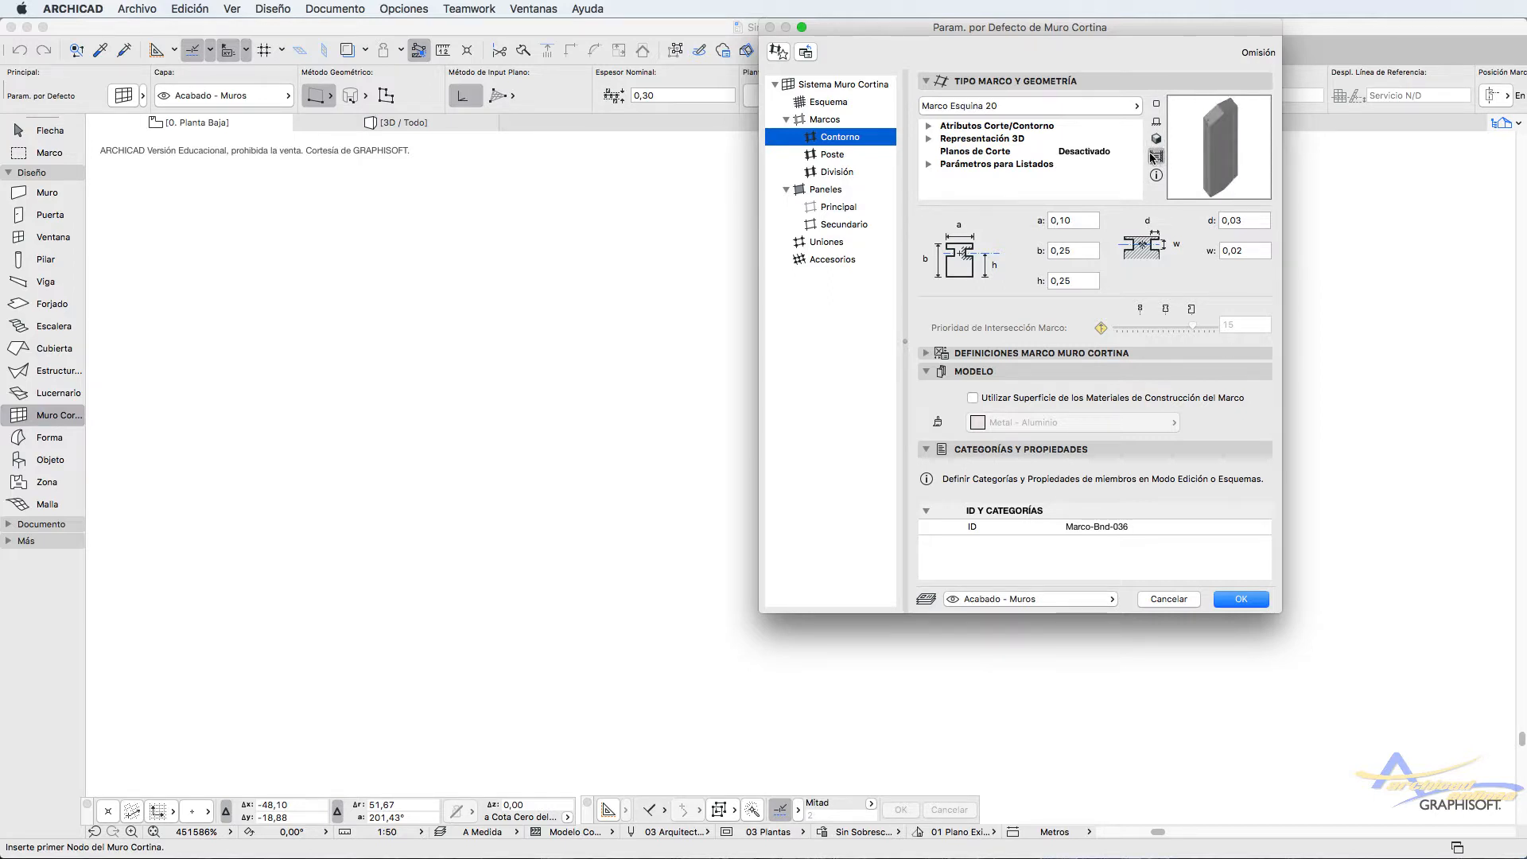
Step: Set the curtain wall's post frame (Poste) to Marco Modular 20 and view its different previews
{"action": "left_click", "coordinate": [821, 156]}
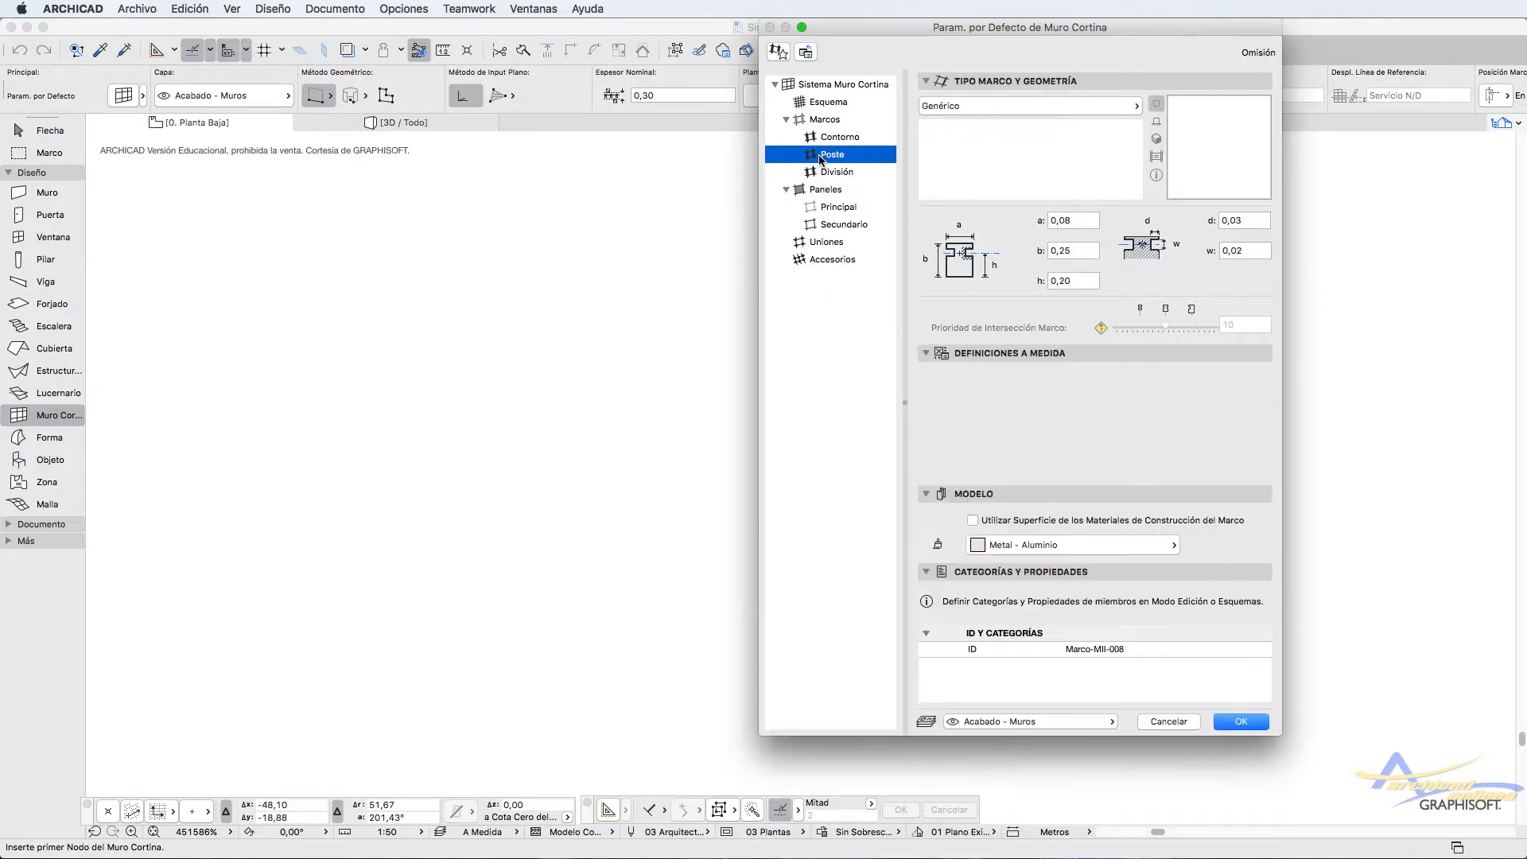
{"action": "left_click", "coordinate": [985, 103]}
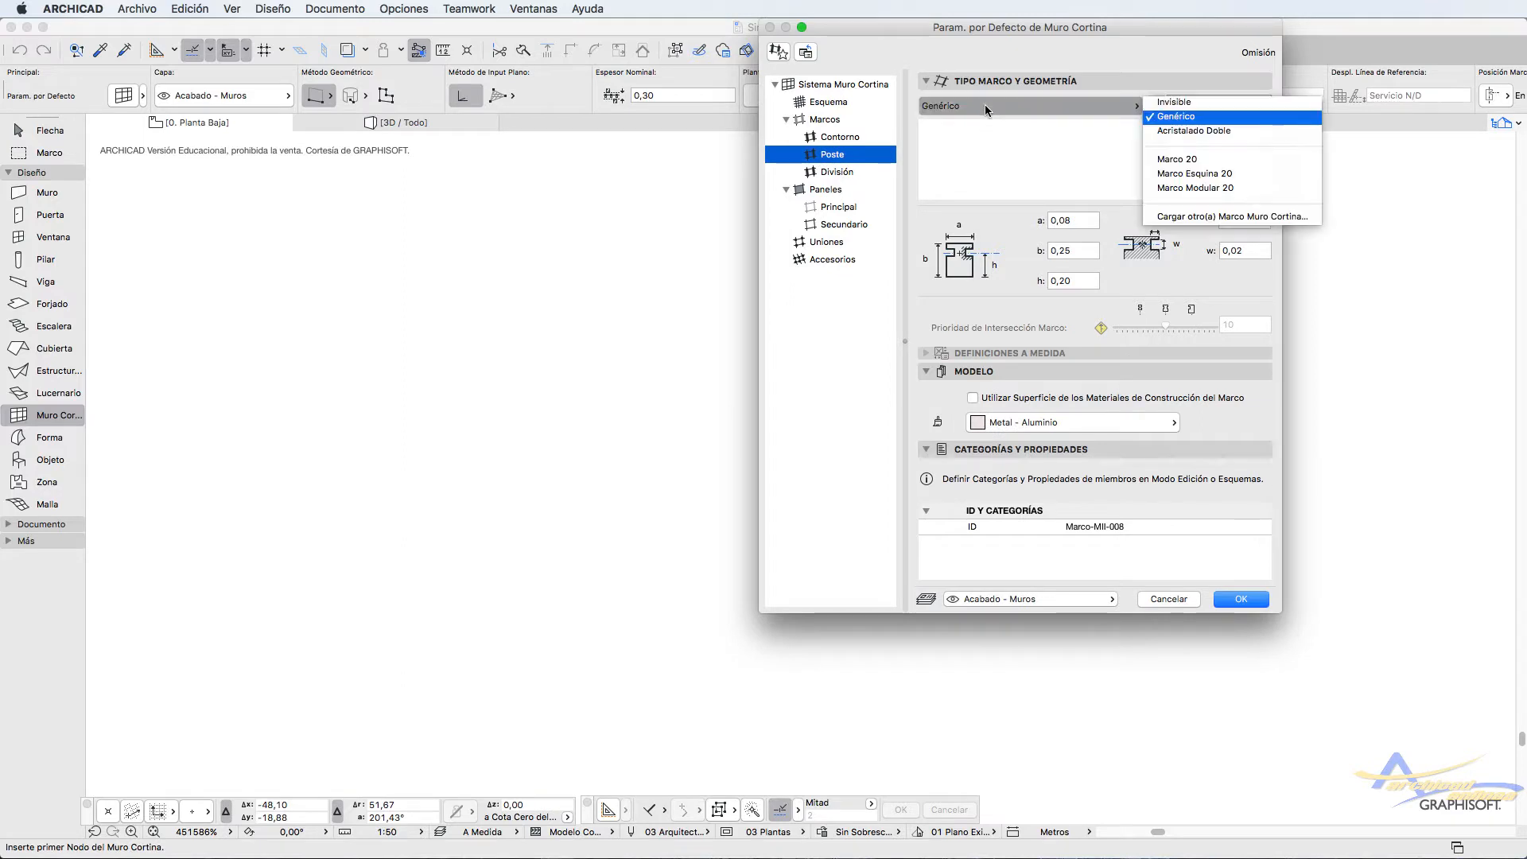
{"action": "left_click", "coordinate": [1170, 188]}
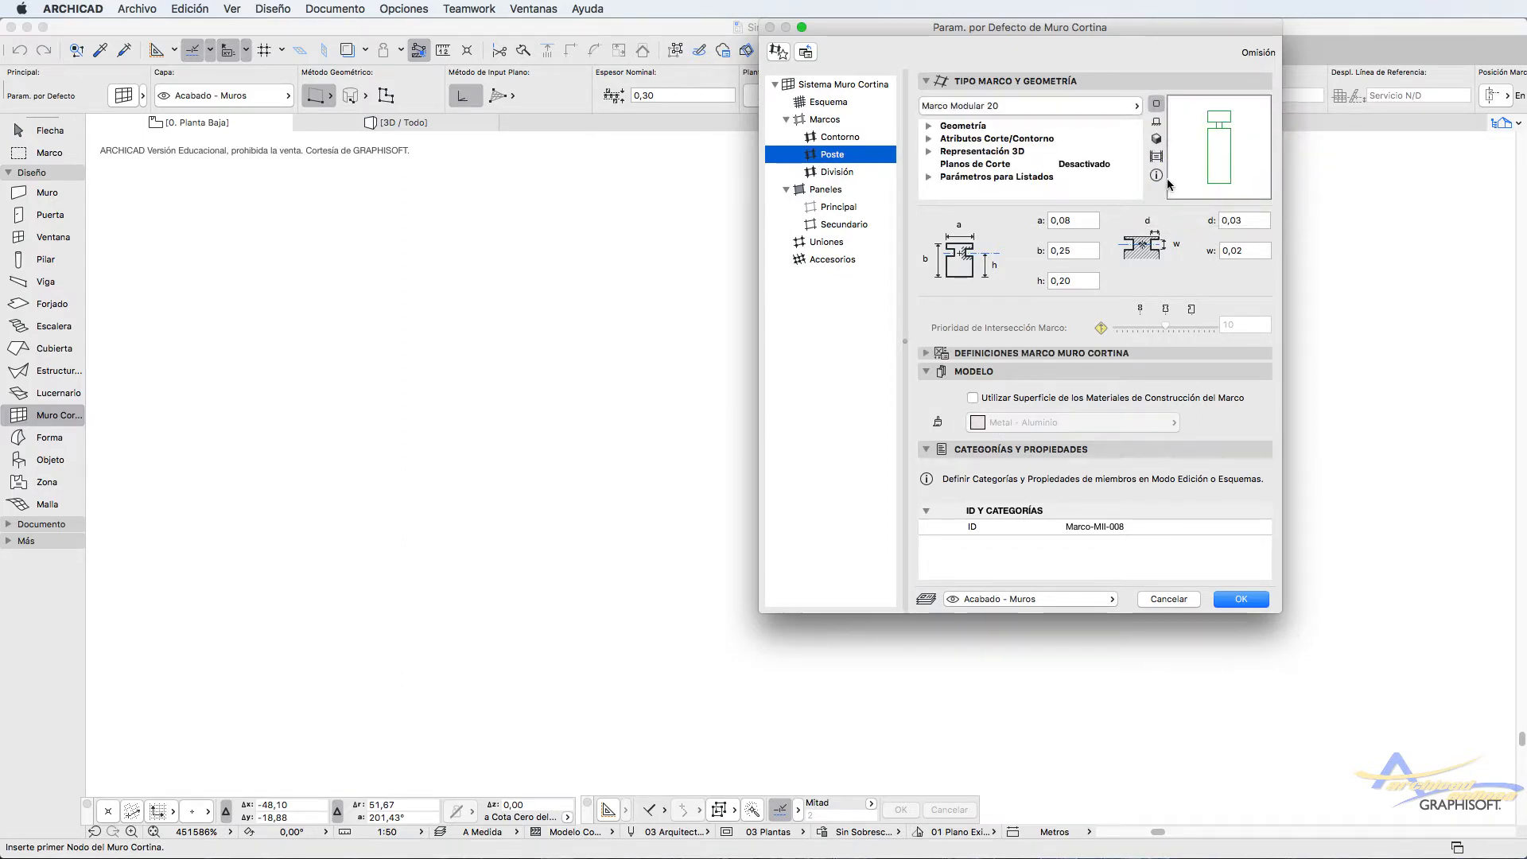
{"action": "left_click", "coordinate": [1156, 139]}
{"action": "left_click", "coordinate": [1156, 124]}
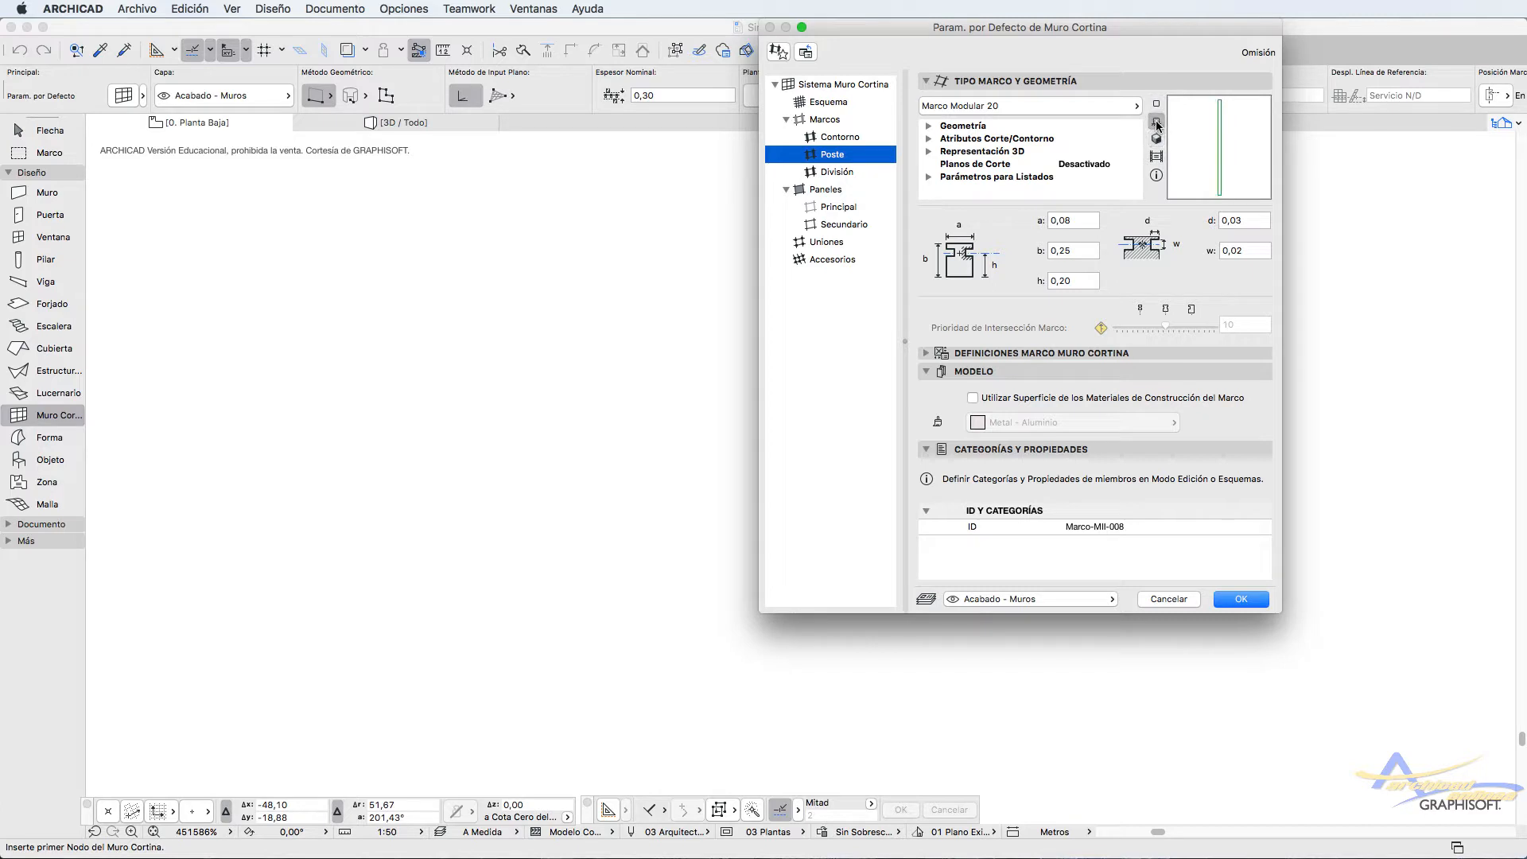
{"action": "left_click", "coordinate": [1157, 104]}
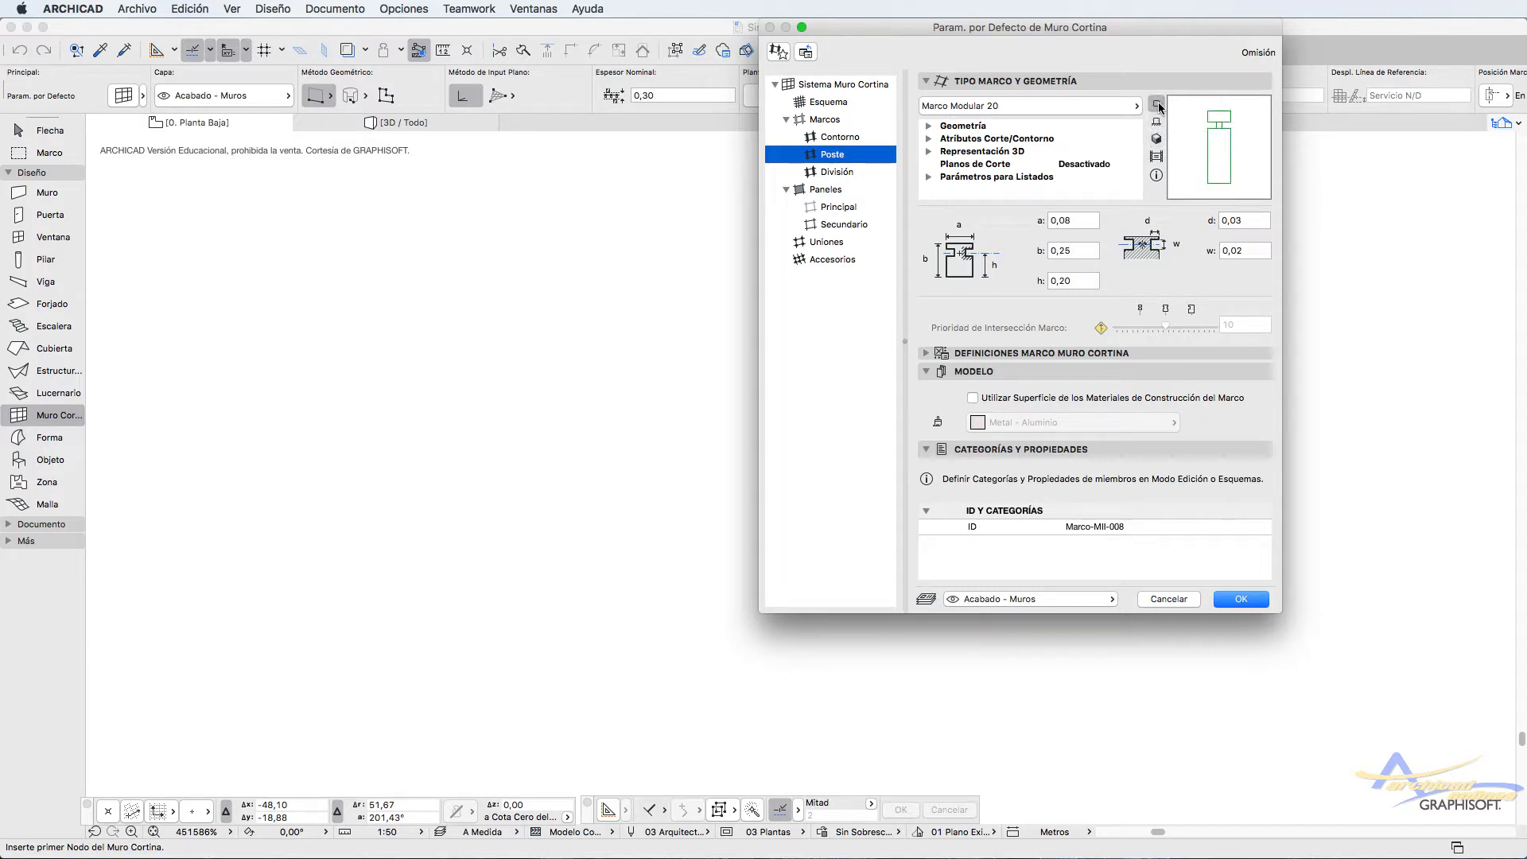
{"action": "left_click", "coordinate": [1157, 156]}
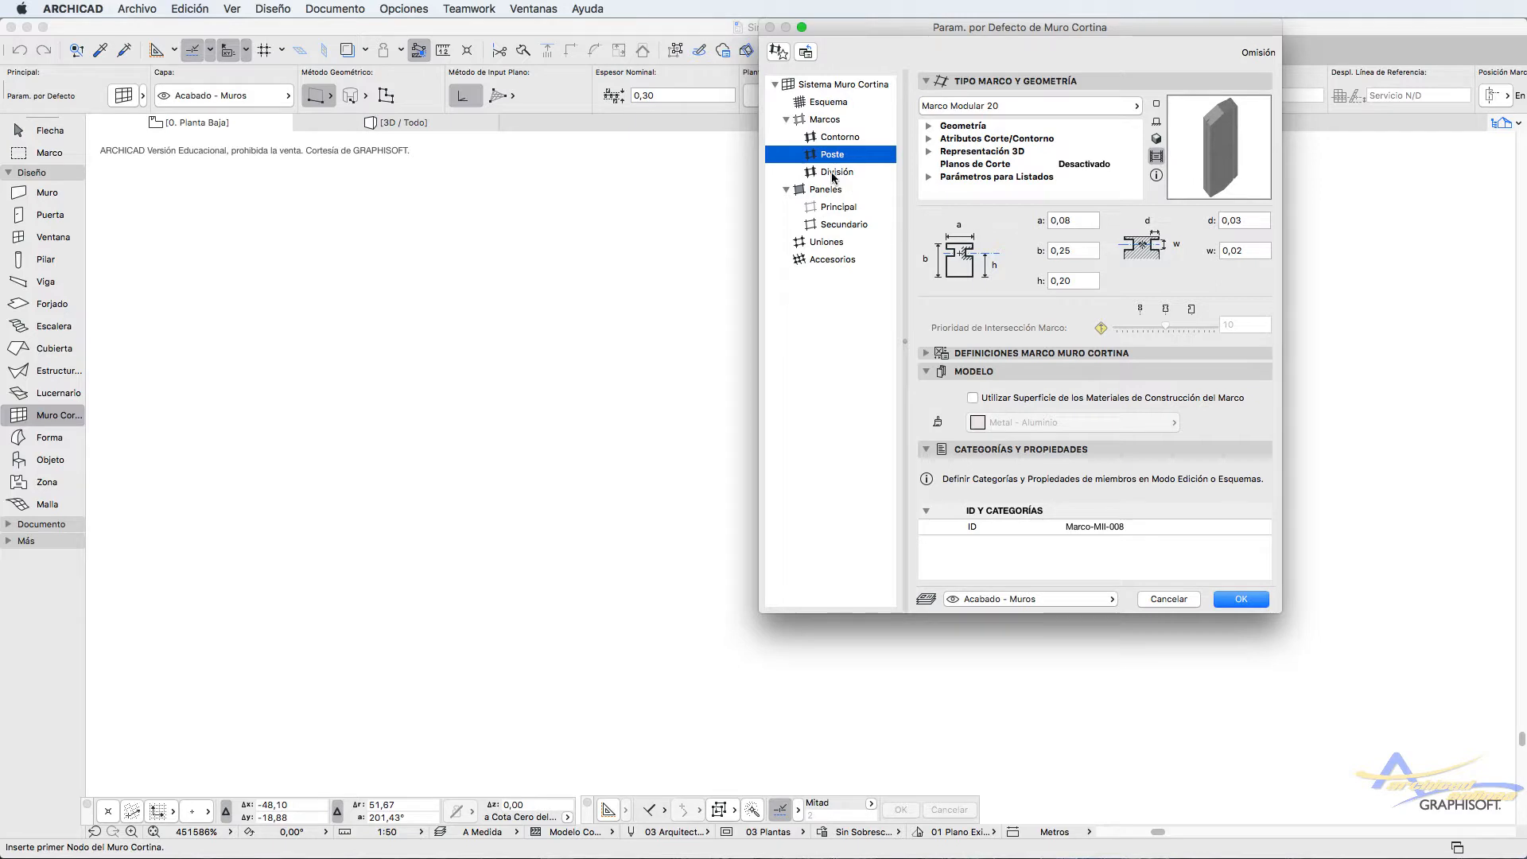
Step: Set the curtain wall's main panel (Principal) to type Panel MC 20 and accept the default settings
{"action": "left_click", "coordinate": [833, 208]}
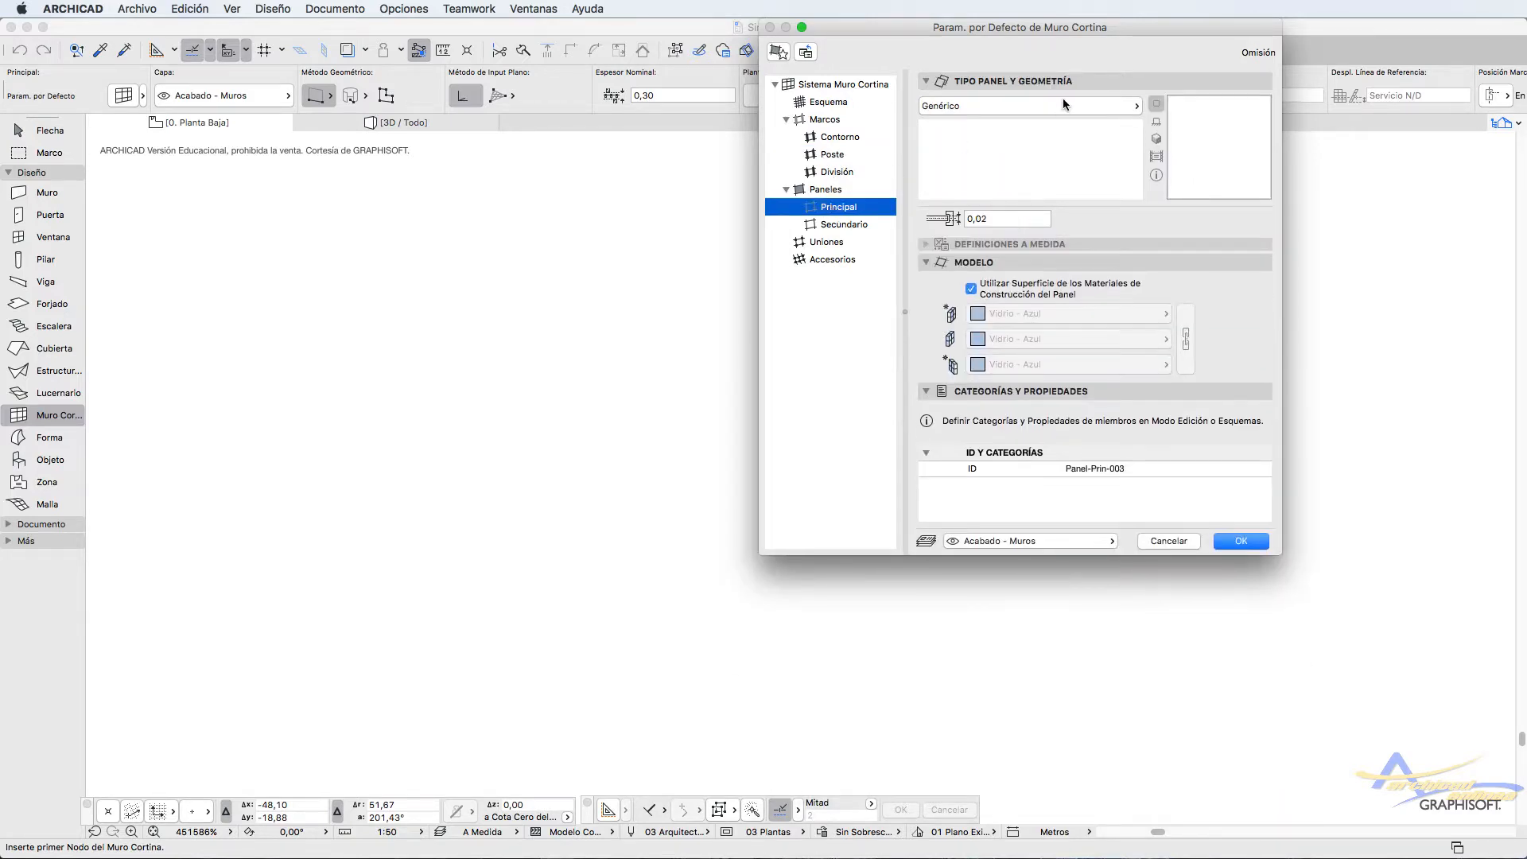
{"action": "left_click", "coordinate": [1063, 102]}
{"action": "left_click", "coordinate": [1168, 200]}
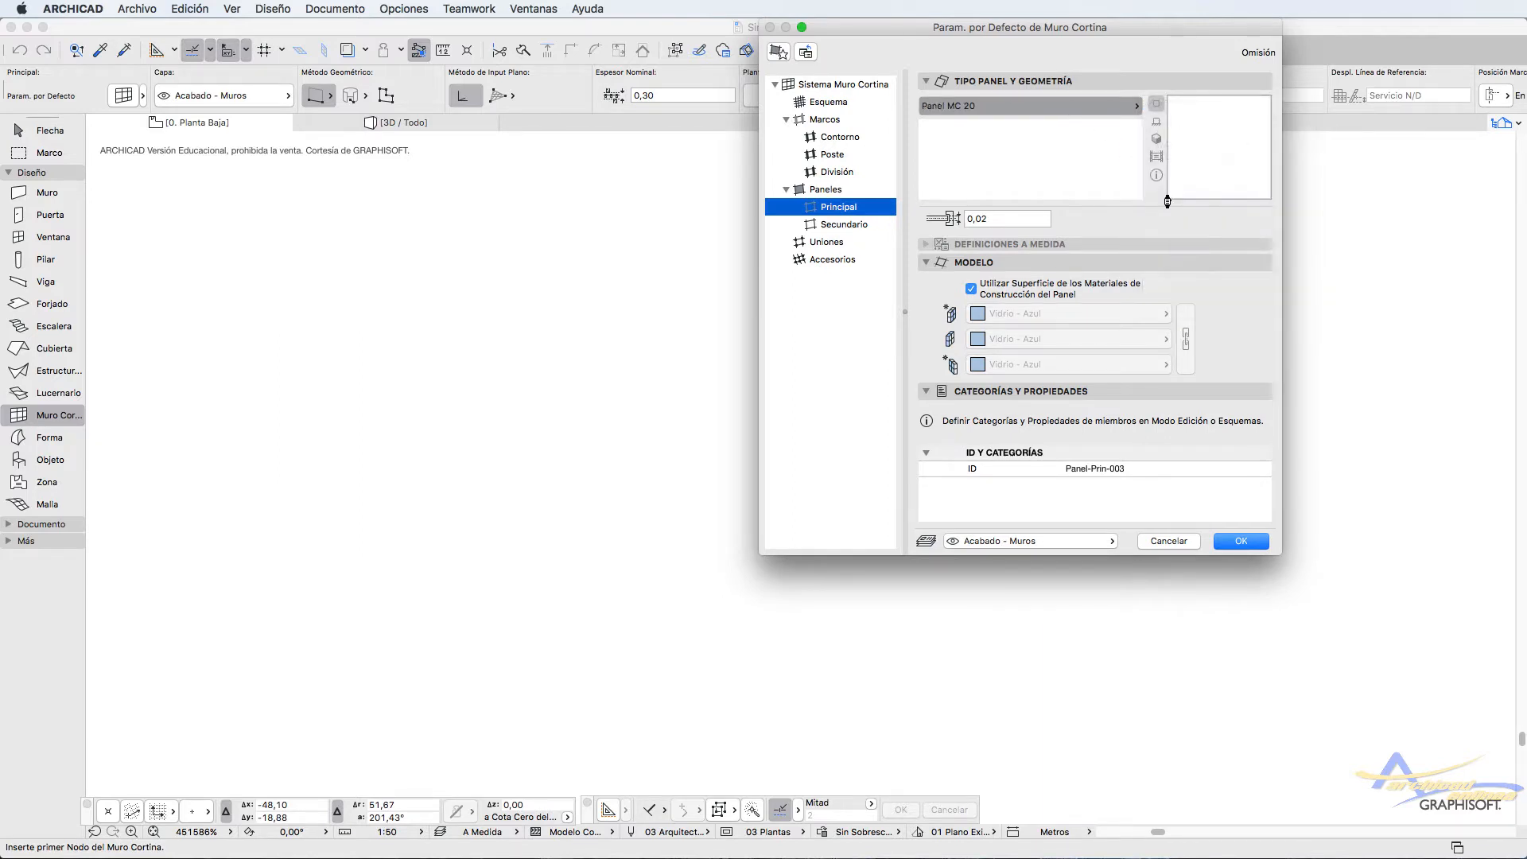
{"action": "left_click", "coordinate": [1241, 541]}
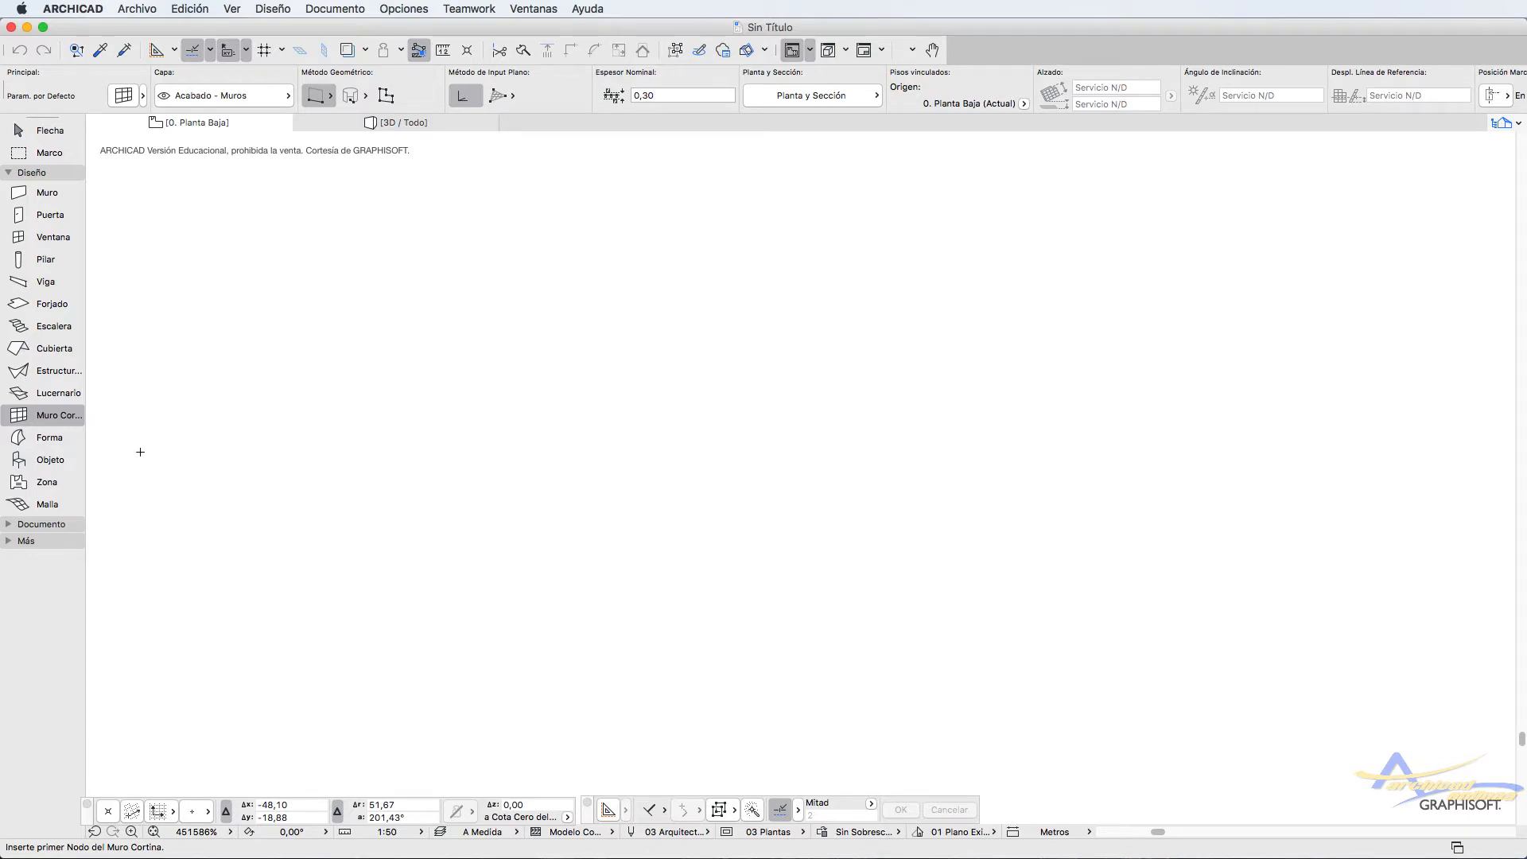
Step: Examine the Morph tool's default settings, including floor plan and section, model, and categories and properties
{"action": "left_click", "coordinate": [55, 442]}
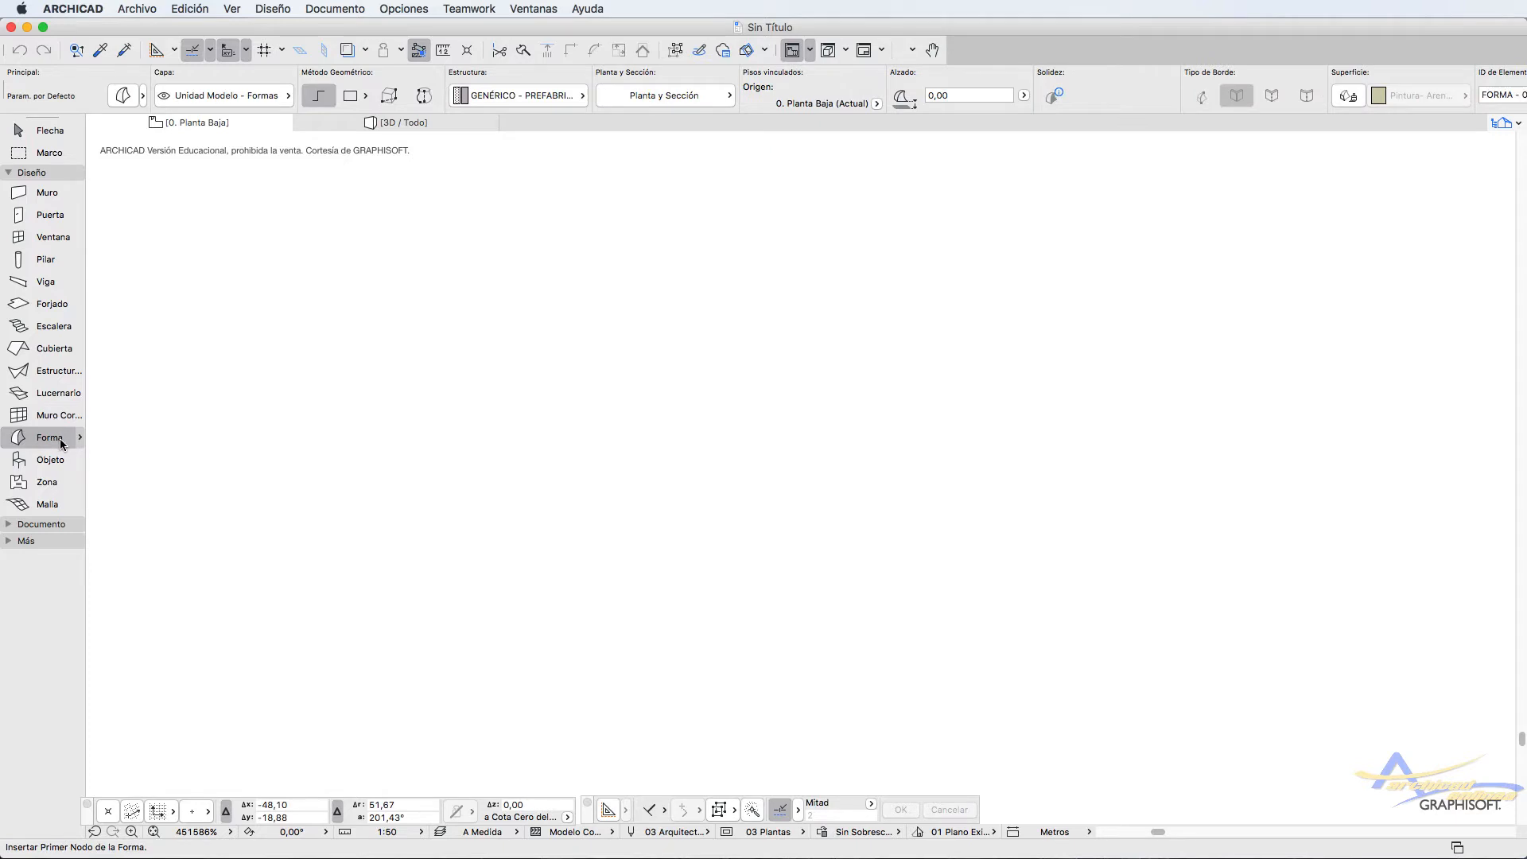
{"action": "double_click", "coordinate": [53, 442]}
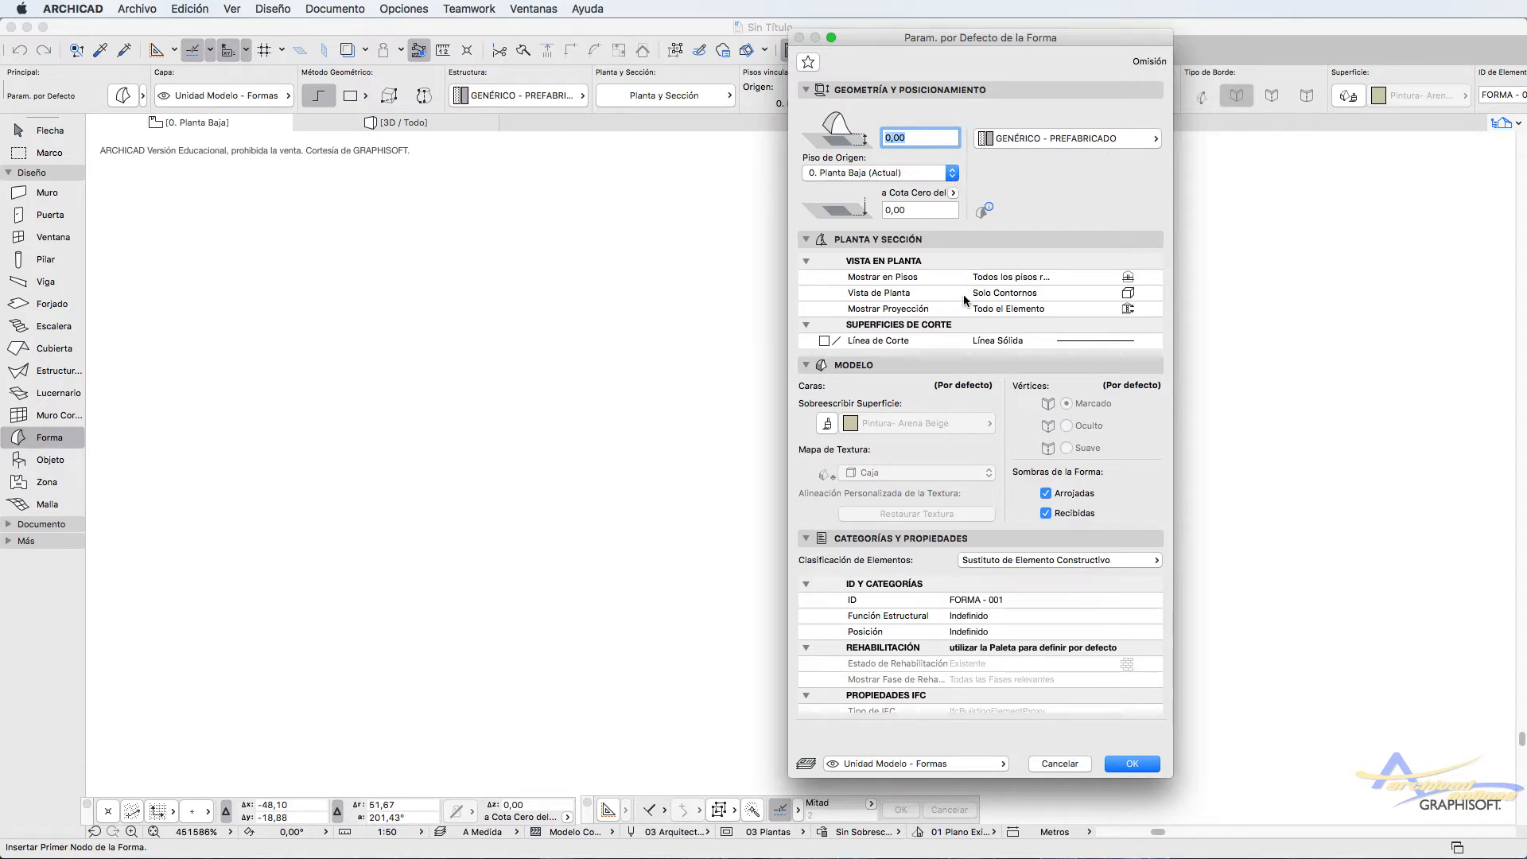
{"action": "scroll", "coordinate": [964, 299], "scroll_direction": "down", "scroll_amount": 3}
{"action": "scroll", "coordinate": [962, 294], "scroll_direction": "down", "scroll_amount": 4}
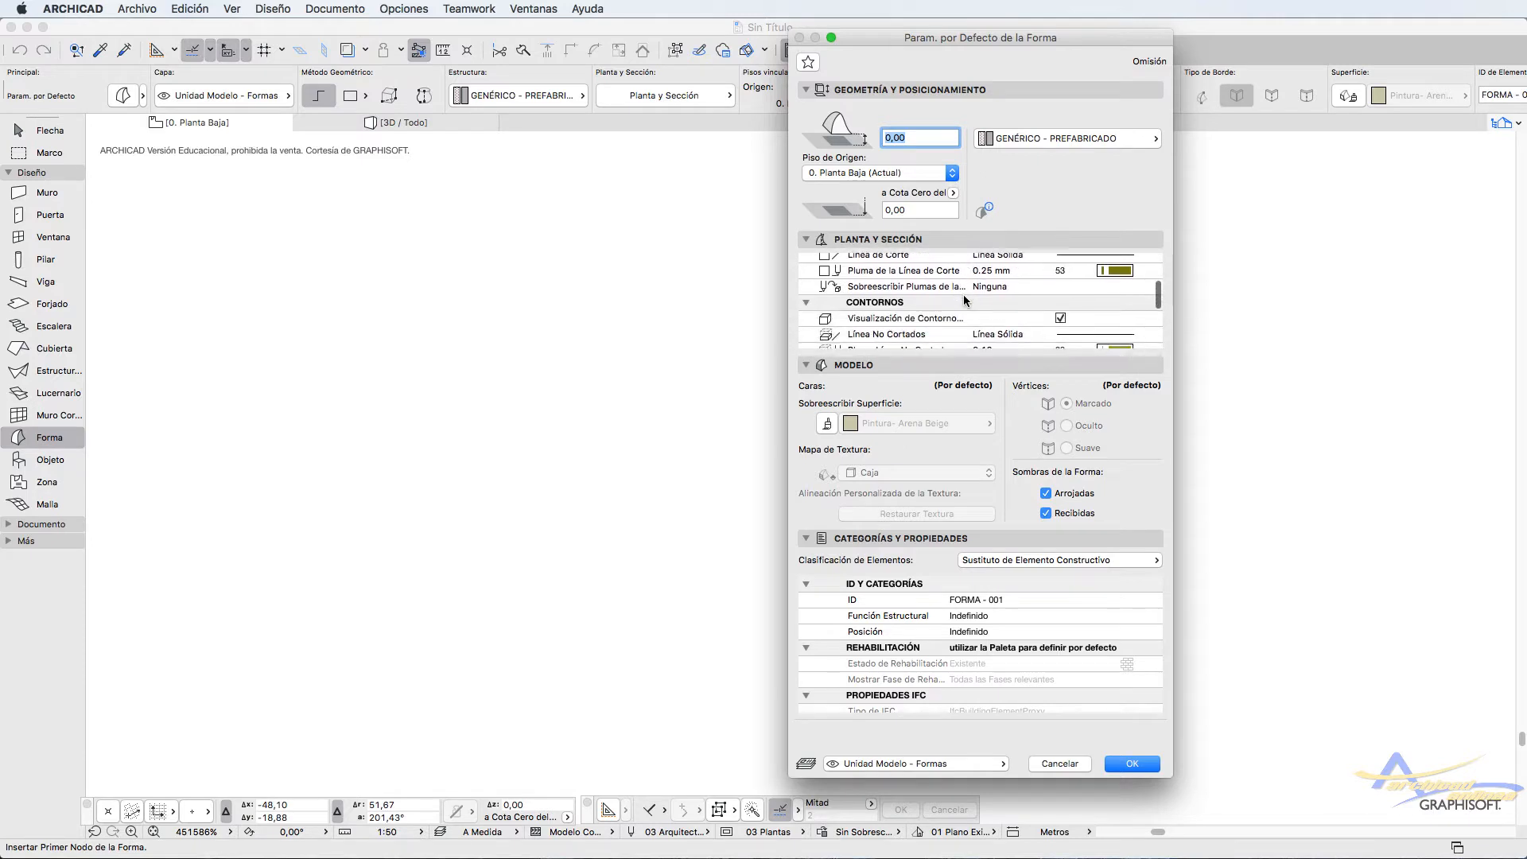
{"action": "scroll", "coordinate": [962, 294], "scroll_direction": "down", "scroll_amount": 4}
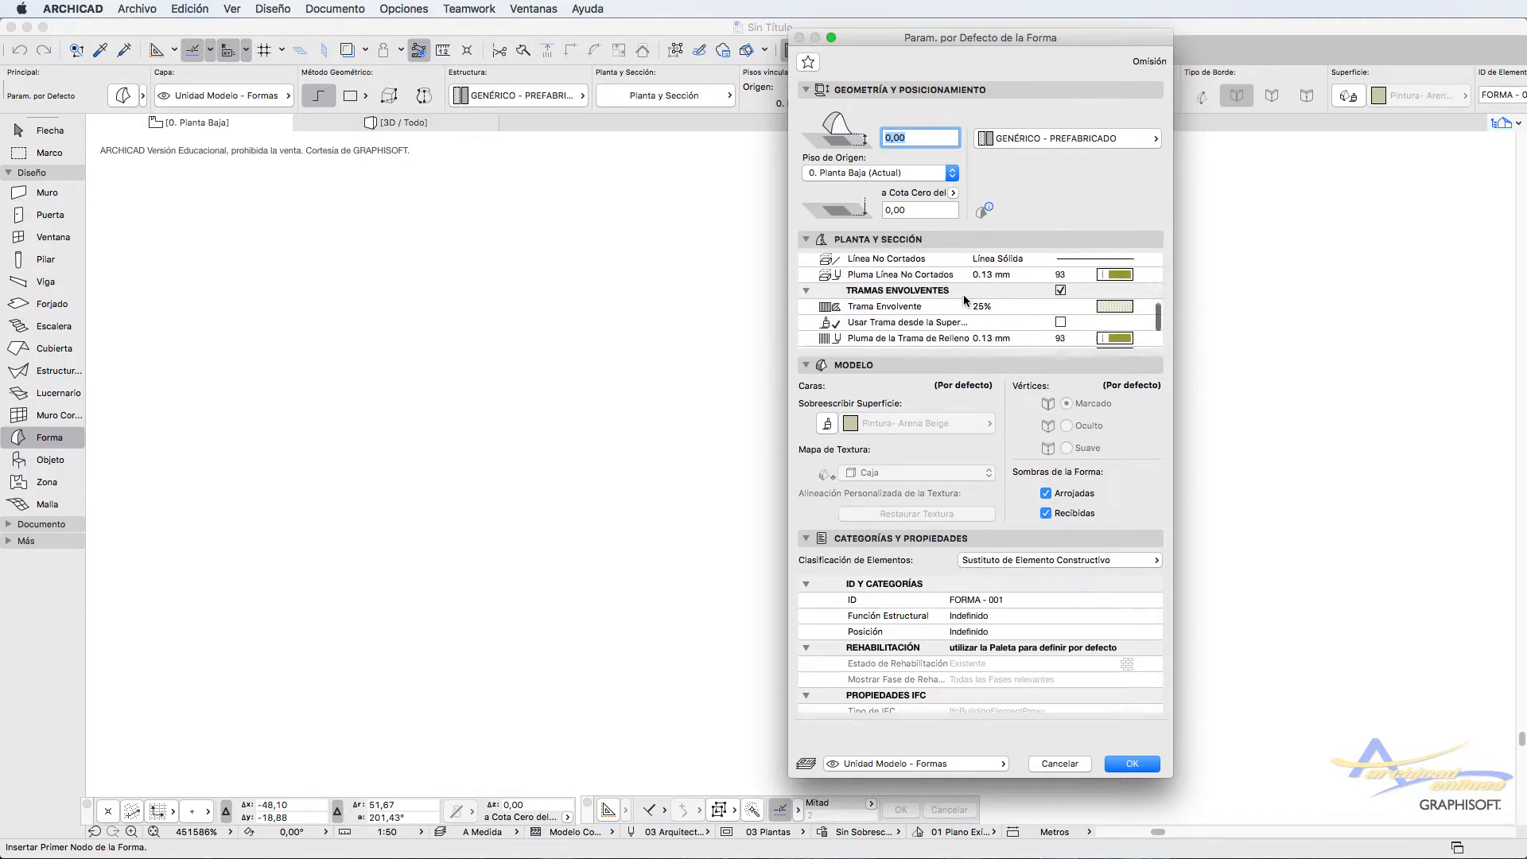
{"action": "scroll", "coordinate": [962, 295], "scroll_direction": "down", "scroll_amount": 1}
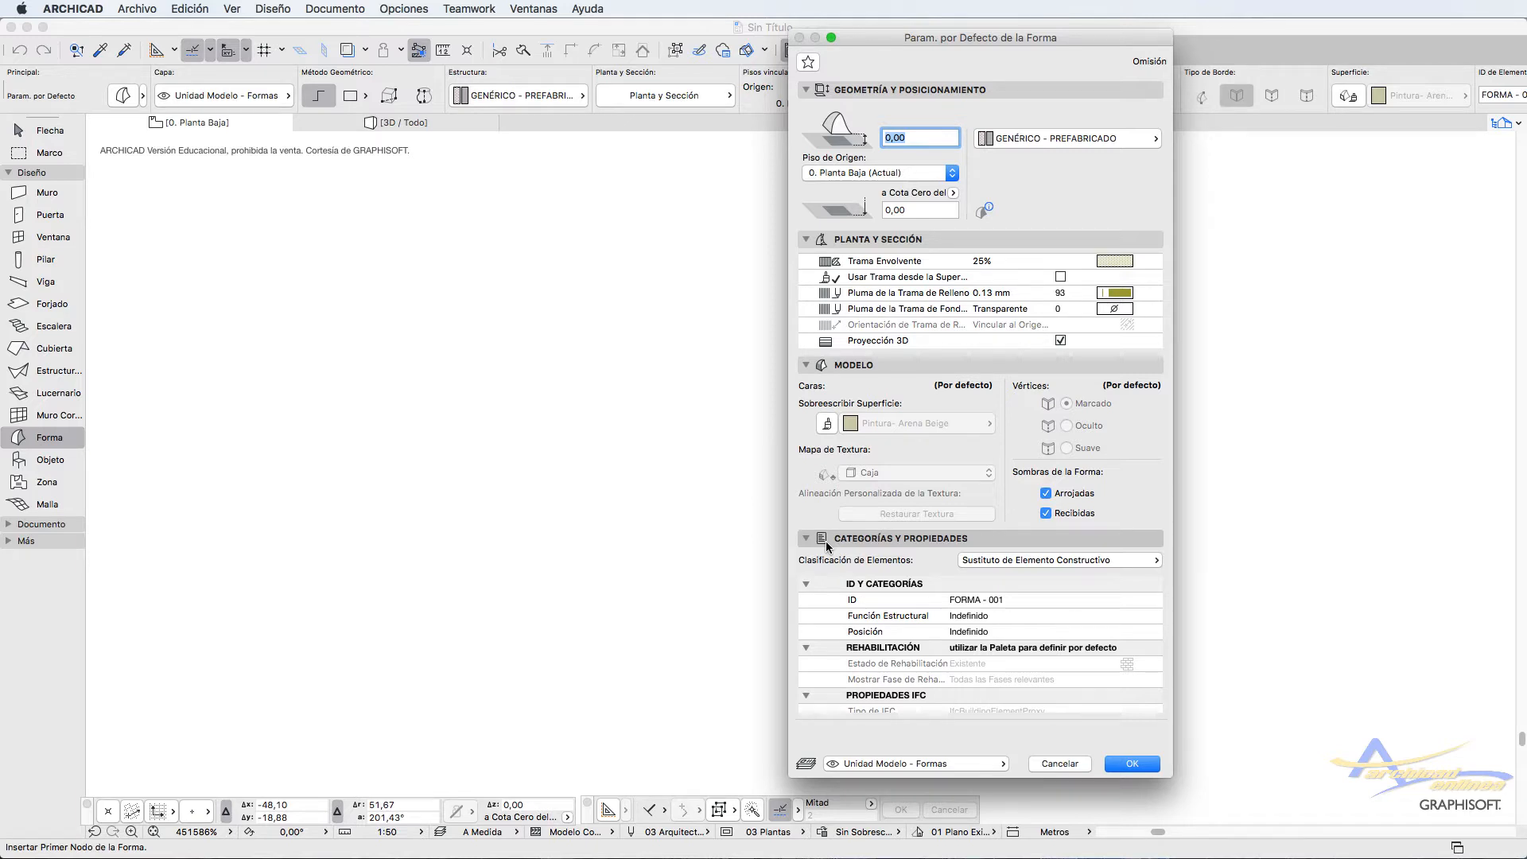
{"action": "scroll", "coordinate": [863, 604], "scroll_direction": "down", "scroll_amount": 3}
{"action": "scroll", "coordinate": [863, 604], "scroll_direction": "down", "scroll_amount": 1}
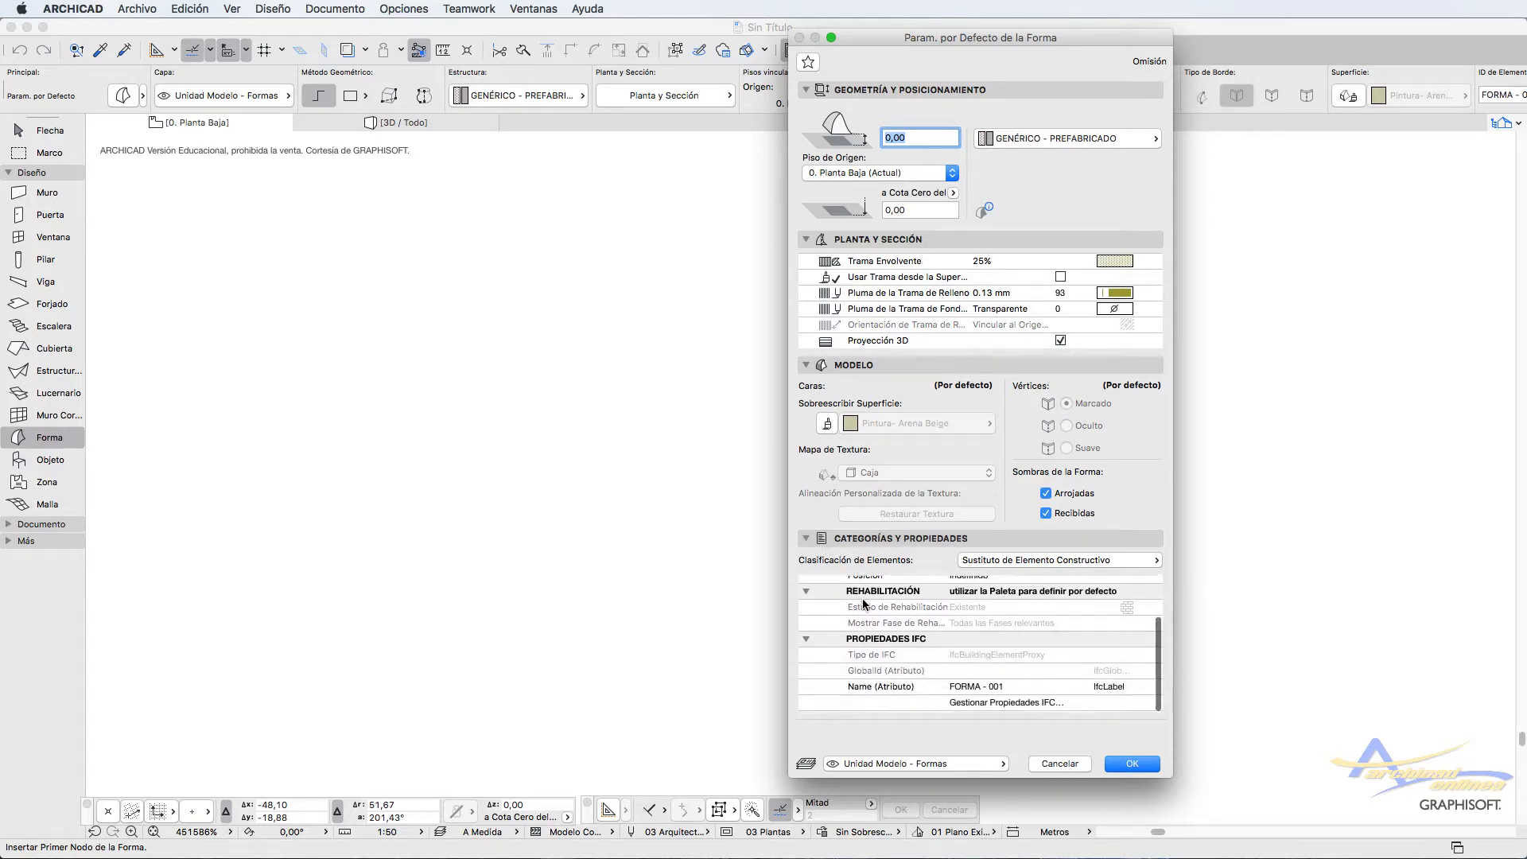
{"action": "scroll", "coordinate": [863, 598], "scroll_direction": "up", "scroll_amount": 3}
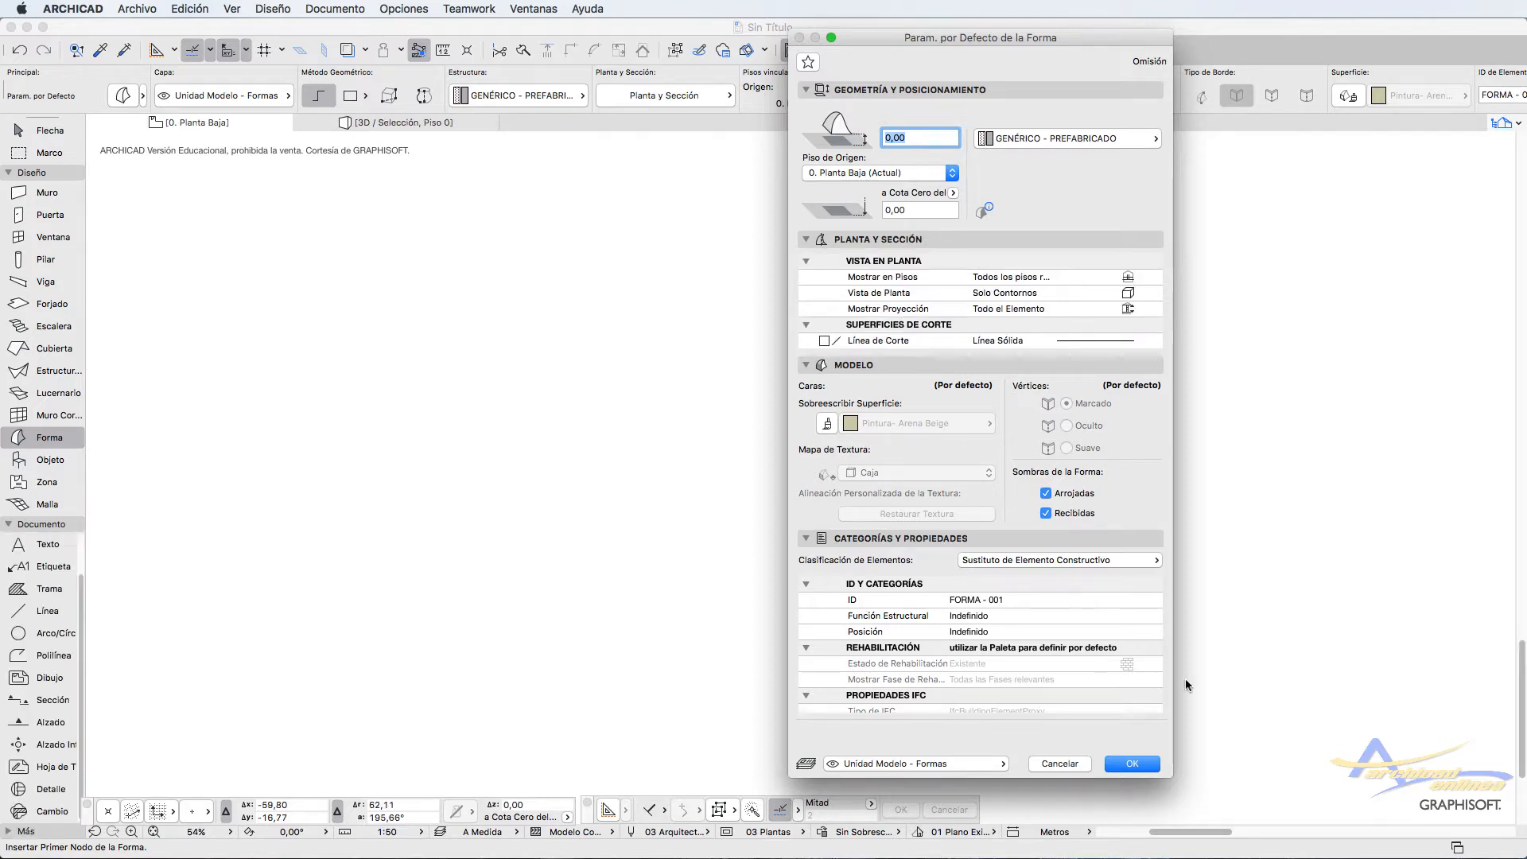
{"action": "left_click", "coordinate": [1133, 764]}
Step: Draw a rectangular iron (Hierro) slab on the ground floor plan
{"action": "left_click", "coordinate": [590, 353]}
{"action": "left_click", "coordinate": [686, 473]}
{"action": "scroll", "coordinate": [660, 377], "scroll_direction": "up", "scroll_amount": 5}
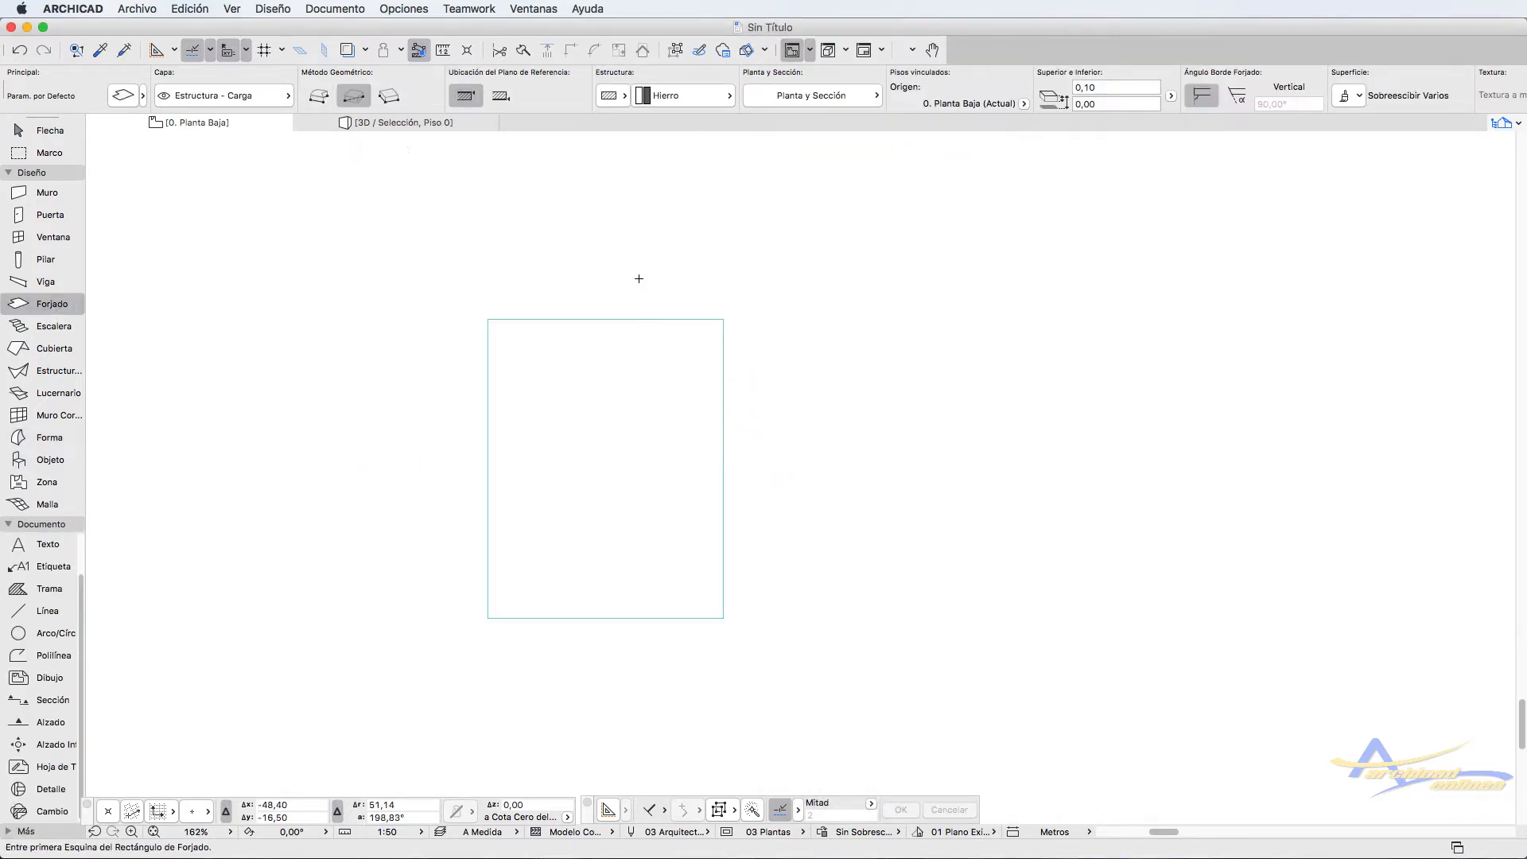
Step: Draw a winding closed spline with solid line type inside the rectangular slab, finishing at its starting point
{"action": "left_click", "coordinate": [32, 831]}
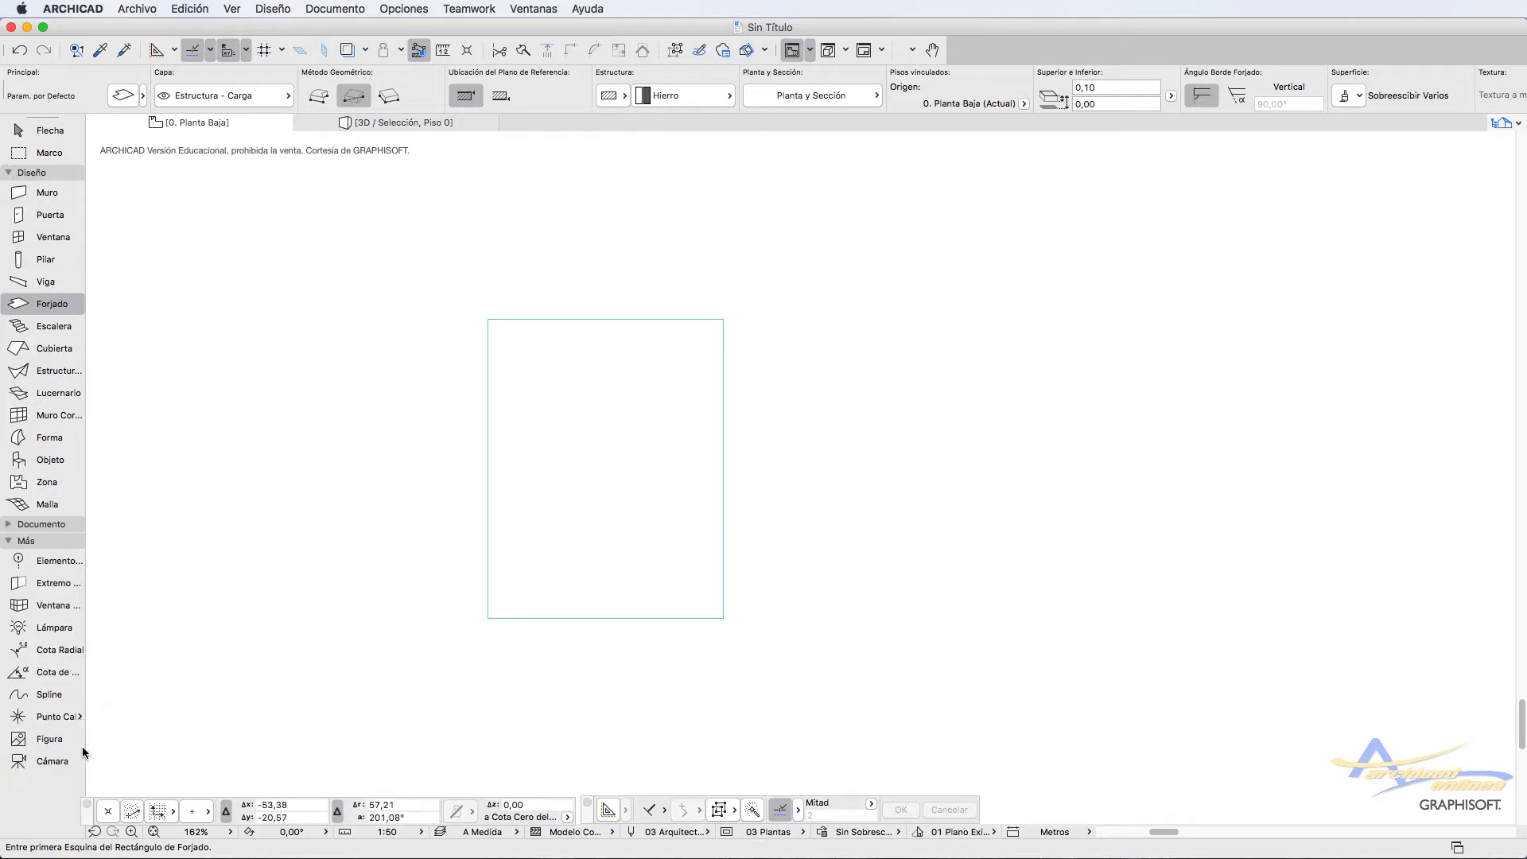
{"action": "left_click", "coordinate": [48, 694]}
{"action": "left_click", "coordinate": [527, 392]}
{"action": "left_click", "coordinate": [577, 364]}
{"action": "left_click", "coordinate": [570, 524]}
{"action": "left_click", "coordinate": [657, 486]}
{"action": "left_click", "coordinate": [694, 564]}
{"action": "left_click", "coordinate": [637, 602]}
{"action": "left_click", "coordinate": [667, 522]}
{"action": "left_click", "coordinate": [535, 542]}
{"action": "left_click", "coordinate": [561, 409]}
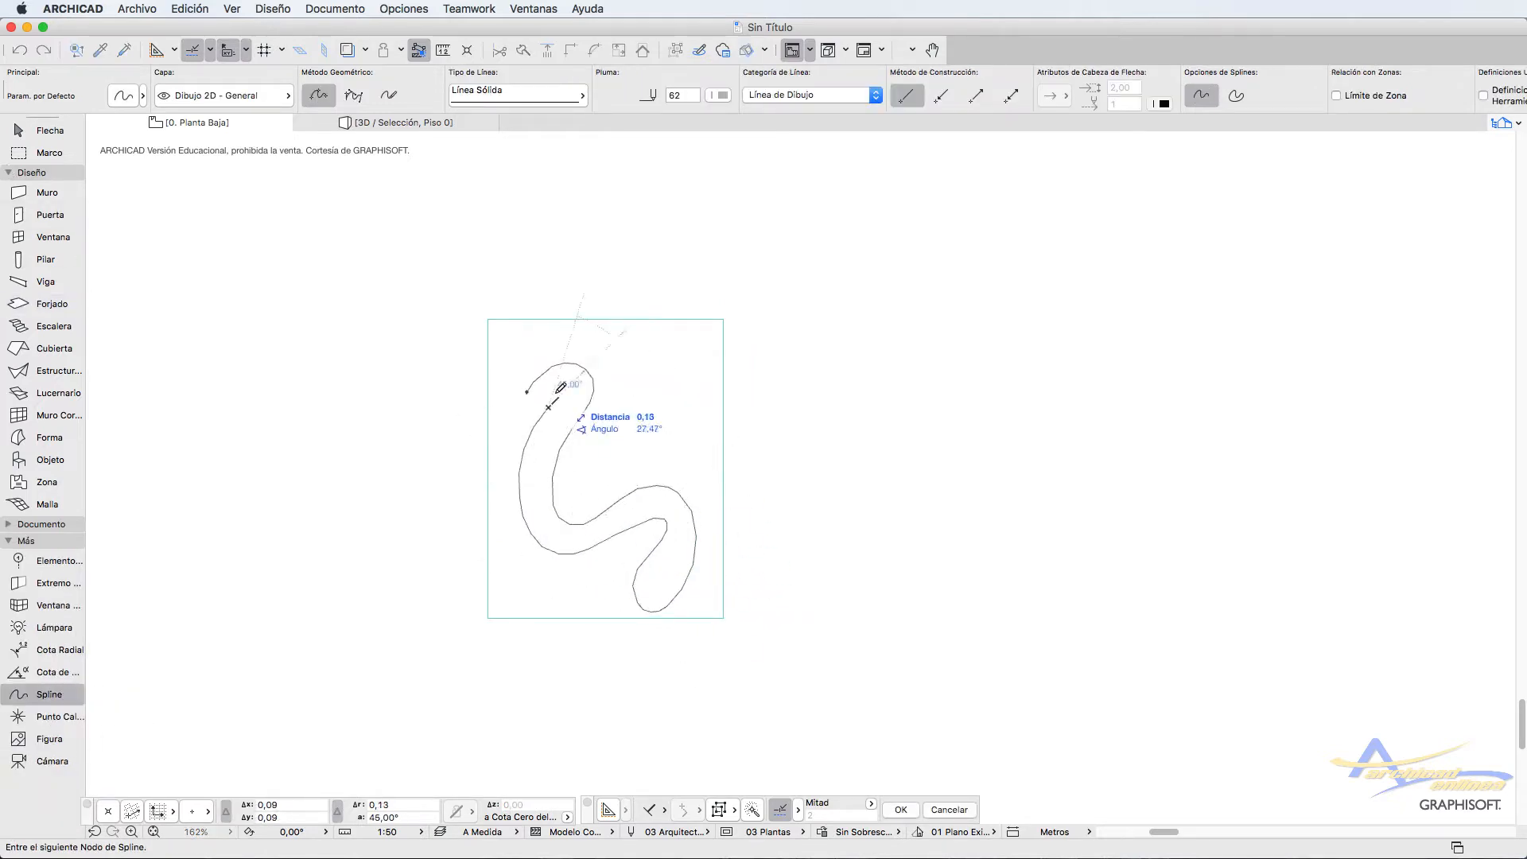
{"action": "left_click", "coordinate": [530, 411]}
{"action": "left_click", "coordinate": [512, 426]}
{"action": "left_click", "coordinate": [526, 392]}
Step: With the Slab tool active, select the rectangular slab and try to cut an opening along the spline
{"action": "left_click", "coordinate": [51, 304]}
{"action": "left_click", "coordinate": [688, 511], "text": "shift"}
{"action": "left_click", "coordinate": [688, 511]}
{"action": "key", "text": "Escape"}
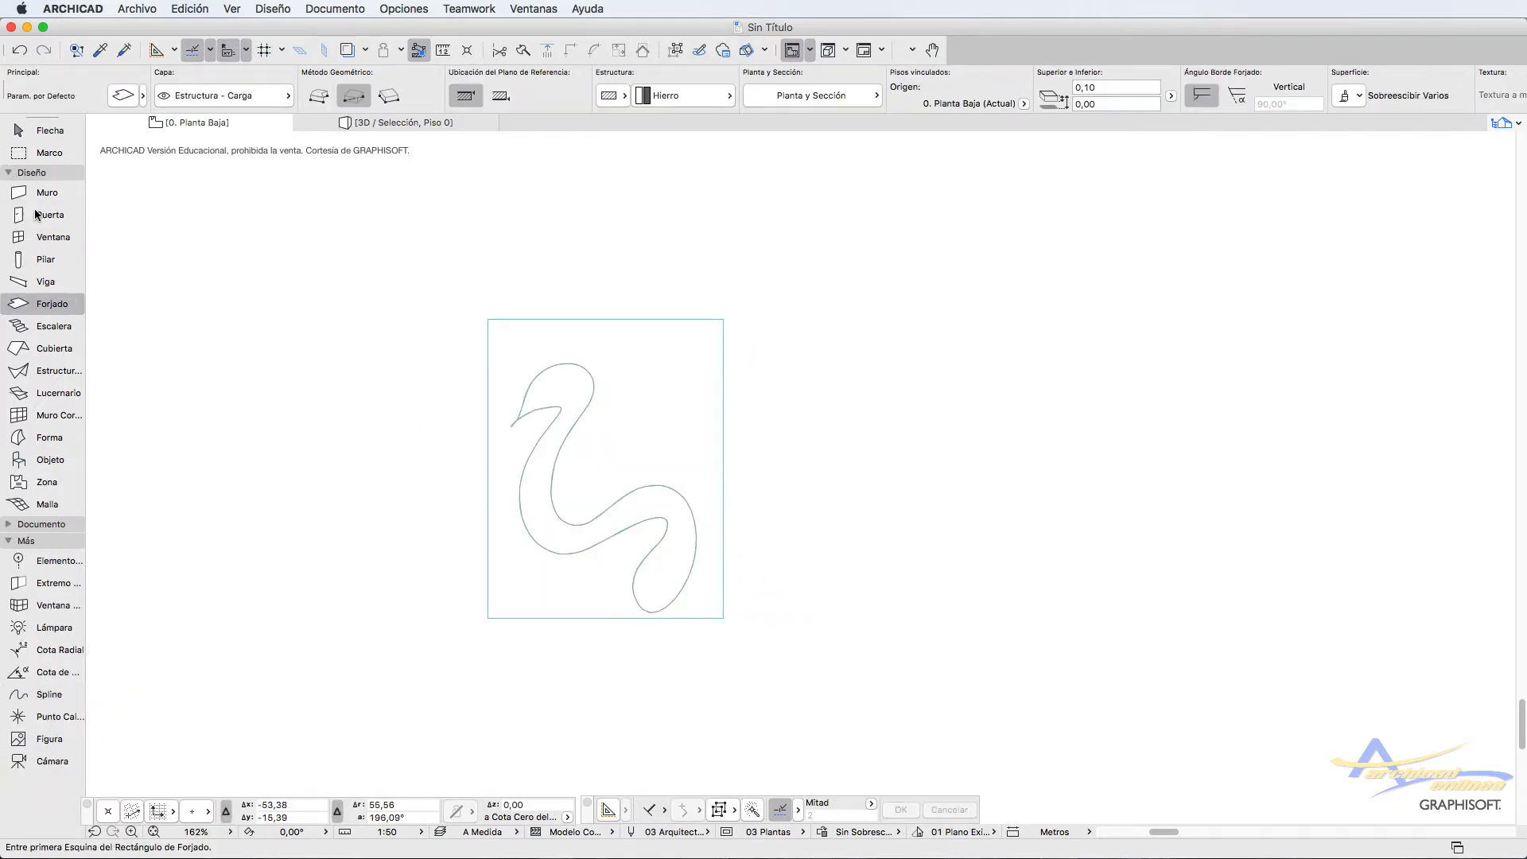
Step: Draw a straight horizontal wall above the slab on the ground floor plan and show the model in 3D
{"action": "left_click", "coordinate": [47, 192]}
{"action": "left_click", "coordinate": [311, 243]}
{"action": "left_click", "coordinate": [859, 243]}
{"action": "key", "text": "F3"}
Step: Convert the slab with the spline-shaped opening into a morph
{"action": "right_click", "coordinate": [554, 536]}
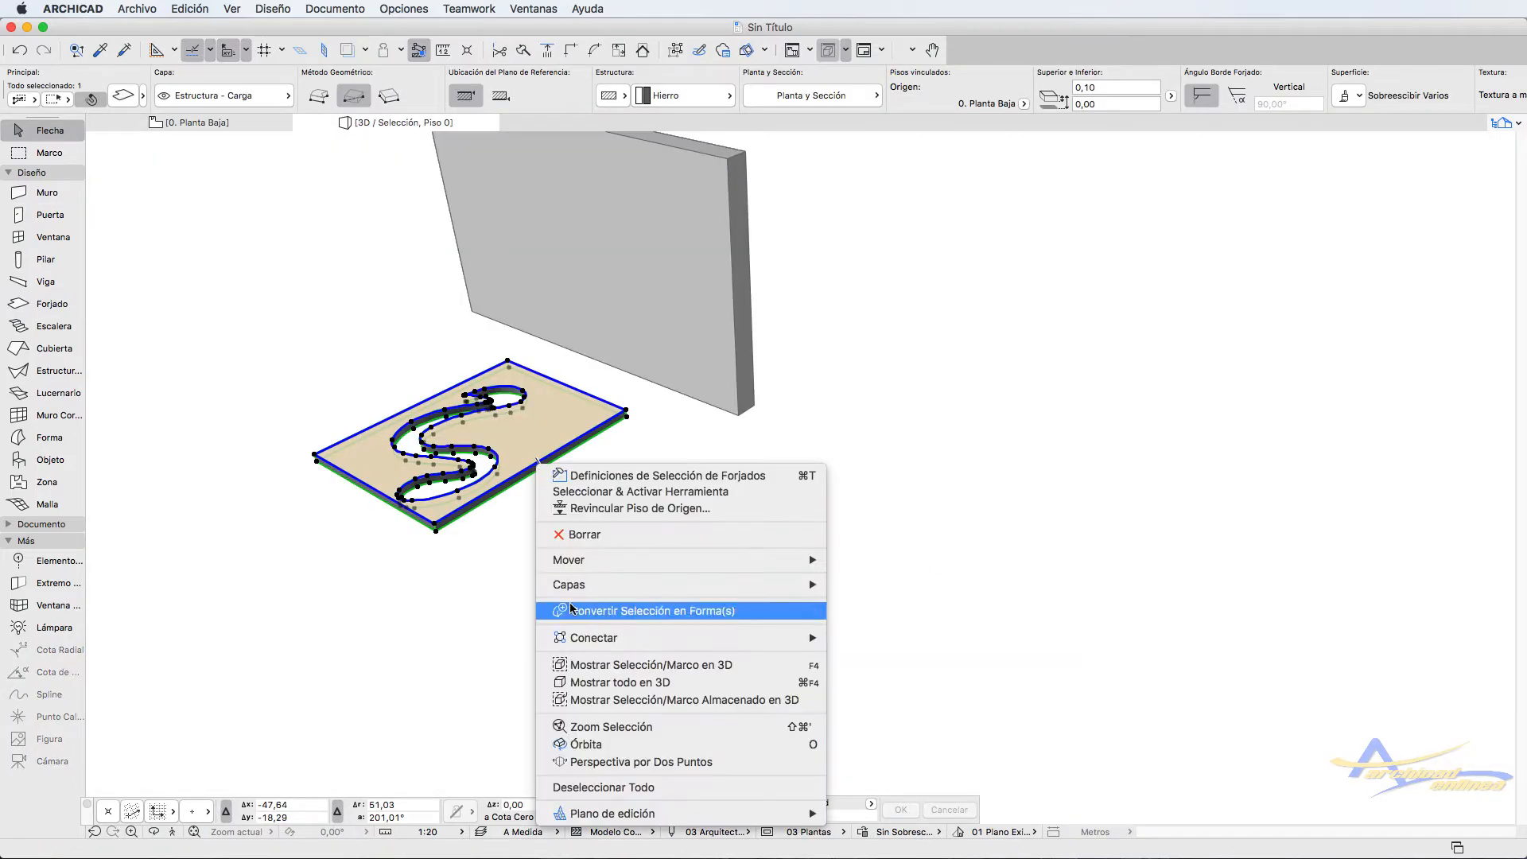
{"action": "left_click", "coordinate": [682, 607]}
{"action": "left_click", "coordinate": [1137, 424]}
Step: Rotate the flat morph 90° so it stands upright in front of the wall
{"action": "scroll", "coordinate": [613, 485], "scroll_direction": "up", "scroll_amount": 5}
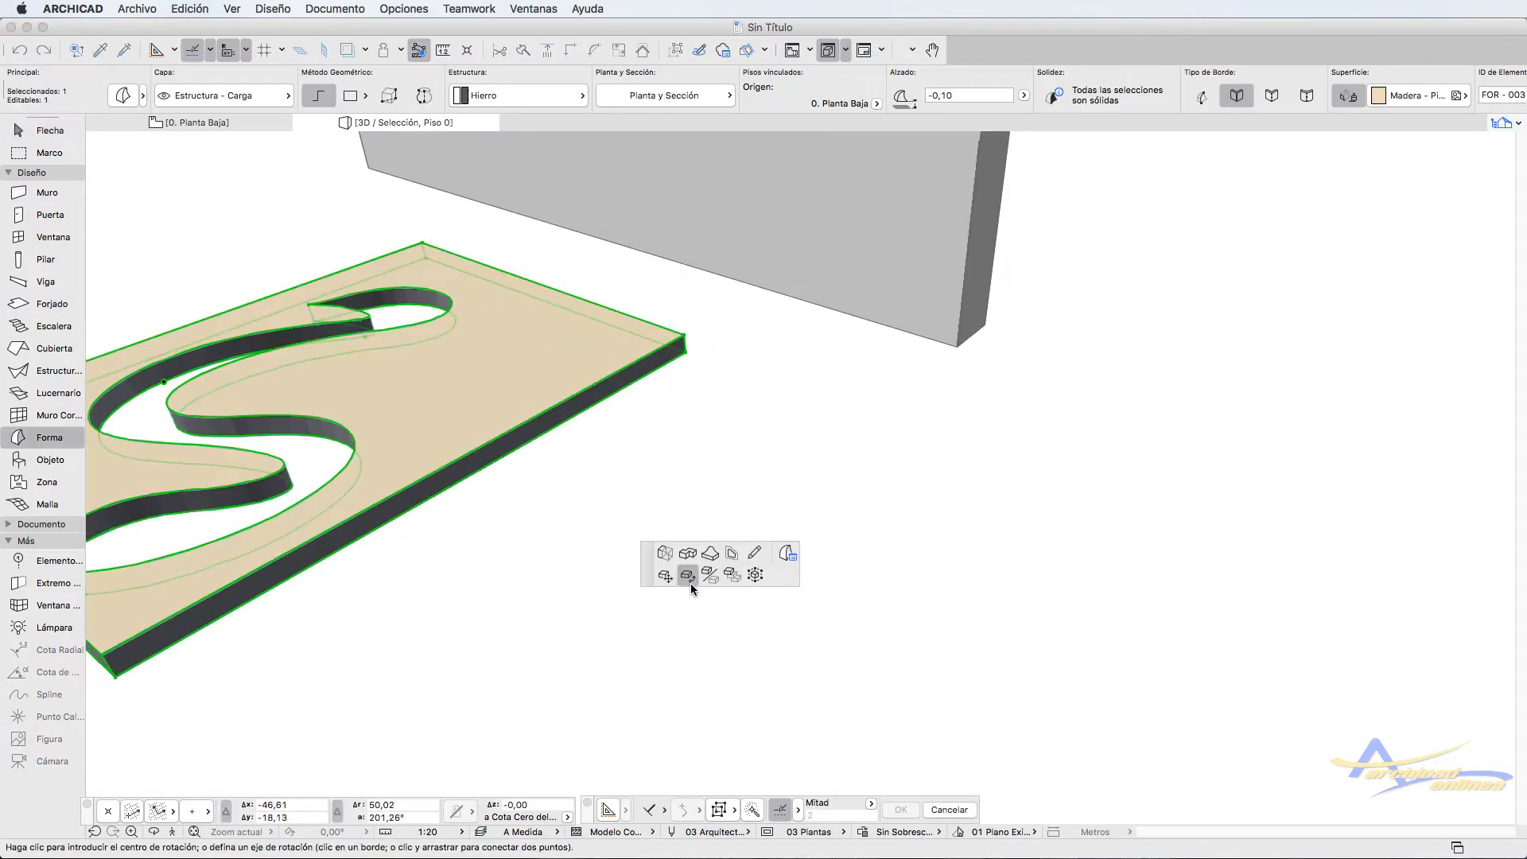
{"action": "left_click", "coordinate": [436, 480]}
{"action": "left_click", "coordinate": [420, 426]}
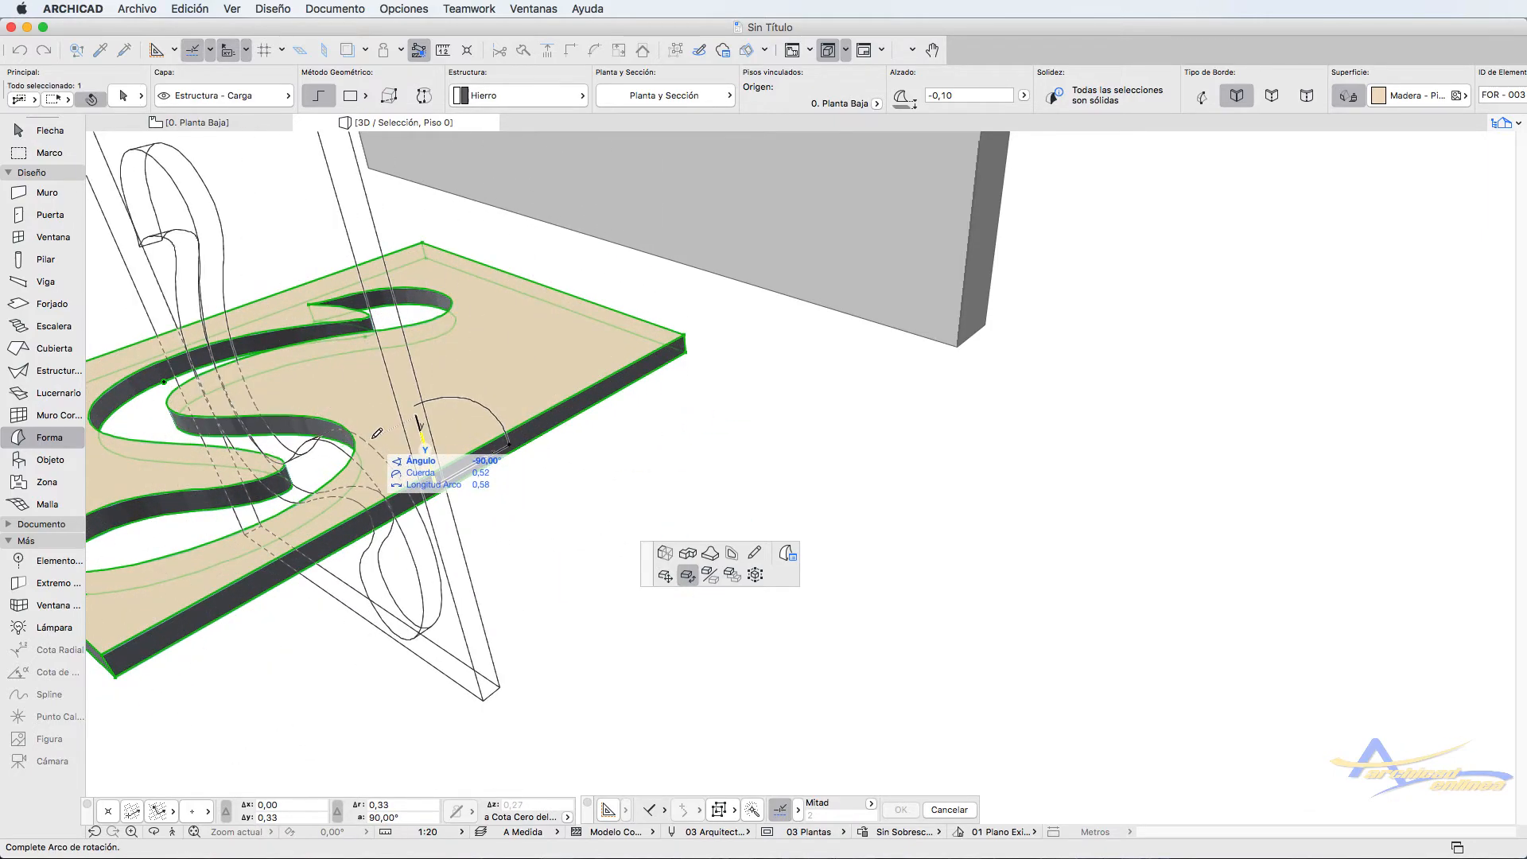
{"action": "left_click", "coordinate": [376, 437]}
Step: Bulge the upright morph's front face beside the upper part of the winding opening
{"action": "scroll", "coordinate": [371, 498], "scroll_direction": "down", "scroll_amount": 4}
{"action": "middle_click_drag", "start_coordinate": [371, 498], "coordinate": [362, 552], "text": "shift"}
{"action": "key", "text": "w"}
{"action": "key", "text": "w"}
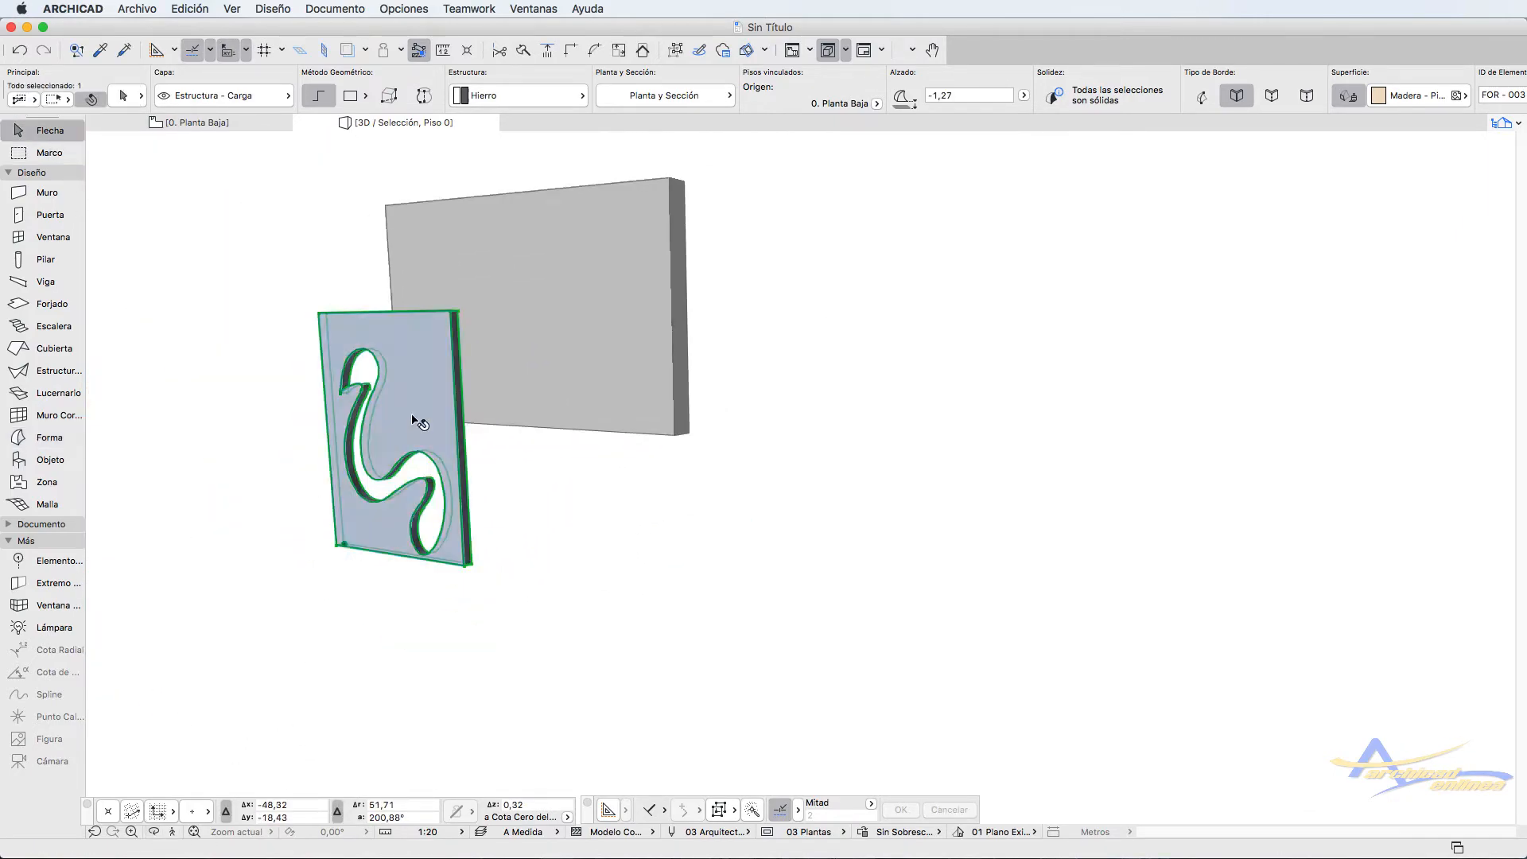
{"action": "scroll", "coordinate": [419, 422], "scroll_direction": "up", "scroll_amount": 3}
{"action": "left_click", "coordinate": [409, 385]}
{"action": "left_click", "coordinate": [711, 553]}
{"action": "left_click", "coordinate": [434, 434]}
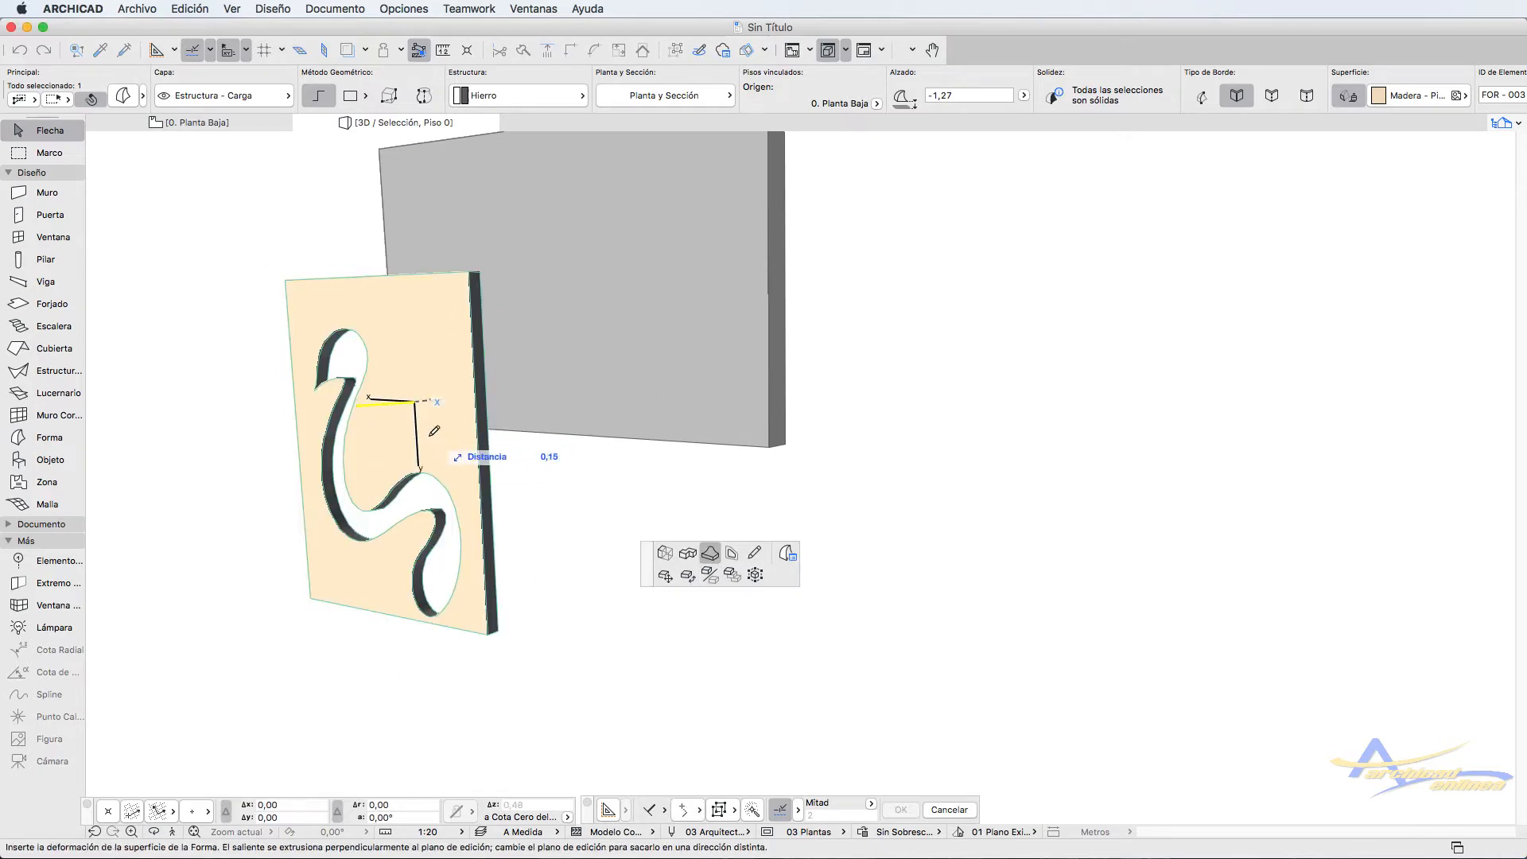
{"action": "left_click", "coordinate": [416, 417]}
{"action": "left_click", "coordinate": [446, 672]}
Step: Redefine the 3D window to display shaded, textured surfaces and inspect the morph and wall
{"action": "right_click", "coordinate": [494, 663]}
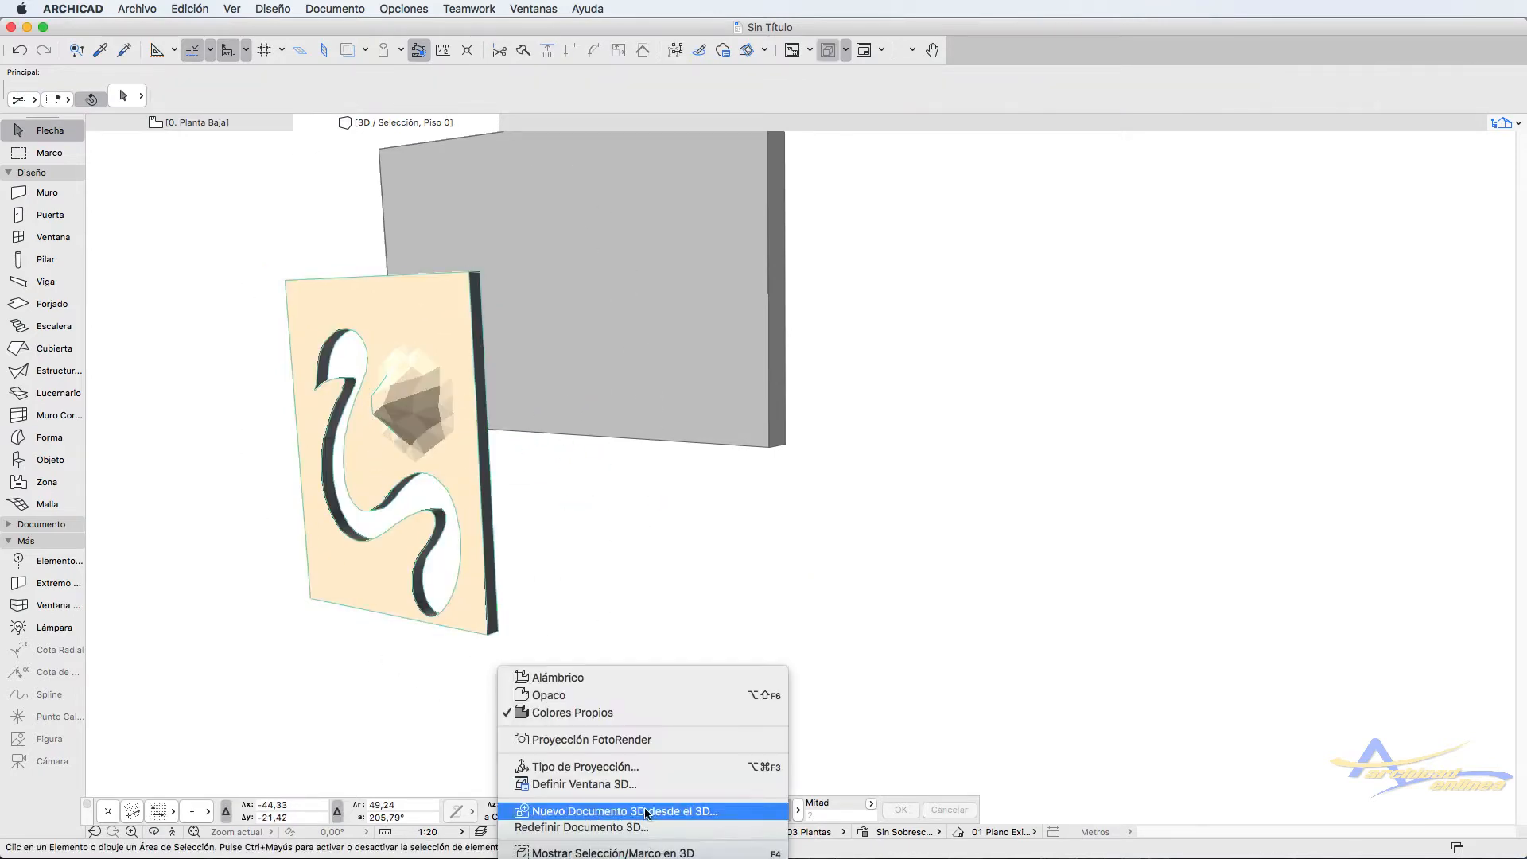
{"action": "left_click", "coordinate": [632, 783]}
{"action": "left_click", "coordinate": [1118, 280]}
{"action": "left_click", "coordinate": [1114, 292]}
{"action": "left_click", "coordinate": [1125, 620]}
{"action": "scroll", "coordinate": [253, 426], "scroll_direction": "up", "scroll_amount": 3}
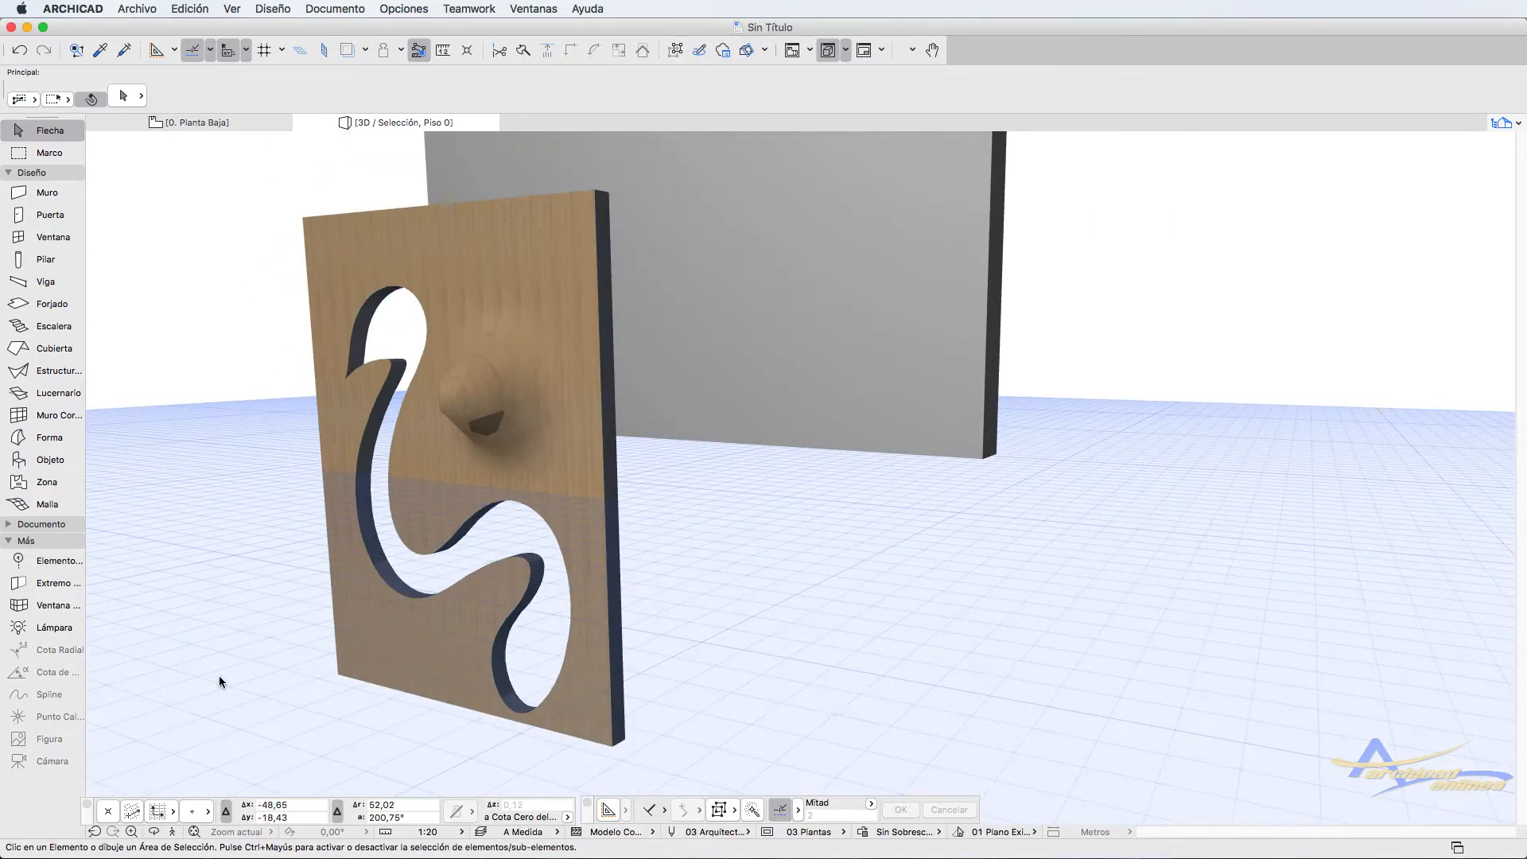
{"action": "scroll", "coordinate": [392, 532], "scroll_direction": "down", "scroll_amount": 3}
{"action": "left_click", "coordinate": [155, 829]}
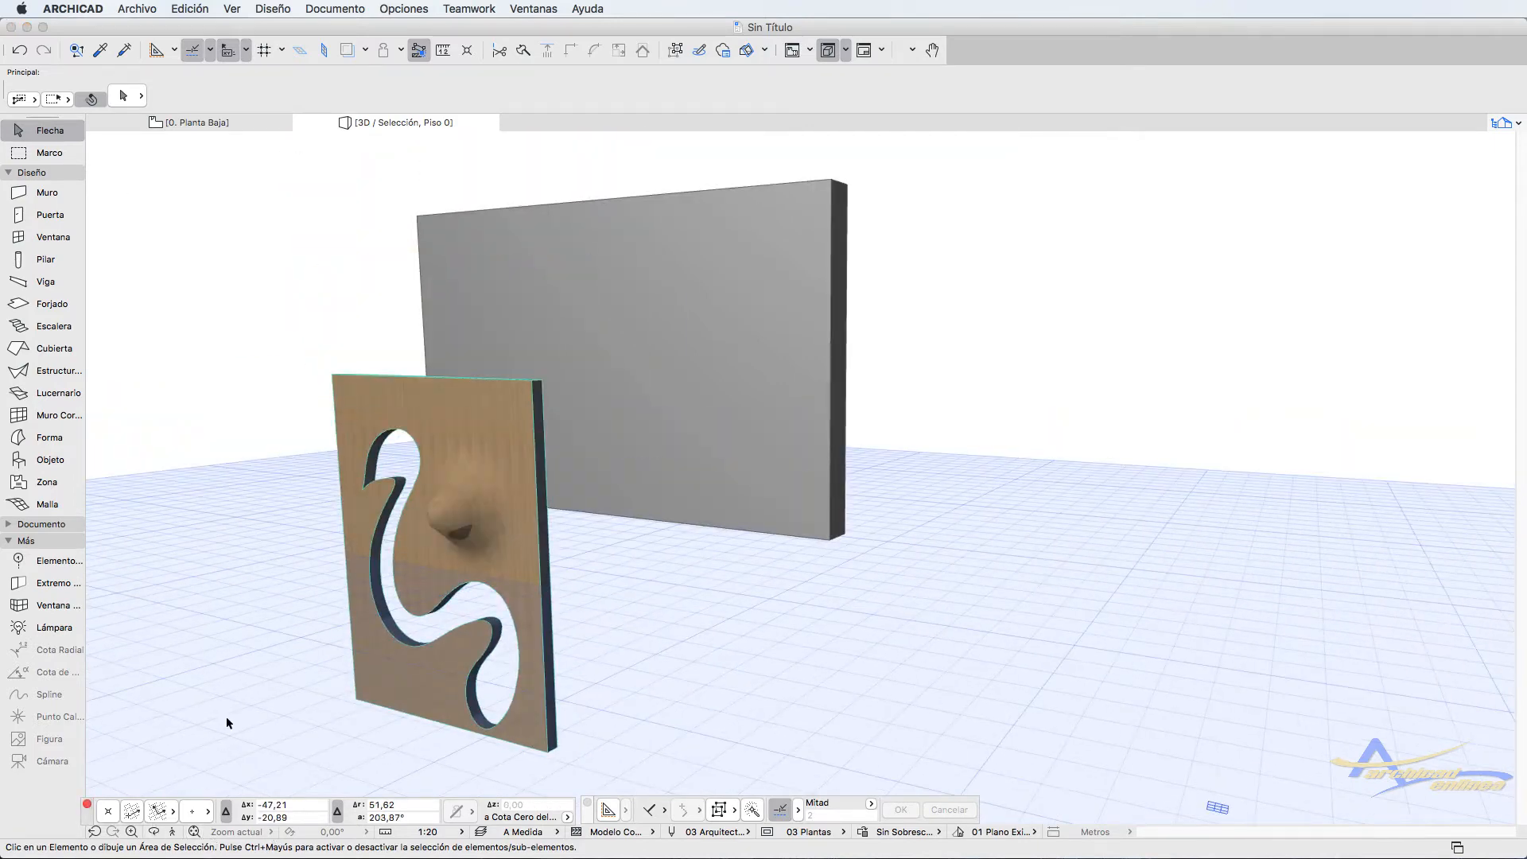
{"action": "left_click", "coordinate": [155, 830]}
{"action": "left_click_drag", "start_coordinate": [280, 686], "coordinate": [940, 652]}
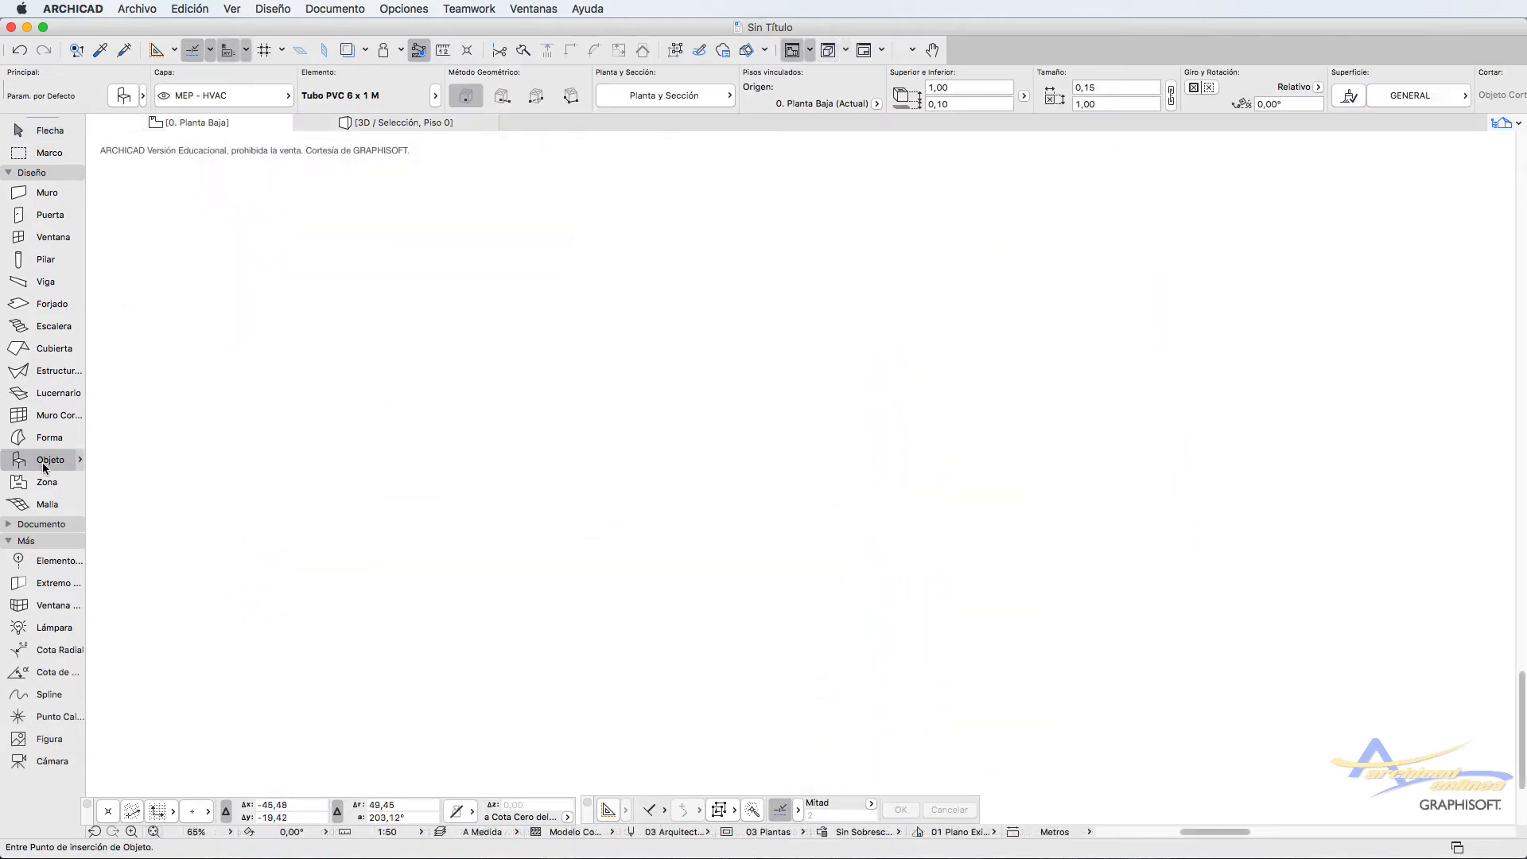
Step: Open the Object tool's default settings and browse 1. BIBLIOTECA BÁSICA 20, 1.1 Mobiliario 20, down to the bathroom accessories in Accesorios de Baño 20
{"action": "double_click", "coordinate": [44, 462]}
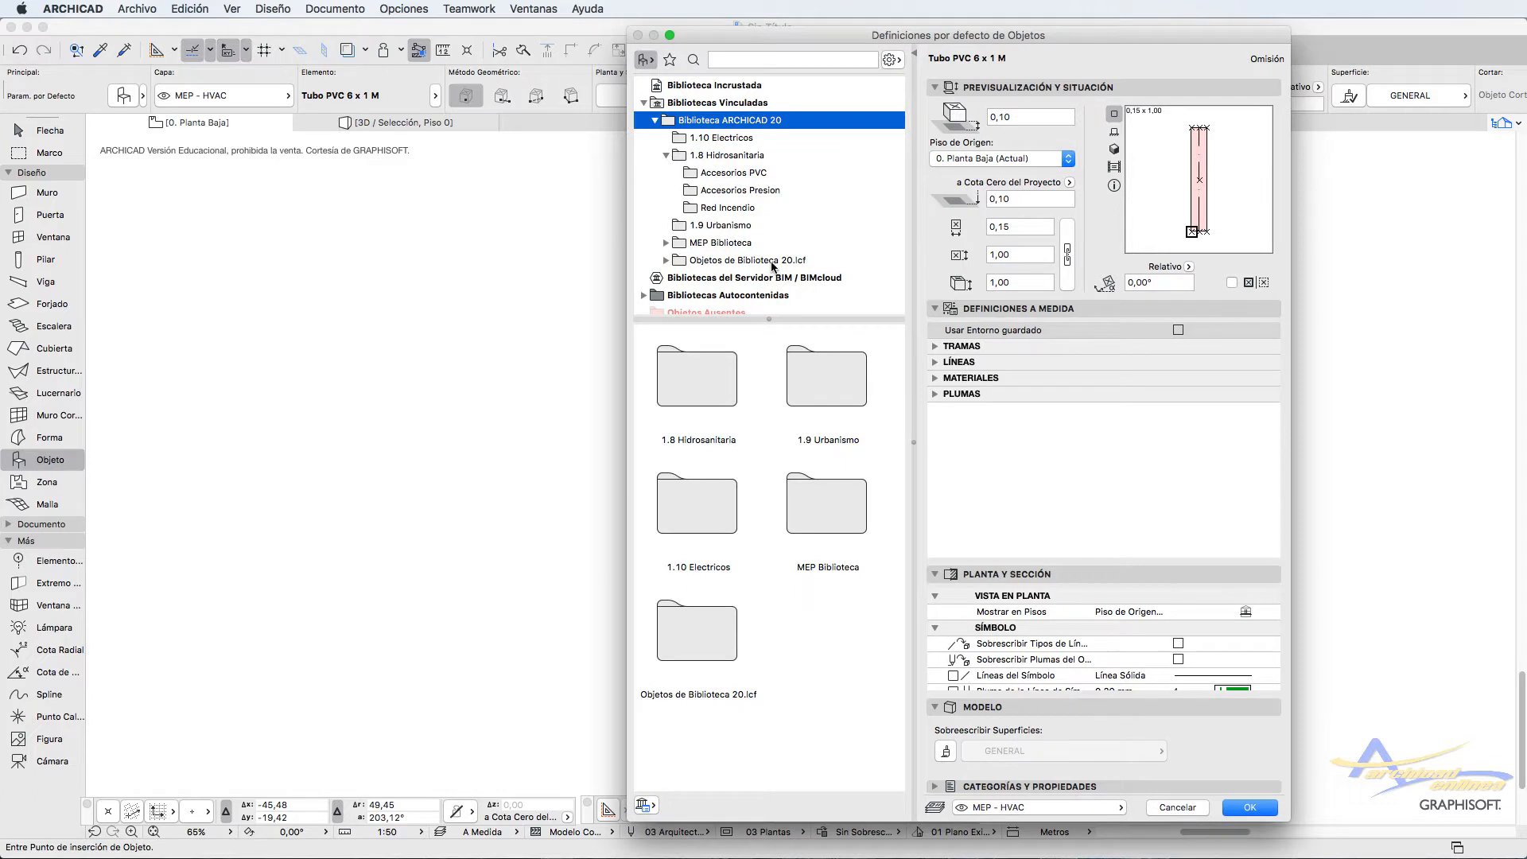
{"action": "left_click", "coordinate": [771, 263]}
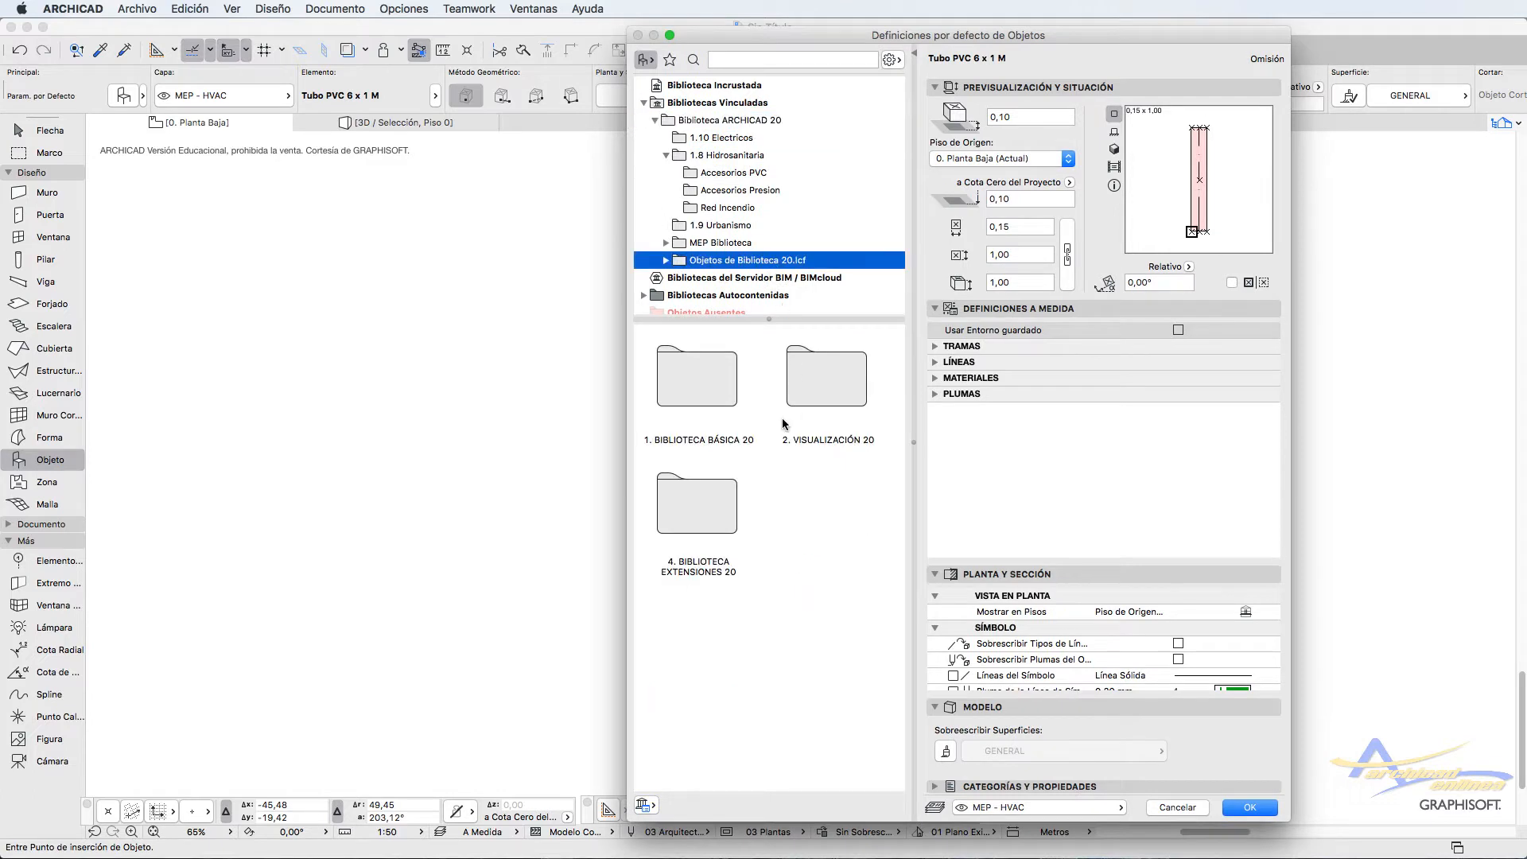
{"action": "double_click", "coordinate": [702, 409]}
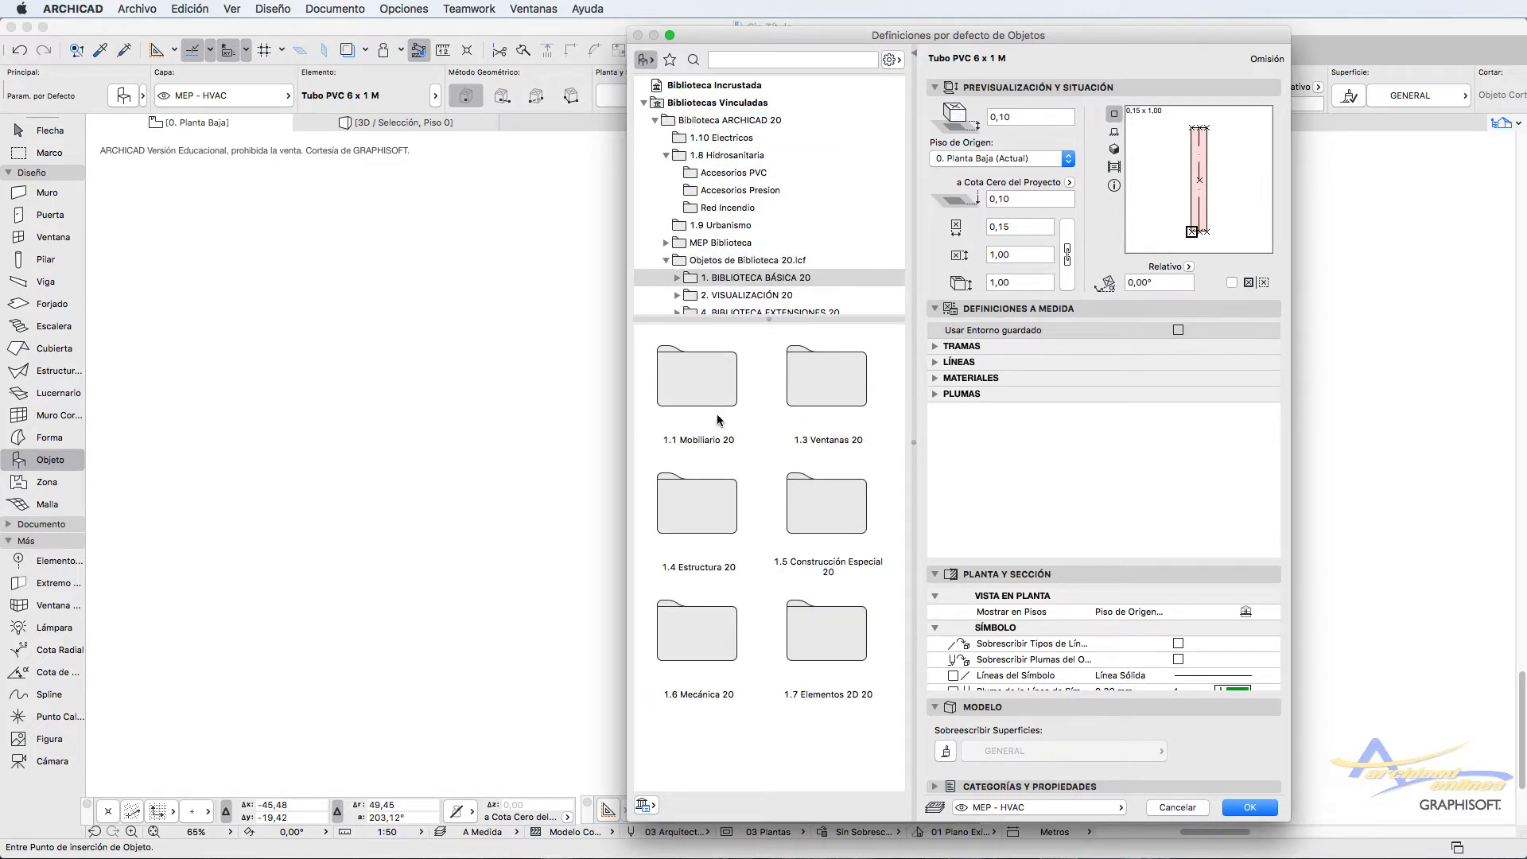
{"action": "double_click", "coordinate": [717, 420]}
{"action": "double_click", "coordinate": [710, 399]}
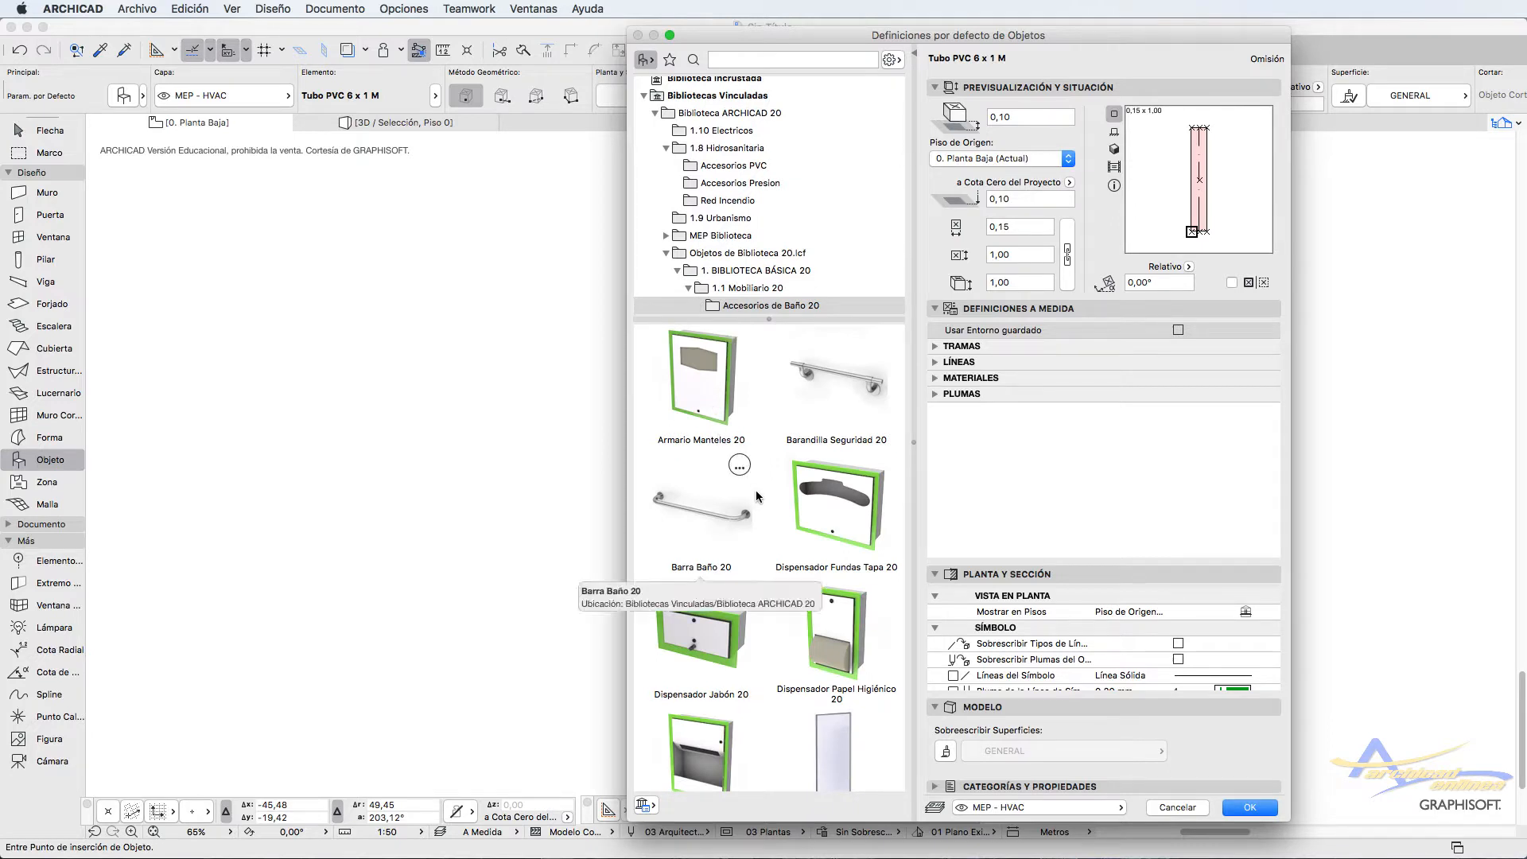
{"action": "scroll", "coordinate": [798, 260], "scroll_direction": "down", "scroll_amount": 3}
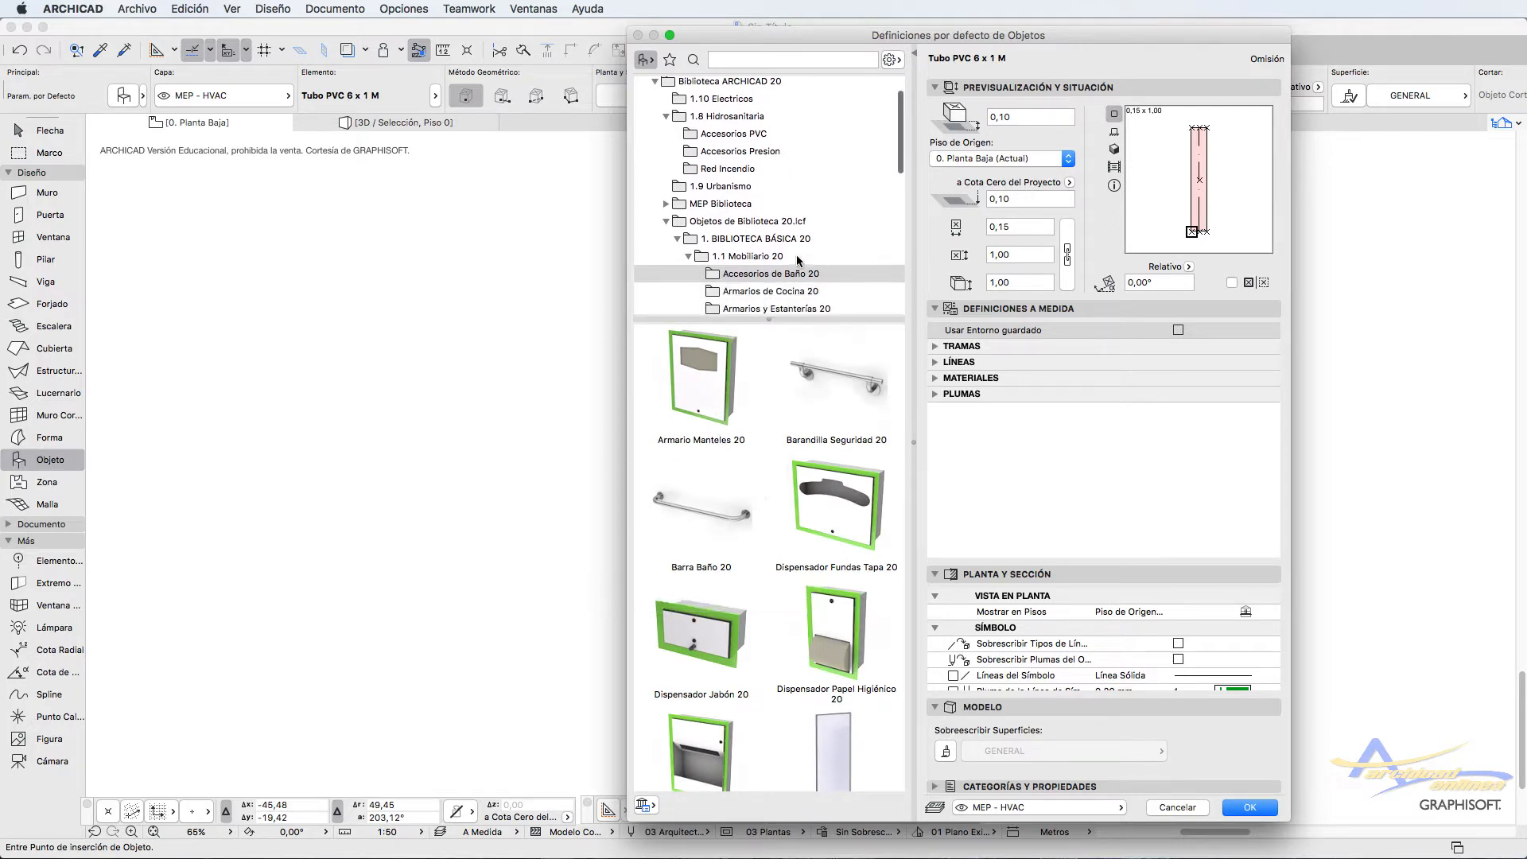
{"action": "scroll", "coordinate": [798, 260], "scroll_direction": "down", "scroll_amount": 2}
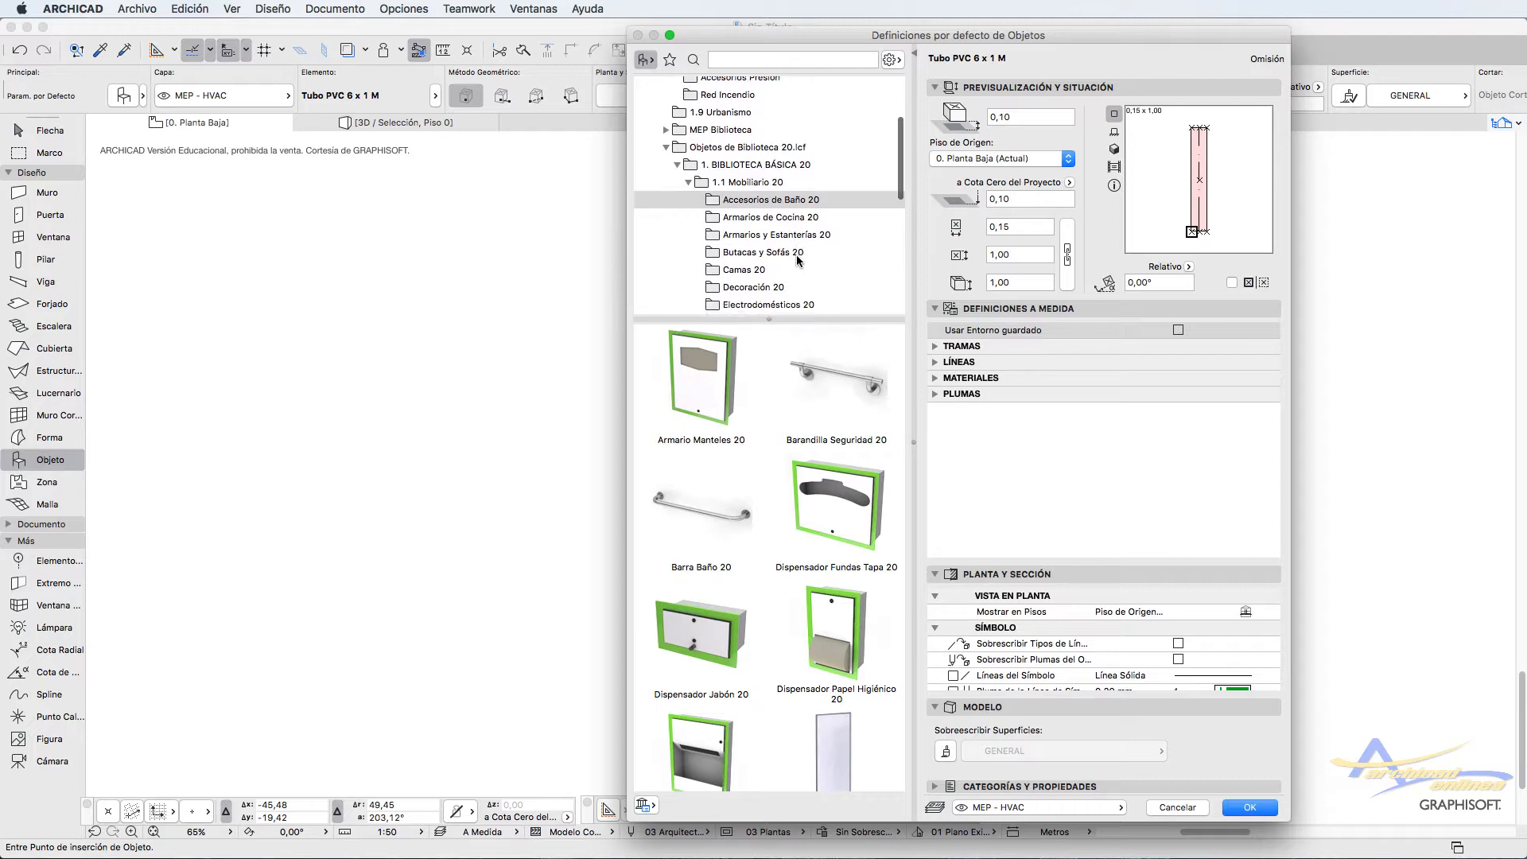
{"action": "scroll", "coordinate": [798, 261], "scroll_direction": "down", "scroll_amount": 1}
{"action": "scroll", "coordinate": [825, 445], "scroll_direction": "down", "scroll_amount": 3}
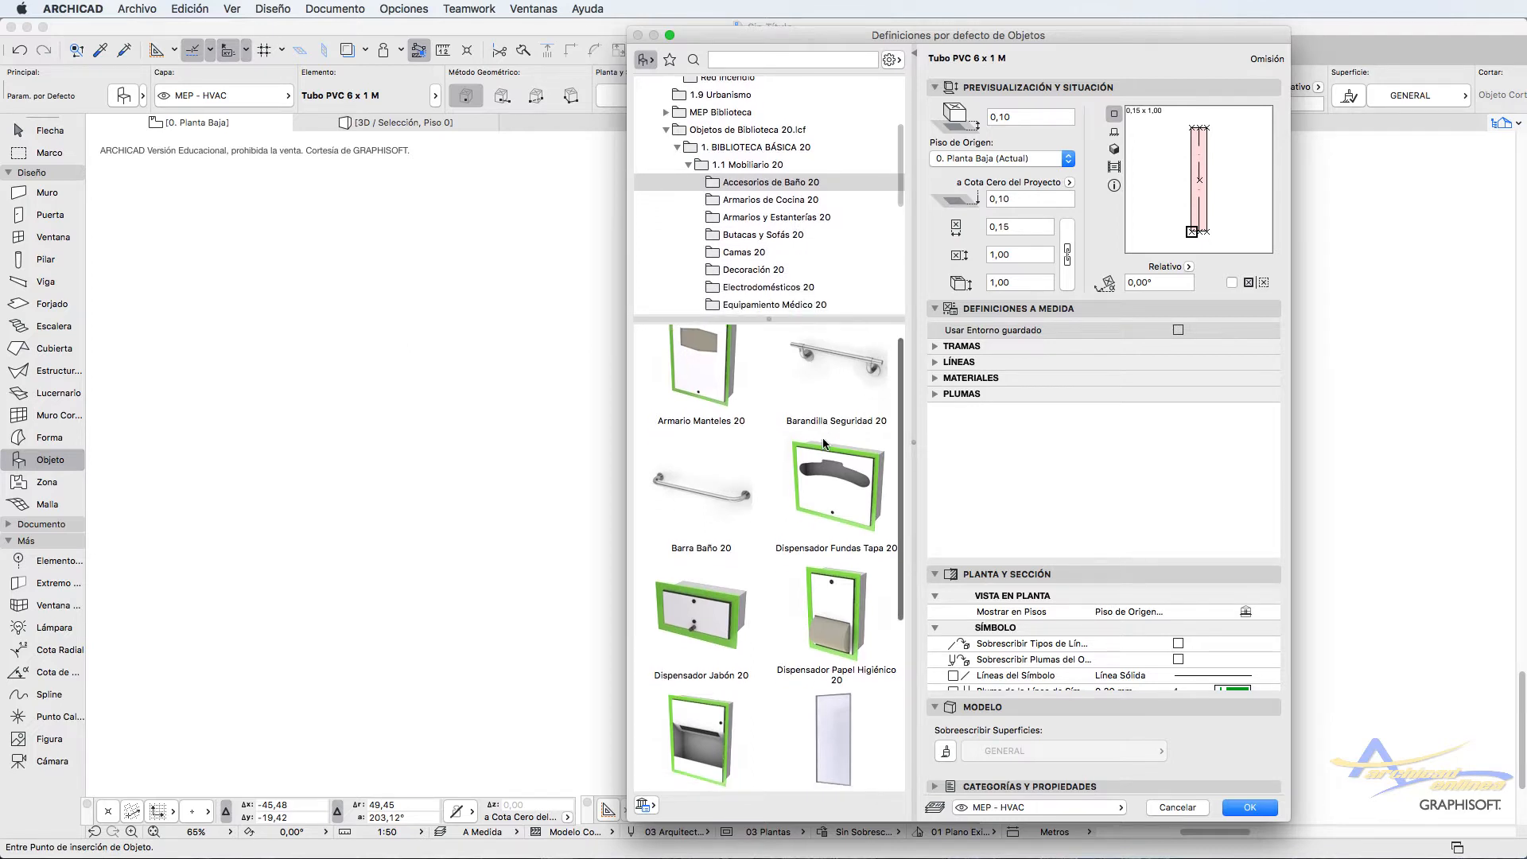
Step: Examine the objects in the Butacas y Sofás 20, Equipamiento Médico 20 and Equipamiento Oficinas 20 folders
{"action": "left_click", "coordinate": [740, 236]}
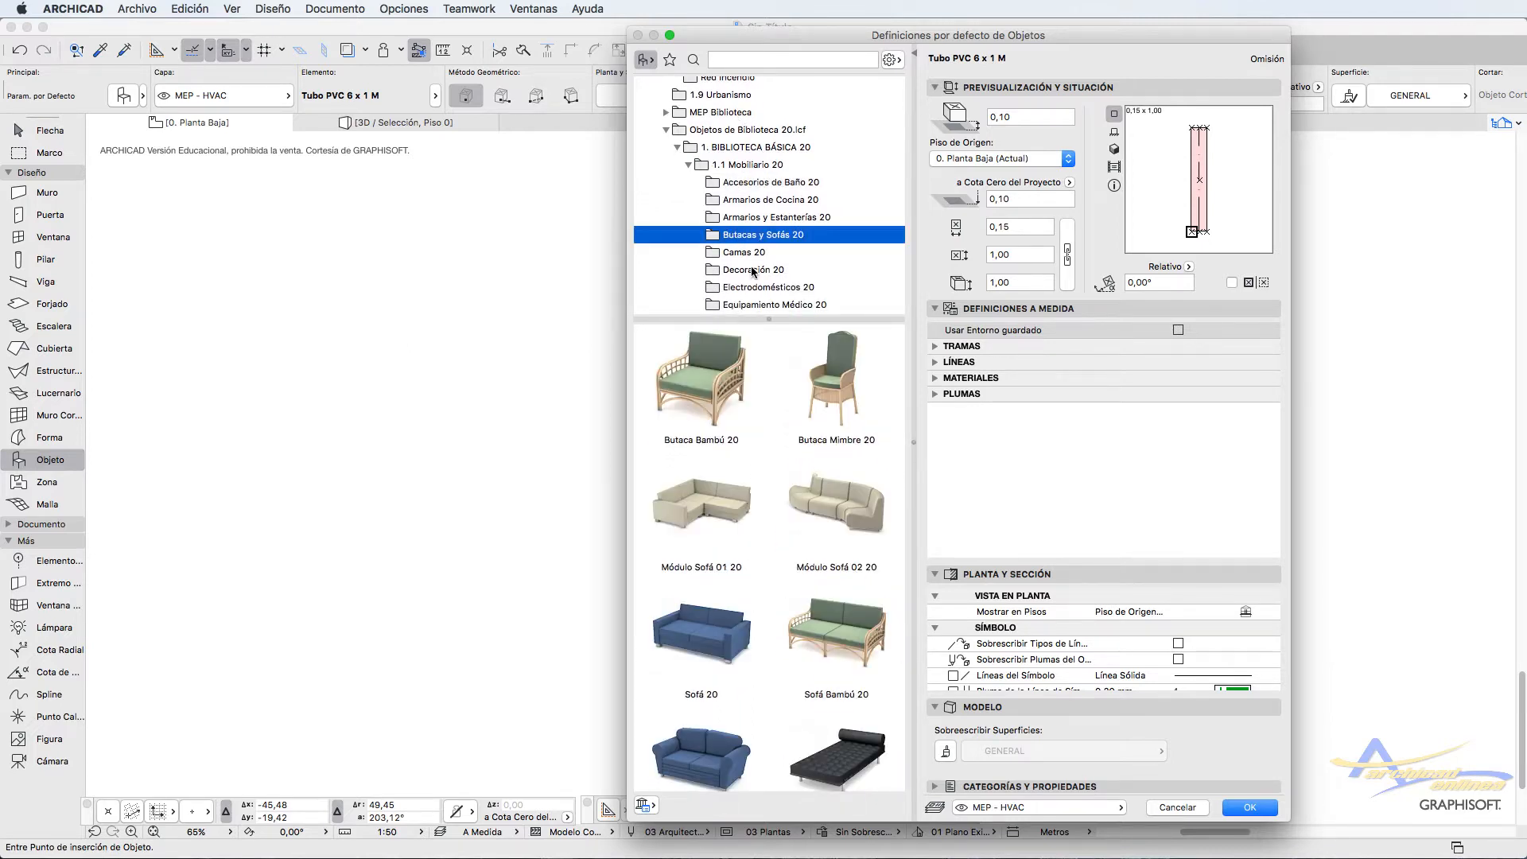
{"action": "scroll", "coordinate": [783, 425], "scroll_direction": "down", "scroll_amount": 9}
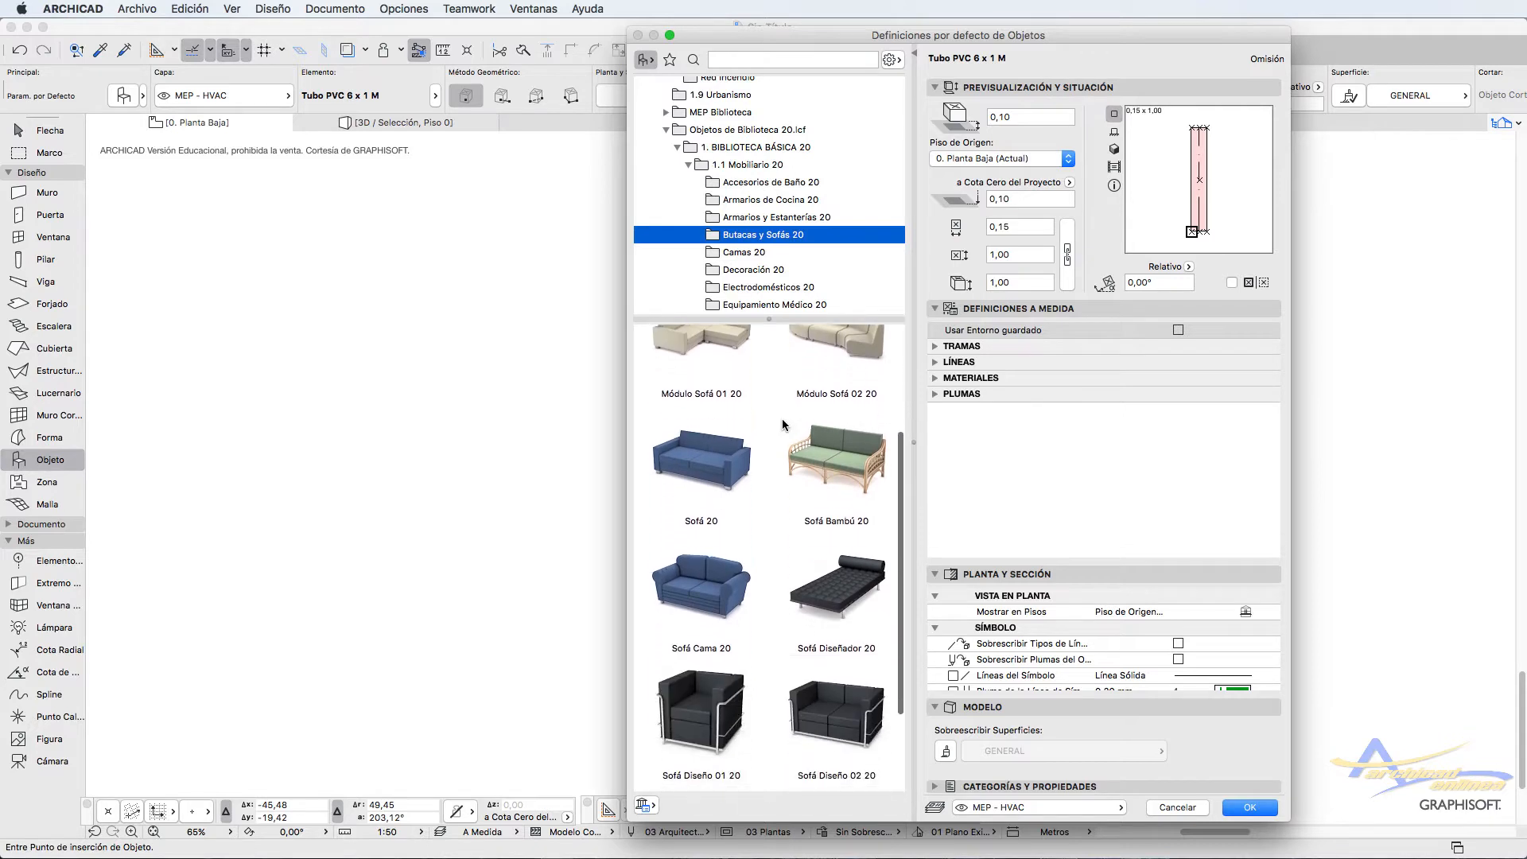
{"action": "scroll", "coordinate": [783, 424], "scroll_direction": "down", "scroll_amount": 3}
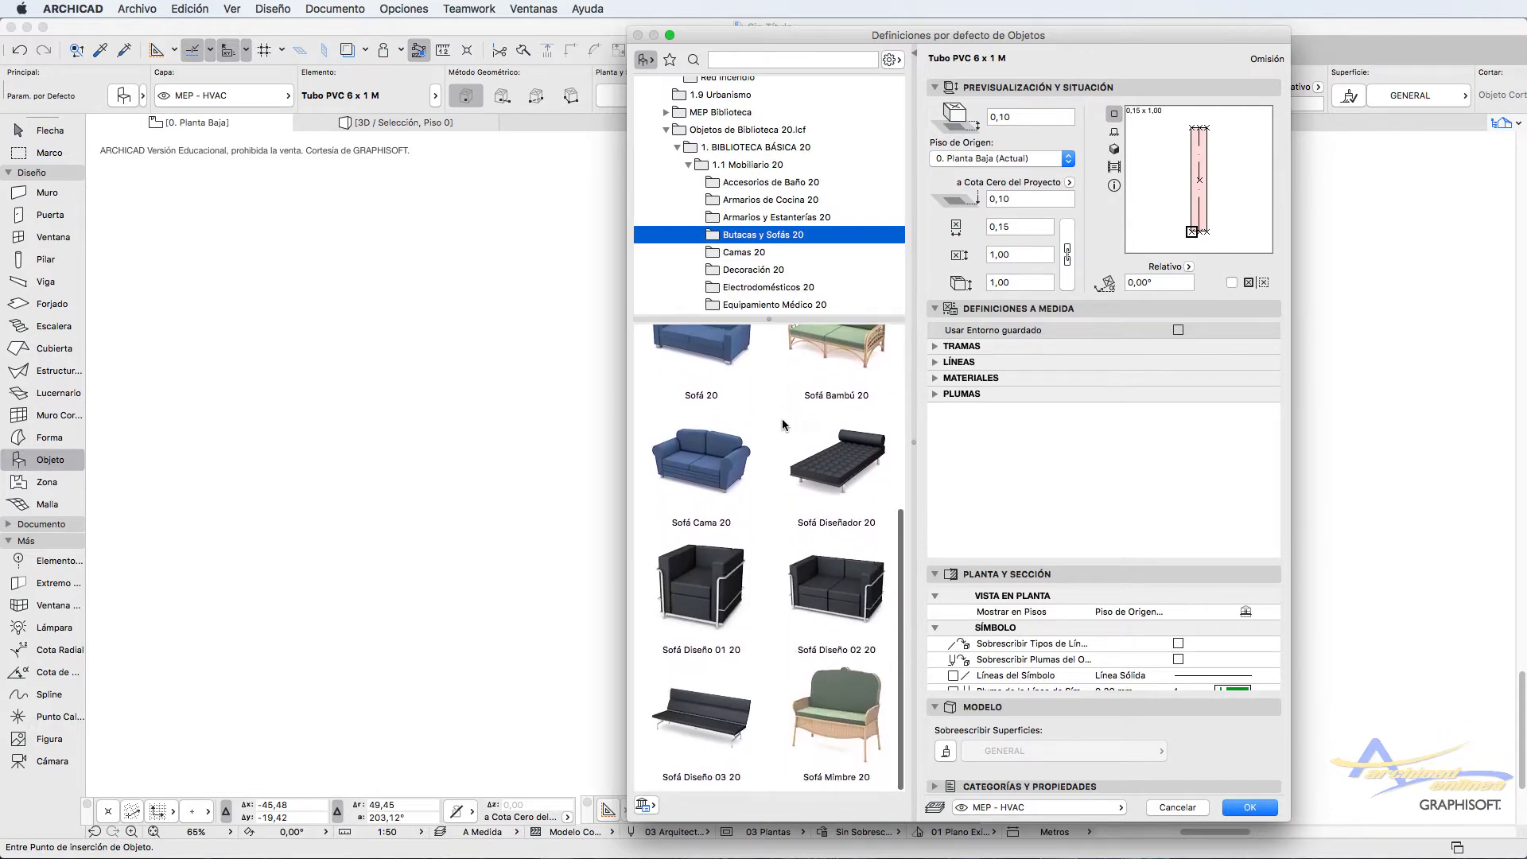
{"action": "scroll", "coordinate": [804, 257], "scroll_direction": "down", "scroll_amount": 3}
{"action": "left_click", "coordinate": [804, 258]}
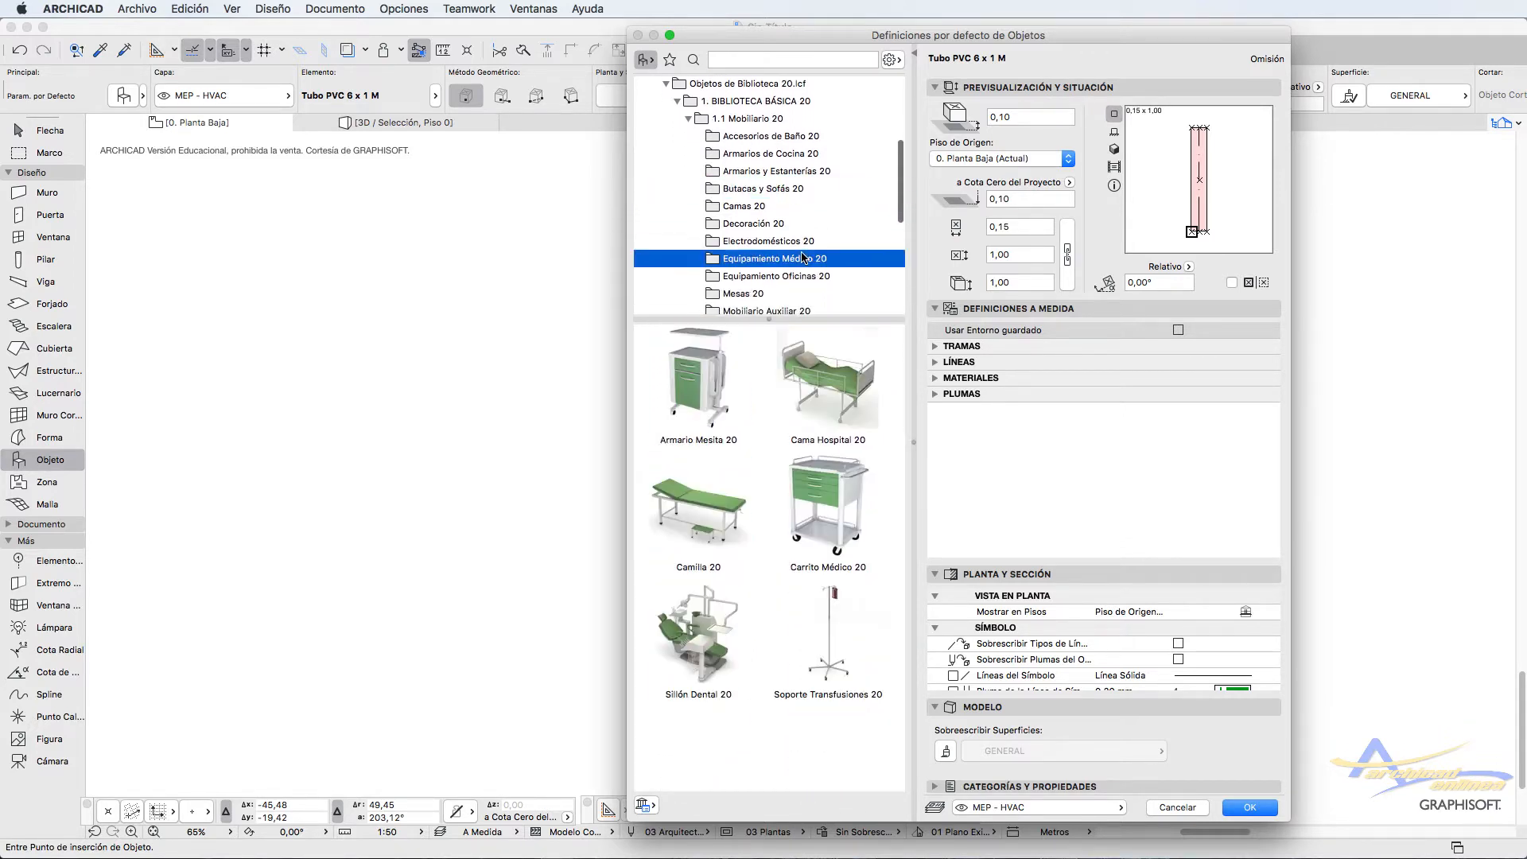
{"action": "left_click", "coordinate": [750, 280]}
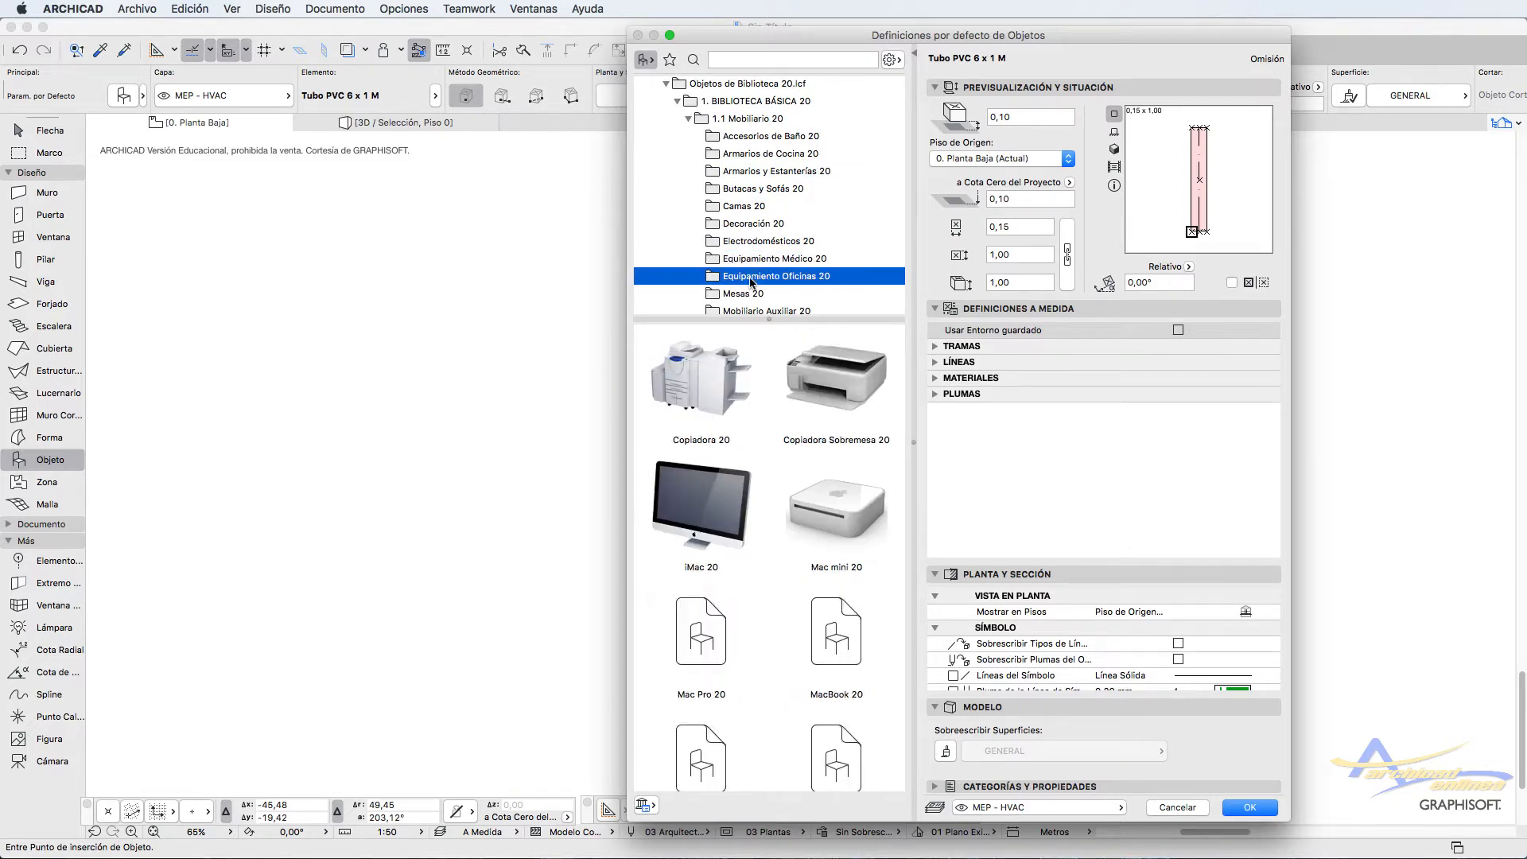
{"action": "scroll", "coordinate": [798, 442], "scroll_direction": "down", "scroll_amount": 2}
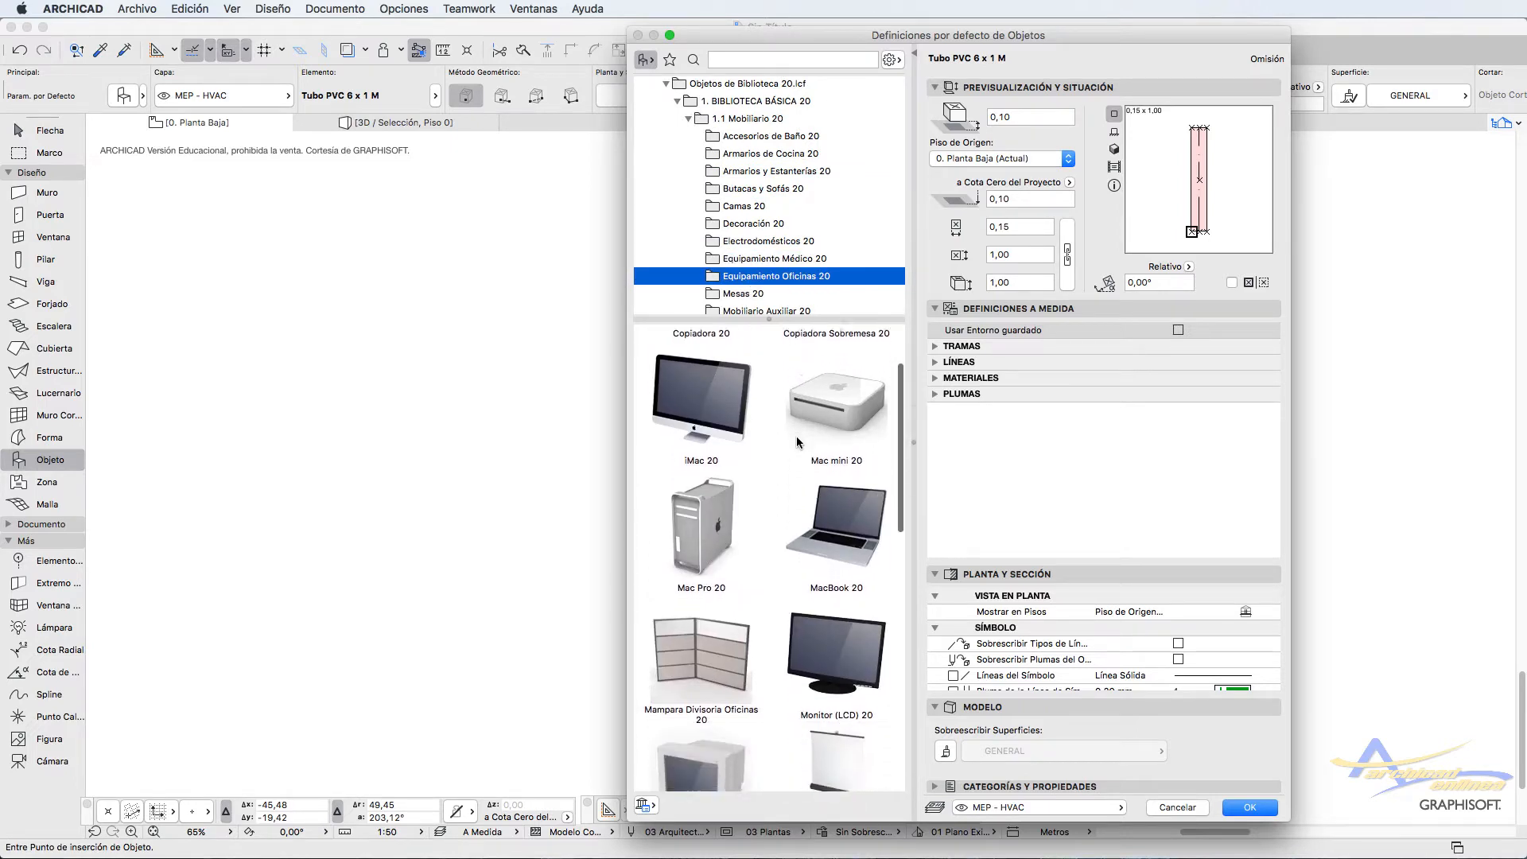
{"action": "scroll", "coordinate": [796, 436], "scroll_direction": "down", "scroll_amount": 2}
{"action": "scroll", "coordinate": [786, 293], "scroll_direction": "down", "scroll_amount": 4}
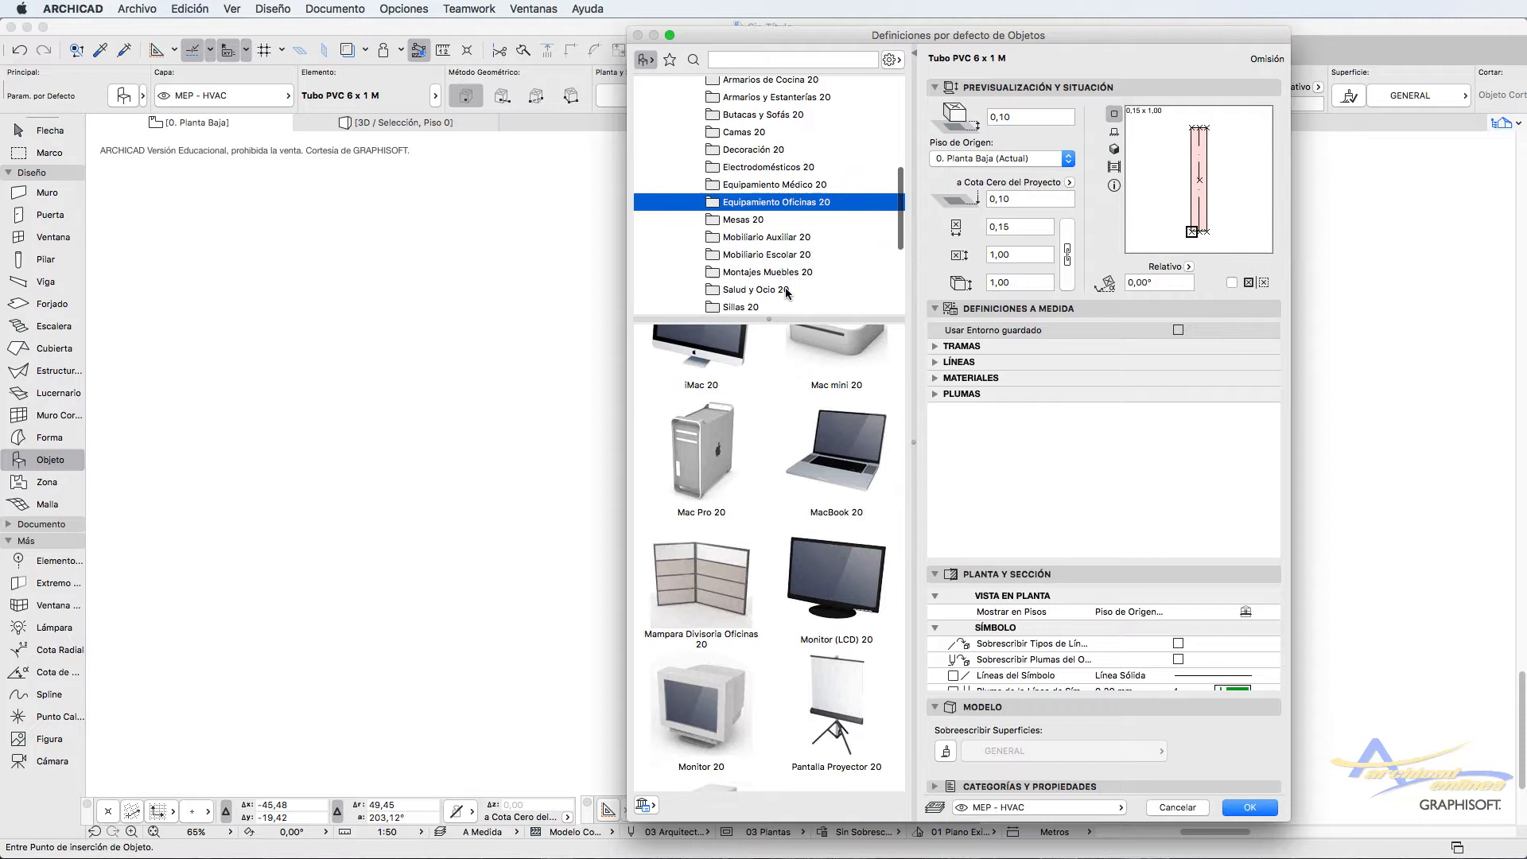
Step: Examine the objects in the Mesas 20, Mobiliario Auxiliar 20, Mobiliario Escolar 20 and Montajes Muebles 20 folders
{"action": "left_click", "coordinate": [759, 220]}
{"action": "scroll", "coordinate": [813, 327], "scroll_direction": "down", "scroll_amount": 2}
{"action": "scroll", "coordinate": [813, 328], "scroll_direction": "down", "scroll_amount": 7}
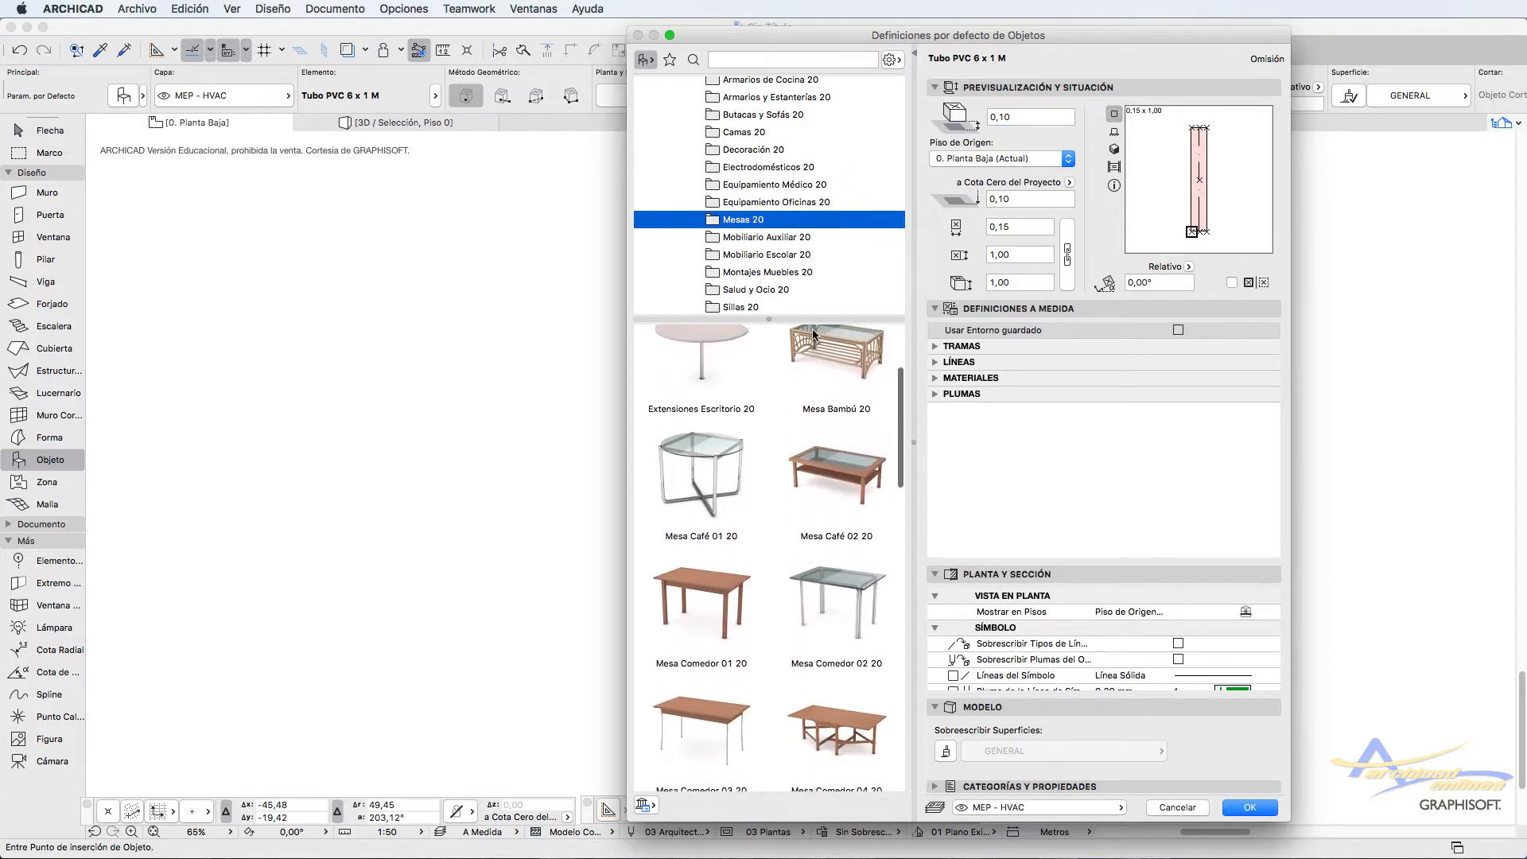
{"action": "left_click", "coordinate": [790, 239]}
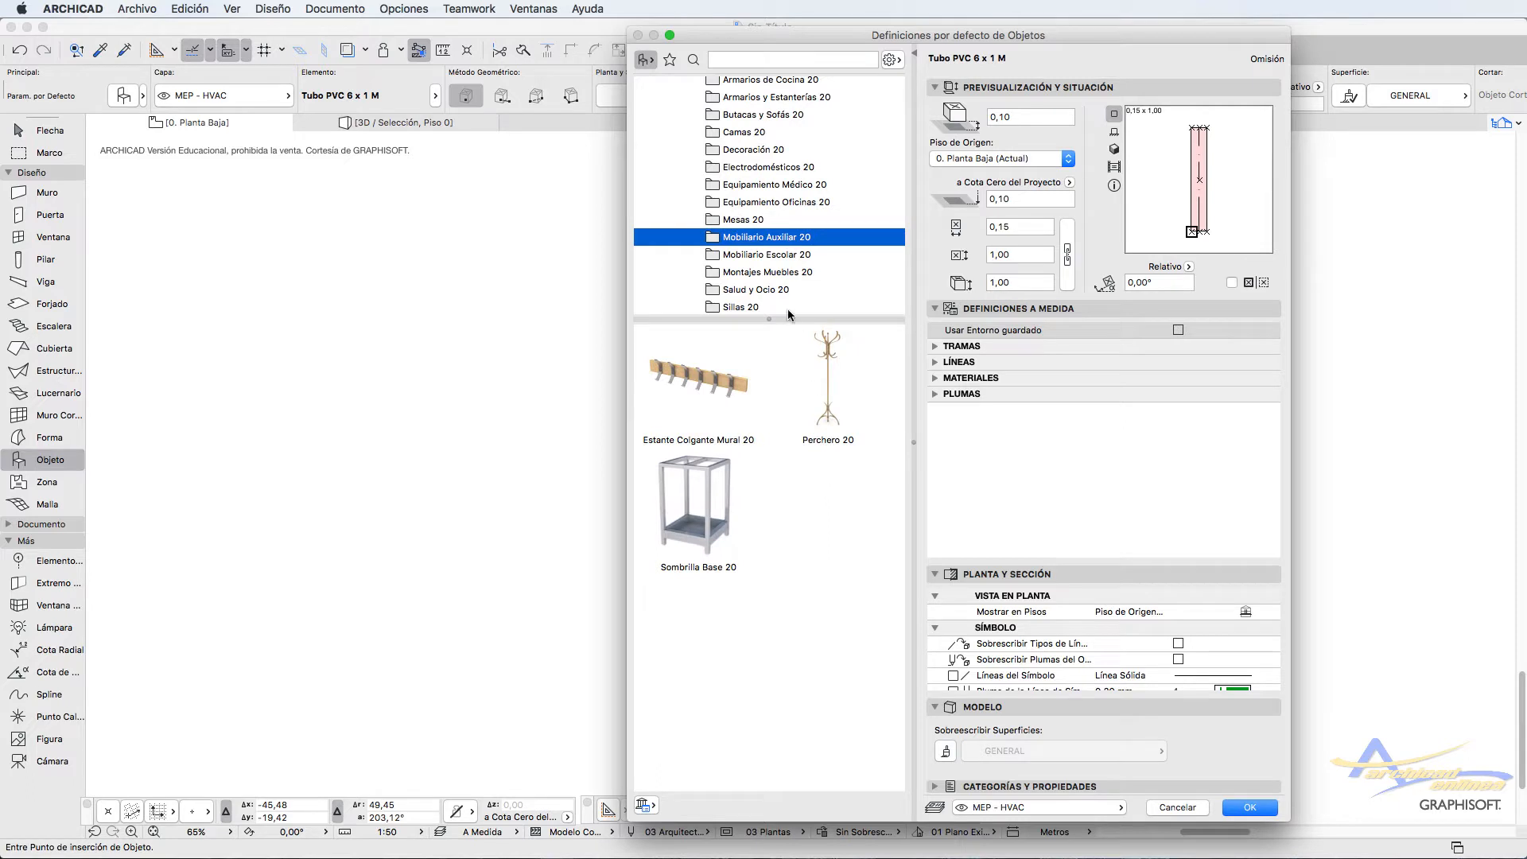
{"action": "left_click", "coordinate": [776, 255]}
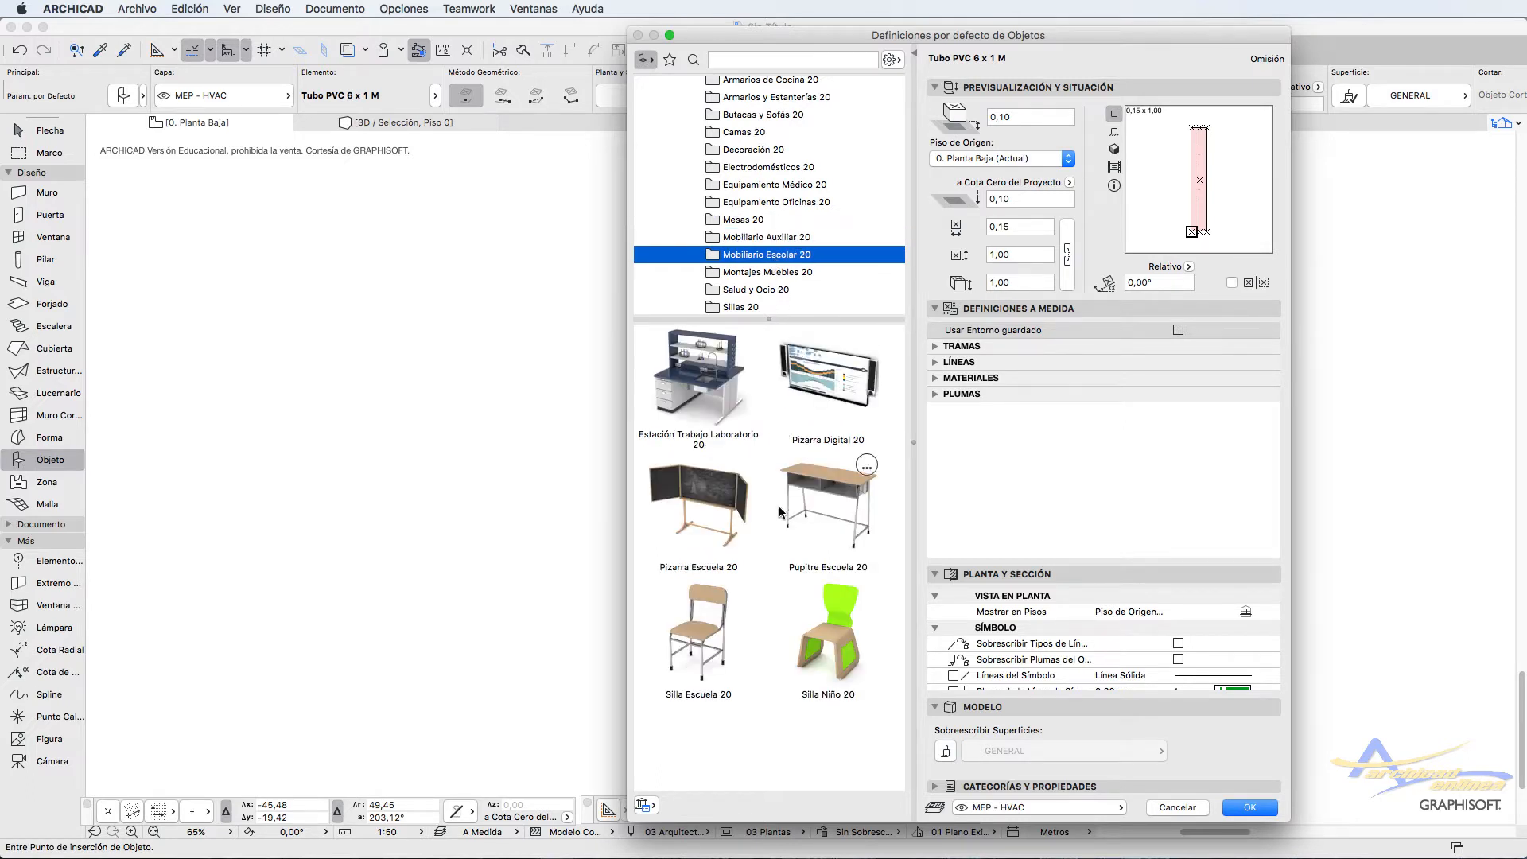
{"action": "left_click", "coordinate": [750, 273]}
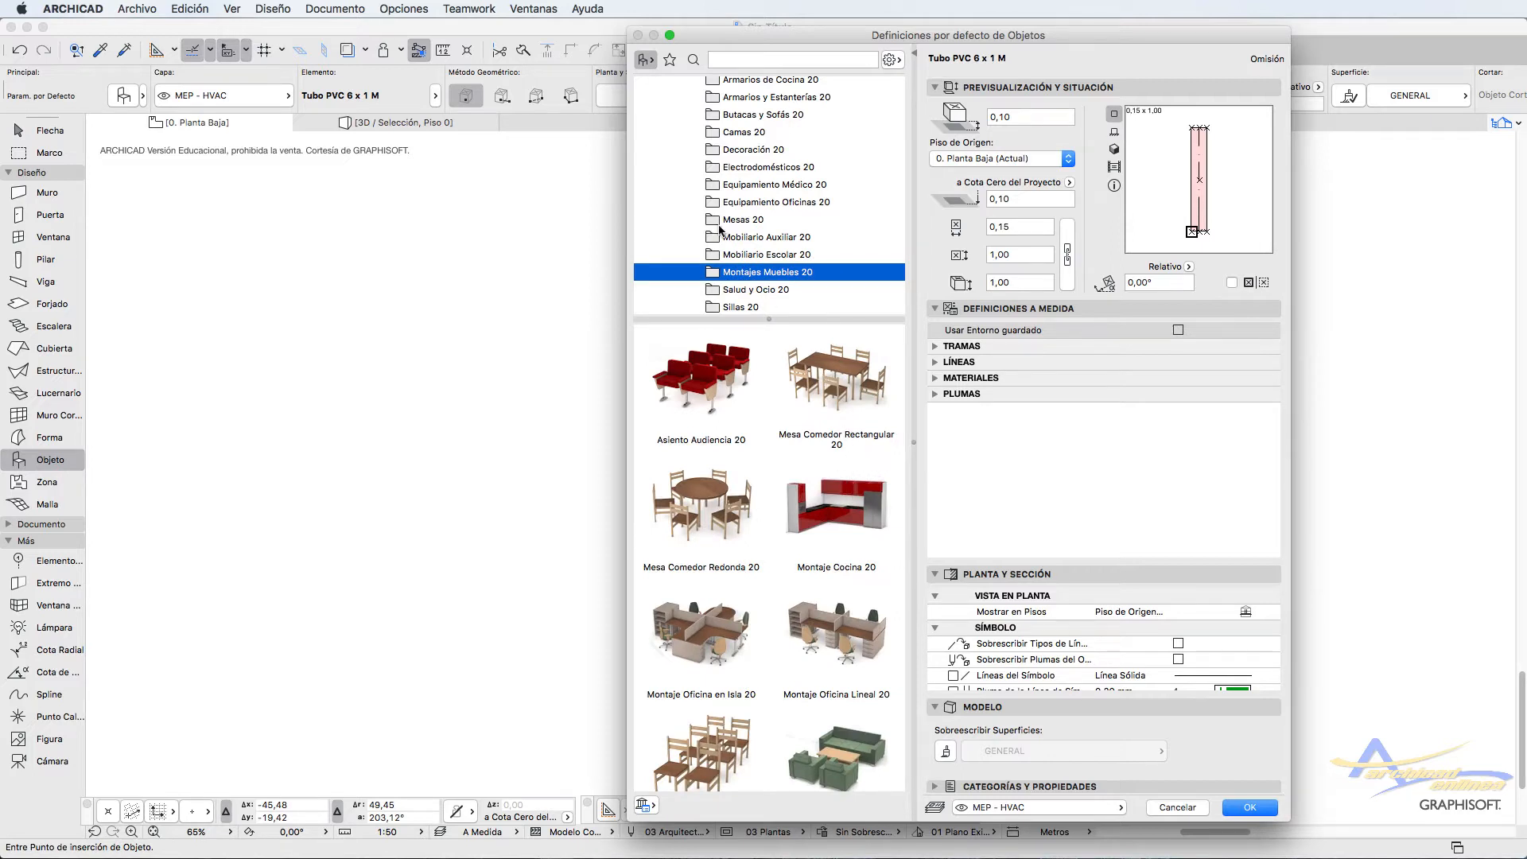
Step: Examine the health and leisure objects in the Salud y Ocio 20 folder
{"action": "left_click", "coordinate": [756, 291]}
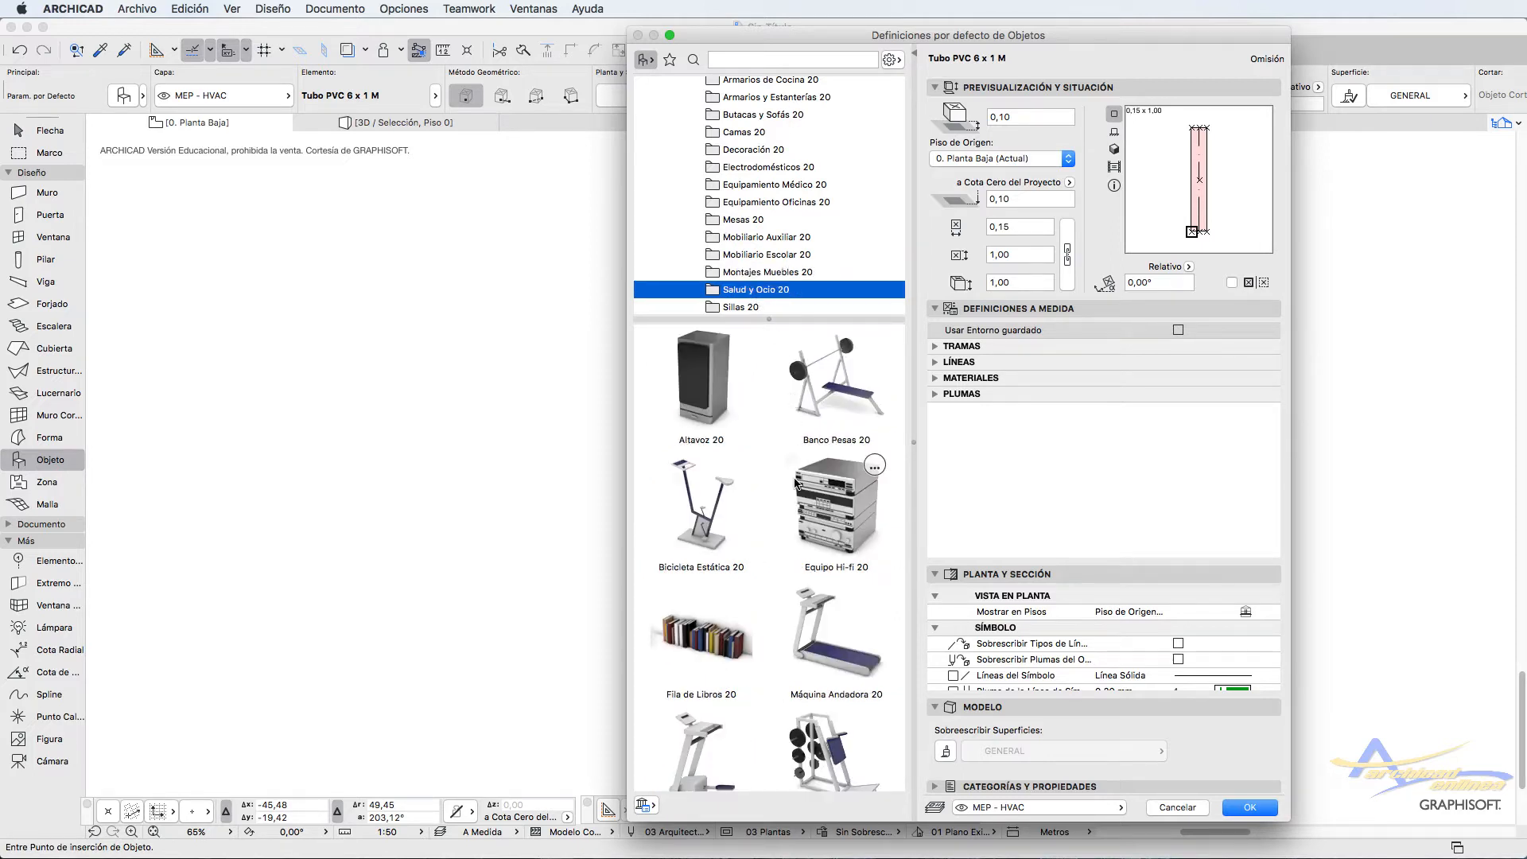
{"action": "scroll", "coordinate": [796, 483], "scroll_direction": "down", "scroll_amount": 2}
{"action": "scroll", "coordinate": [796, 483], "scroll_direction": "down", "scroll_amount": 5}
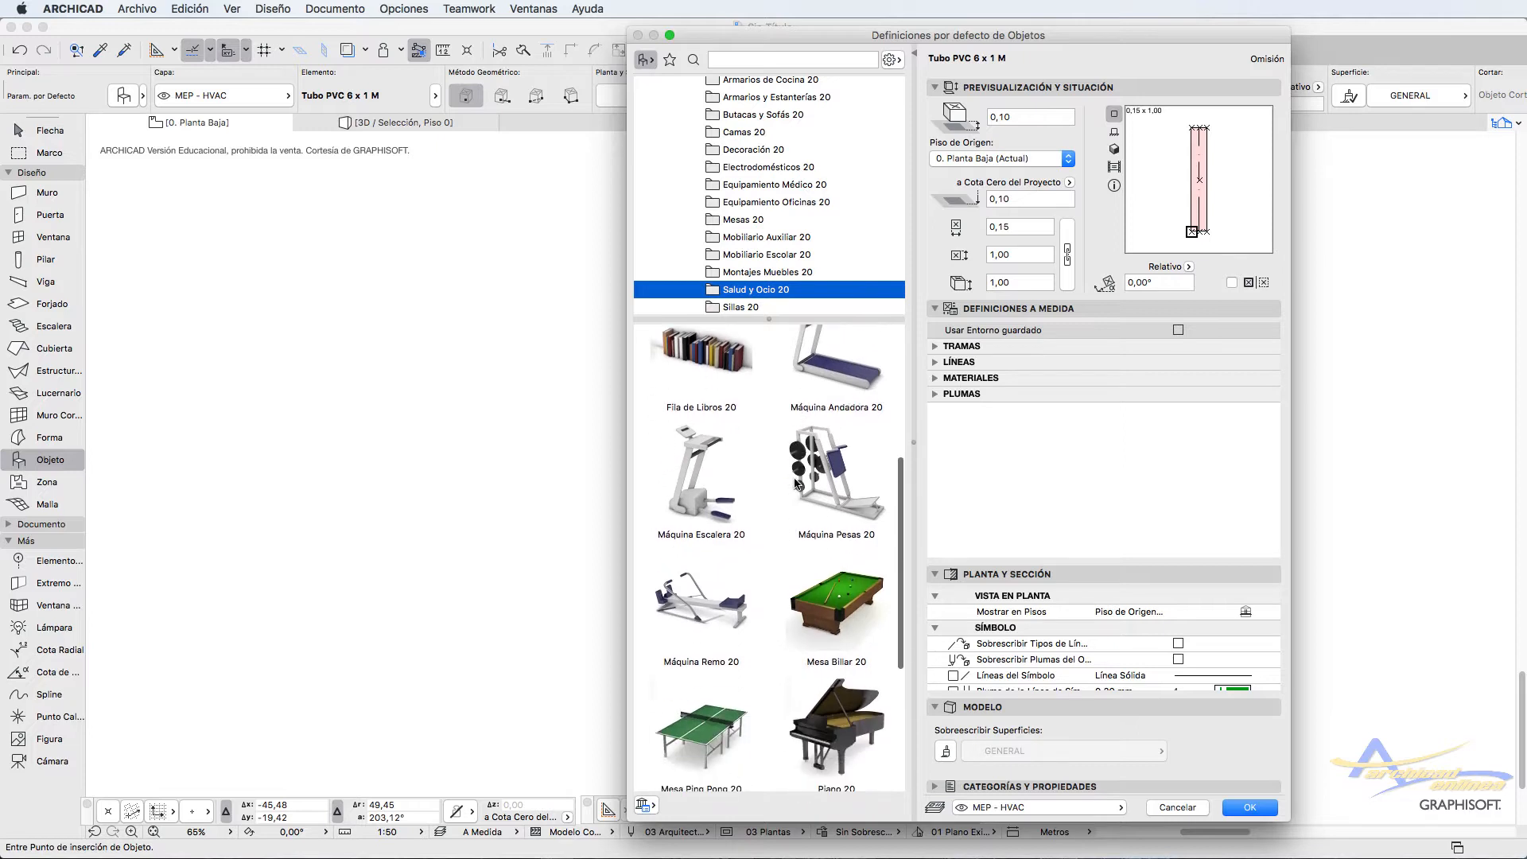
{"action": "scroll", "coordinate": [795, 483], "scroll_direction": "down", "scroll_amount": 5}
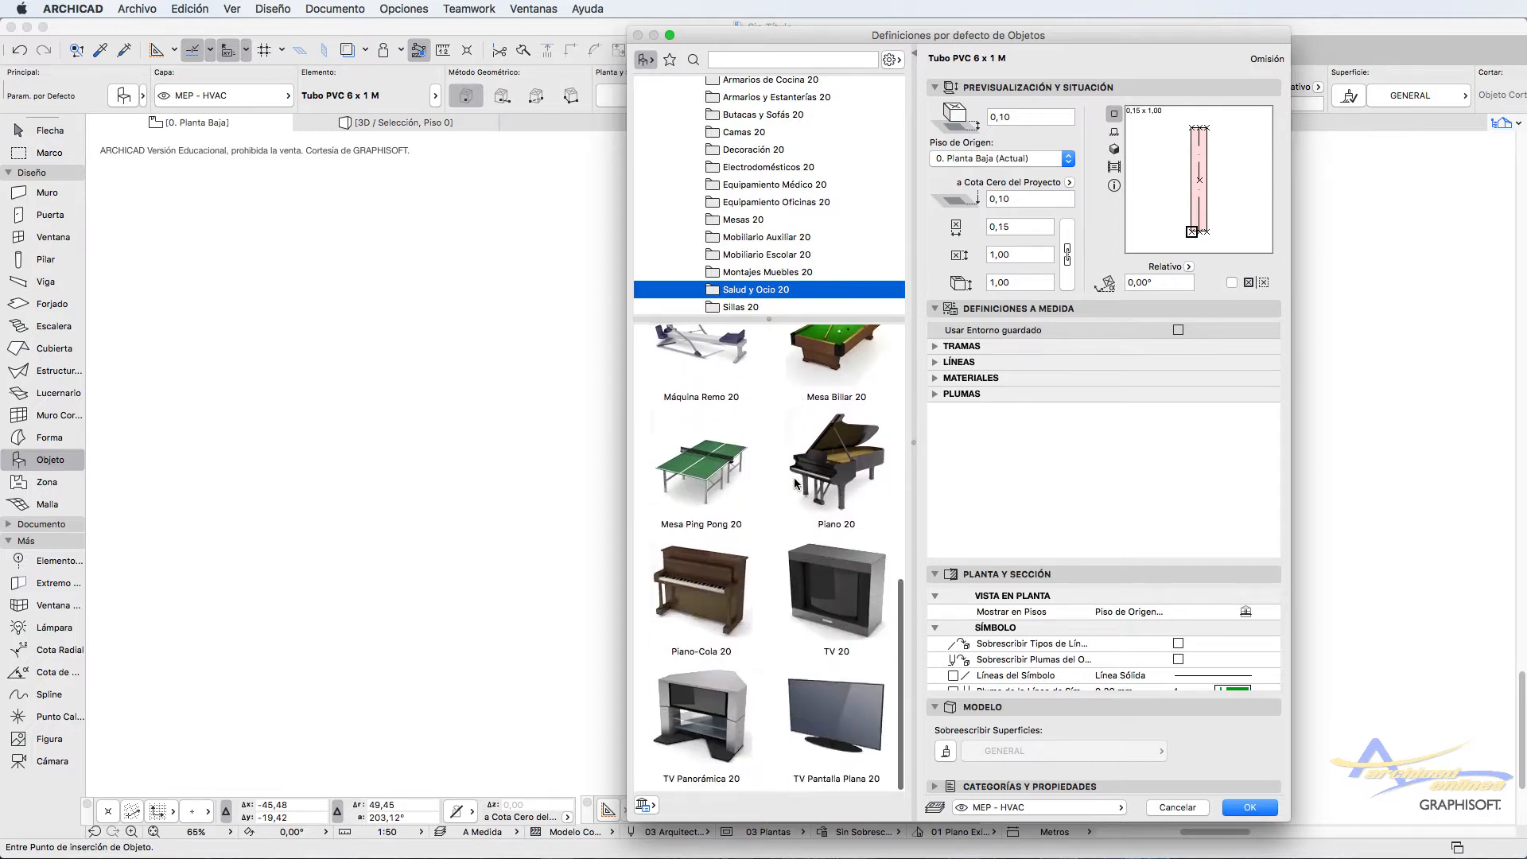
Step: Choose the Banco 20 corner bench from the Sillas 20 folder as the default object
{"action": "left_click", "coordinate": [751, 307]}
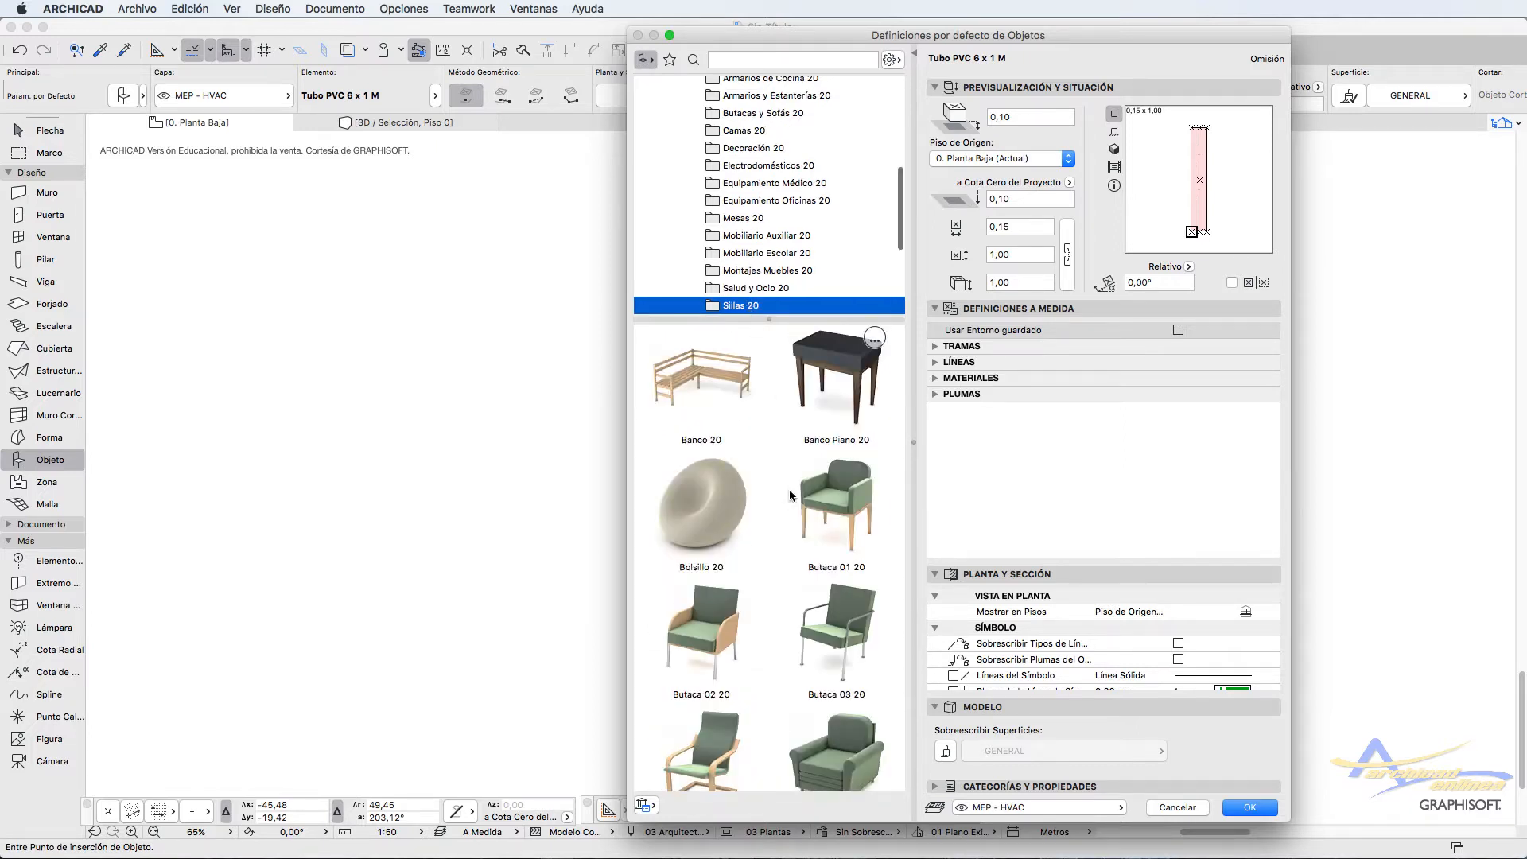
{"action": "scroll", "coordinate": [792, 497], "scroll_direction": "down", "scroll_amount": 1}
{"action": "scroll", "coordinate": [790, 506], "scroll_direction": "down", "scroll_amount": 2}
{"action": "scroll", "coordinate": [790, 506], "scroll_direction": "up", "scroll_amount": 5}
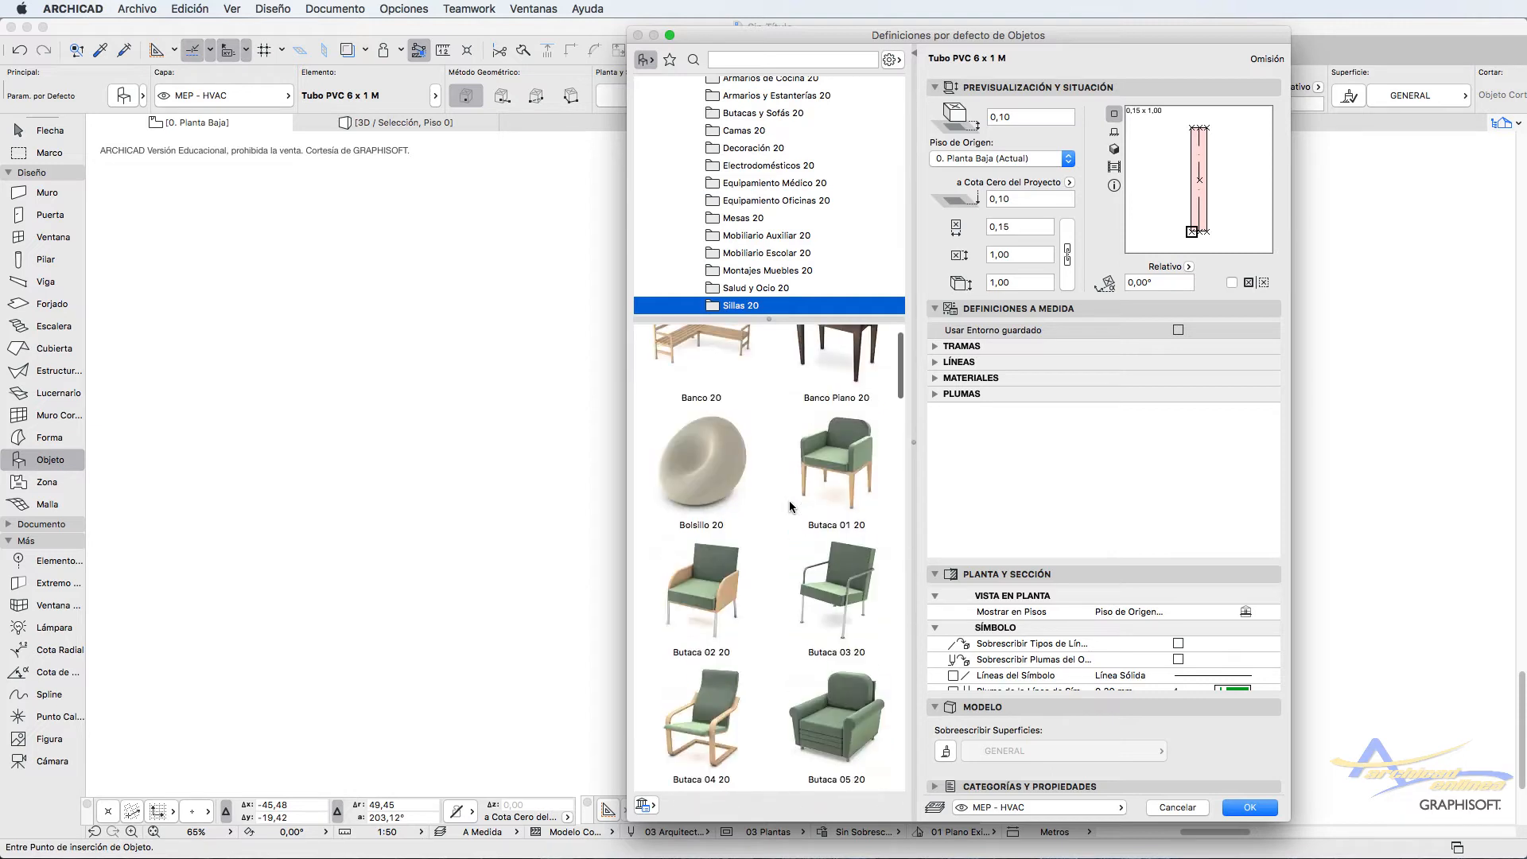
{"action": "left_click", "coordinate": [709, 373]}
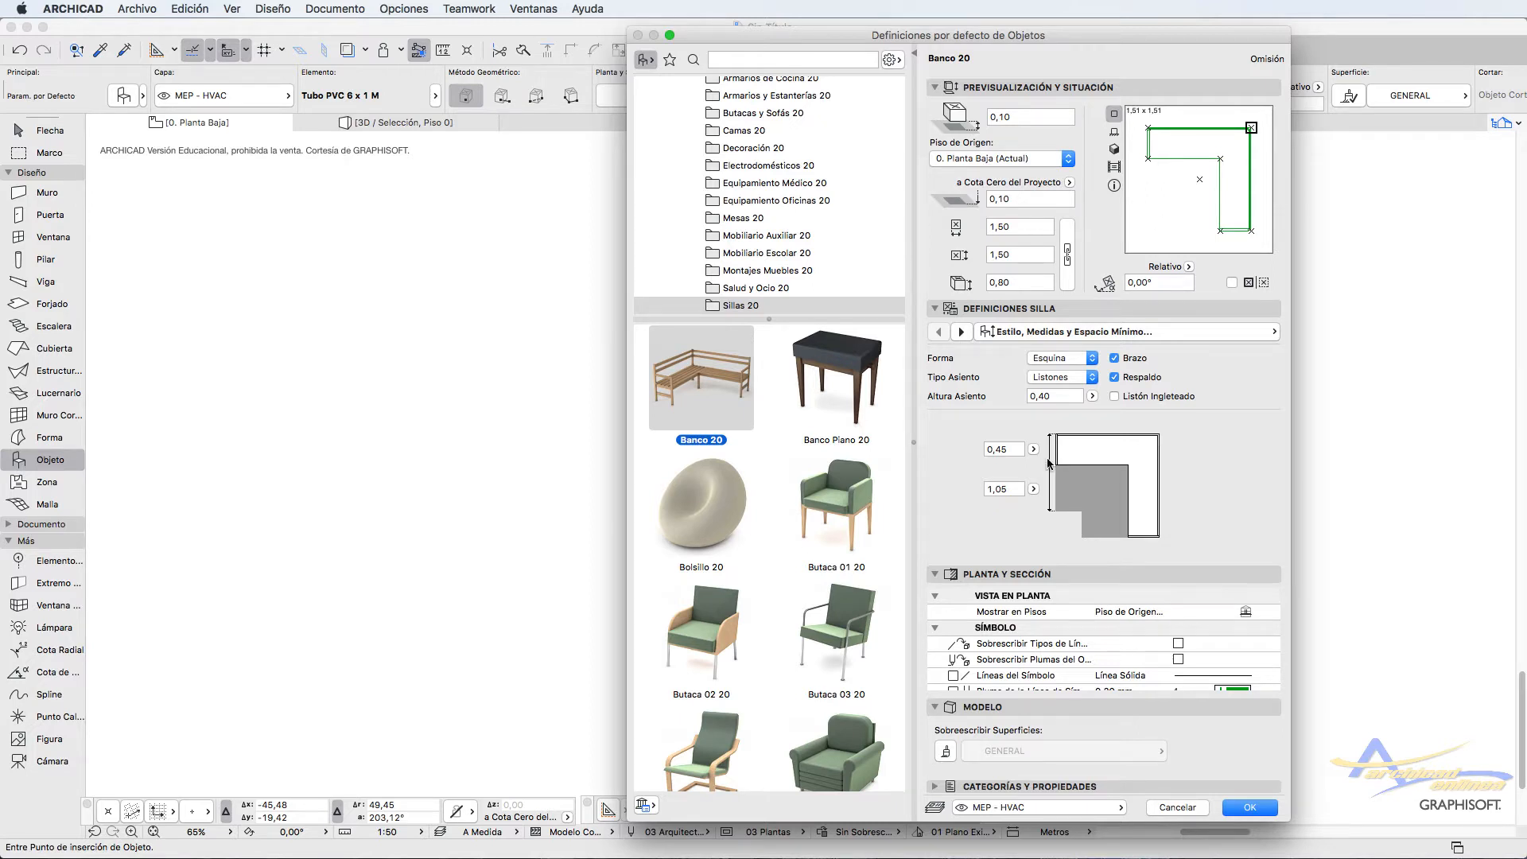
Step: Set the corner bench's seat depth dimension to 0,60 and its side length dimension to 2,00
{"action": "left_click", "coordinate": [1014, 449]}
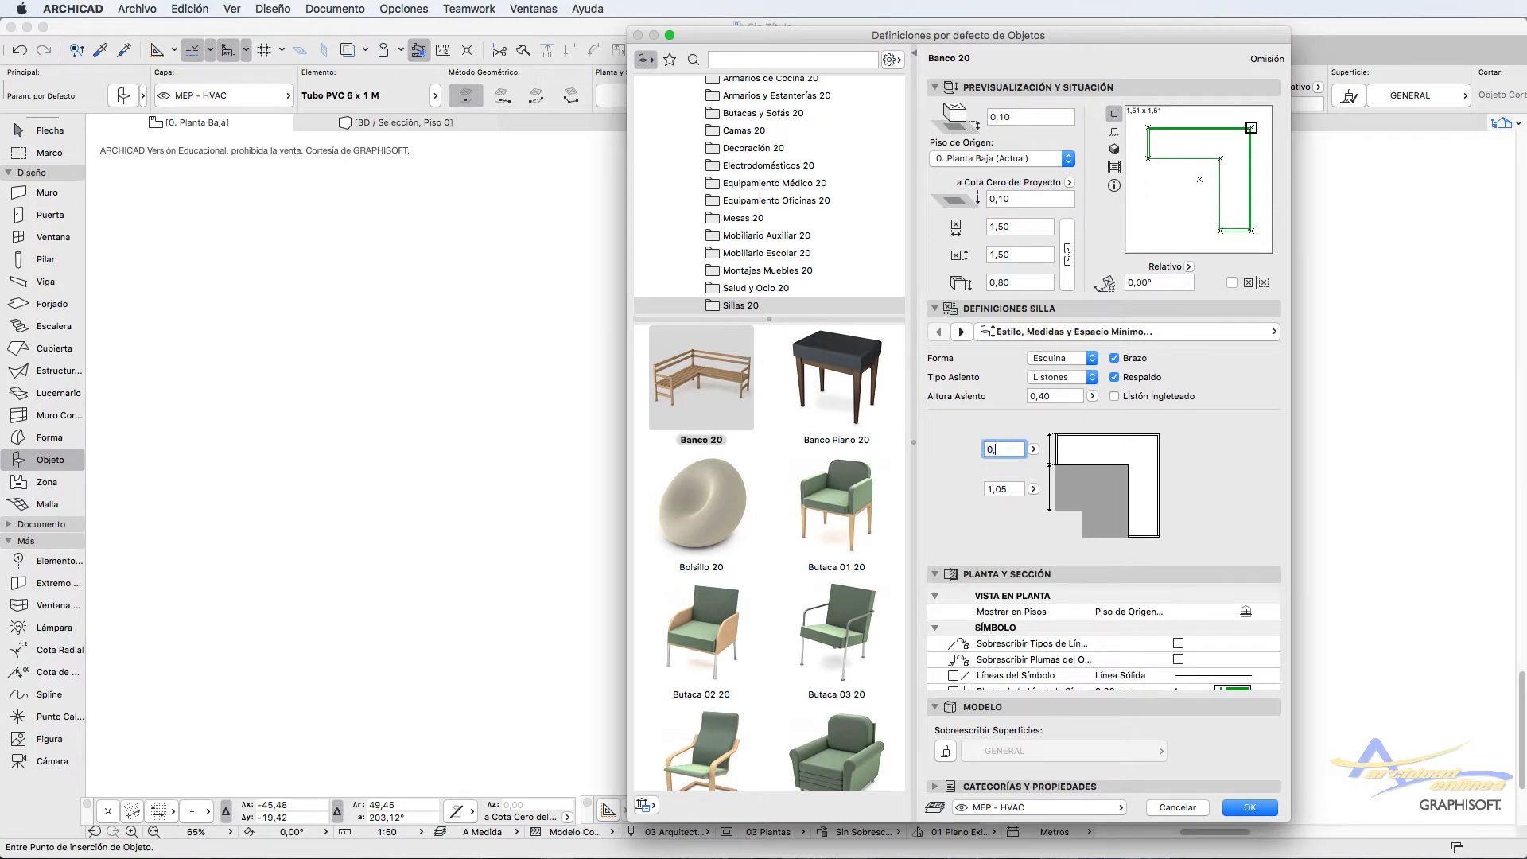
{"action": "type", "text": "0,60"}
{"action": "left_click", "coordinate": [989, 489]}
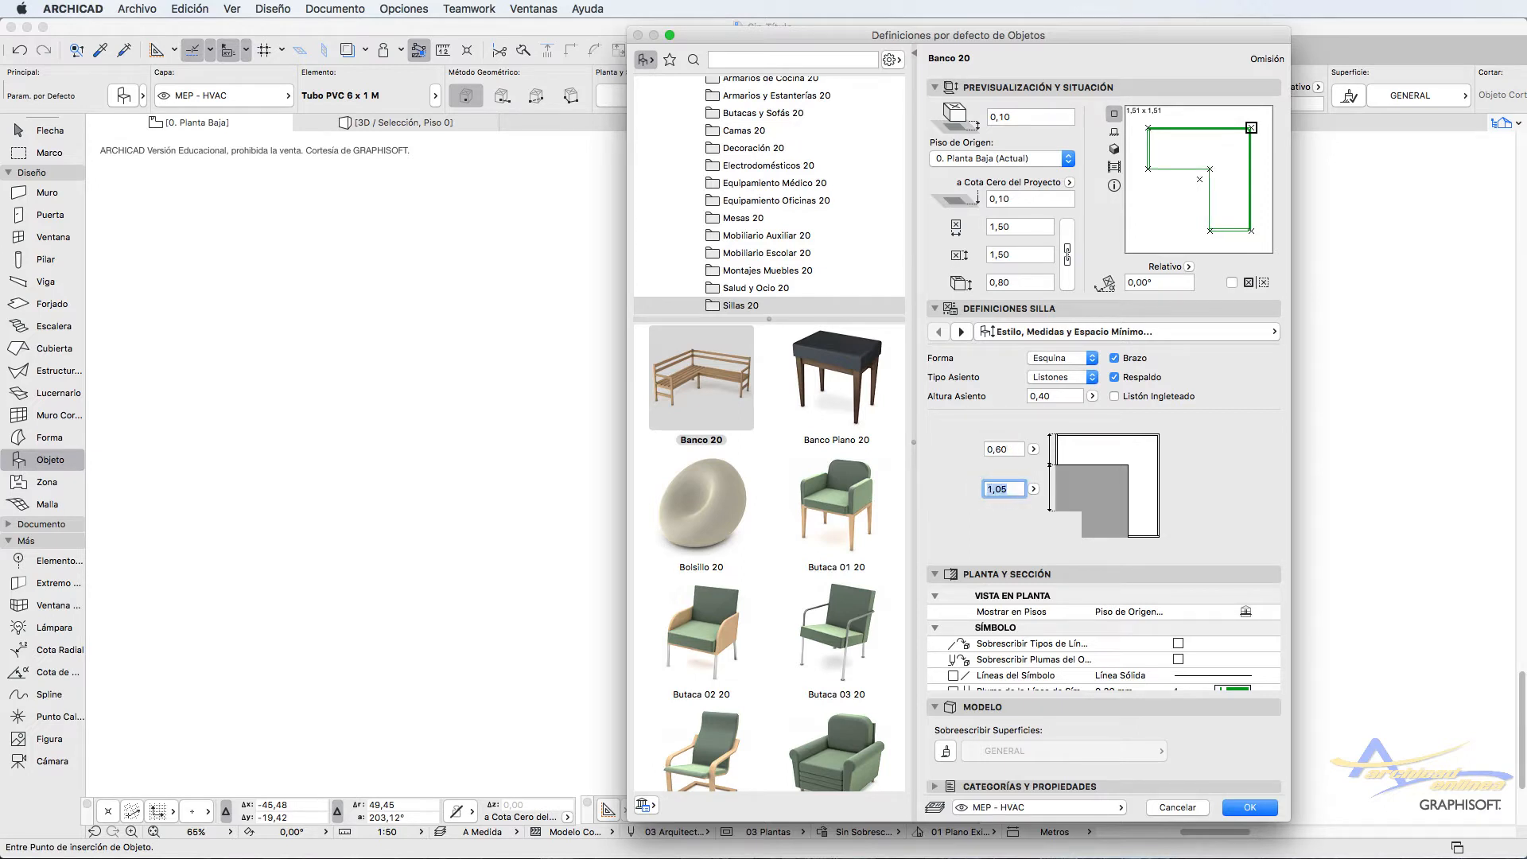
{"action": "type", "text": "2"}
Step: Examine the Paneles Ventilación 20 objects in the 1.5 Construcción Especial 20 folder and discard the object settings
{"action": "scroll", "coordinate": [824, 170], "scroll_direction": "down", "scroll_amount": 2}
{"action": "scroll", "coordinate": [824, 170], "scroll_direction": "down", "scroll_amount": 5}
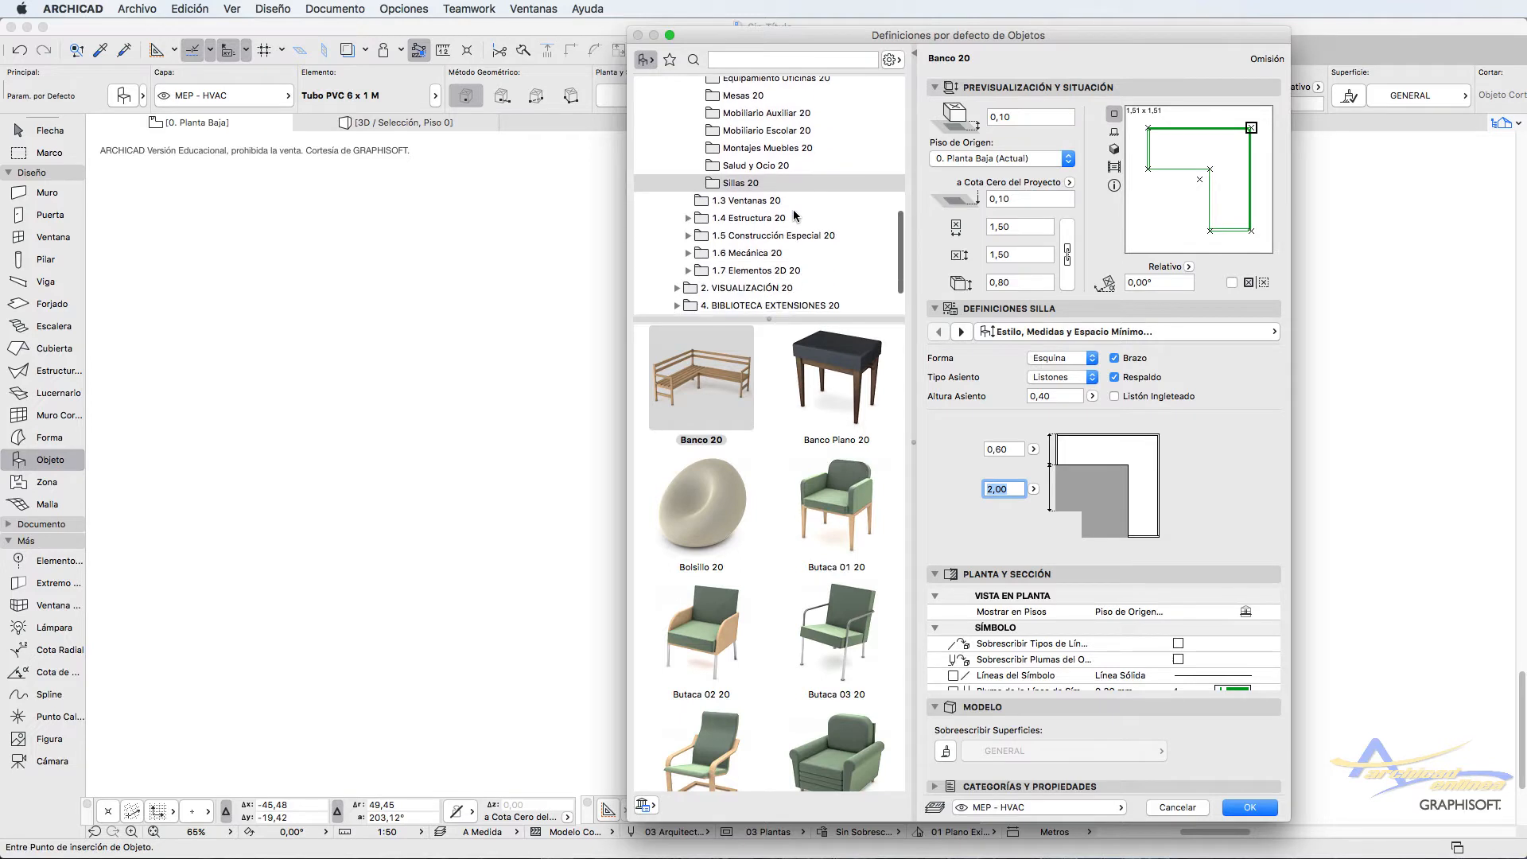
{"action": "left_click", "coordinate": [787, 235]}
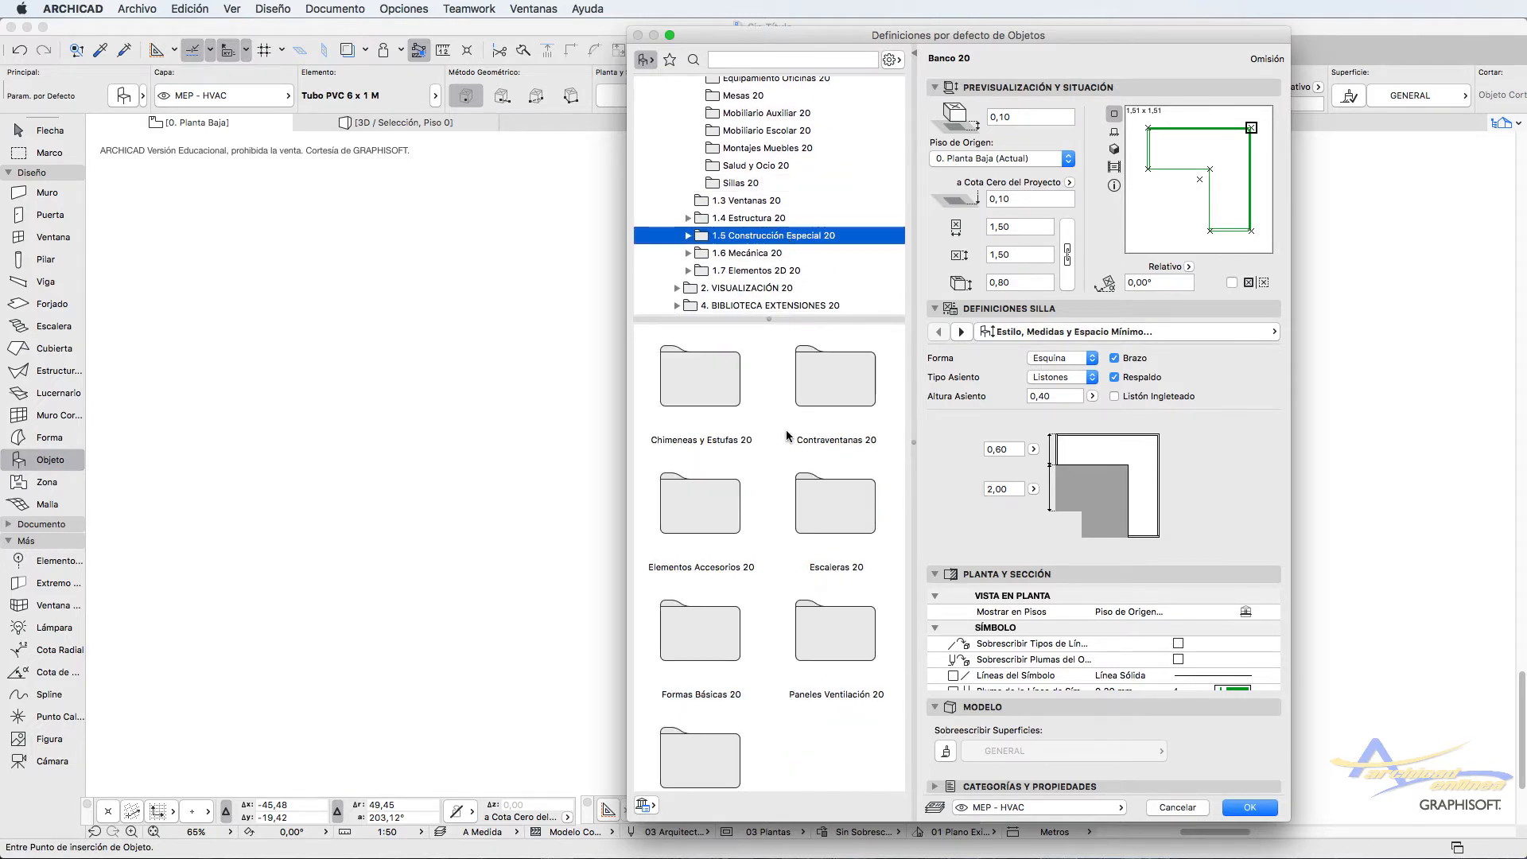
{"action": "scroll", "coordinate": [841, 544], "scroll_direction": "down", "scroll_amount": 1}
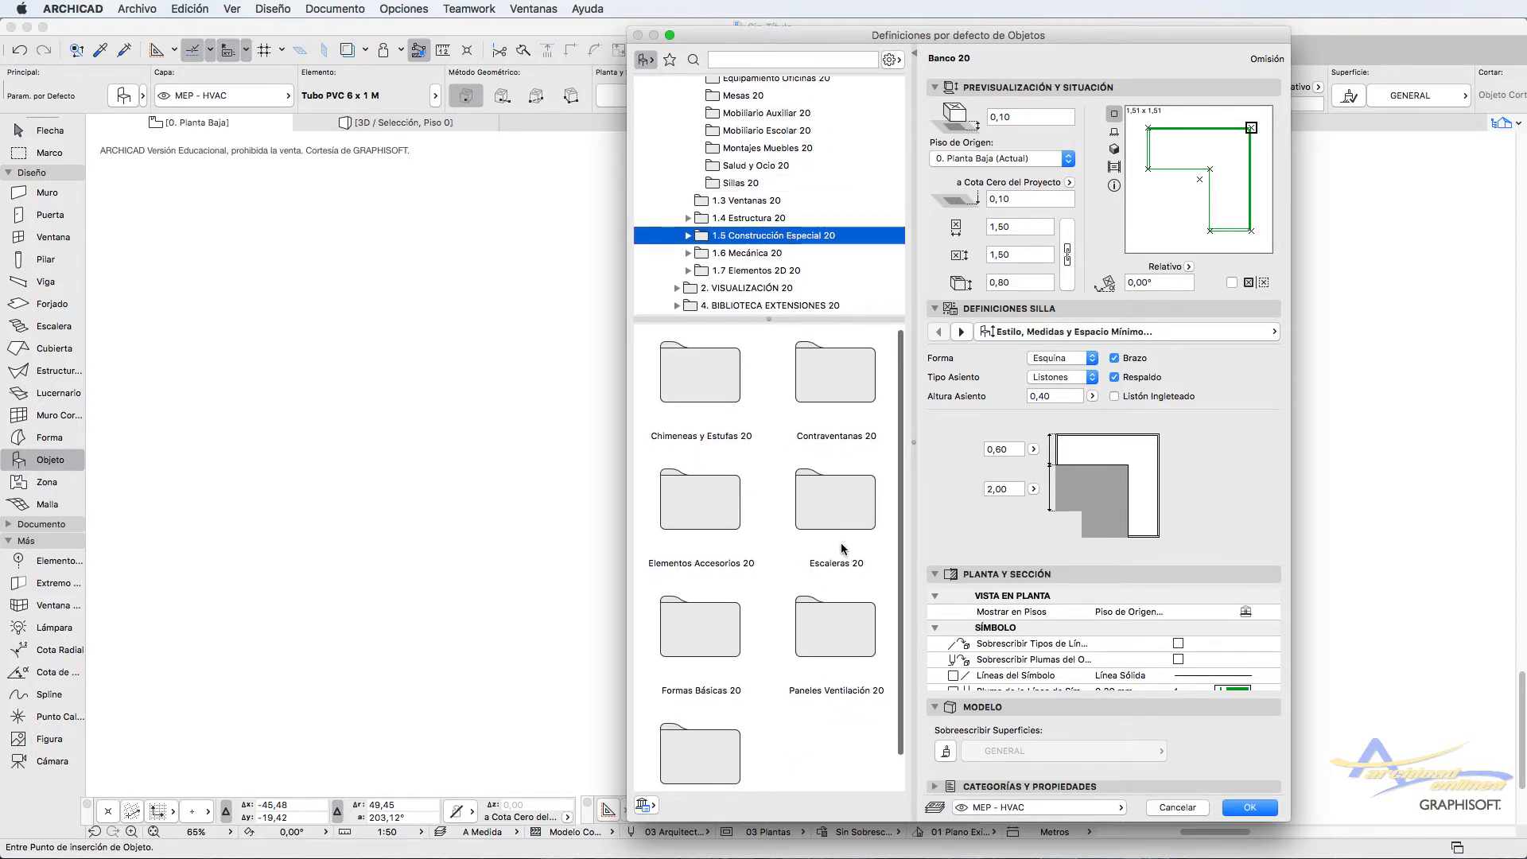
{"action": "double_click", "coordinate": [827, 613]}
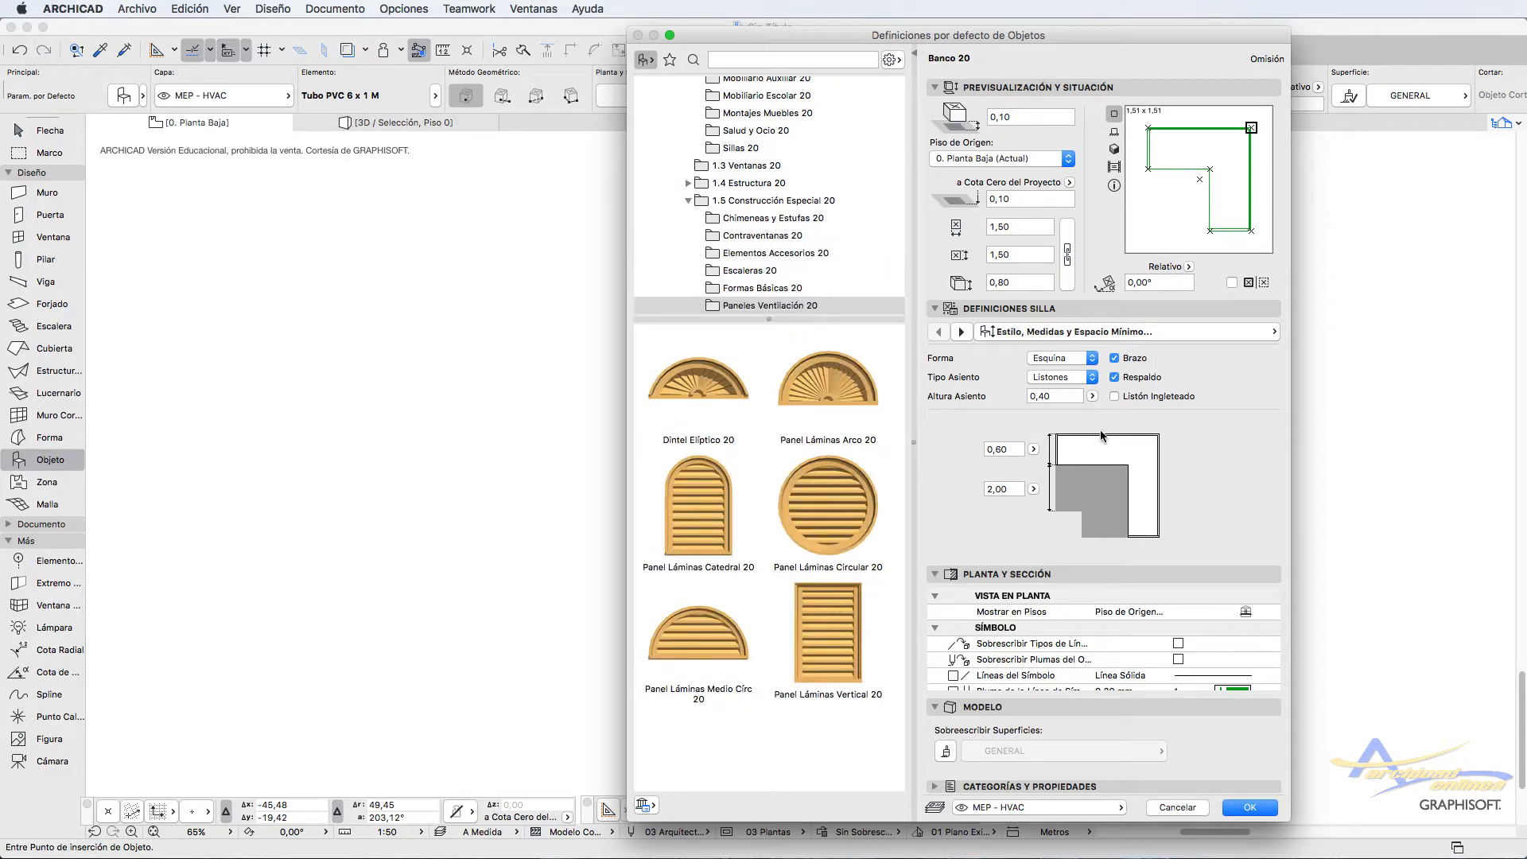
{"action": "left_click", "coordinate": [1185, 808]}
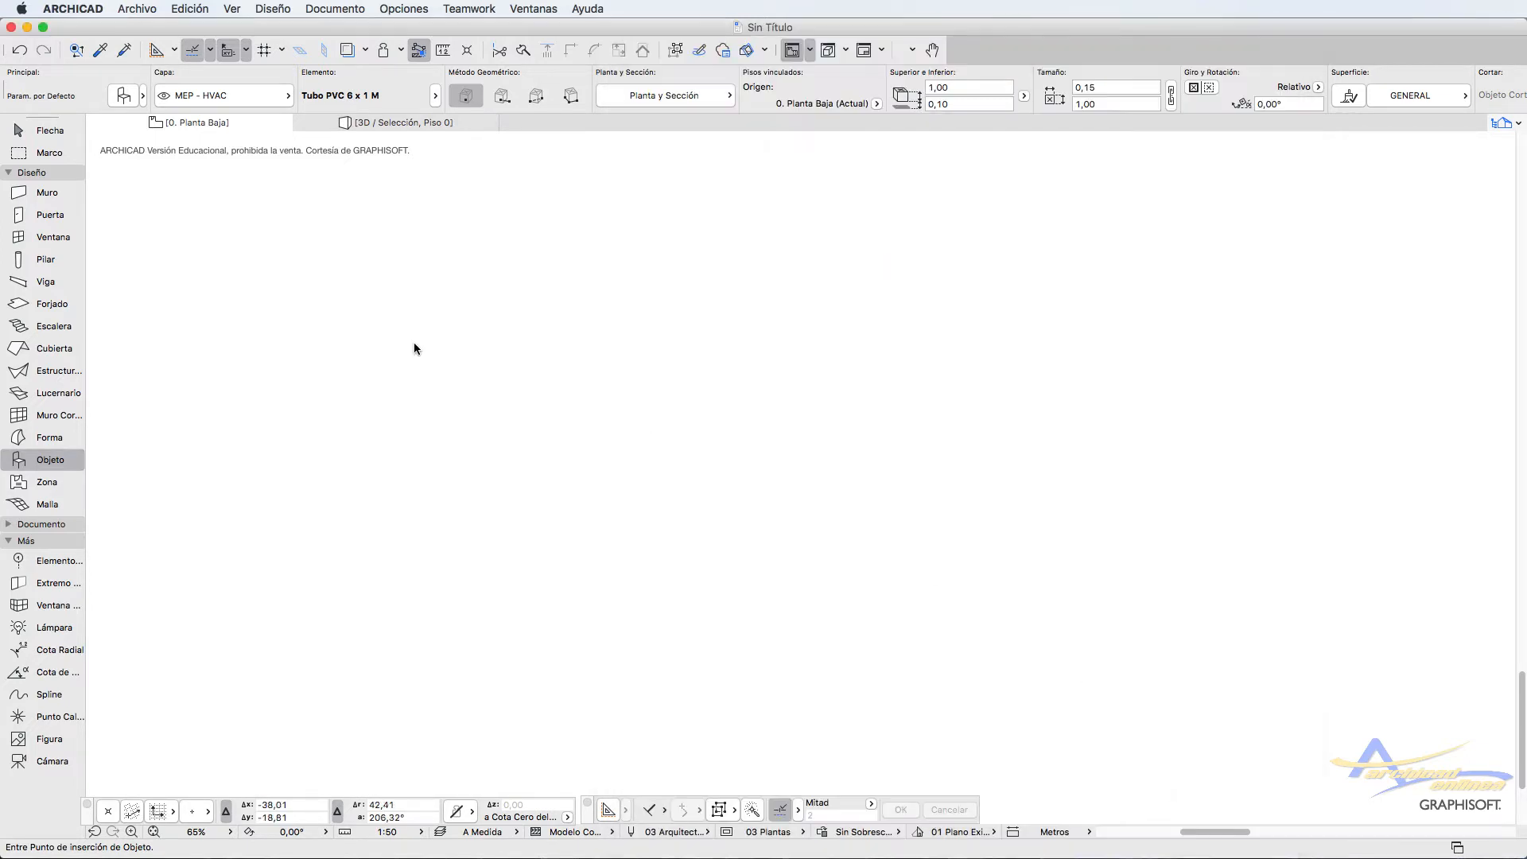
Step: Examine the library part types that a selection can be saved as, such as object, door or window
{"action": "left_click", "coordinate": [137, 10]}
{"action": "mouse_move", "coordinate": [143, 234]}
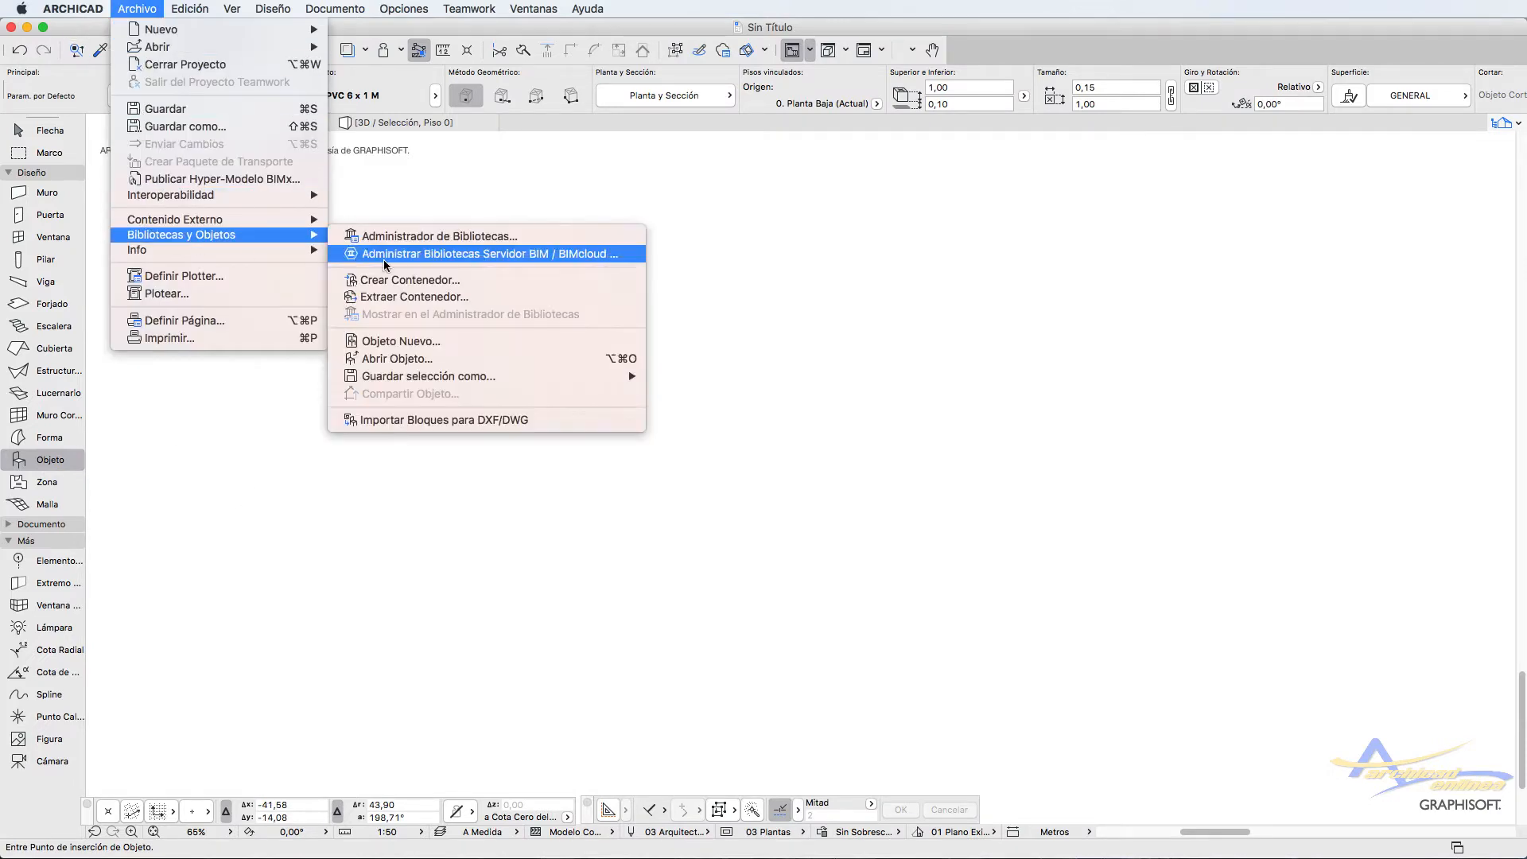
{"action": "left_click", "coordinate": [421, 378]}
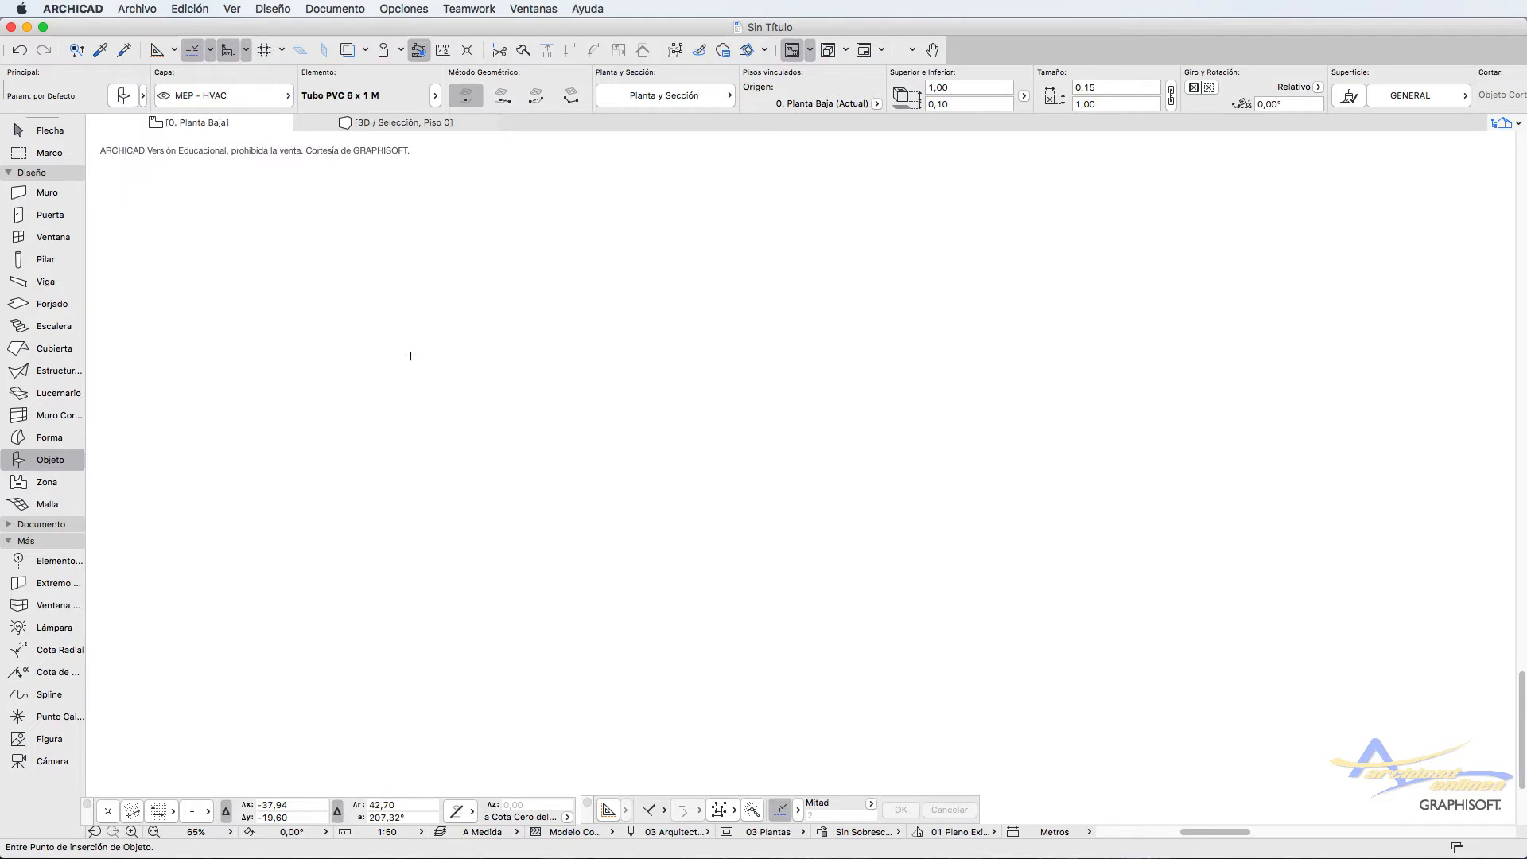
{"action": "left_click", "coordinate": [143, 10]}
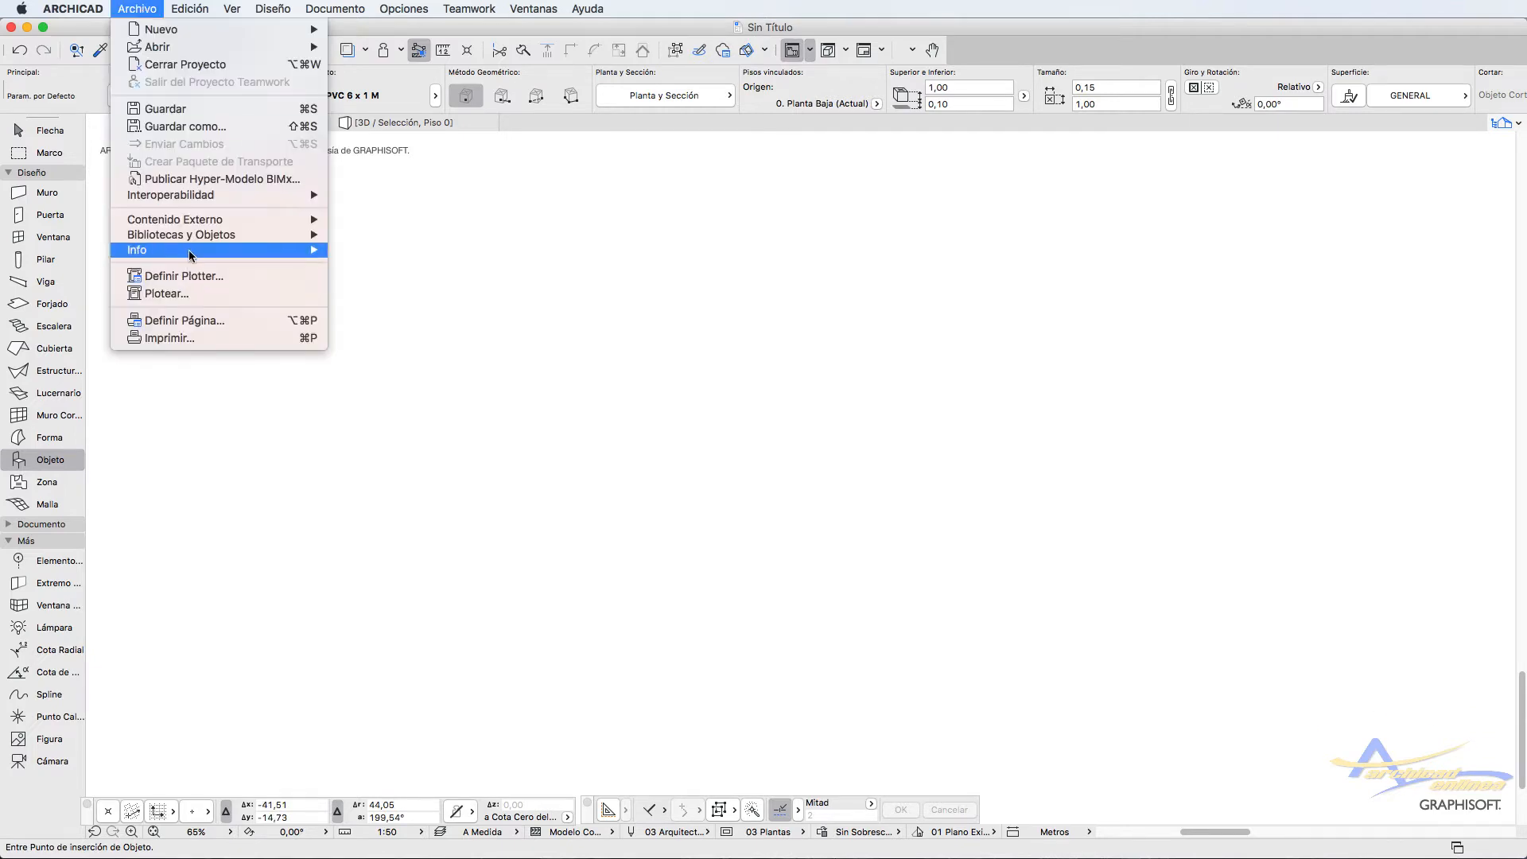
{"action": "mouse_move", "coordinate": [191, 235]}
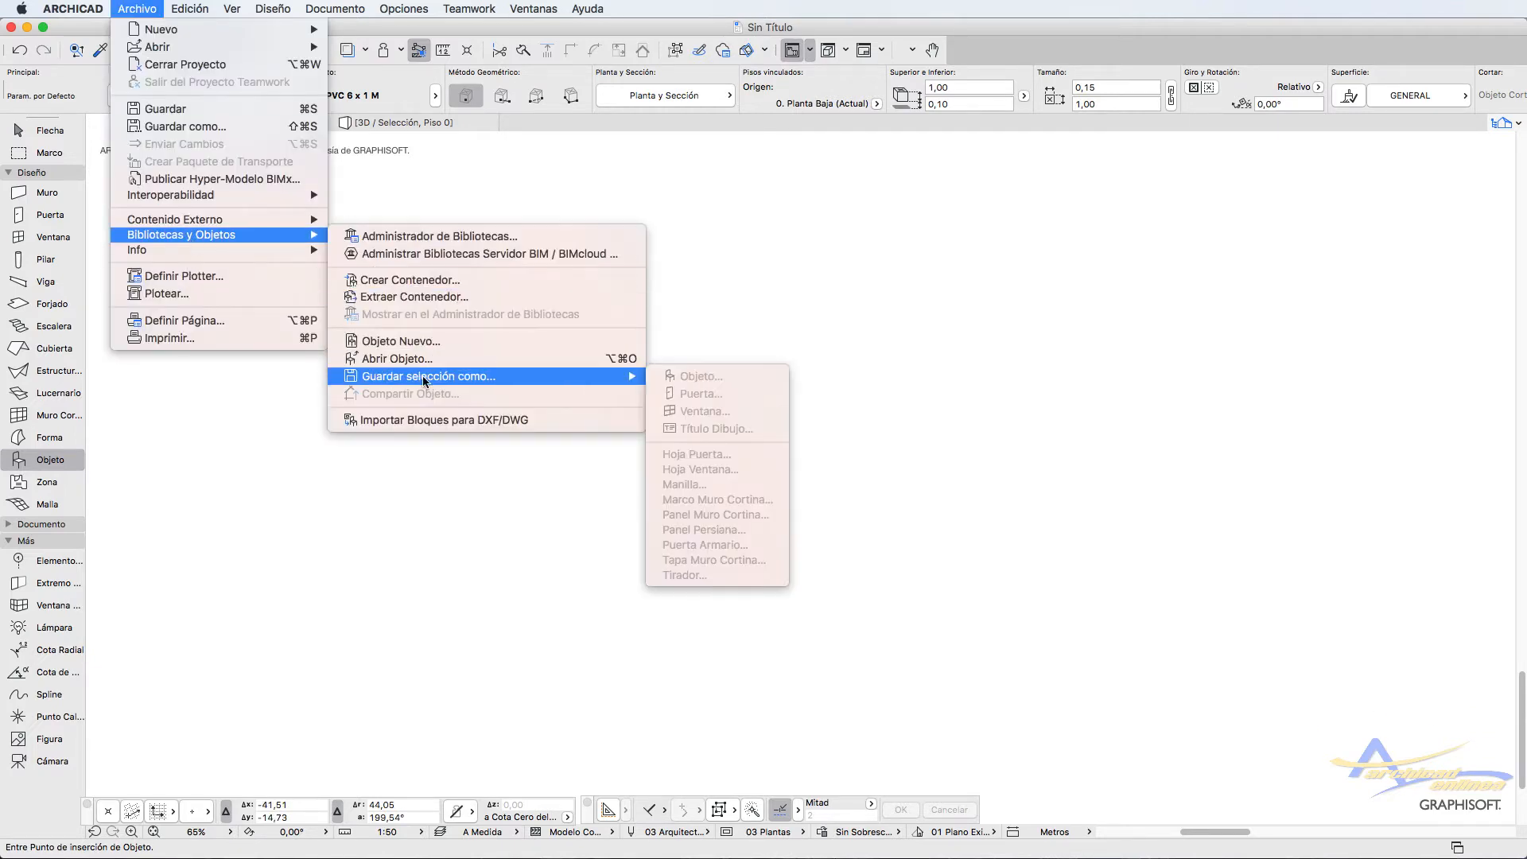
{"action": "mouse_move", "coordinate": [631, 382]}
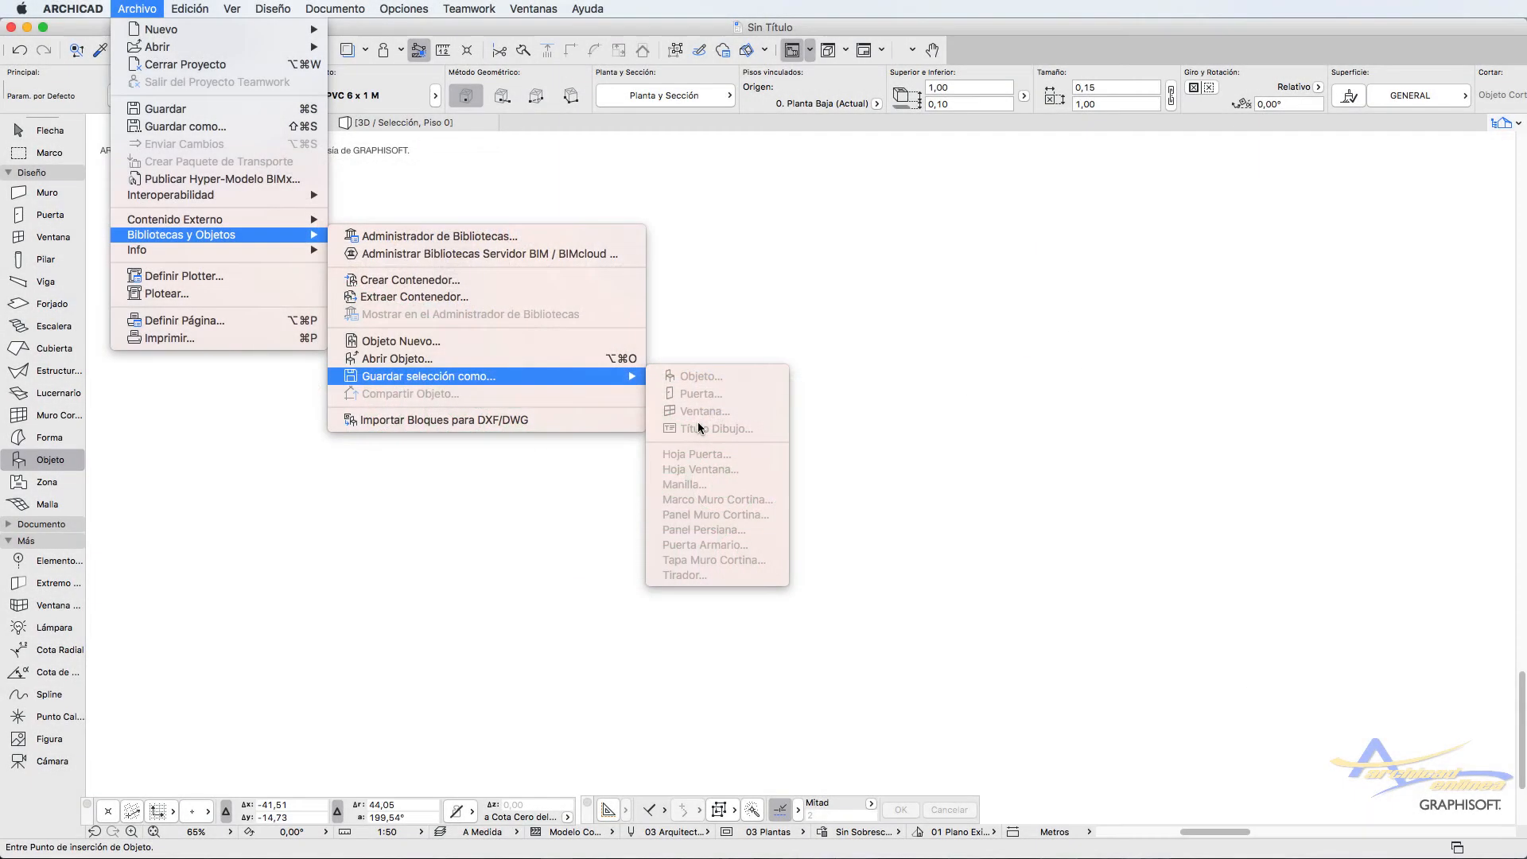
{"action": "left_click", "coordinate": [698, 421]}
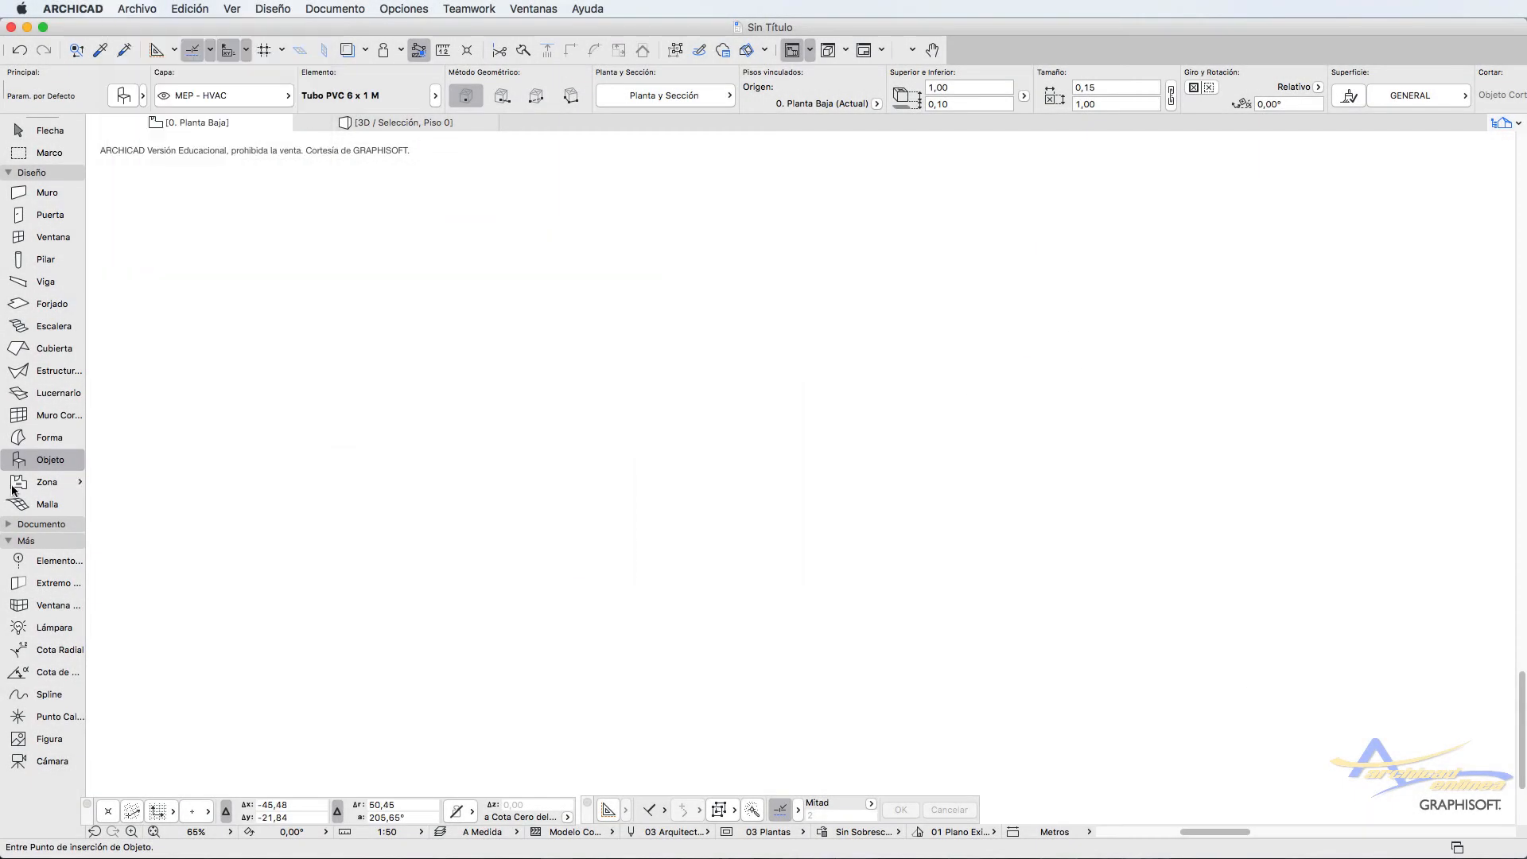
Step: Open the Zone tool's default settings and examine the available zone categories
{"action": "left_click", "coordinate": [12, 486]}
{"action": "key", "text": "super+t"}
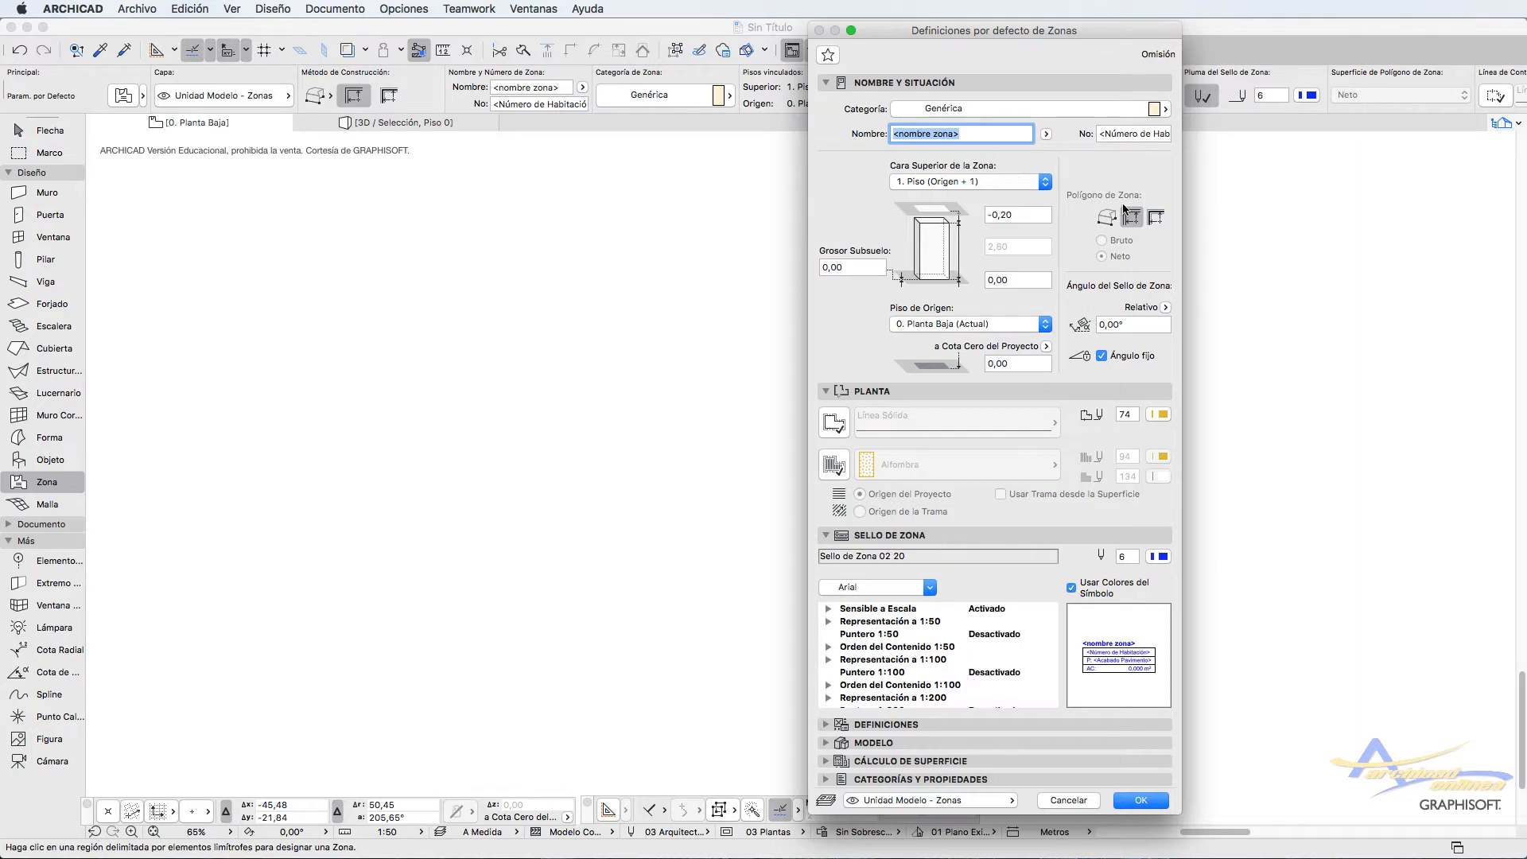
{"action": "left_click", "coordinate": [1165, 108]}
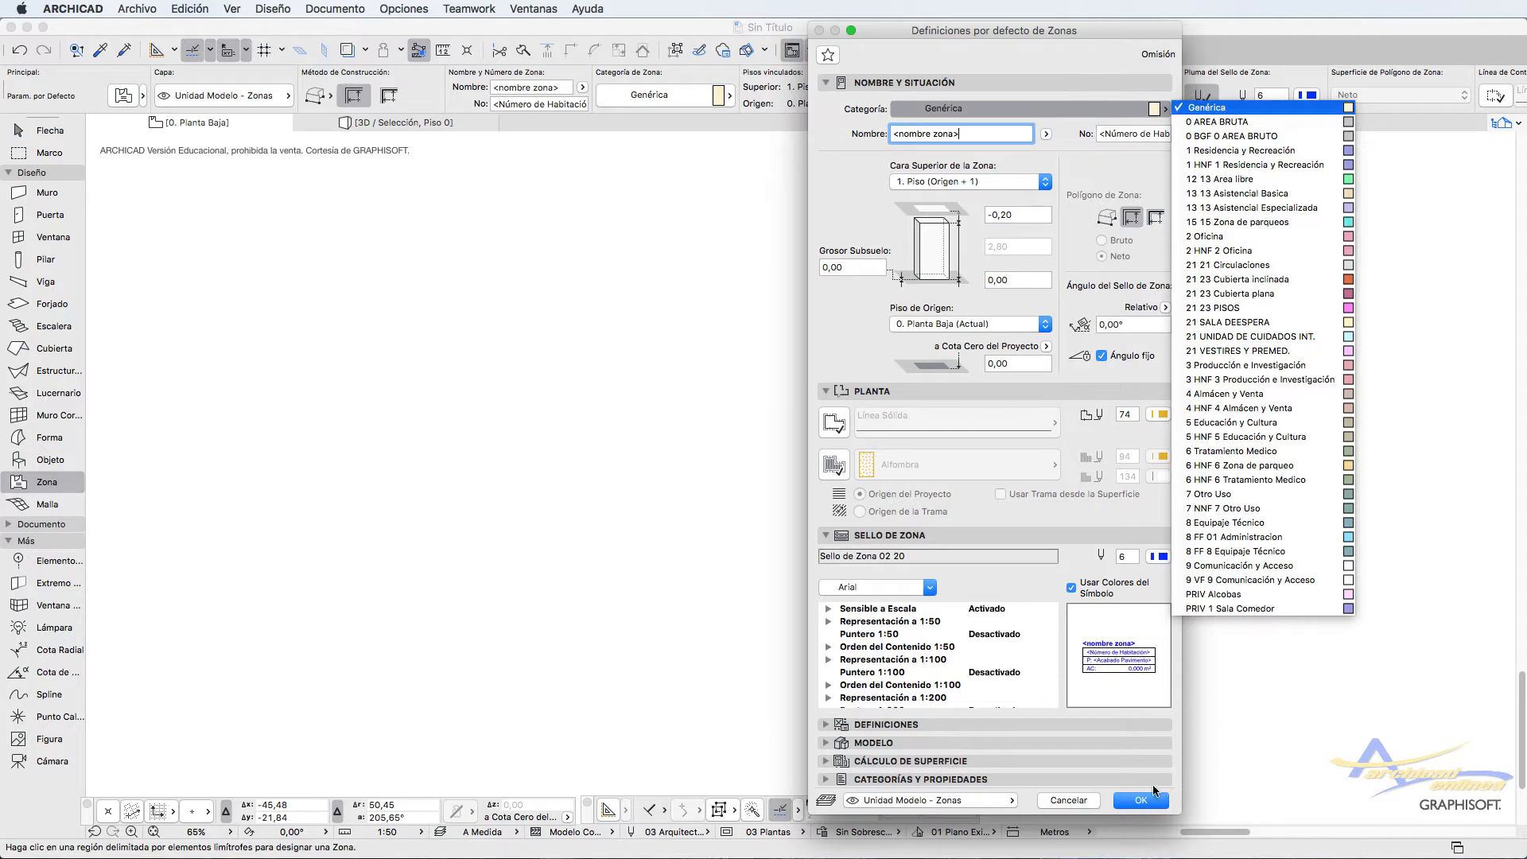
{"action": "left_click", "coordinate": [1077, 806]}
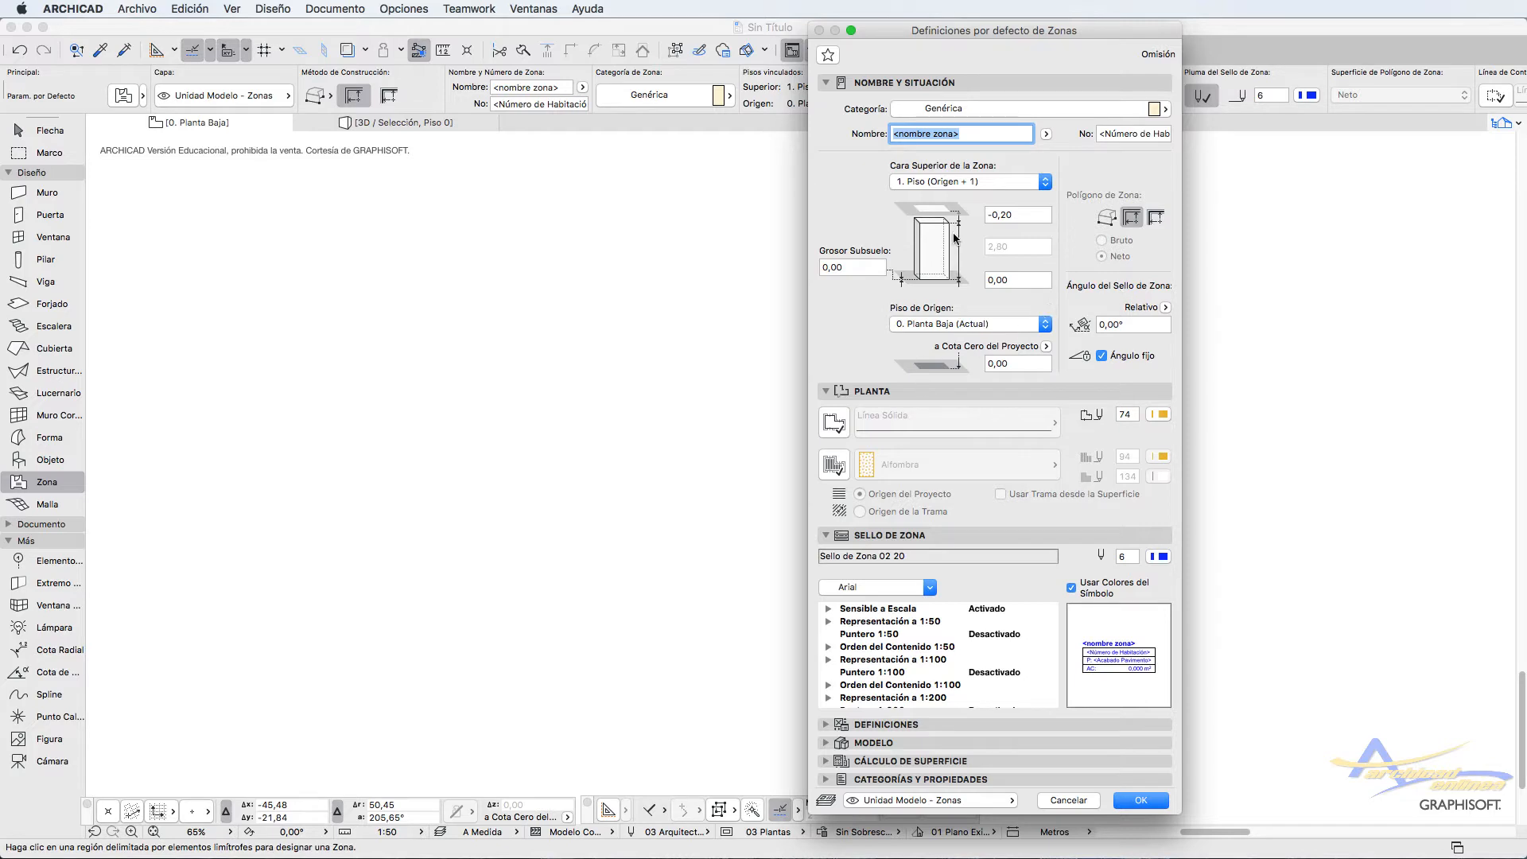
Step: Examine the predefined zone names, review the category list again, and close the zone settings without changes
{"action": "left_click", "coordinate": [1021, 135]}
{"action": "left_click", "coordinate": [1046, 134]}
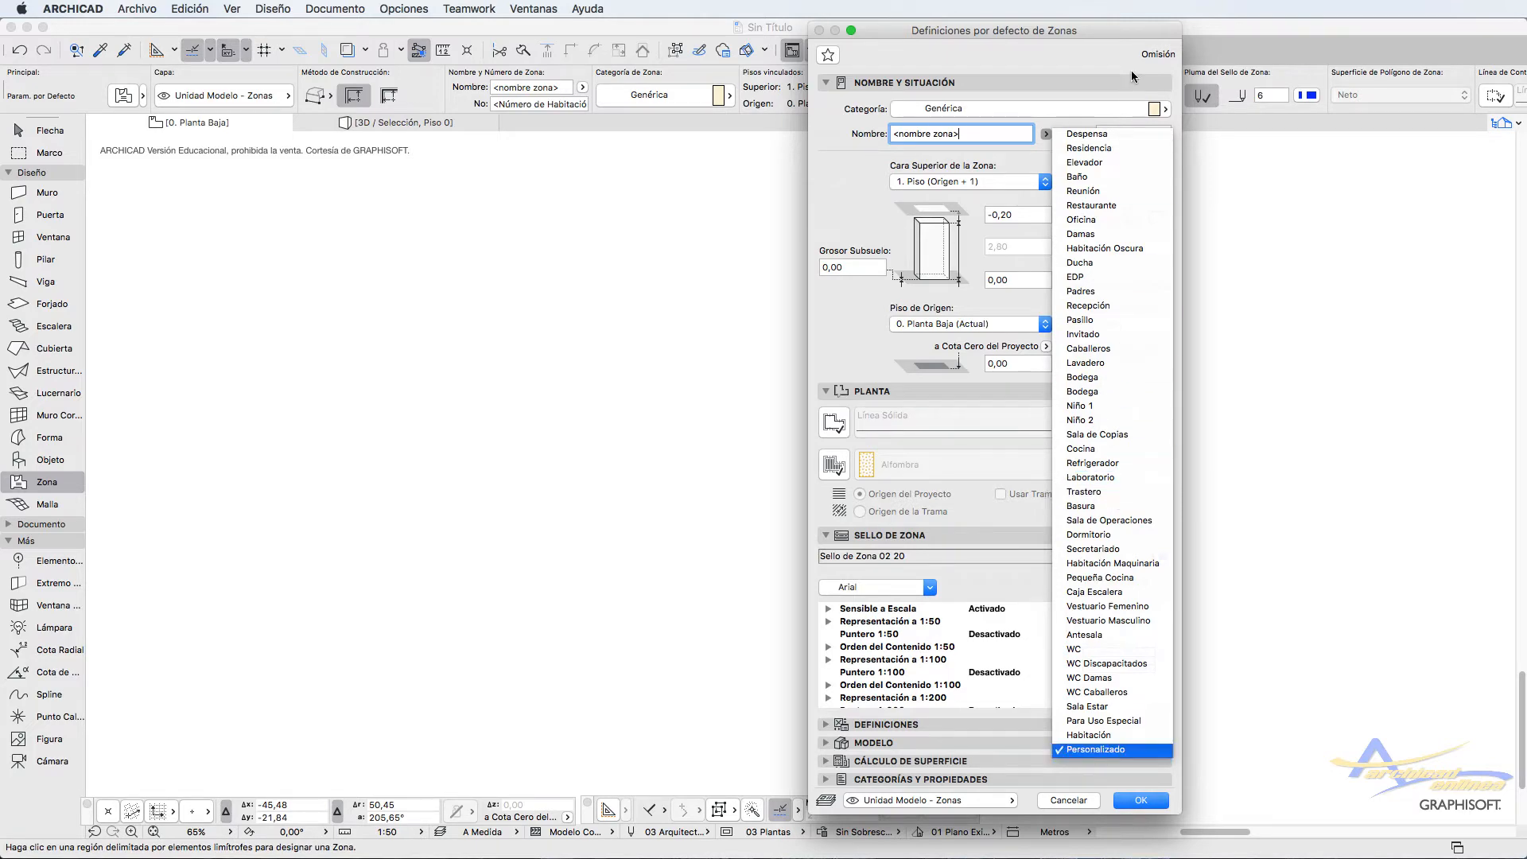
{"action": "left_click", "coordinate": [1117, 107]}
{"action": "left_click", "coordinate": [1160, 108]}
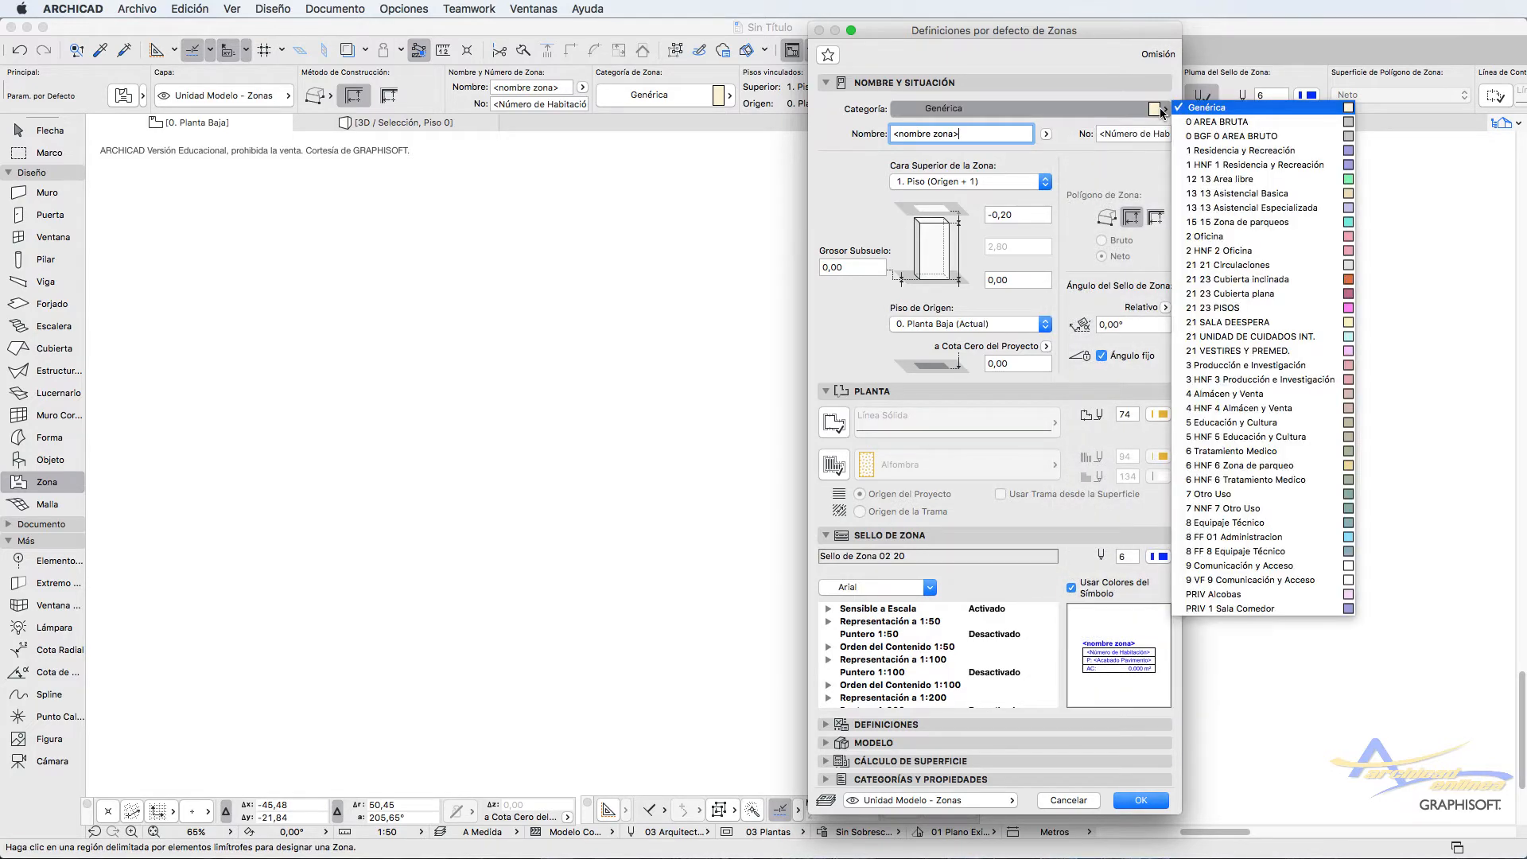
{"action": "left_click", "coordinate": [1078, 803]}
{"action": "left_click", "coordinate": [1073, 804]}
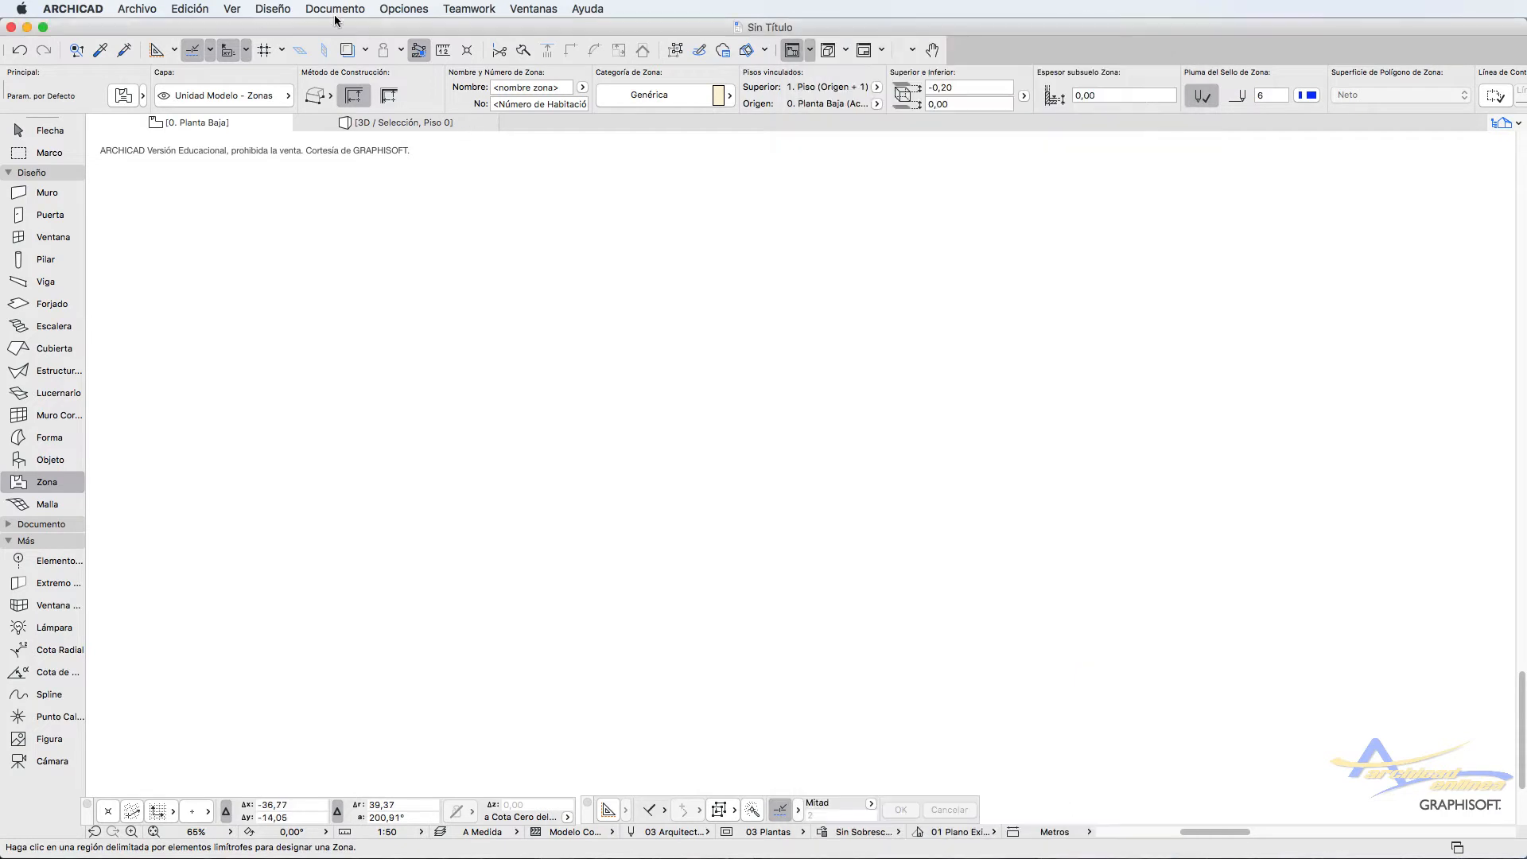
Step: Examine the zone list types offered among the Extras de Listados, including lists by story and by category
{"action": "left_click", "coordinate": [274, 12]}
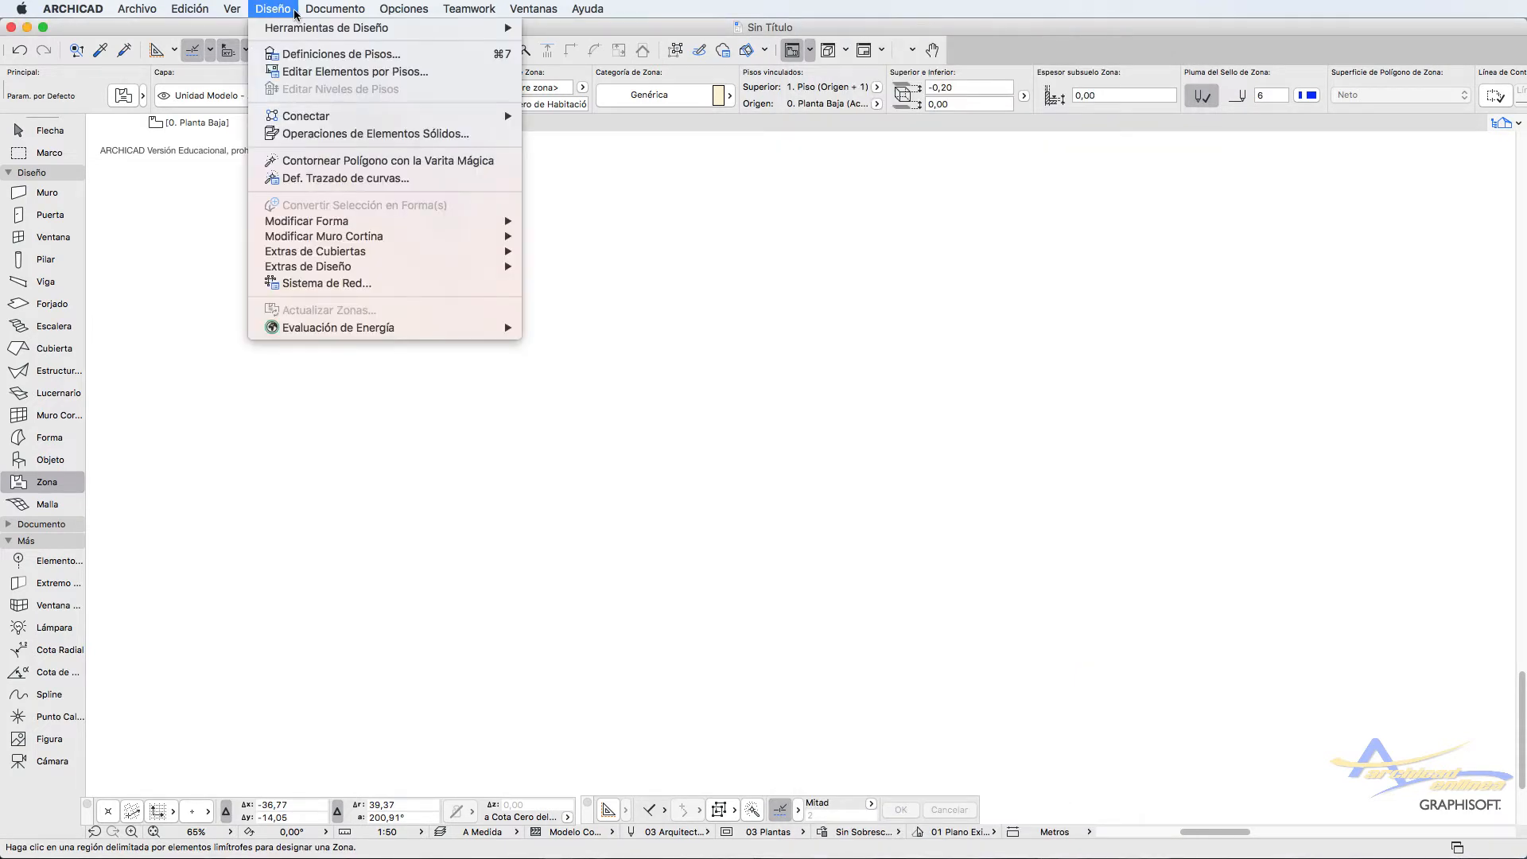
{"action": "mouse_move", "coordinate": [312, 11]}
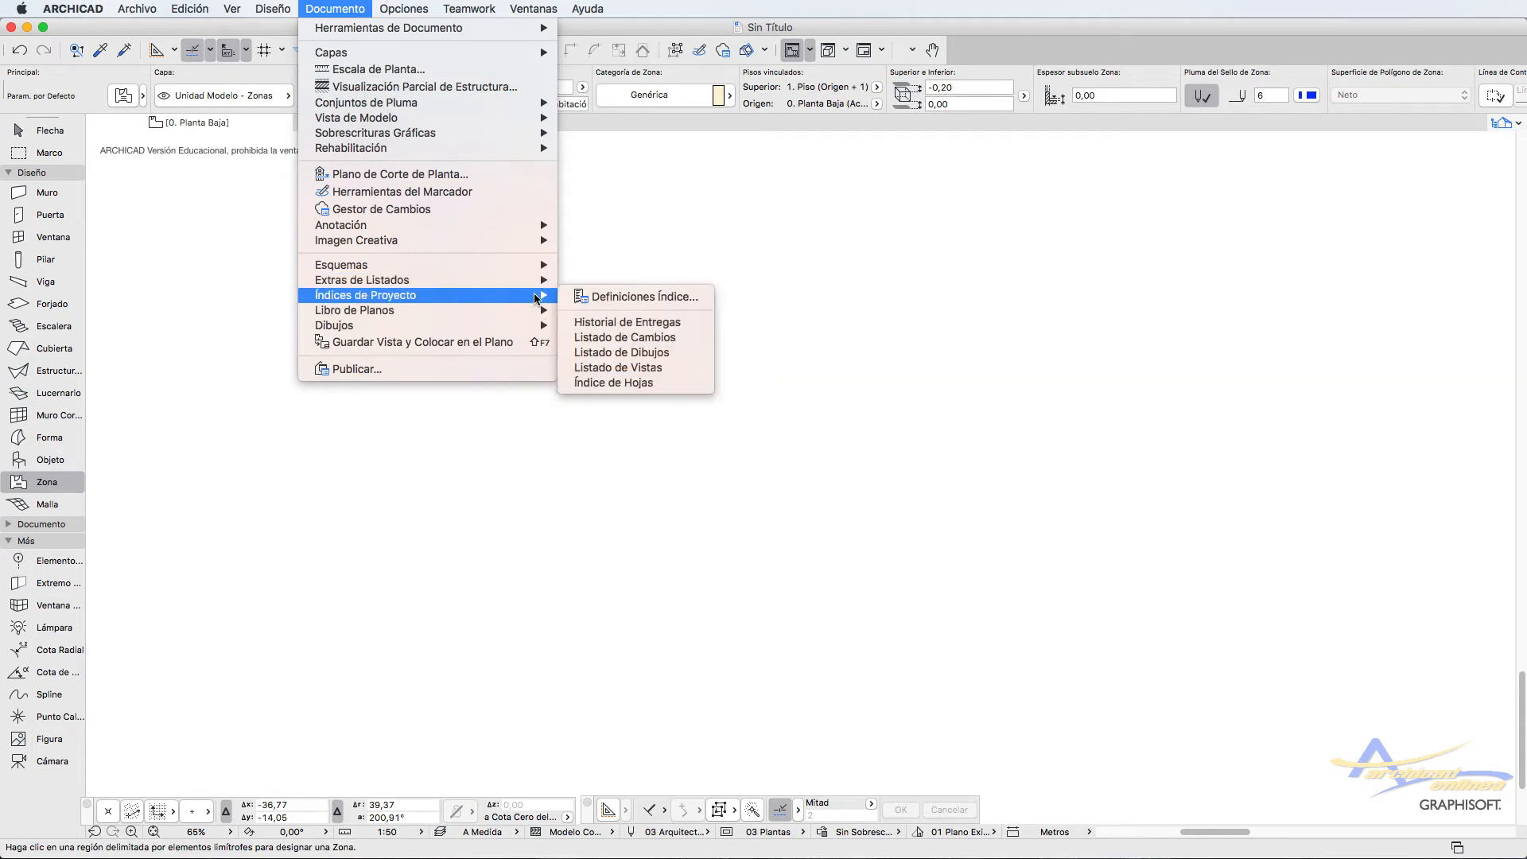
{"action": "mouse_move", "coordinate": [540, 284]}
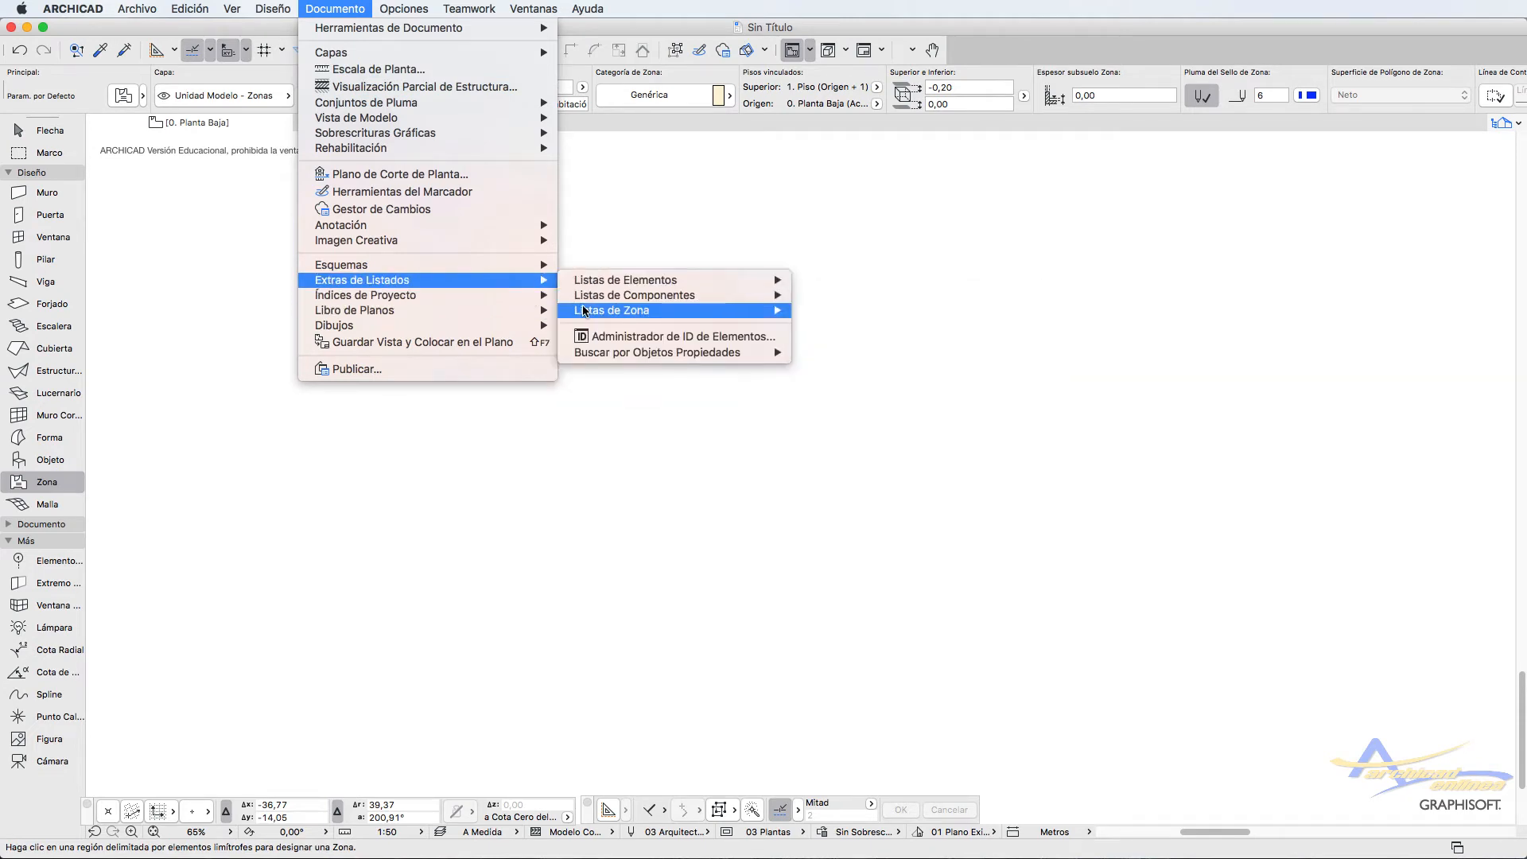
{"action": "mouse_move", "coordinate": [587, 311]}
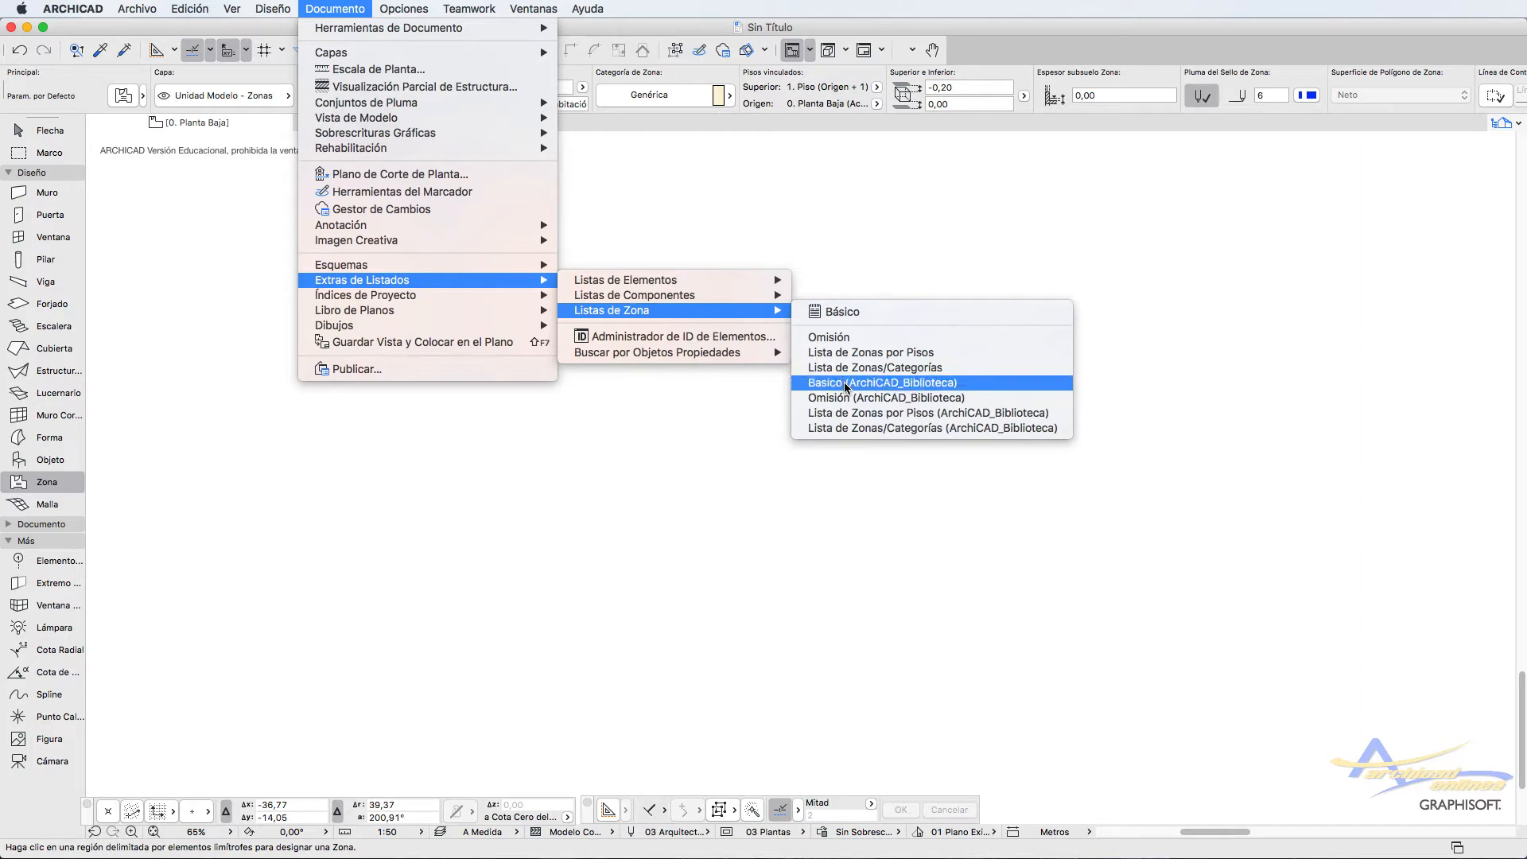
{"action": "left_click", "coordinate": [509, 491]}
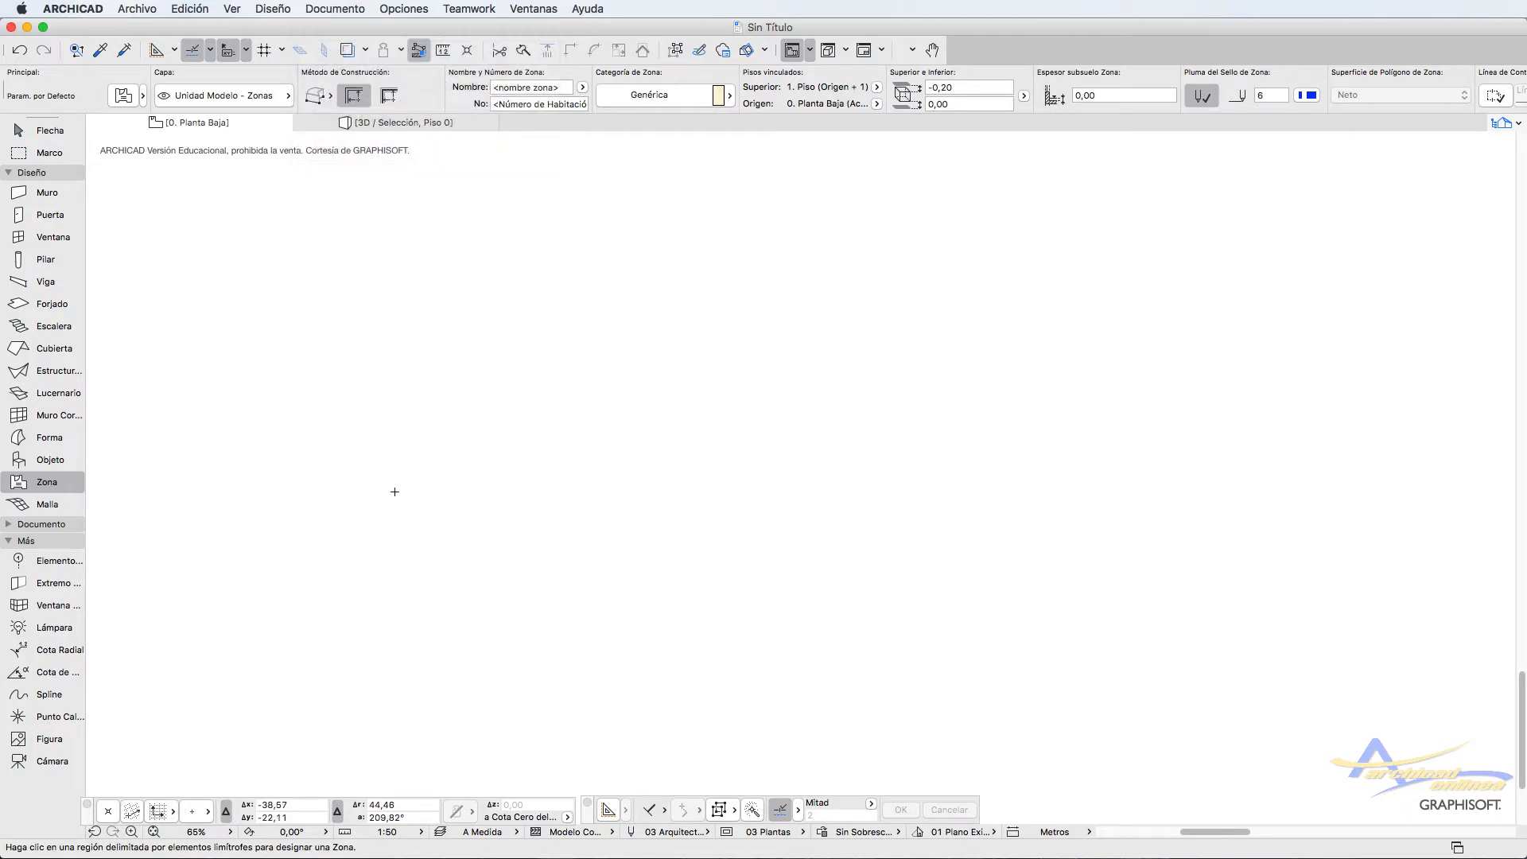
Step: Examine the Mesh tool's default settings, including its geometry and the floor plan contour and cover fill options
{"action": "double_click", "coordinate": [47, 504]}
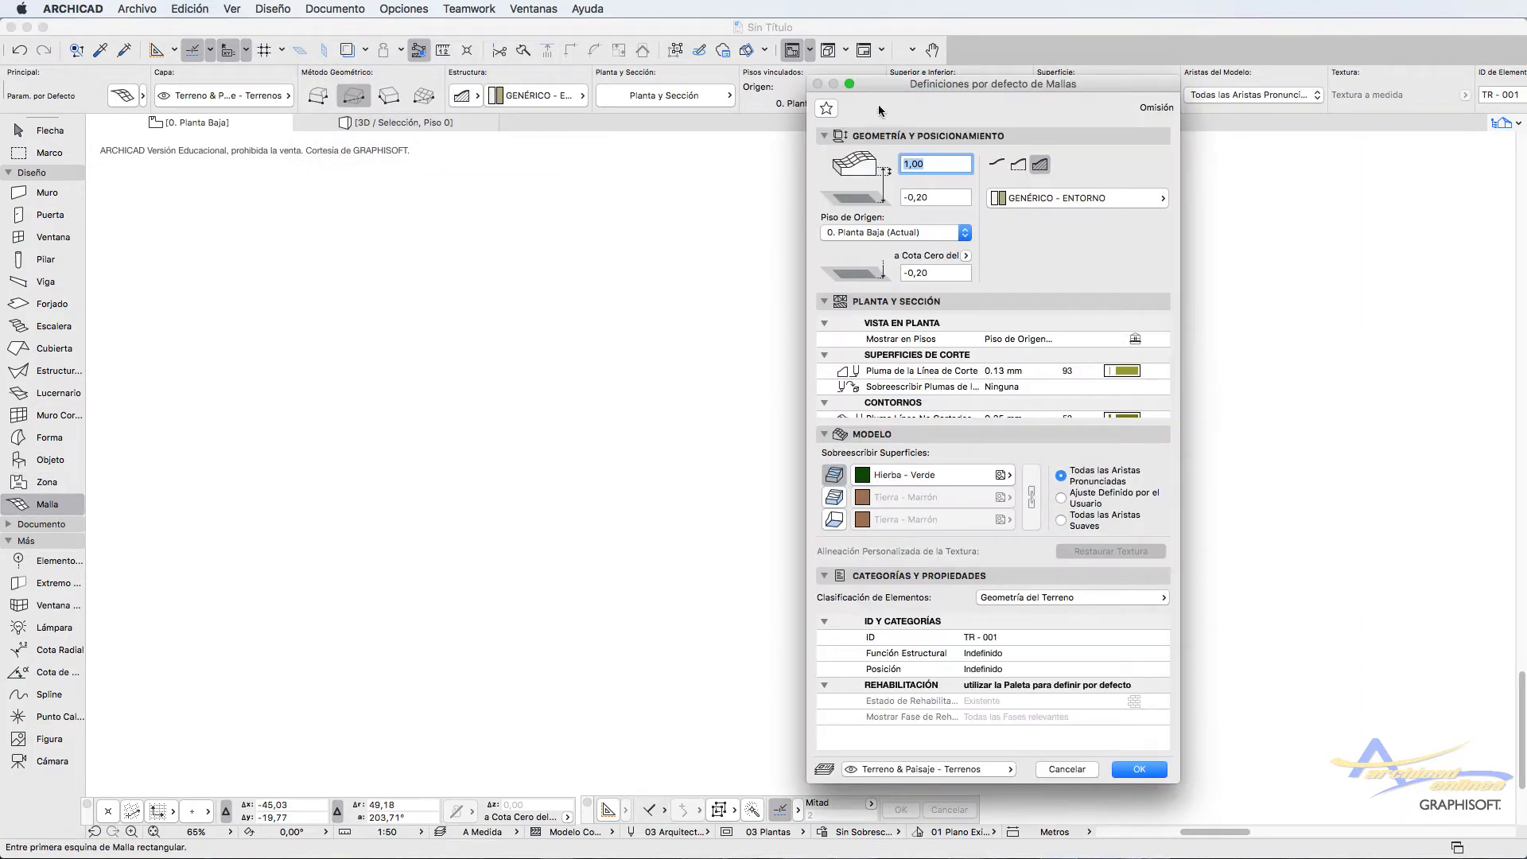
{"action": "left_click_drag", "start_coordinate": [878, 84], "coordinate": [886, 84]}
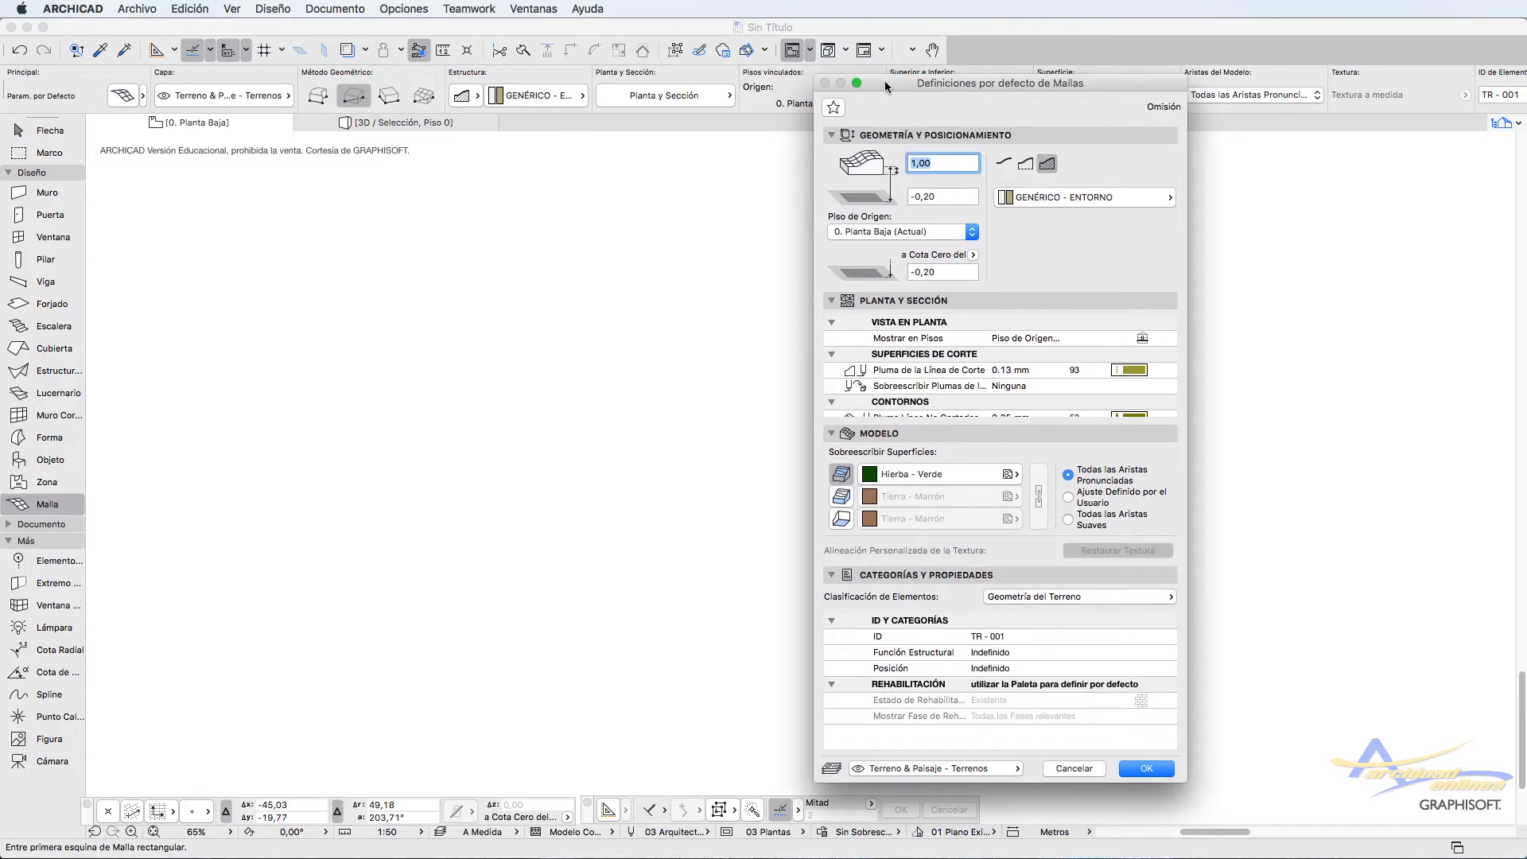
{"action": "left_click", "coordinate": [940, 232]}
{"action": "left_click", "coordinate": [938, 232]}
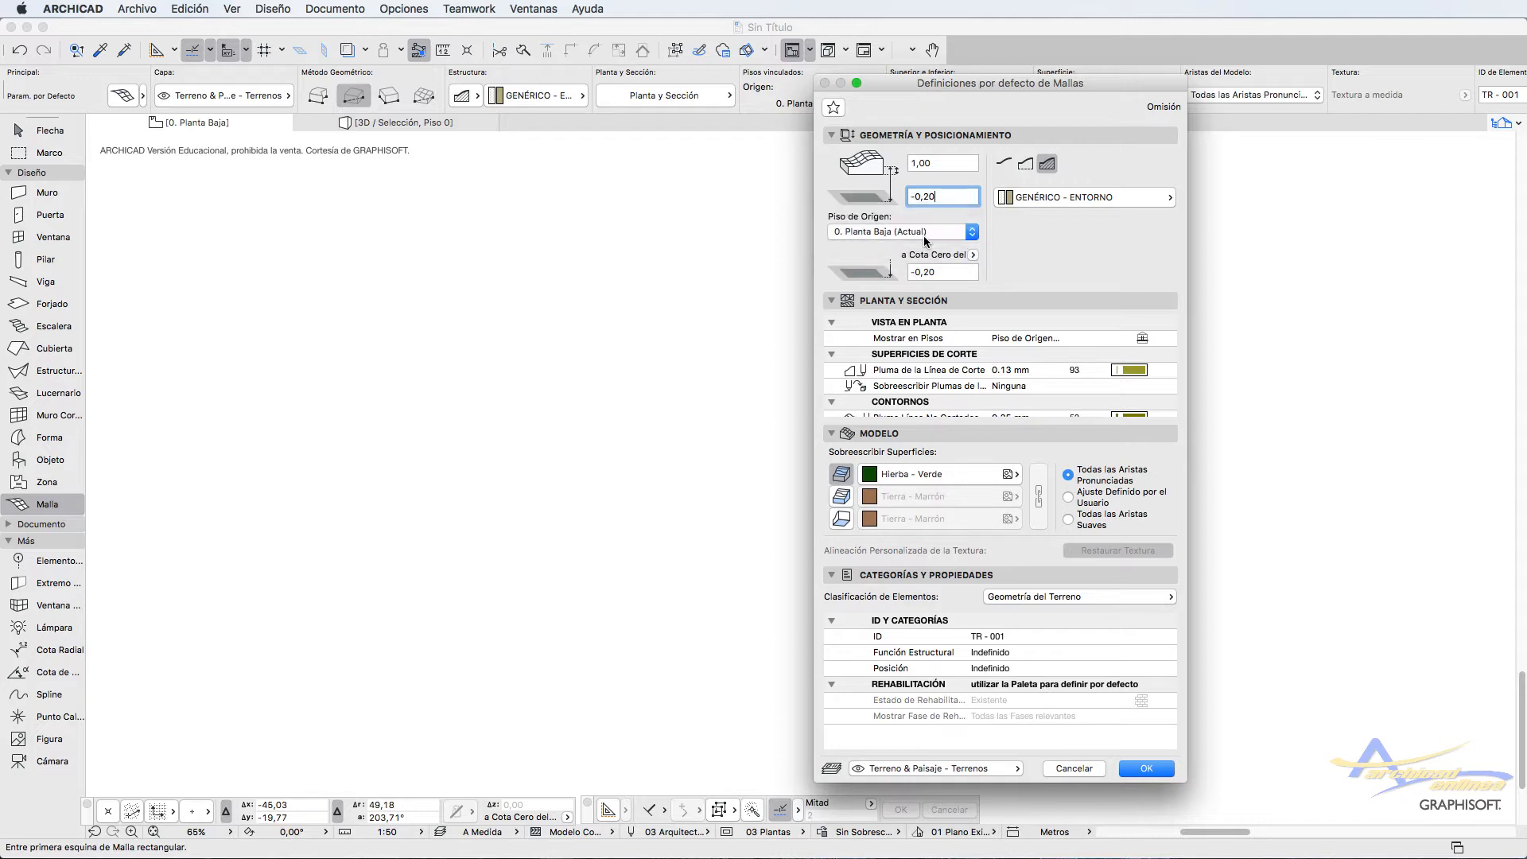
{"action": "scroll", "coordinate": [954, 342], "scroll_direction": "down", "scroll_amount": 1}
{"action": "scroll", "coordinate": [952, 337], "scroll_direction": "down", "scroll_amount": 5}
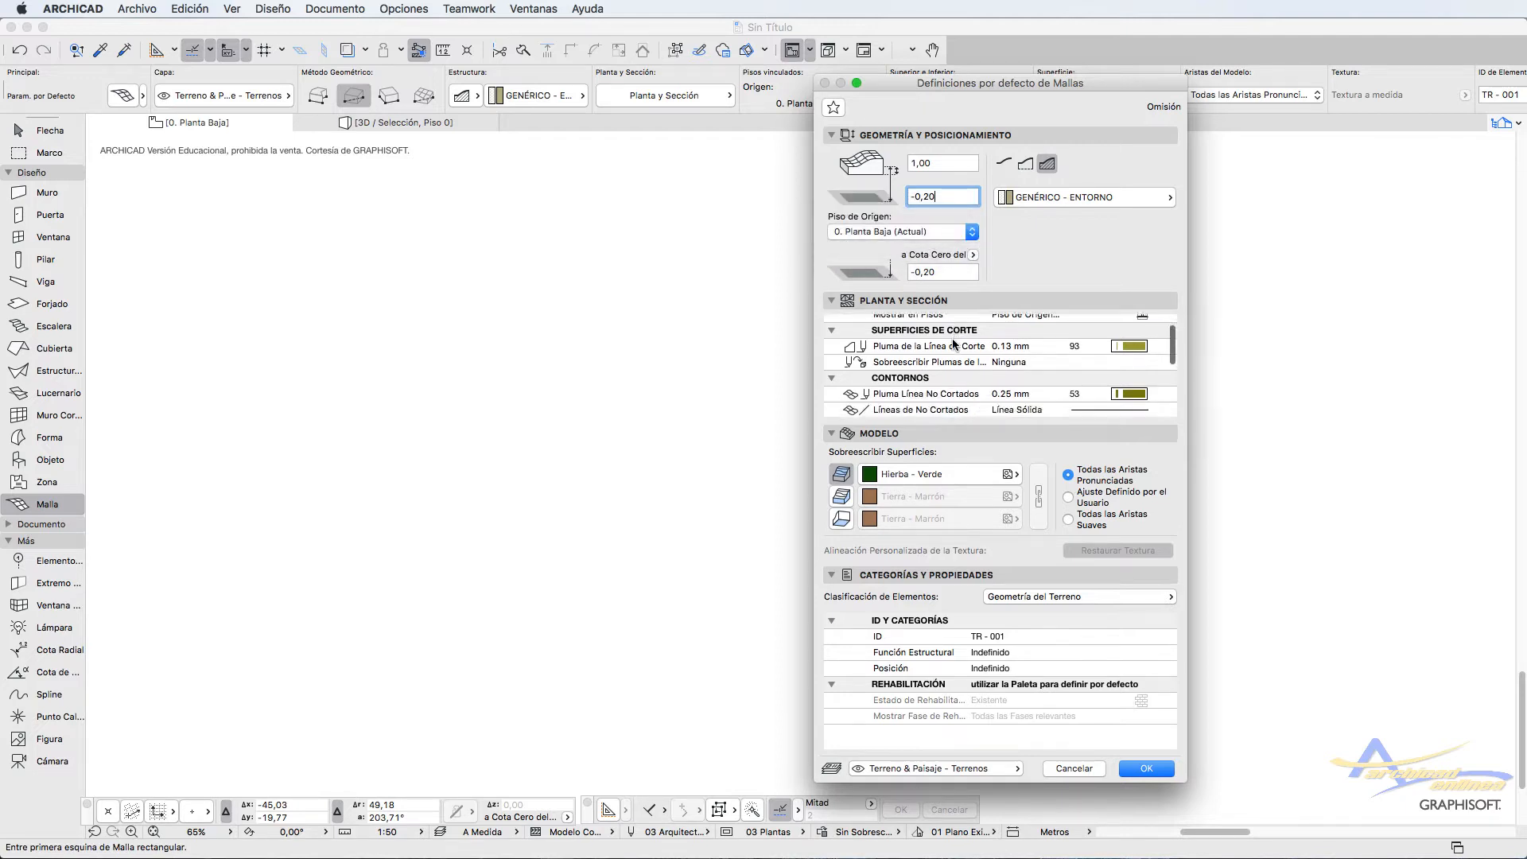
{"action": "scroll", "coordinate": [952, 337], "scroll_direction": "down", "scroll_amount": 3}
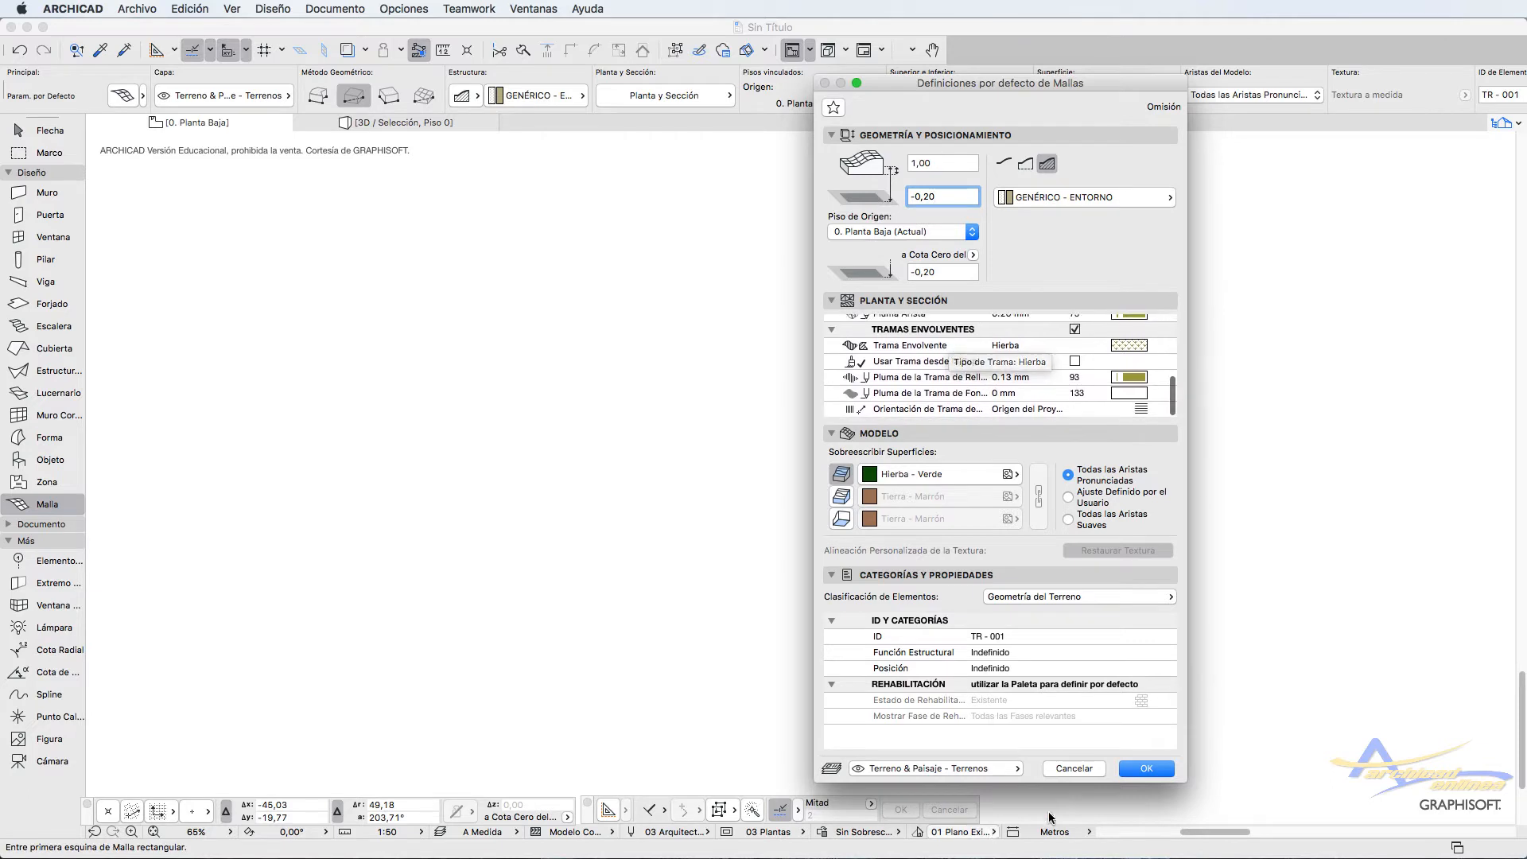
{"action": "left_click", "coordinate": [1146, 769]}
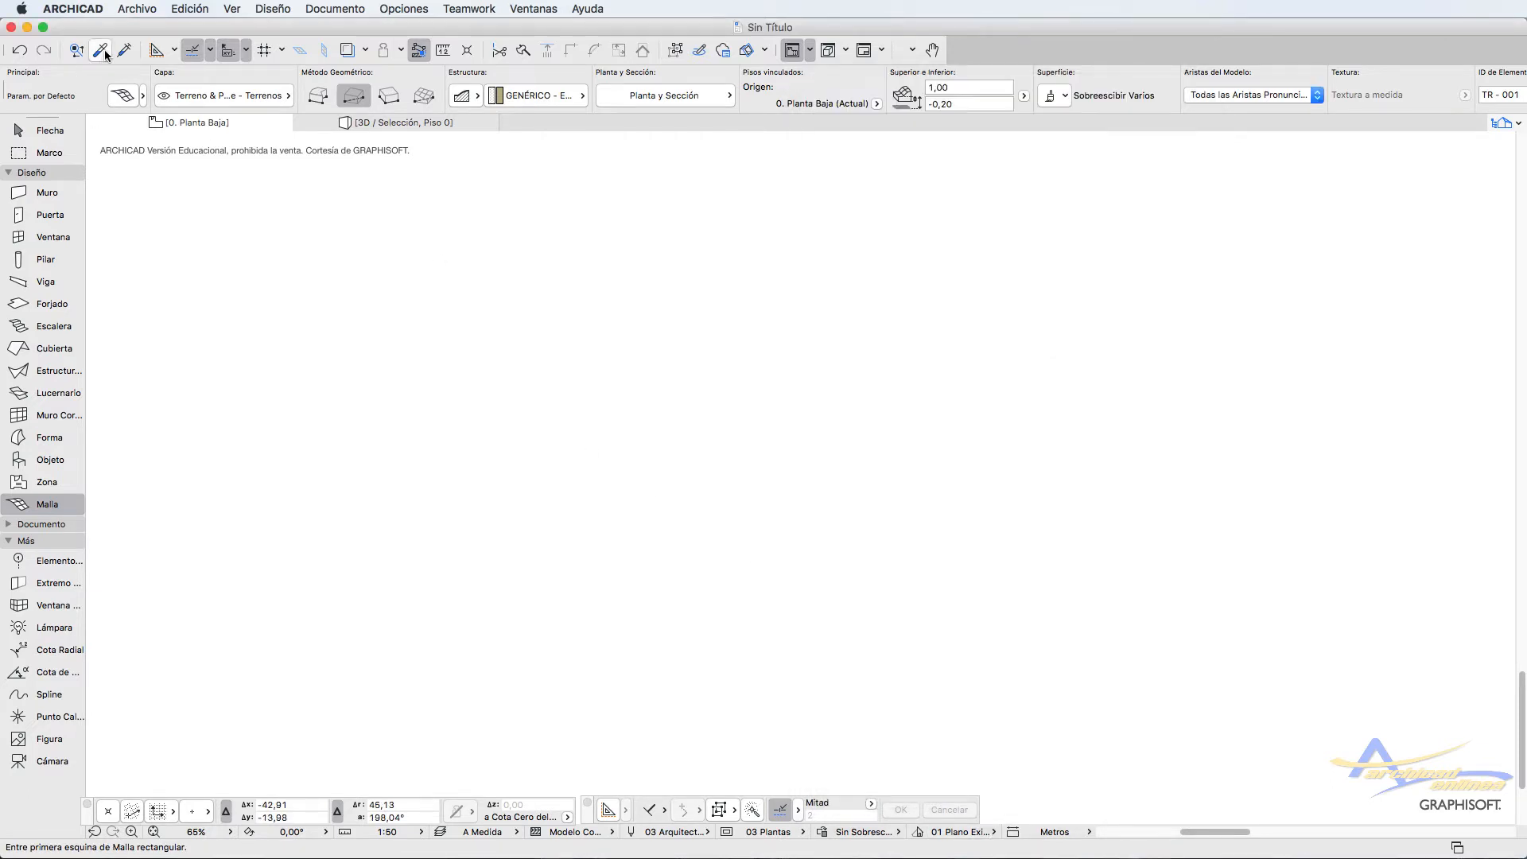
Step: Examine the Interoperabilidad options, including importing a mesh from external data
{"action": "left_click", "coordinate": [136, 10]}
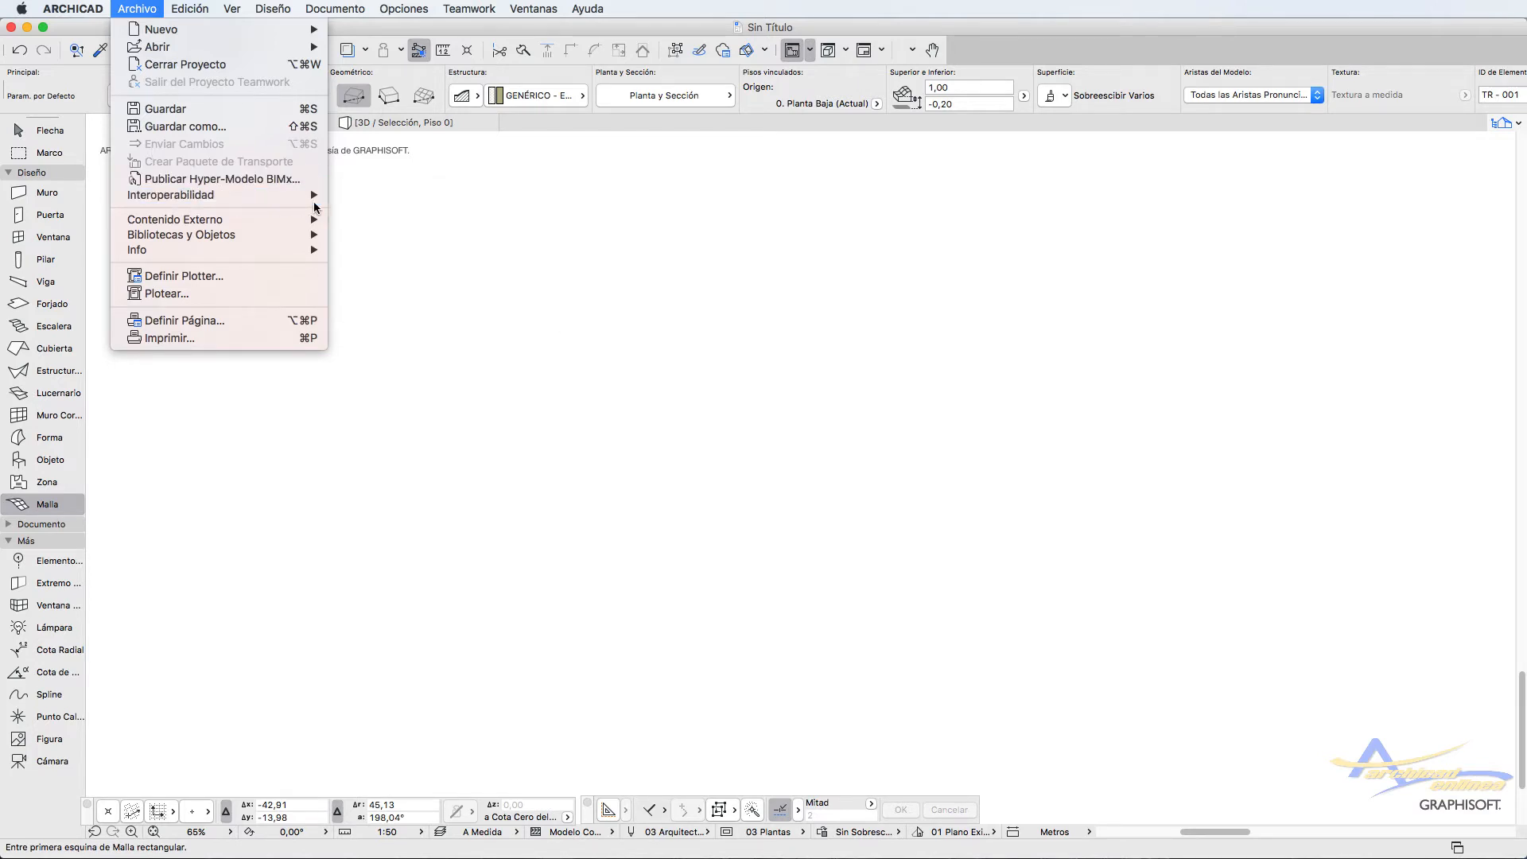
{"action": "mouse_move", "coordinate": [295, 196]}
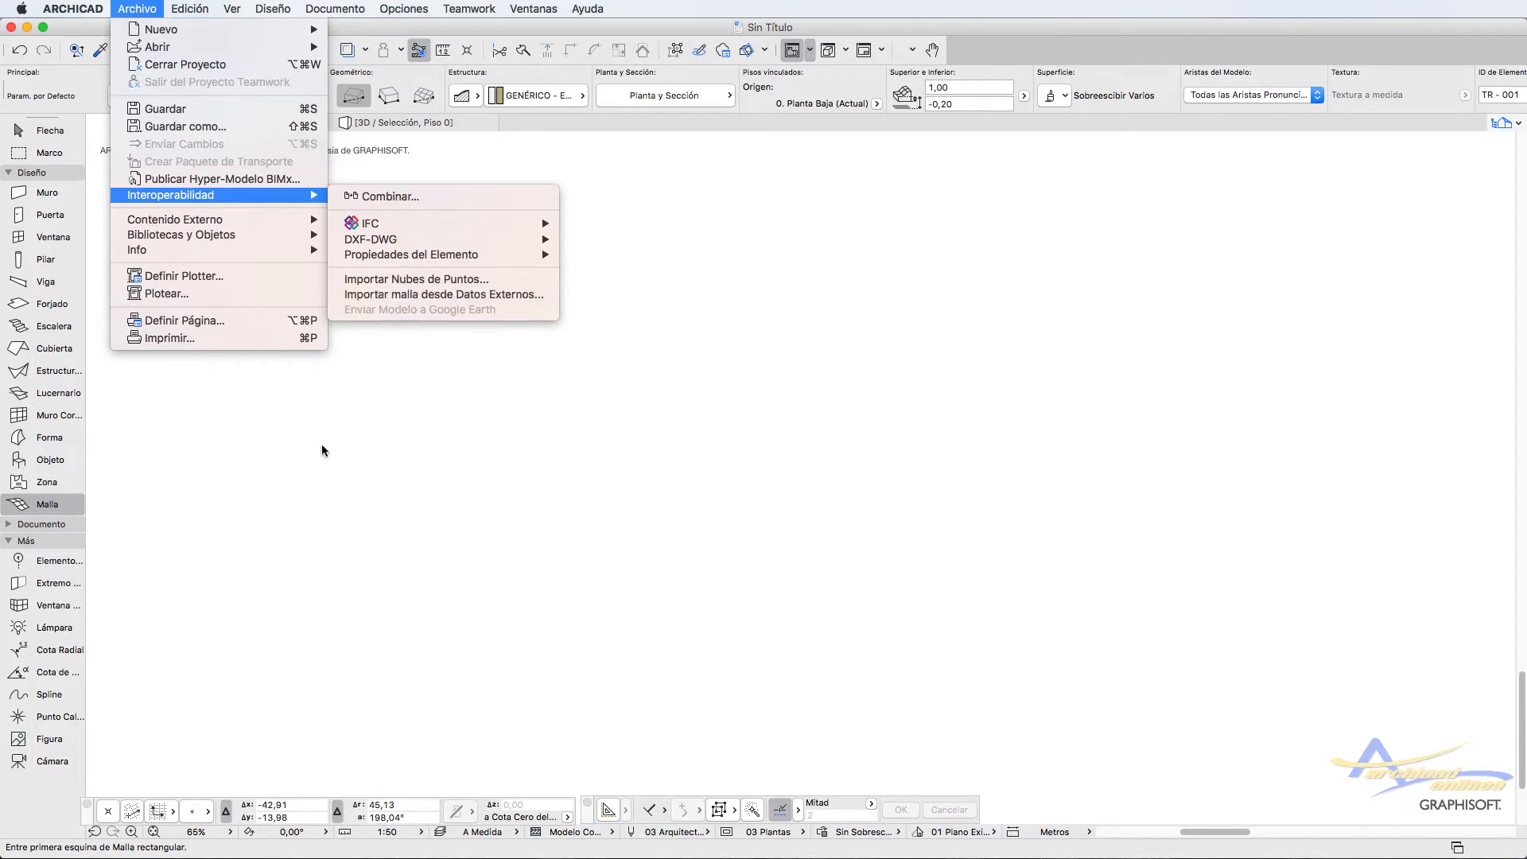
{"action": "left_click", "coordinate": [54, 507]}
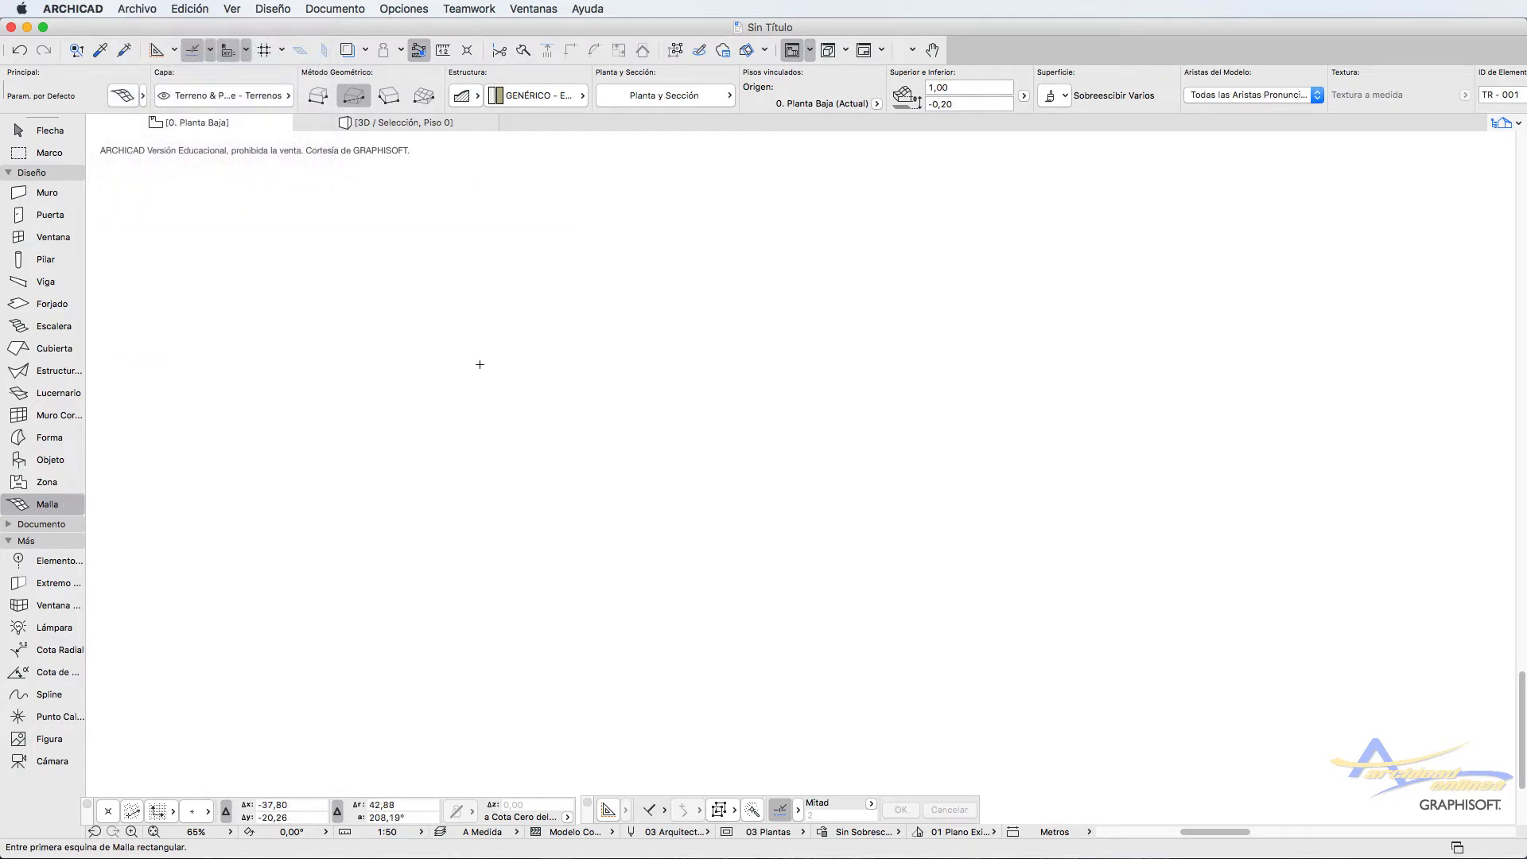
Step: Review the mesh's default surface and classification settings and accept them as they are
{"action": "scroll", "coordinate": [238, 446], "scroll_direction": "up", "scroll_amount": 3}
{"action": "double_click", "coordinate": [56, 506]}
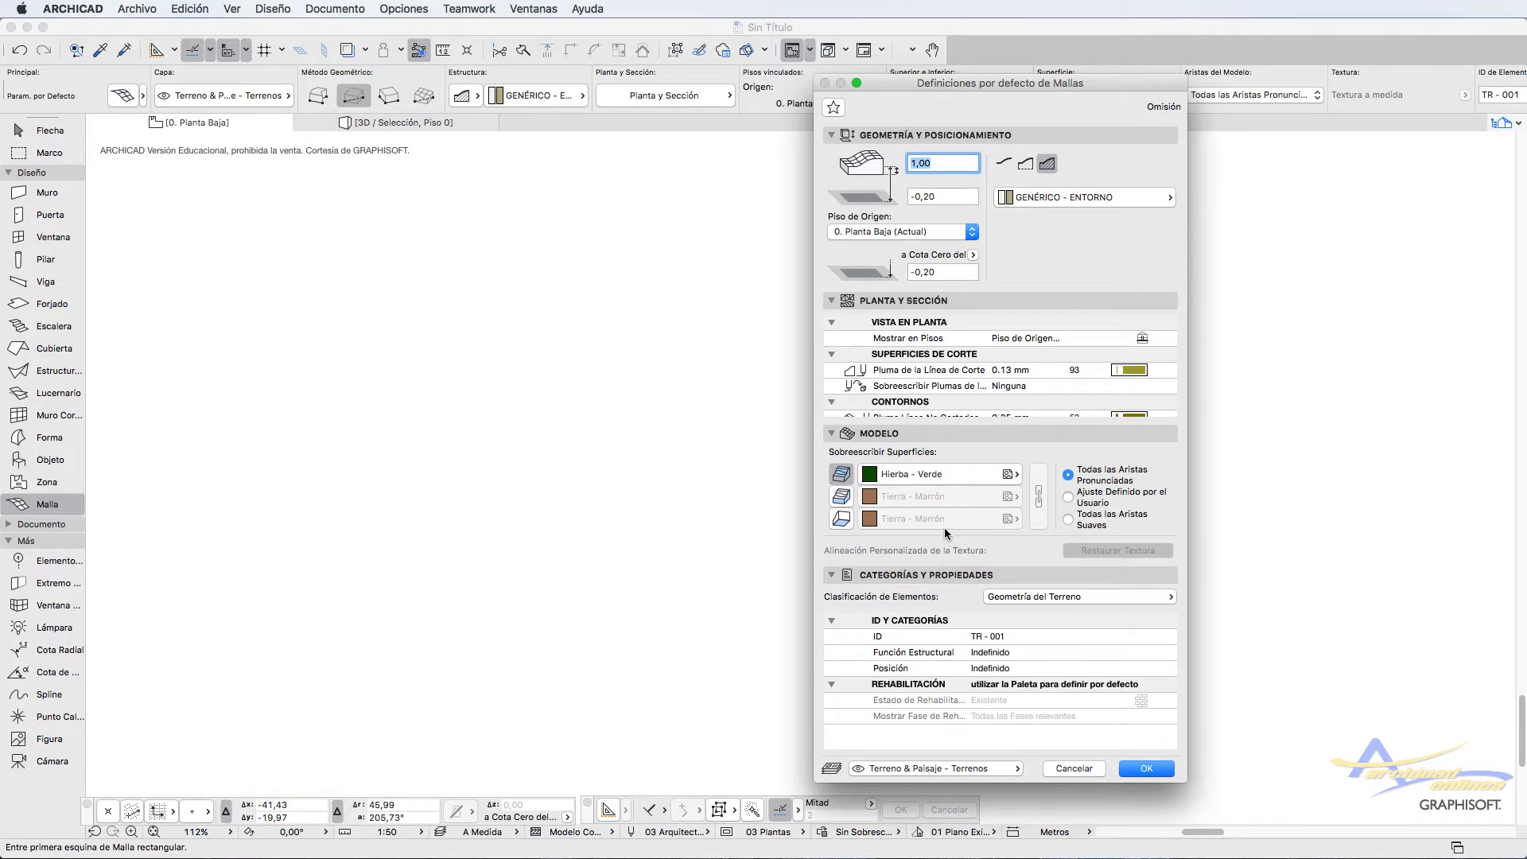
{"action": "left_click", "coordinate": [1142, 766]}
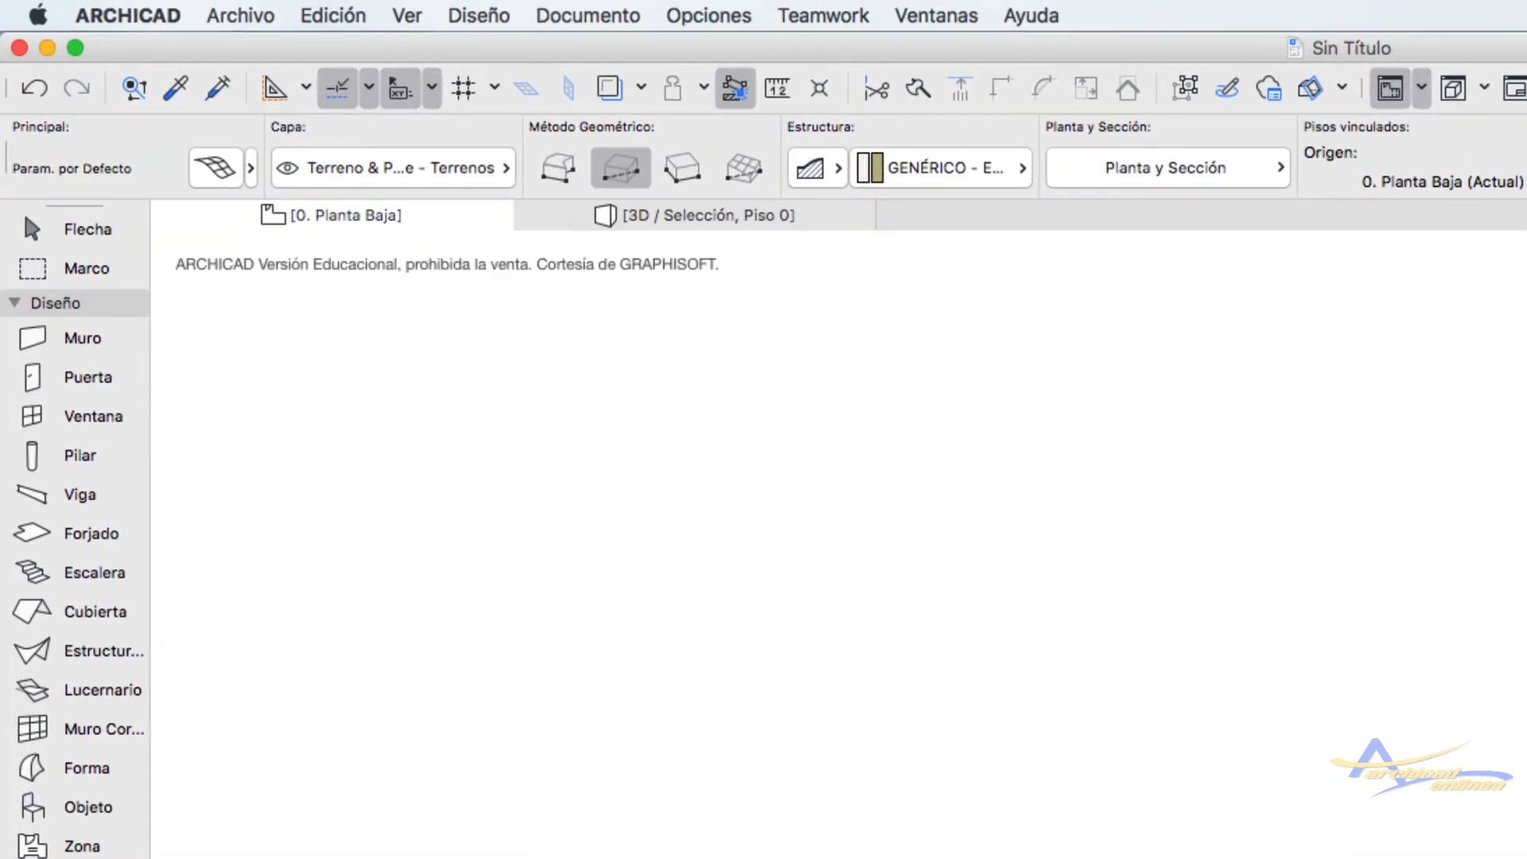
Step: Examine the dimension tool's default settings, including the available marker types and the pointer options
{"action": "left_click", "coordinate": [14, 303]}
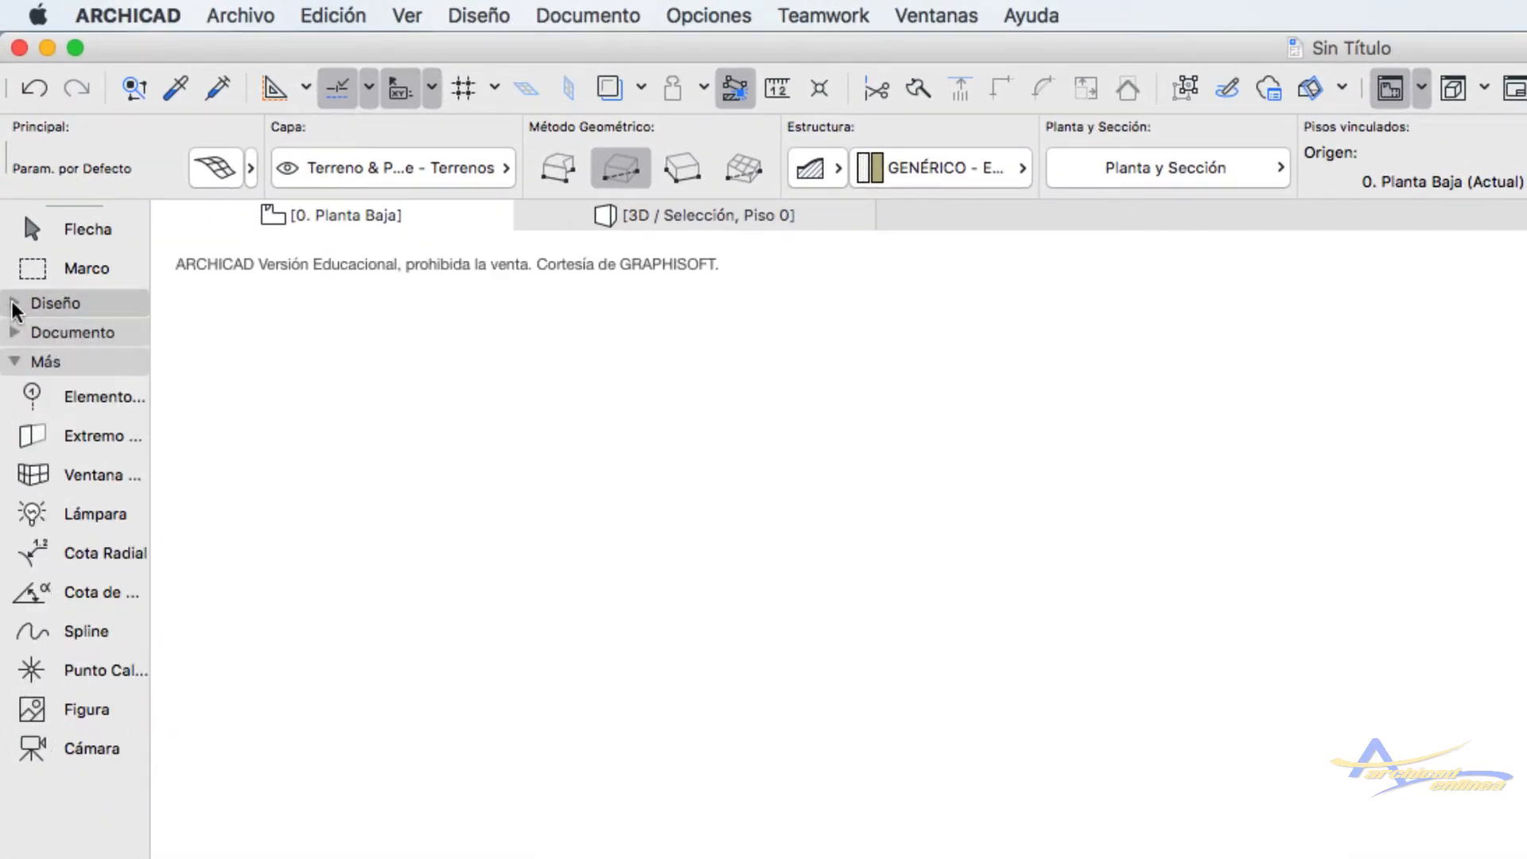
{"action": "left_click", "coordinate": [15, 334]}
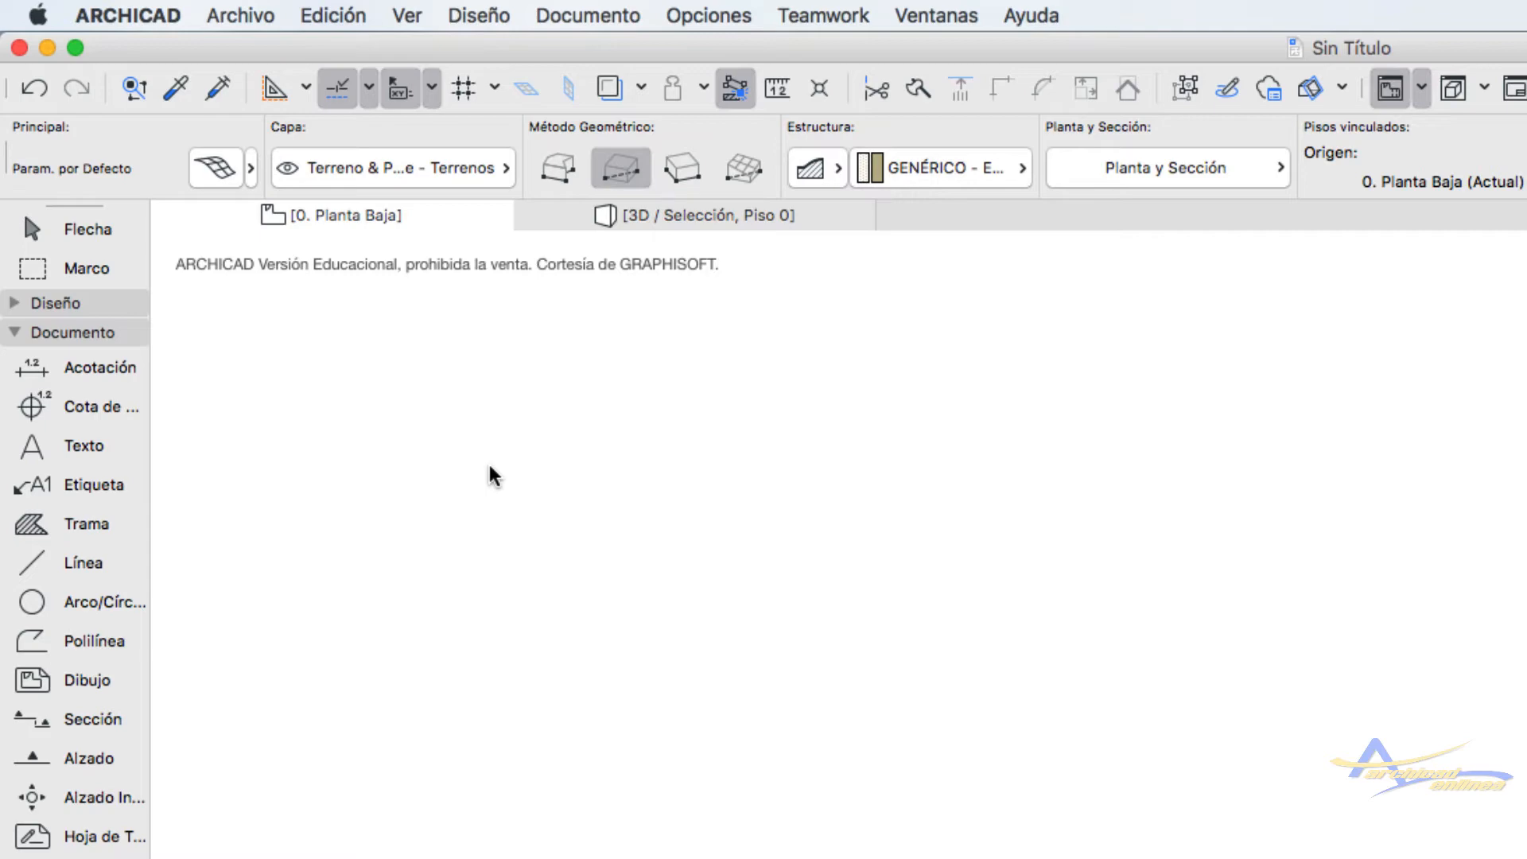
{"action": "left_click", "coordinate": [107, 370]}
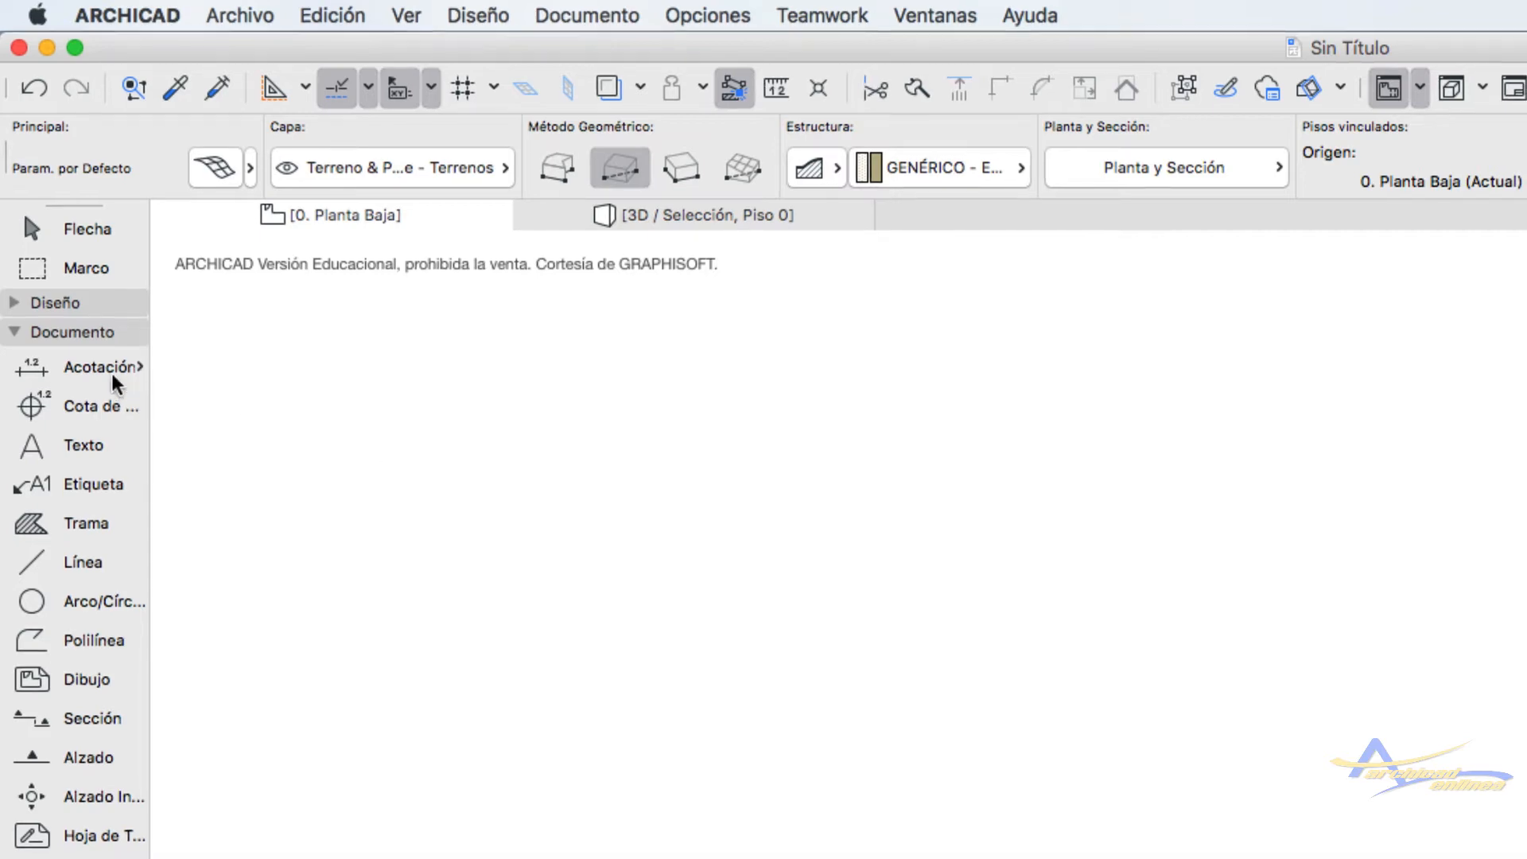
{"action": "double_click", "coordinate": [59, 212]}
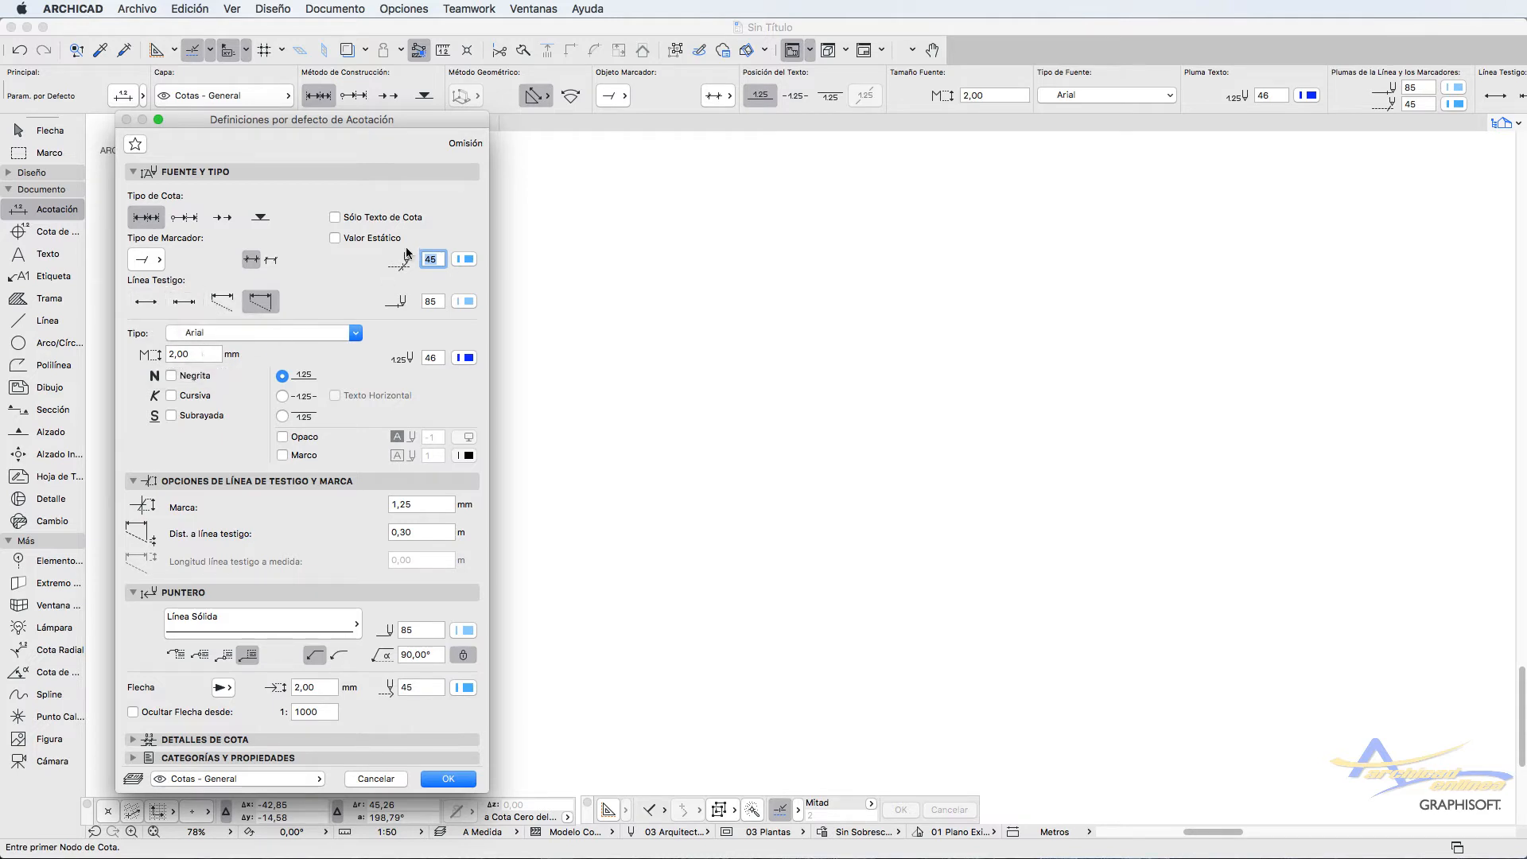
{"action": "left_click", "coordinate": [157, 257]}
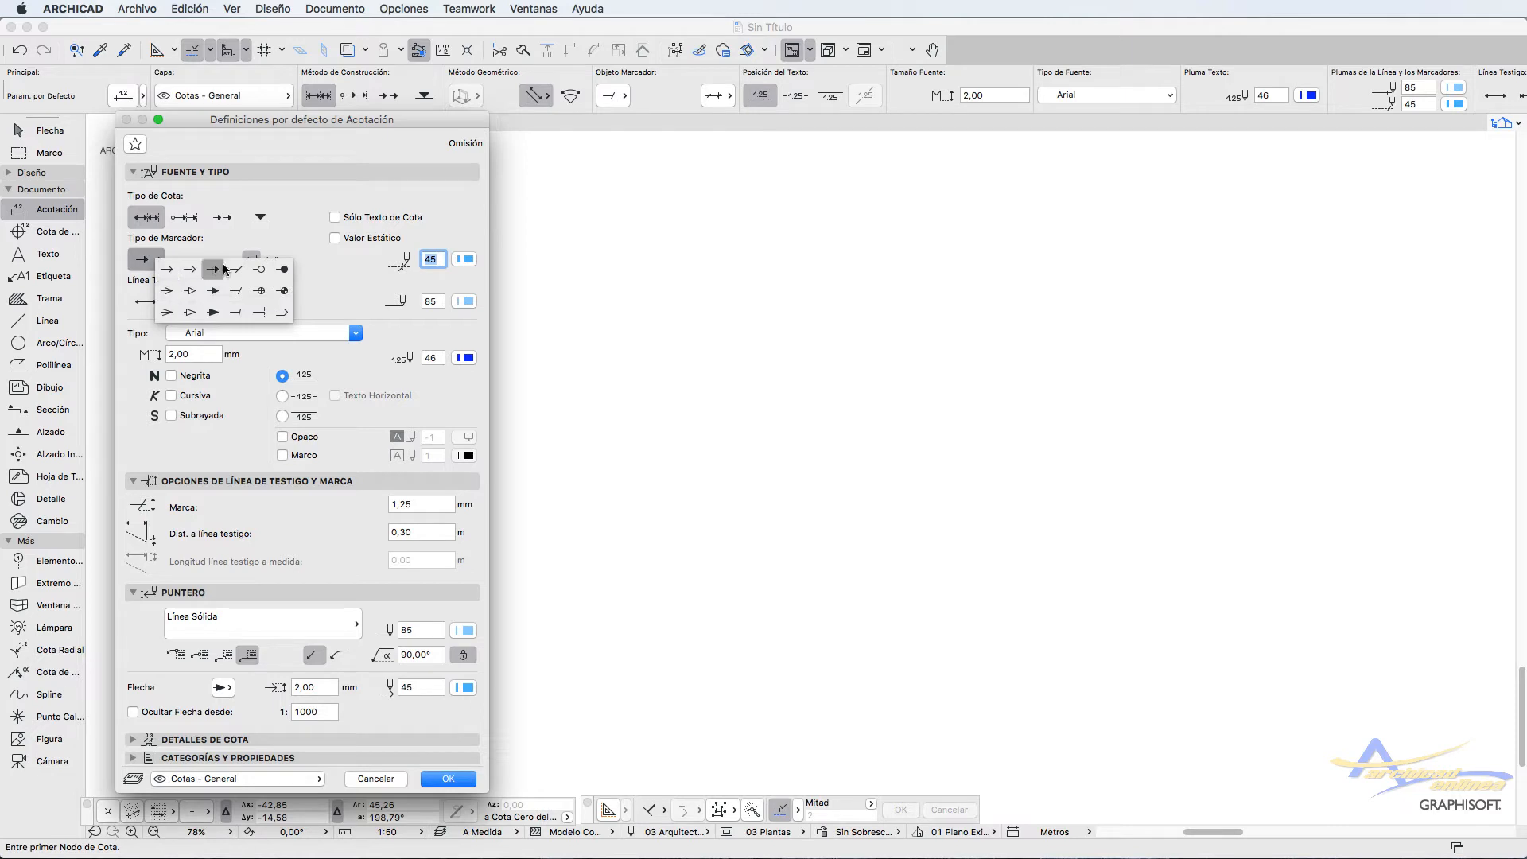
{"action": "left_click", "coordinate": [236, 290]}
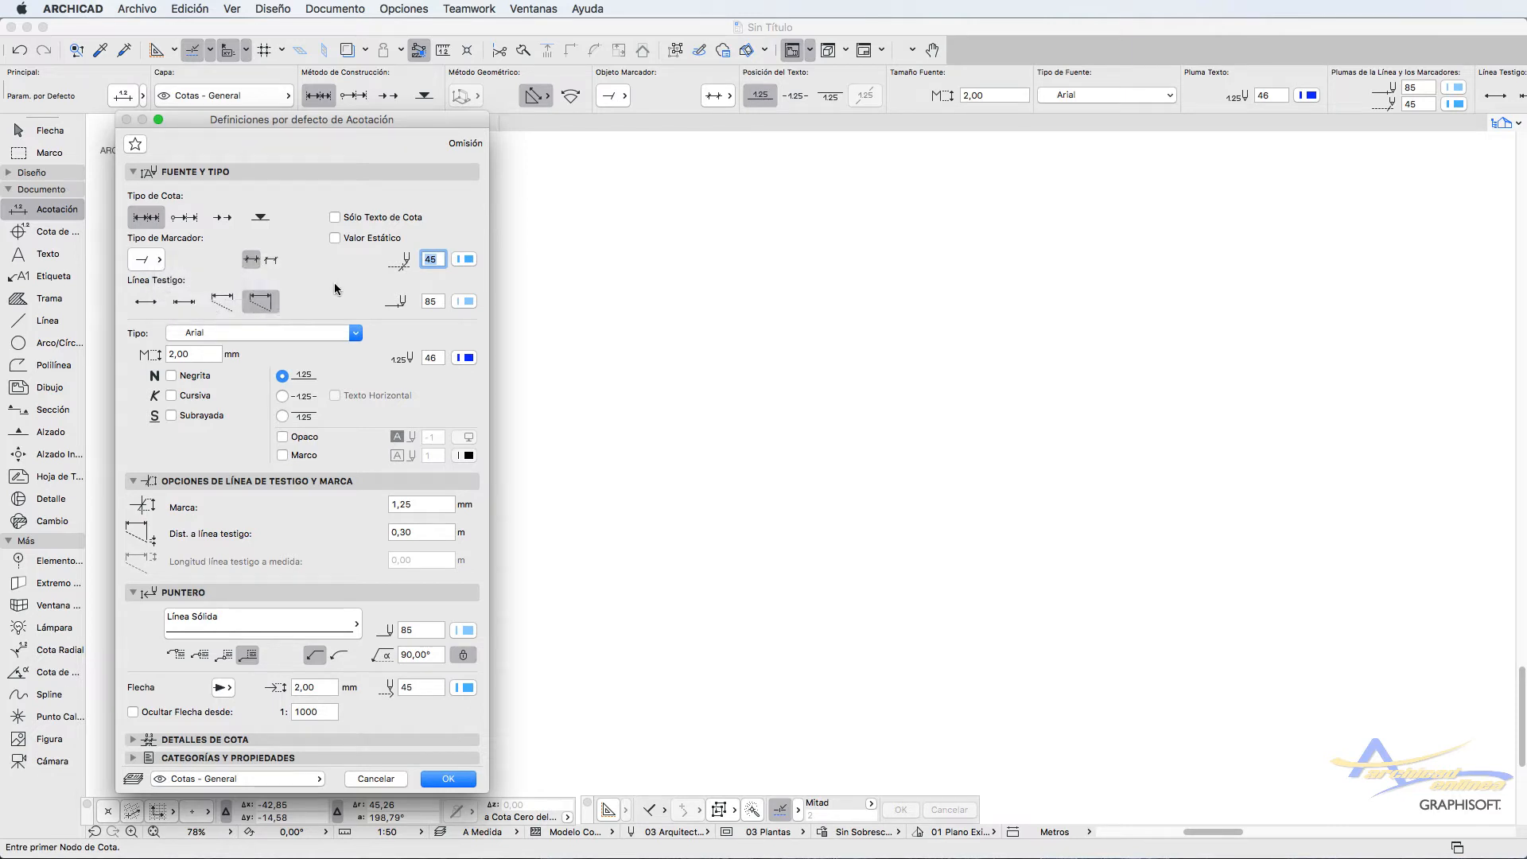
{"action": "left_click", "coordinate": [228, 628]}
{"action": "left_click", "coordinate": [226, 628]}
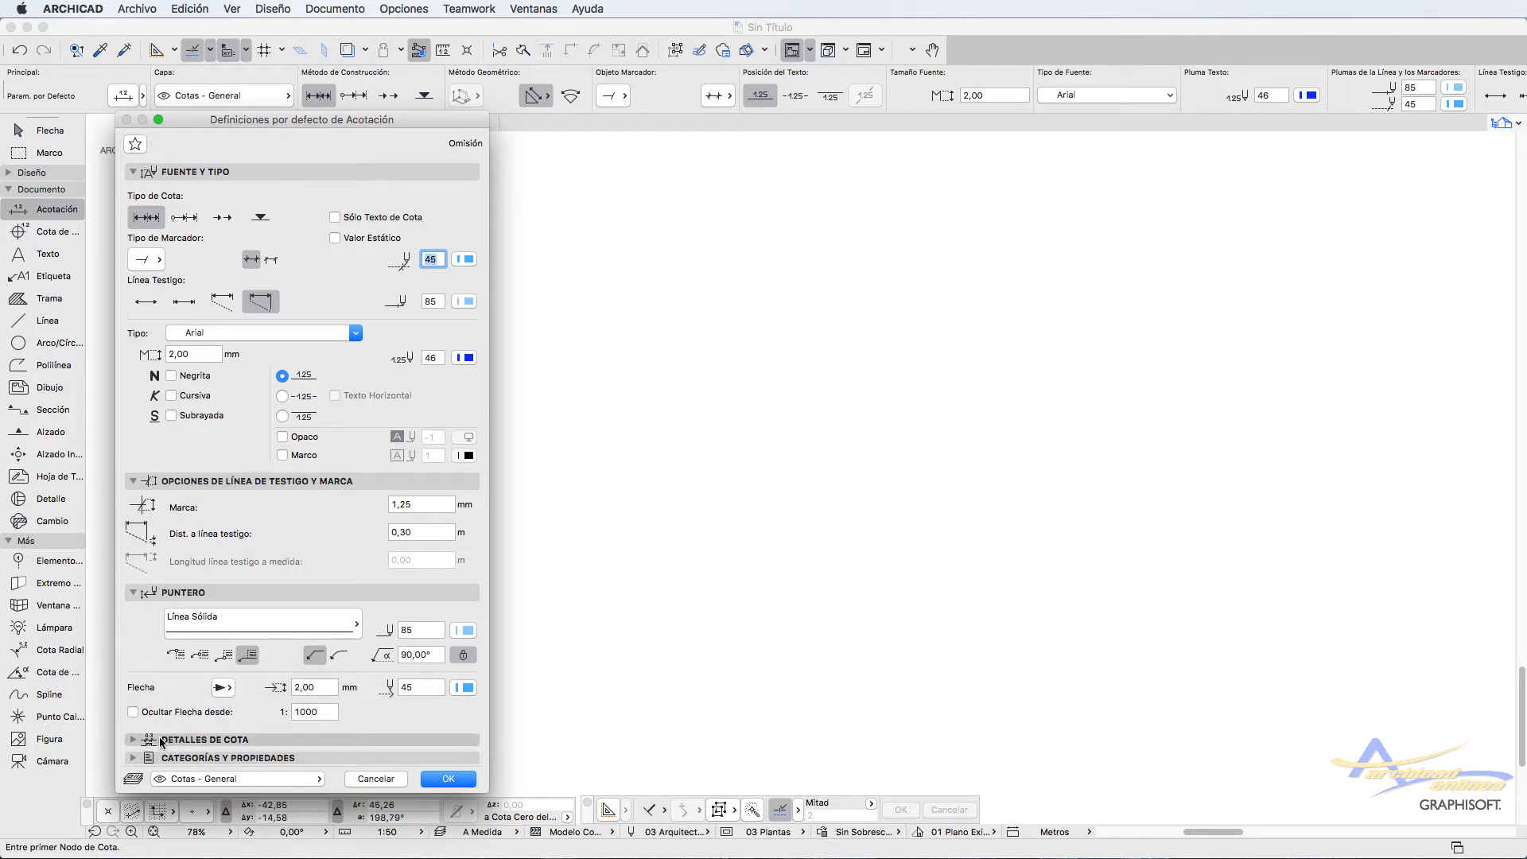
Step: Examine the Detalles de Cota options for openings, core-only dimensioning and text placement, and accept the dimension defaults as they are
{"action": "left_click", "coordinate": [134, 741]}
{"action": "left_click", "coordinate": [132, 481]}
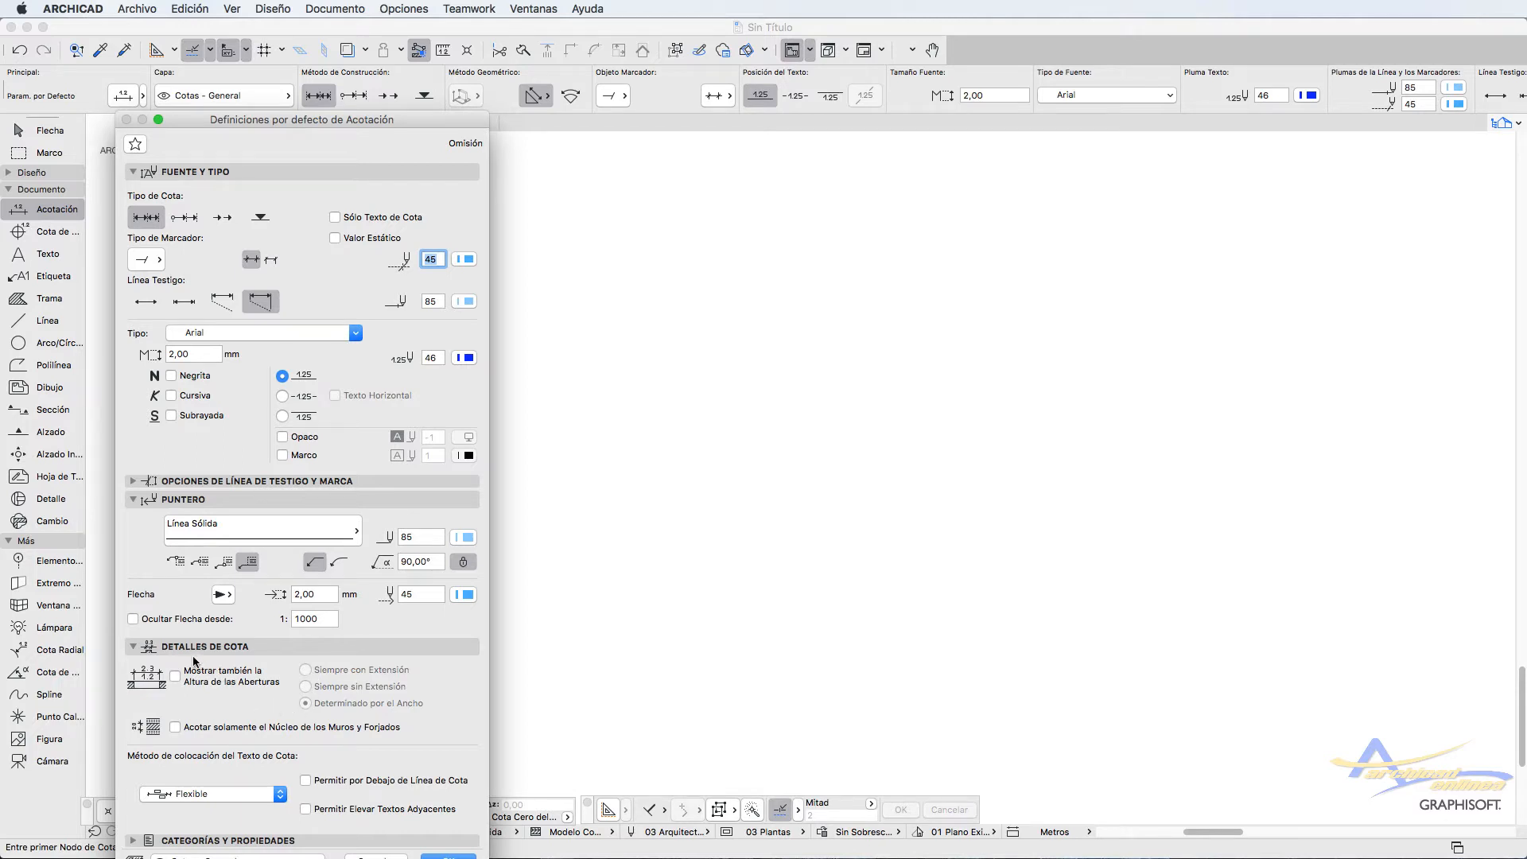
{"action": "left_click", "coordinate": [133, 647]}
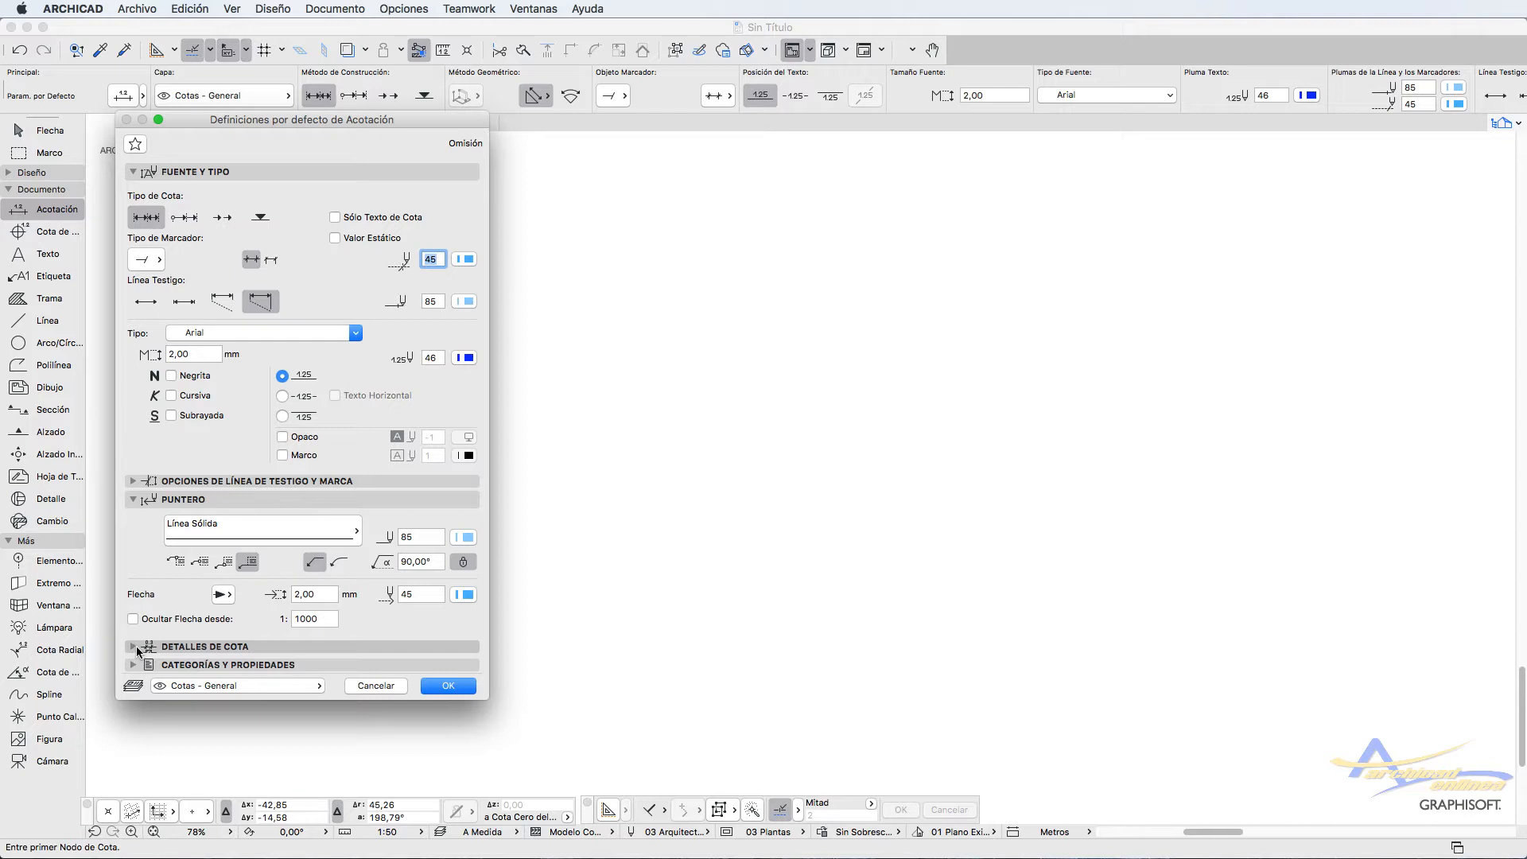
{"action": "left_click", "coordinate": [449, 683]}
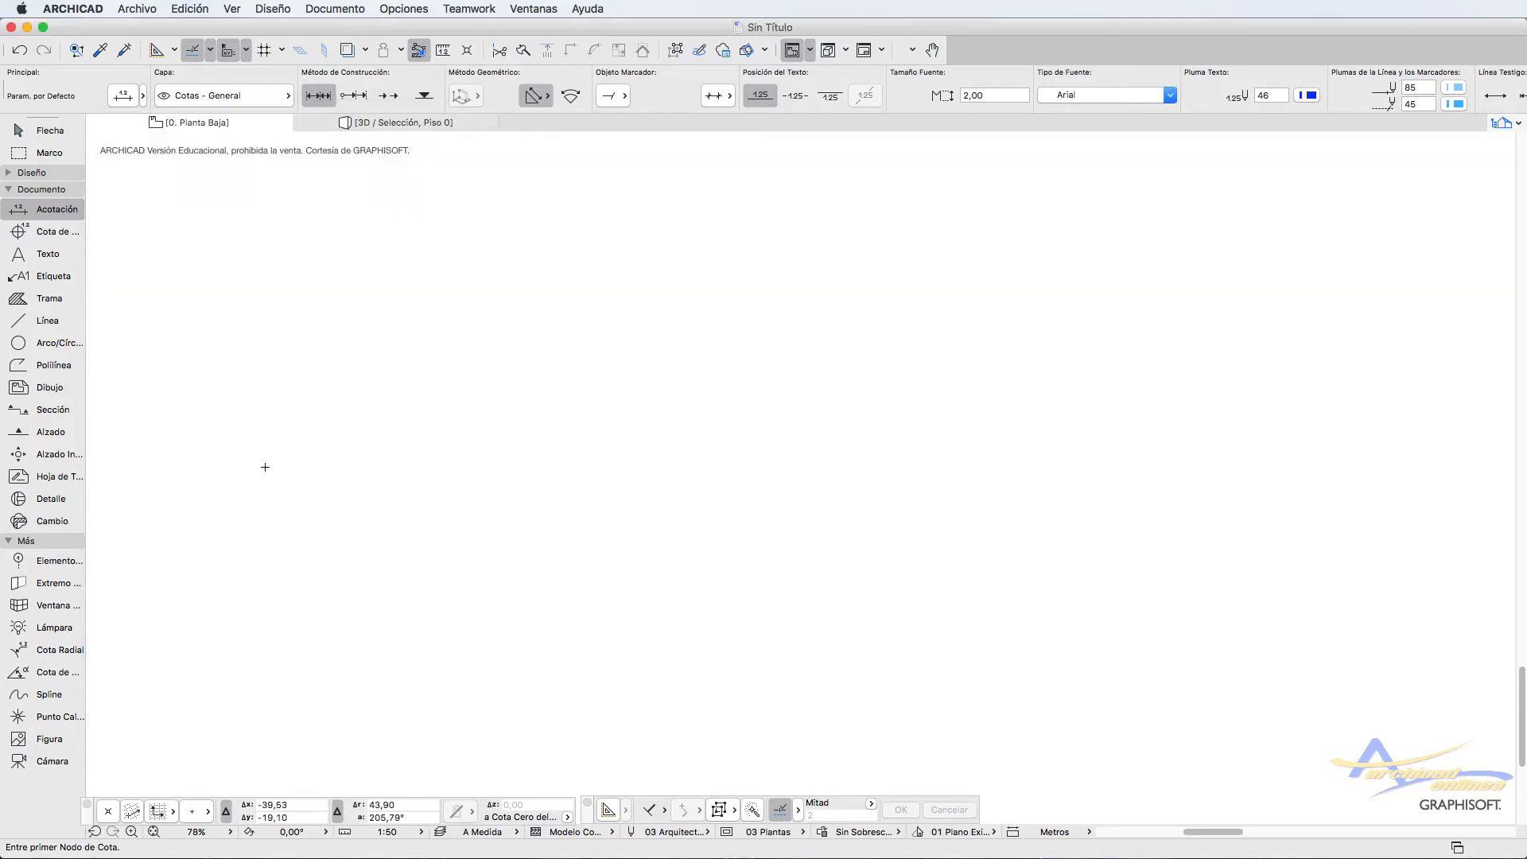
Step: Check the default settings of the level dimension tool
{"action": "left_click", "coordinate": [43, 234]}
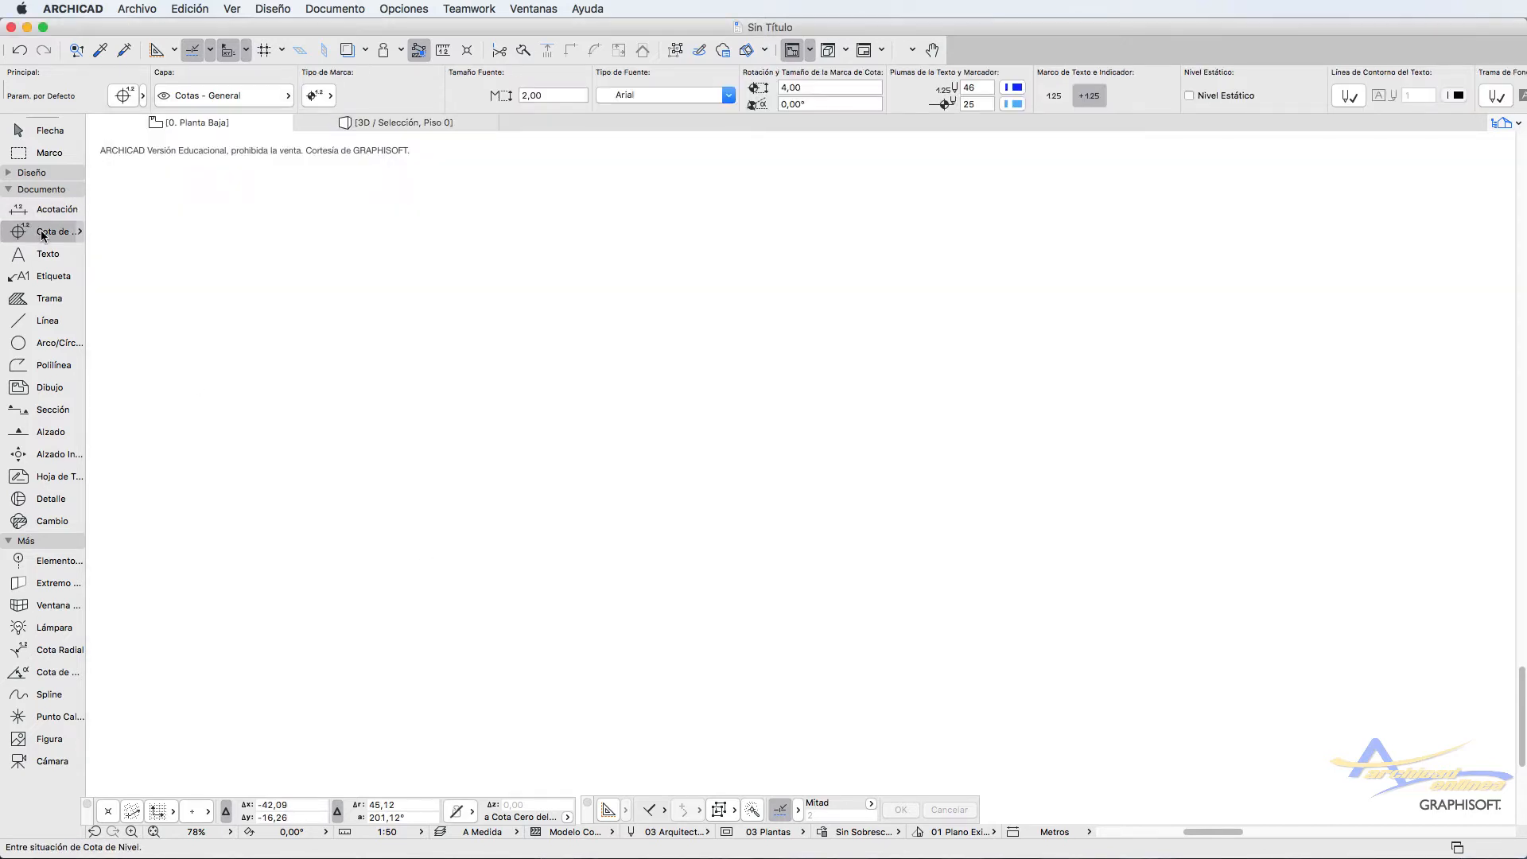
{"action": "double_click", "coordinate": [43, 234]}
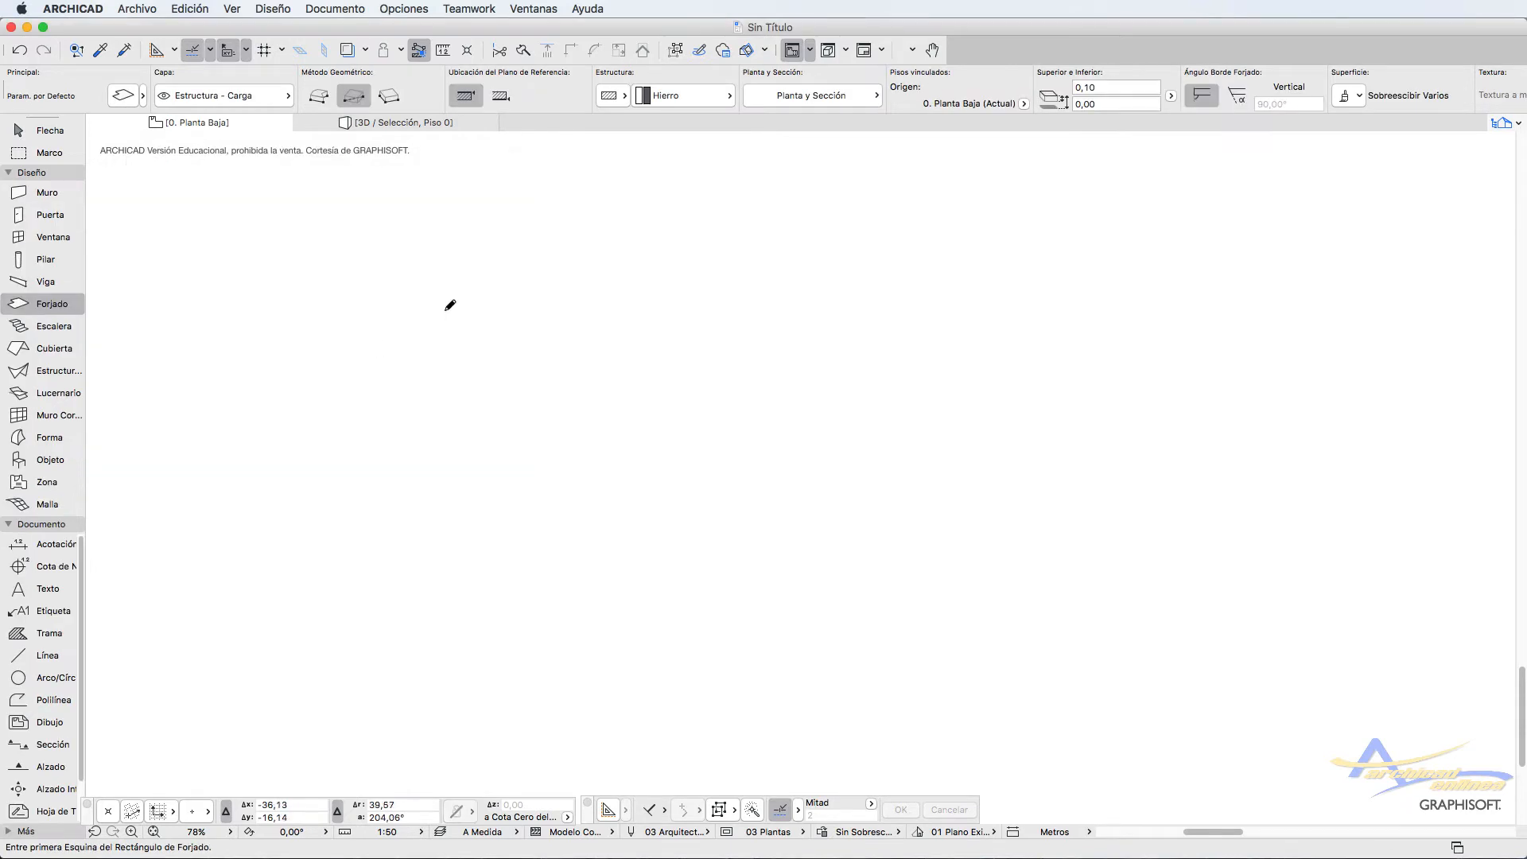
Step: Draw three separate rectangular slabs in a descending diagonal row on the ground floor plan
{"action": "left_click", "coordinate": [444, 310]}
{"action": "left_click", "coordinate": [512, 377]}
{"action": "left_click", "coordinate": [538, 339]}
{"action": "left_click", "coordinate": [599, 400]}
{"action": "left_click", "coordinate": [624, 382]}
{"action": "left_click", "coordinate": [688, 437]}
Step: Set the middle slab's elevation to 1,00 and the last slab's elevation to 1,50
{"action": "left_click", "coordinate": [569, 401], "text": "shift"}
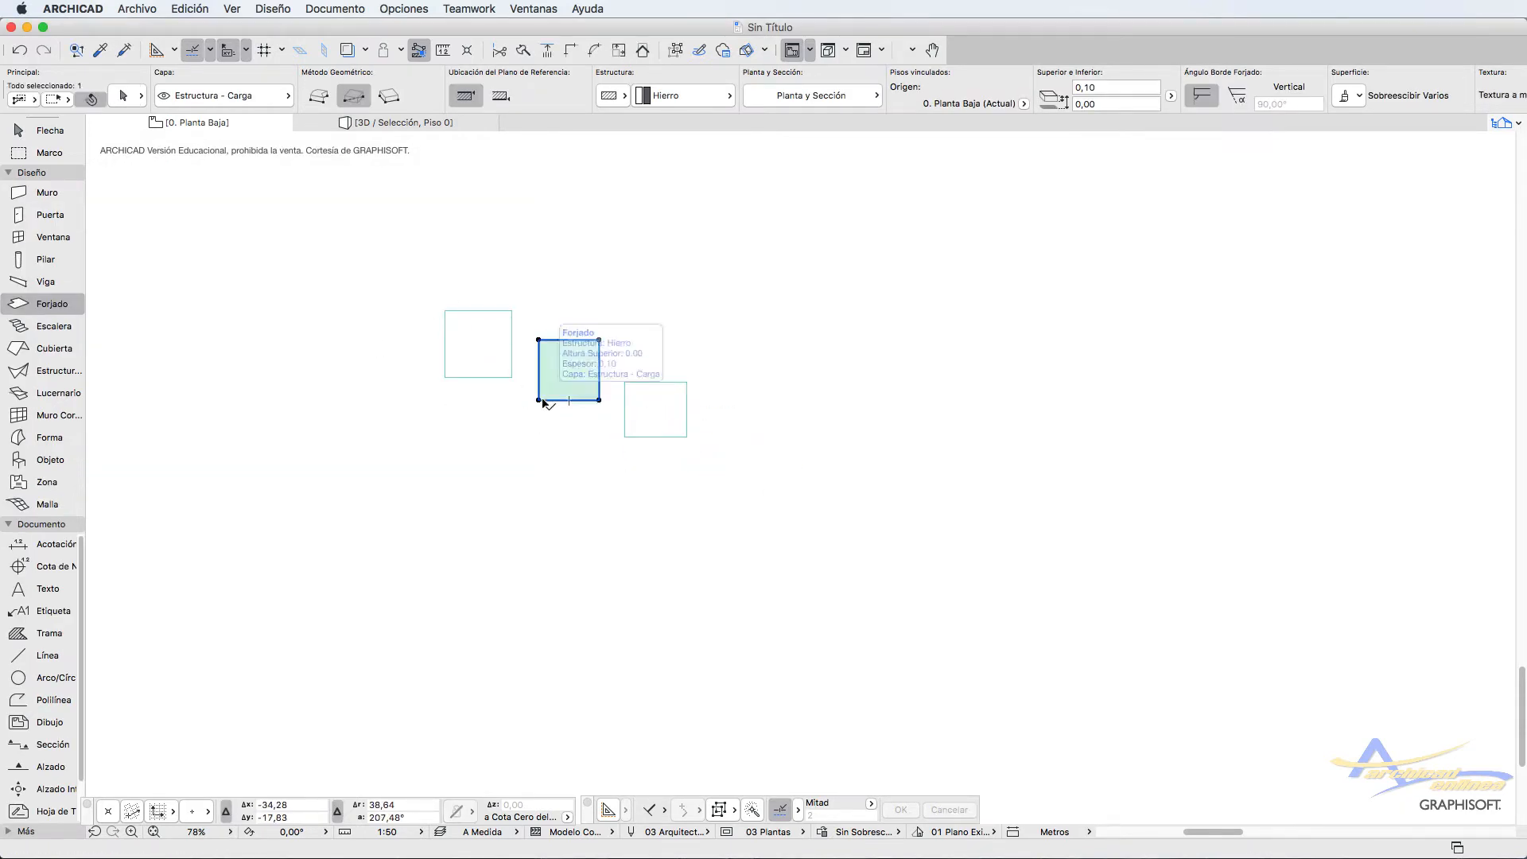
{"action": "left_click_drag", "start_coordinate": [1125, 103], "coordinate": [1000, 103]}
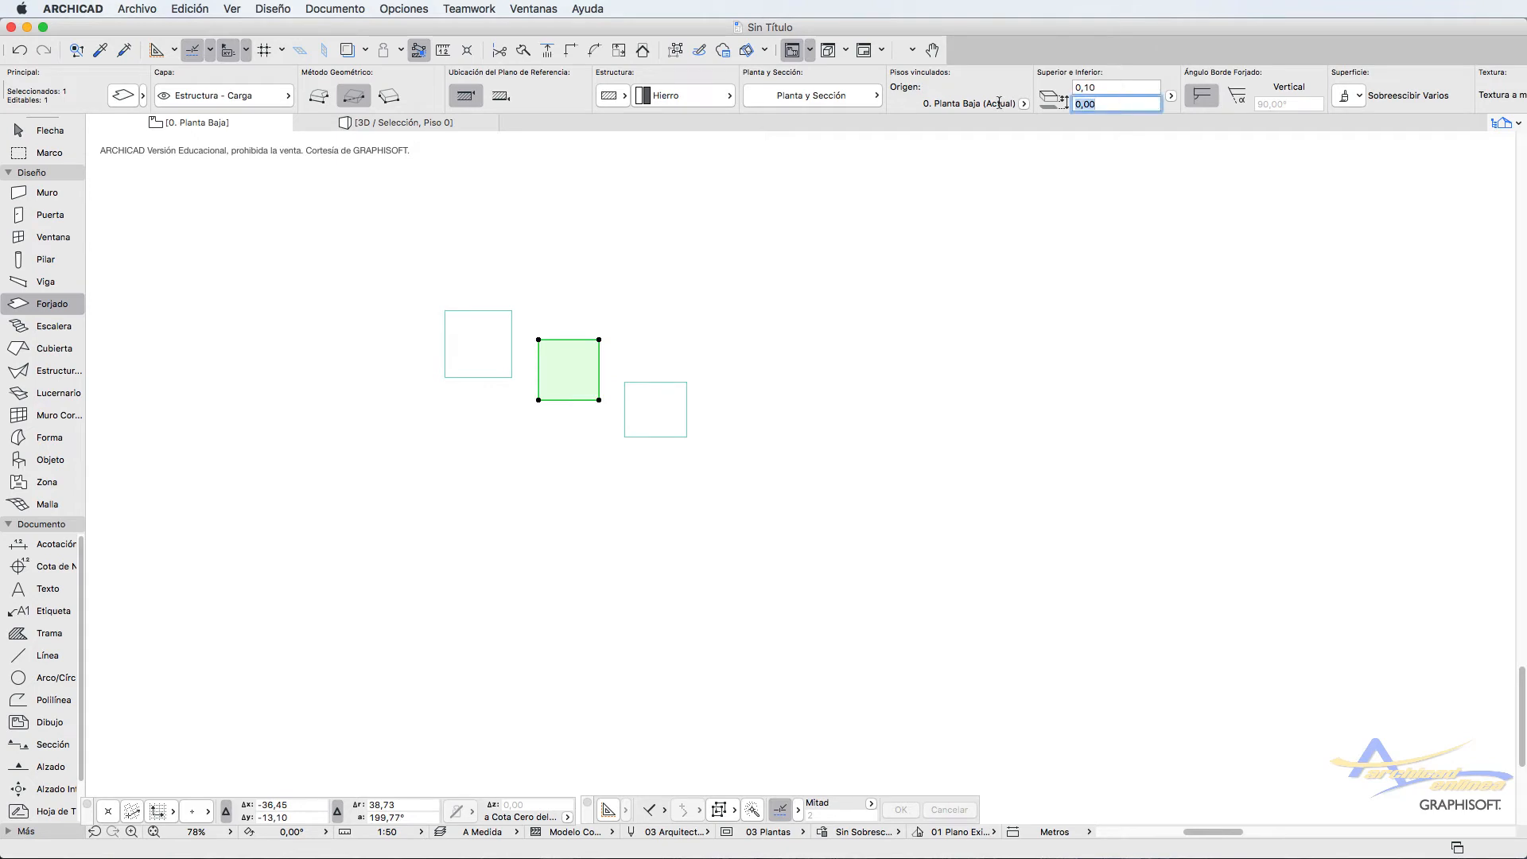
{"action": "key", "text": "Escape"}
{"action": "left_click", "coordinate": [687, 437], "text": "shift"}
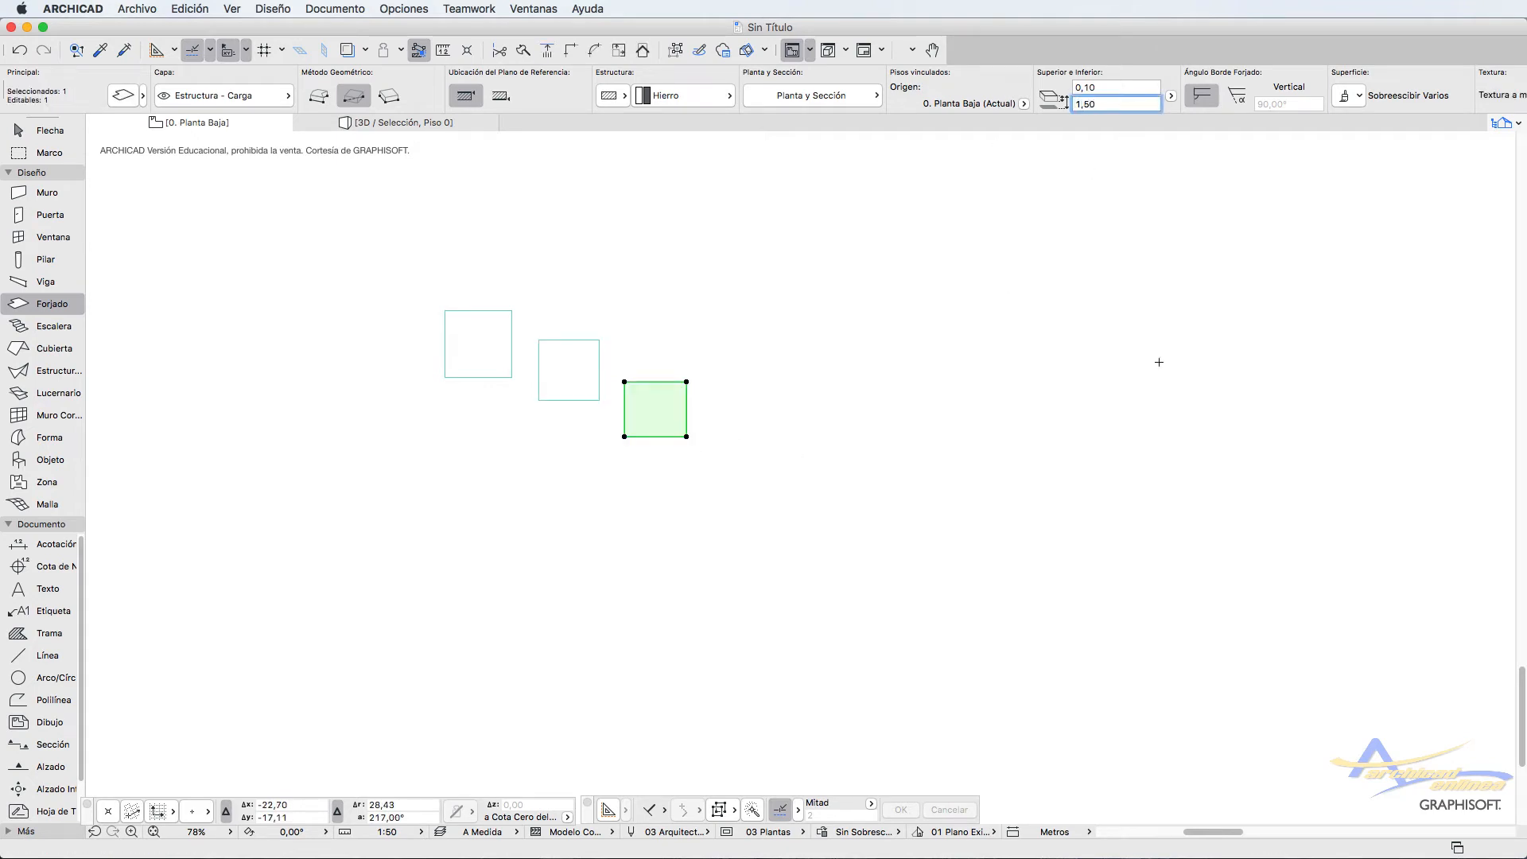
{"action": "key", "text": "Escape"}
Step: Place a level dimension inside each of the three slabs, using the tool's default settings
{"action": "left_click", "coordinate": [11, 176]}
{"action": "left_click", "coordinate": [47, 231]}
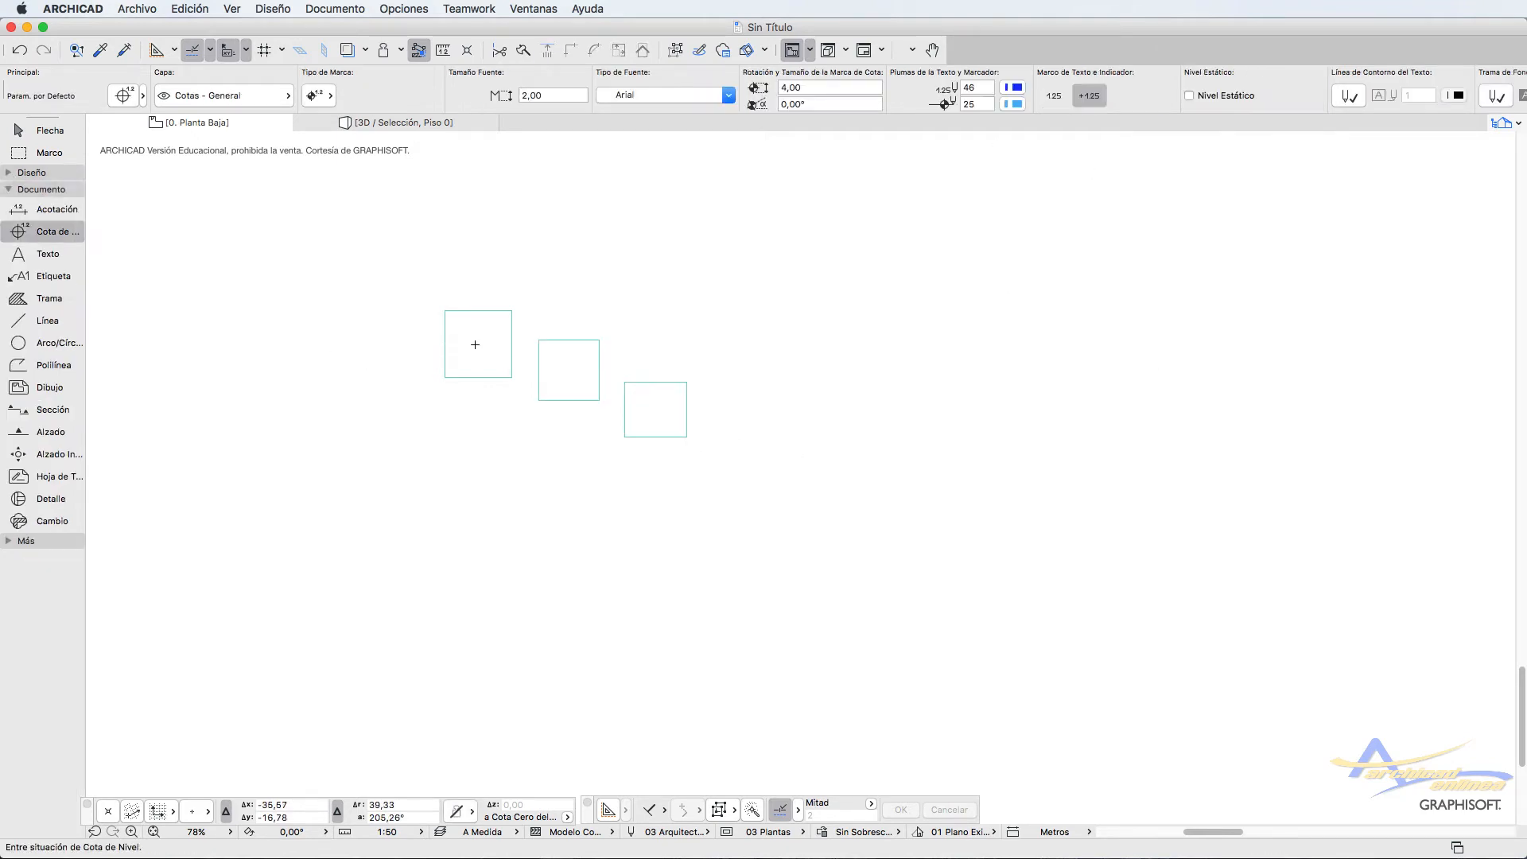
{"action": "double_click", "coordinate": [48, 231]}
{"action": "left_click", "coordinate": [467, 664]}
{"action": "left_click", "coordinate": [477, 349]}
{"action": "left_click", "coordinate": [563, 360]}
{"action": "left_click", "coordinate": [651, 401]}
{"action": "scroll", "coordinate": [483, 279], "scroll_direction": "up", "scroll_amount": 5}
Step: Show the three slabs and their level dimensions' area in 3D and orbit around them to compare their heights
{"action": "left_click", "coordinate": [47, 130]}
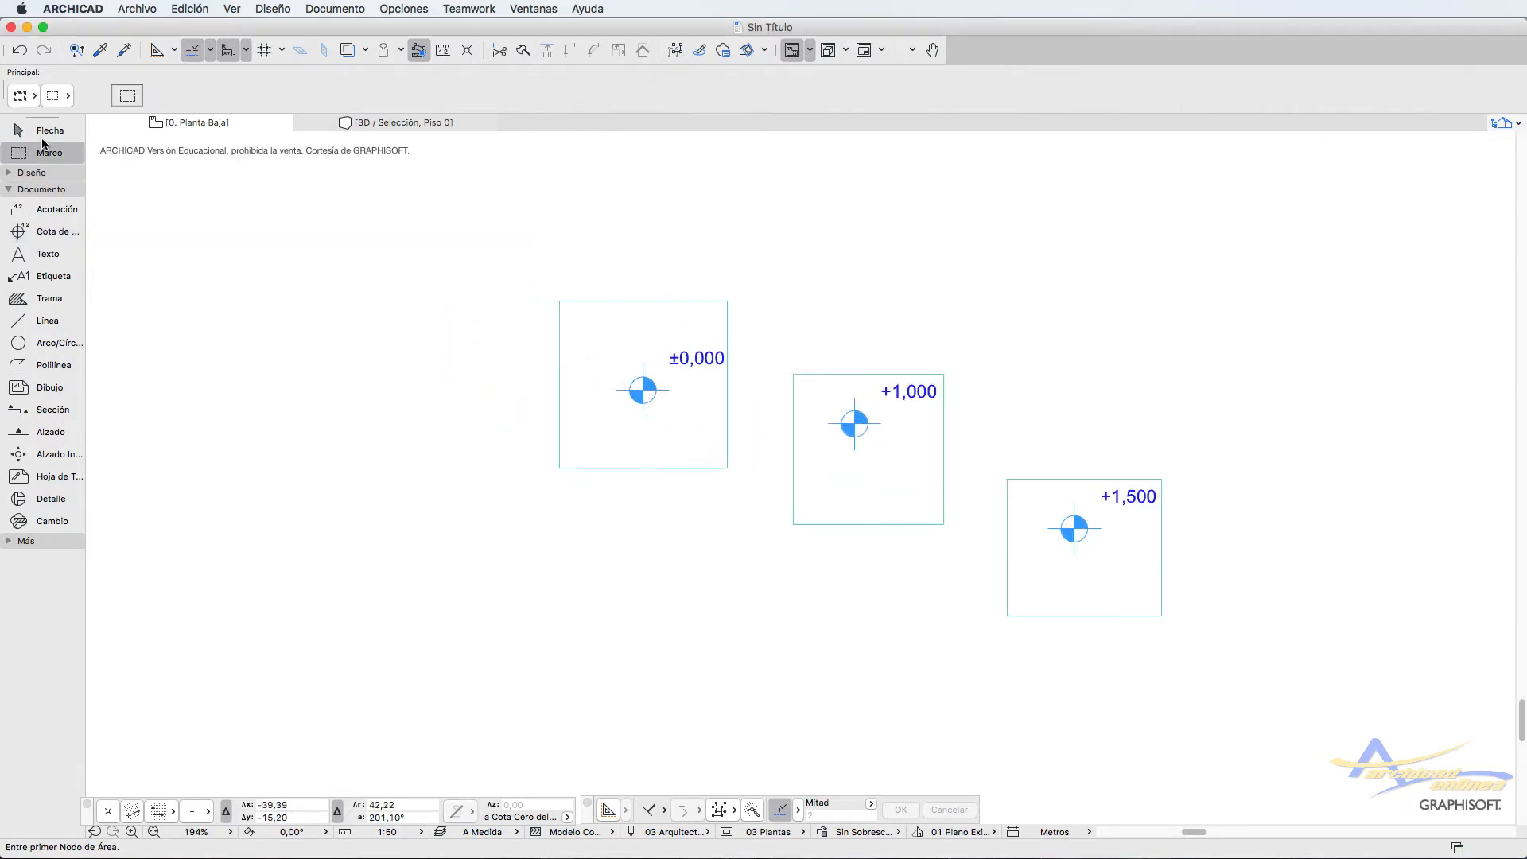
{"action": "left_click_drag", "start_coordinate": [382, 243], "coordinate": [1108, 607]}
{"action": "right_click", "coordinate": [1239, 648]}
{"action": "left_click", "coordinate": [1297, 857]}
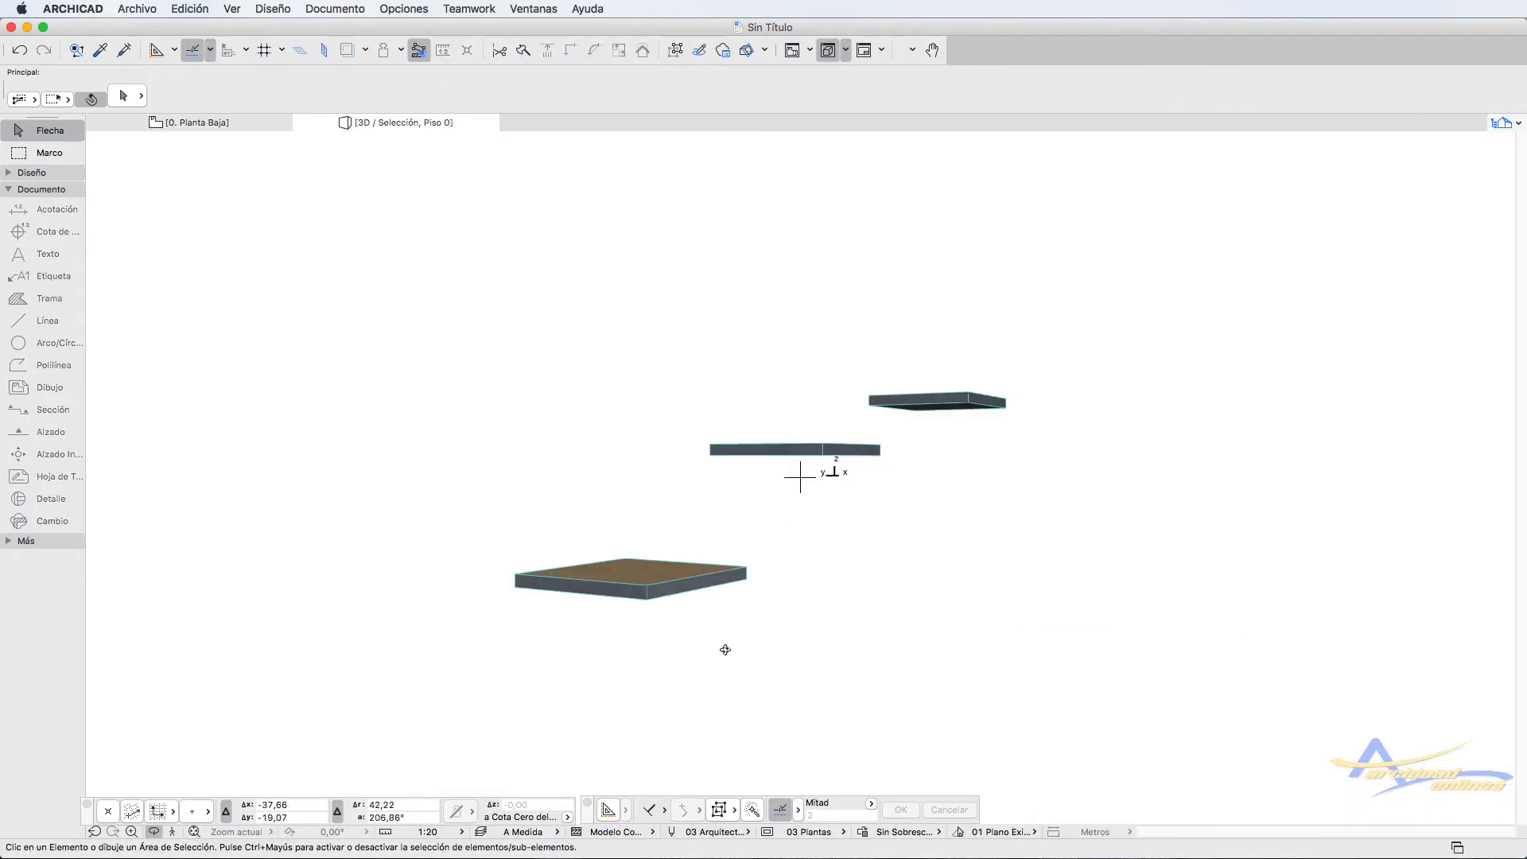
{"action": "middle_click_drag", "start_coordinate": [723, 651], "coordinate": [679, 691], "text": "shift"}
{"action": "mouse_move", "coordinate": [777, 681]}
{"action": "middle_mouse_down", "text": "shift"}
{"action": "mouse_move", "coordinate": [624, 586]}
{"action": "mouse_move", "coordinate": [832, 665]}
{"action": "middle_mouse_up", "text": "shift"}
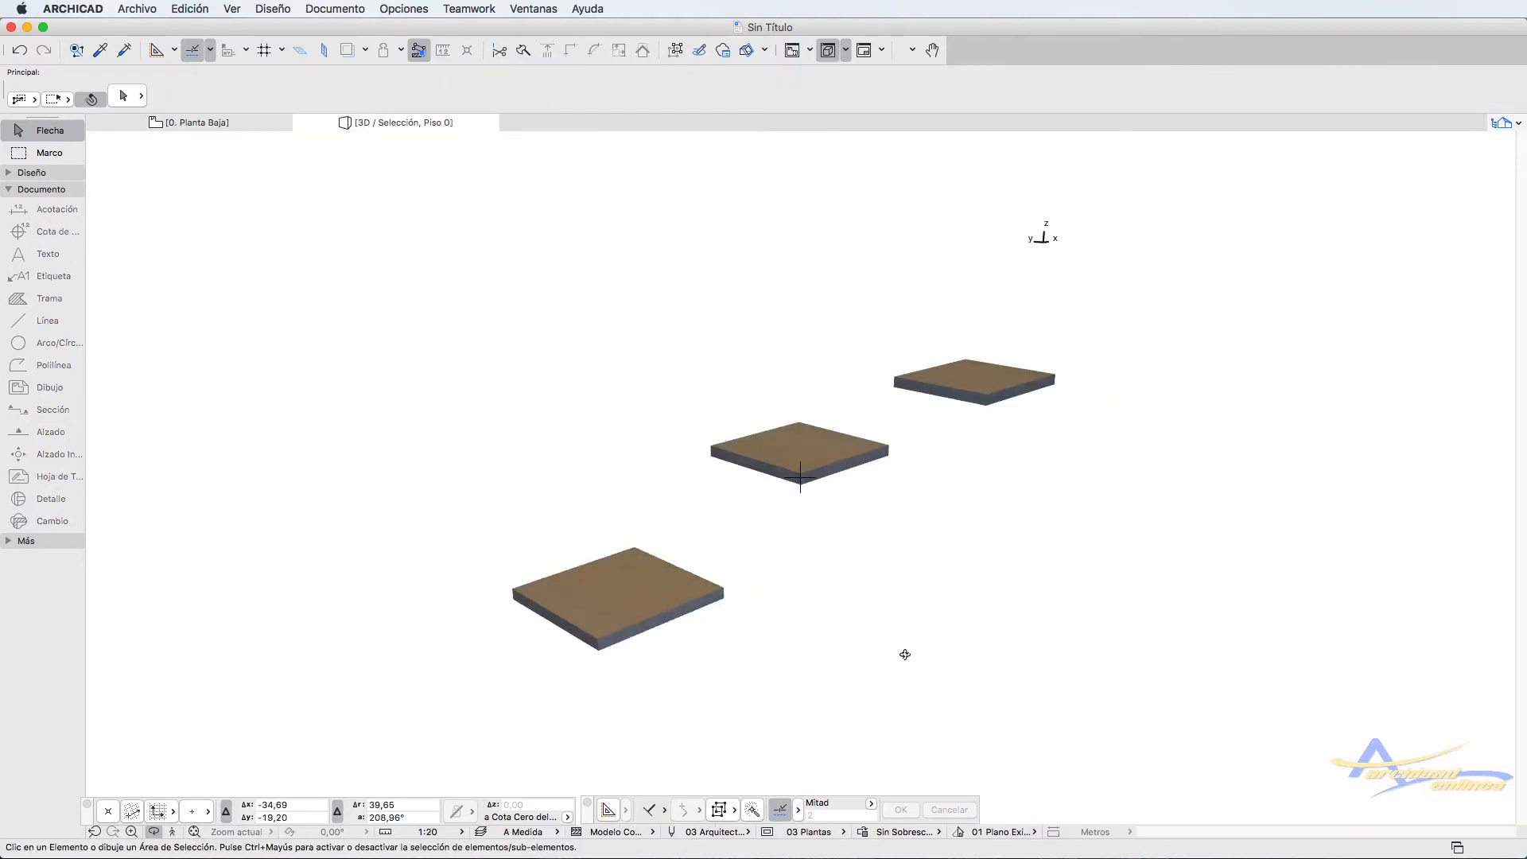
Step: Return to the ground floor plan and review the settings of the three selected level dimensions, leaving them as they are
{"action": "left_click", "coordinate": [203, 123]}
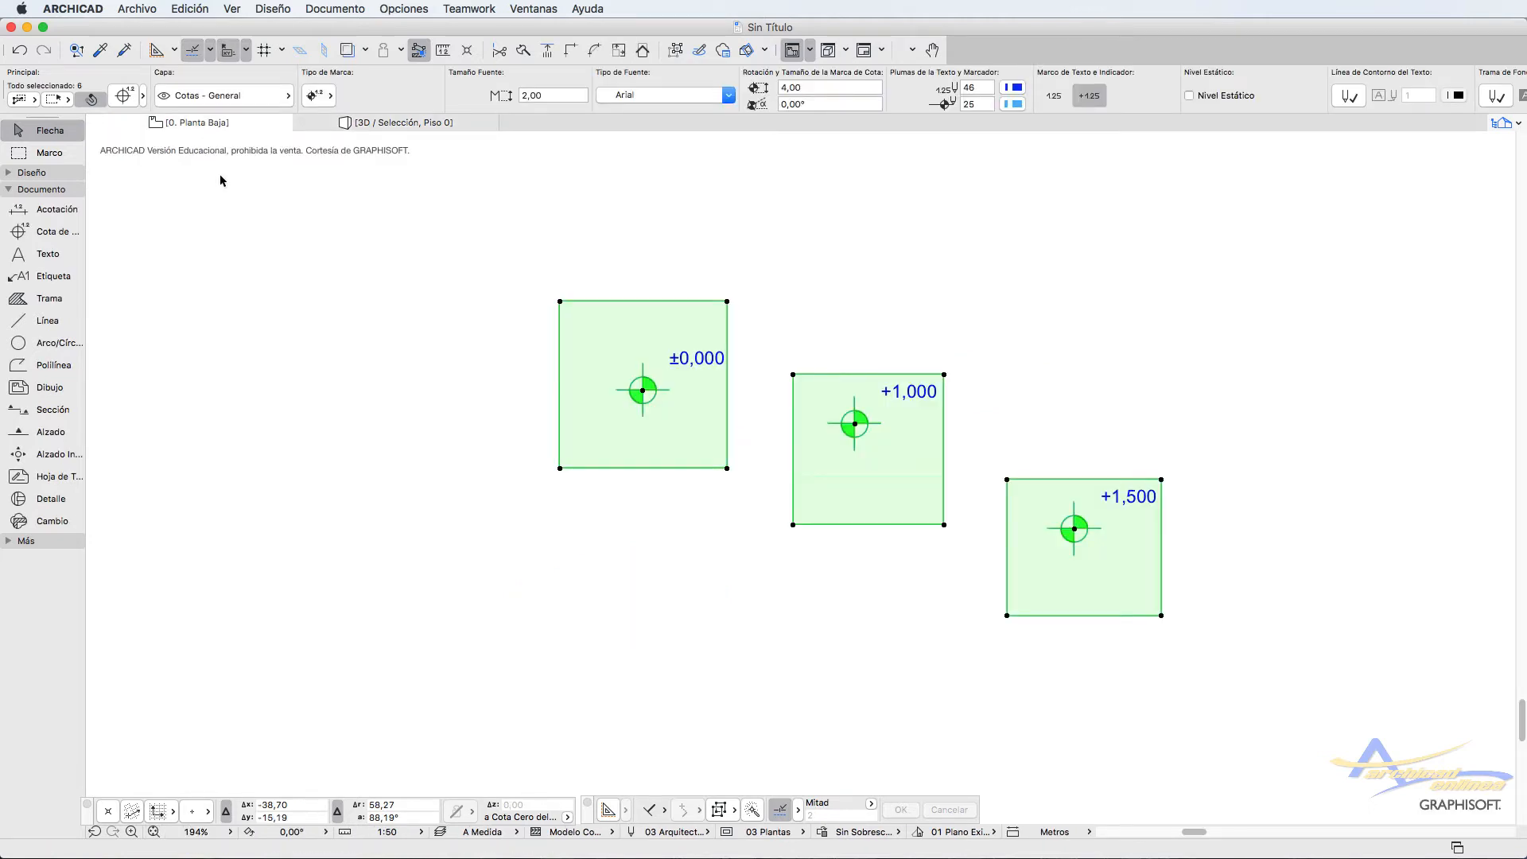
{"action": "double_click", "coordinate": [48, 231]}
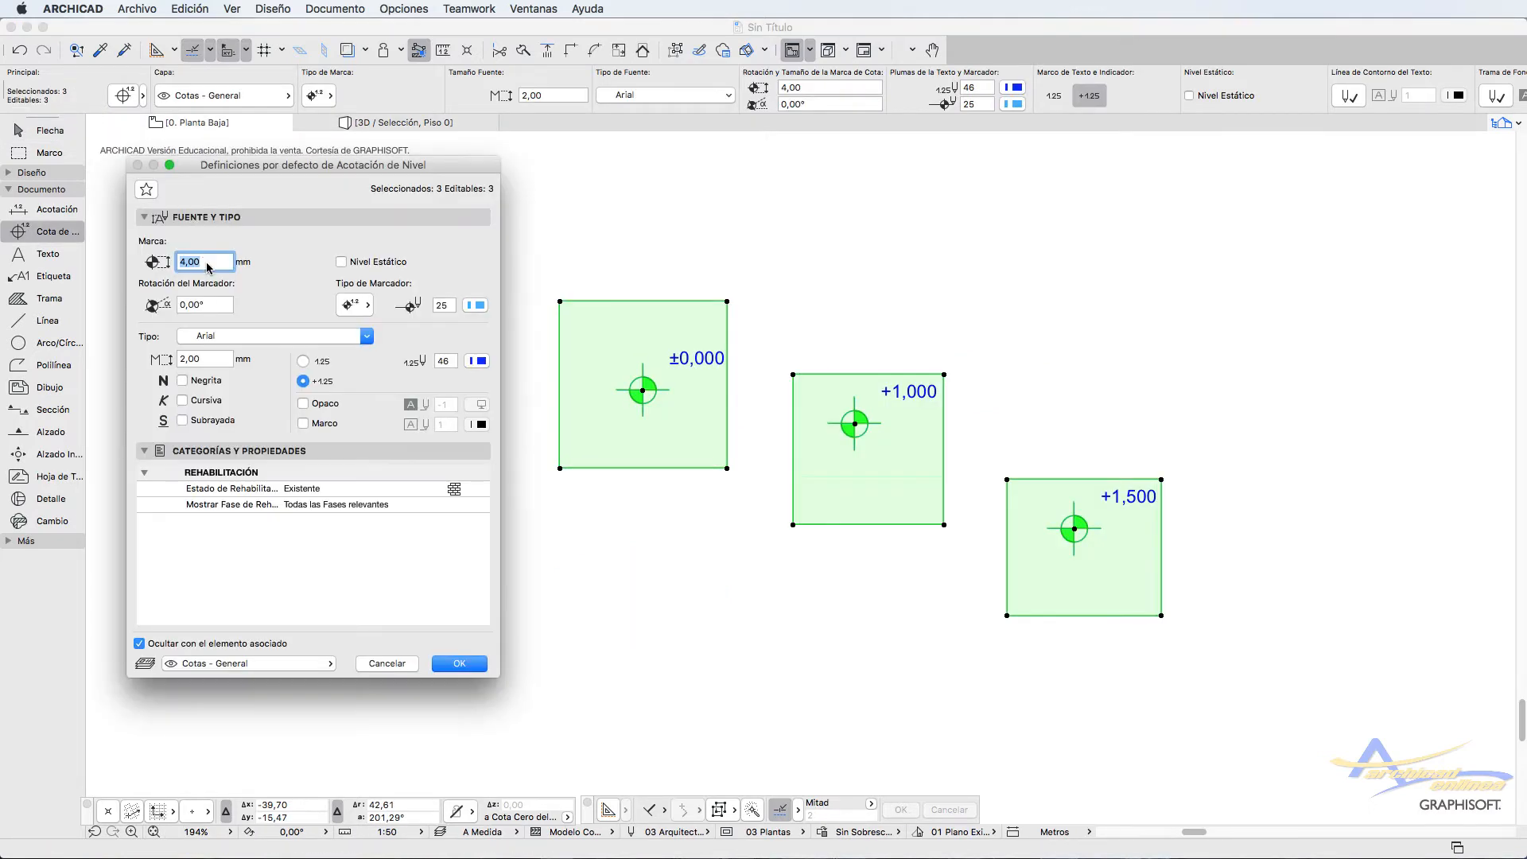
{"action": "left_click", "coordinate": [475, 673]}
Step: Examine the text settings of the level dimensions, including the list of available fonts, and accept them without changes
{"action": "scroll", "coordinate": [170, 266], "scroll_direction": "down", "scroll_amount": 2}
{"action": "double_click", "coordinate": [48, 254]}
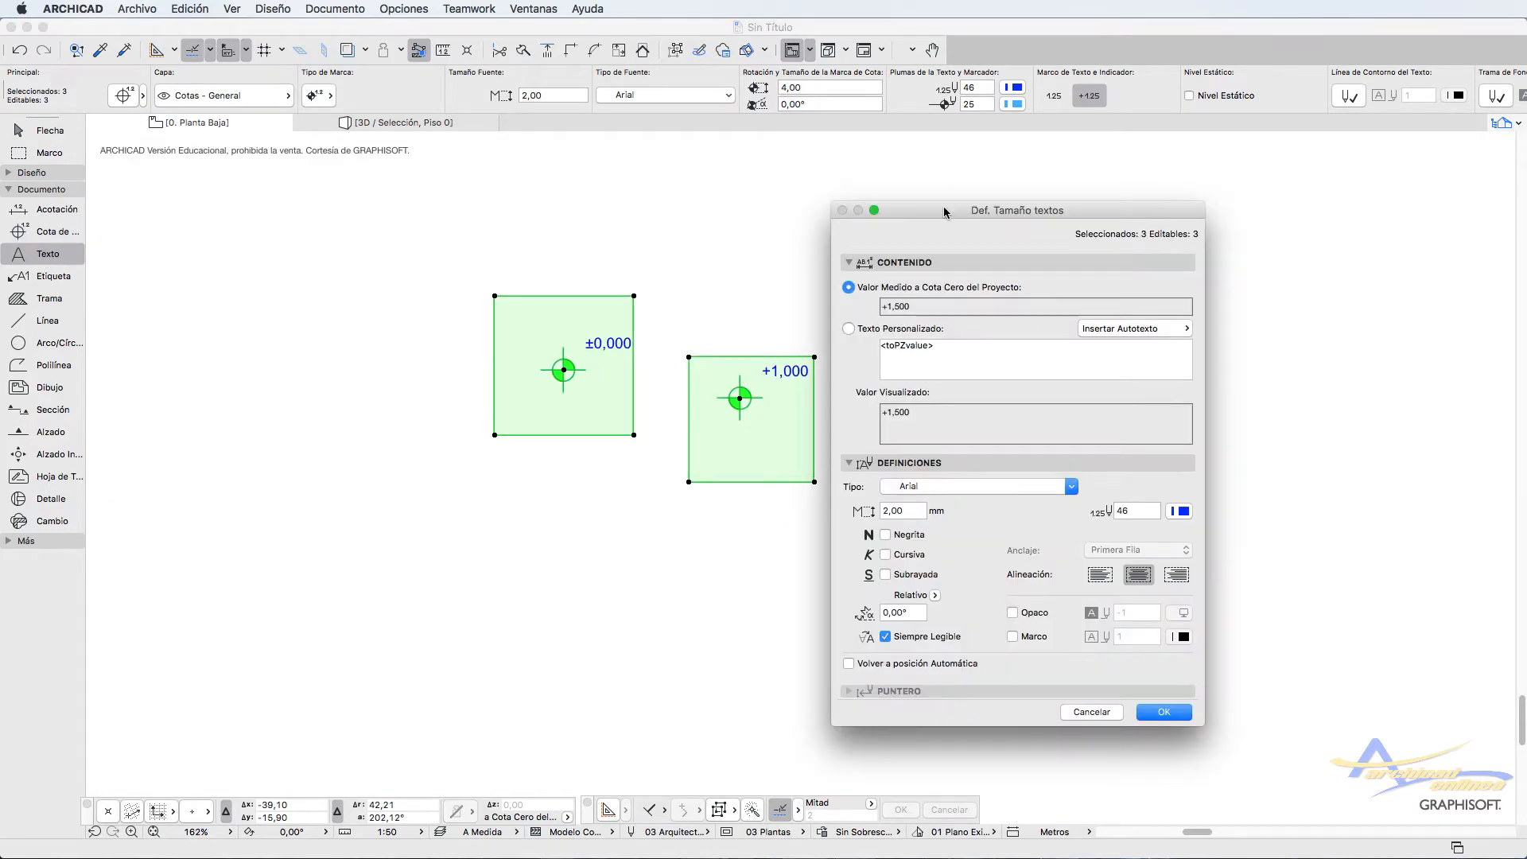
{"action": "mouse_move", "coordinate": [946, 210]}
{"action": "left_mouse_down"}
{"action": "mouse_move", "coordinate": [203, 142]}
{"action": "mouse_move", "coordinate": [258, 154]}
{"action": "left_mouse_up"}
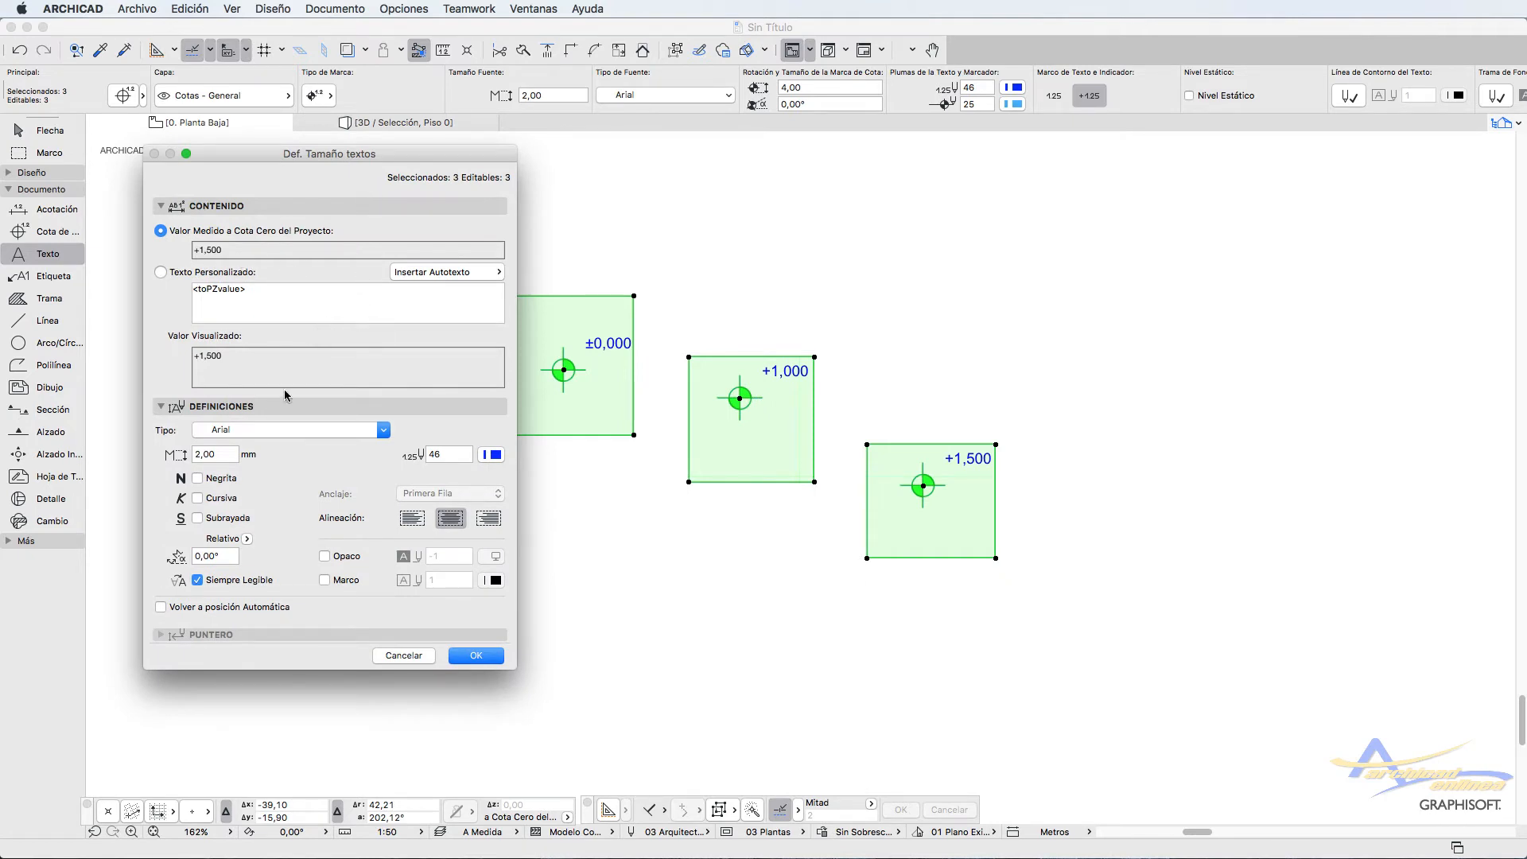
{"action": "left_click", "coordinate": [383, 431]}
{"action": "scroll", "coordinate": [370, 533], "scroll_direction": "down", "scroll_amount": 5}
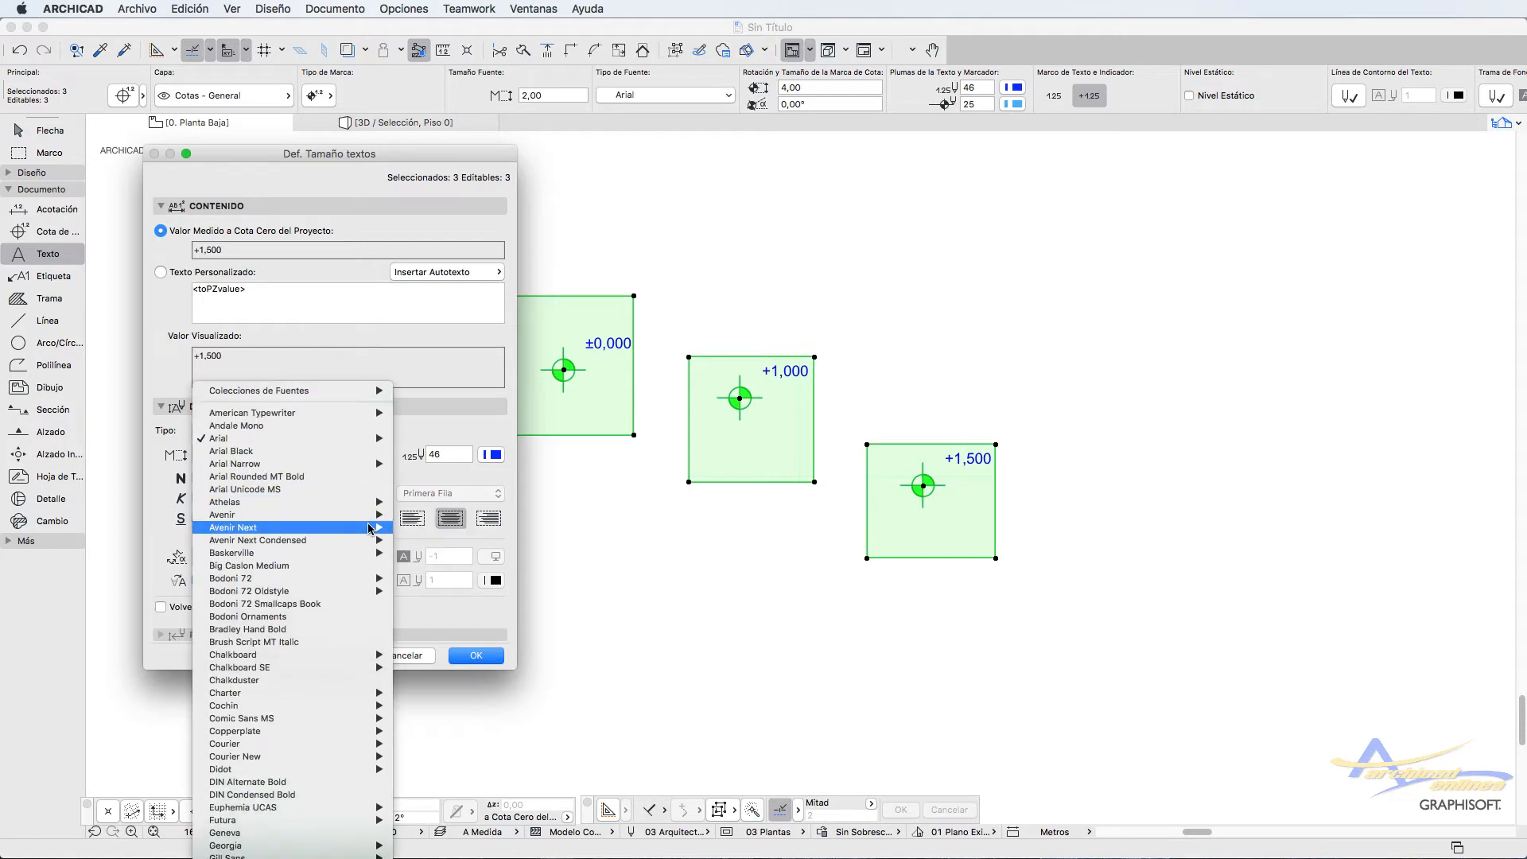
{"action": "mouse_move", "coordinate": [370, 524]}
{"action": "scroll", "coordinate": [370, 527], "scroll_direction": "down", "scroll_amount": 10}
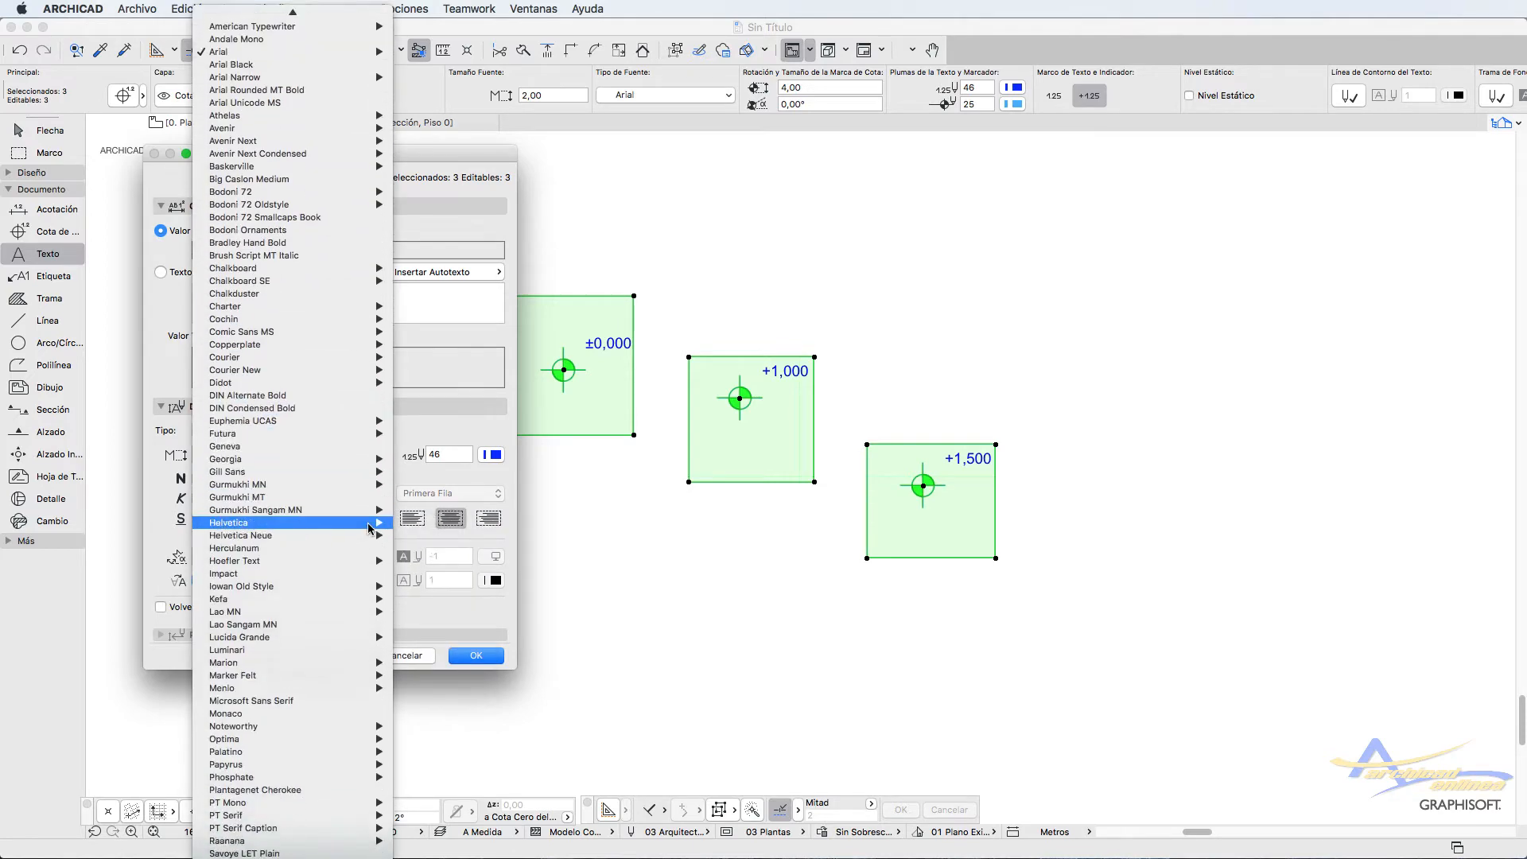
{"action": "scroll", "coordinate": [368, 524], "scroll_direction": "down", "scroll_amount": 8}
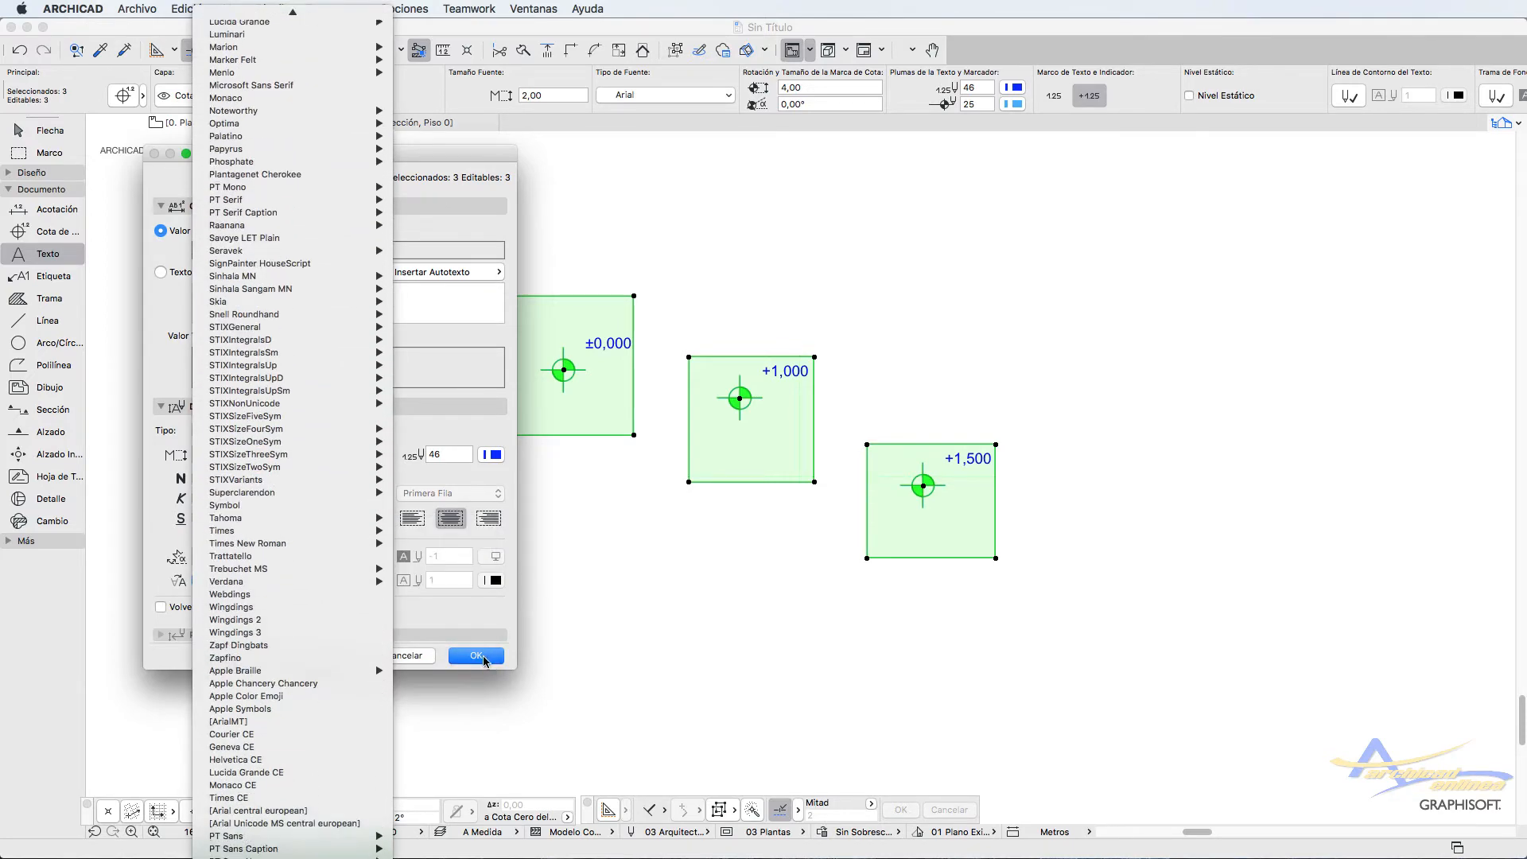
{"action": "left_click", "coordinate": [482, 657]}
{"action": "left_click", "coordinate": [476, 656]}
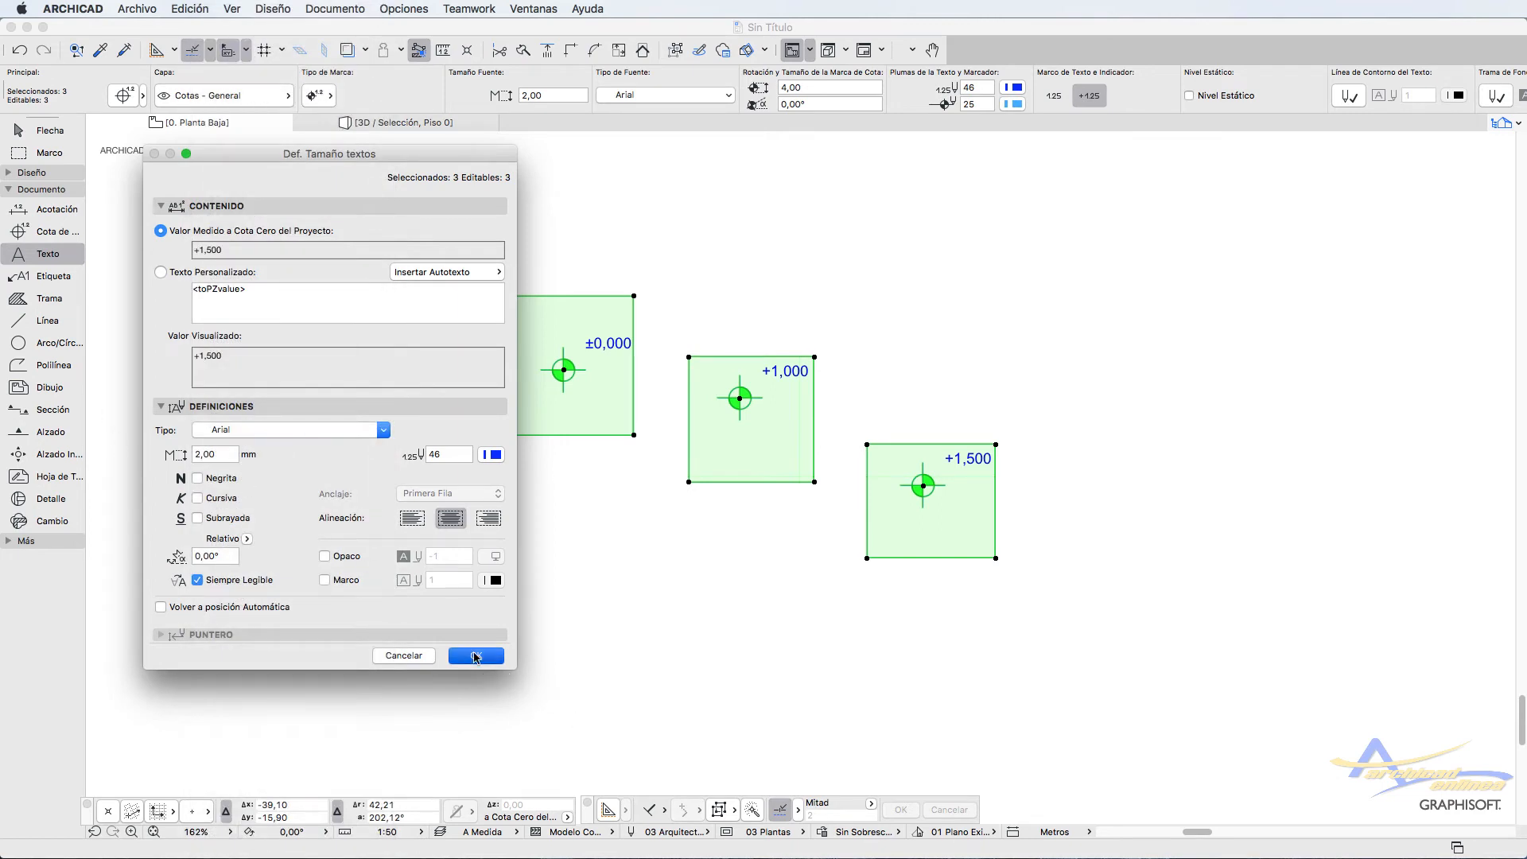
Step: Examine the available label types in the default label settings, including Texto, Etiqueta Categorías y Propiedades and Etiqueta Genérica 20
{"action": "left_click", "coordinate": [49, 281]}
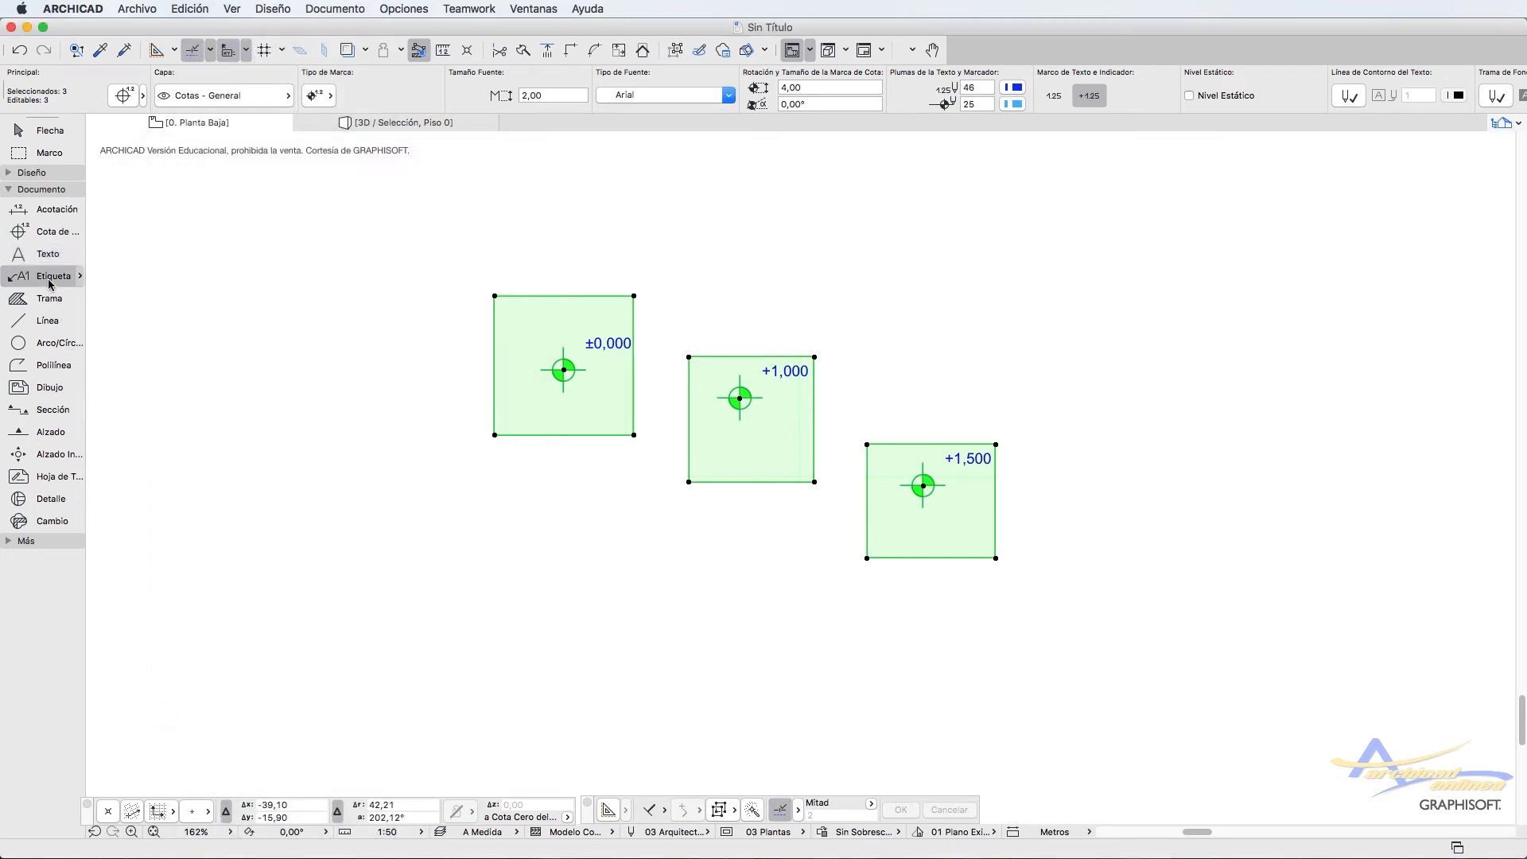
{"action": "double_click", "coordinate": [51, 284]}
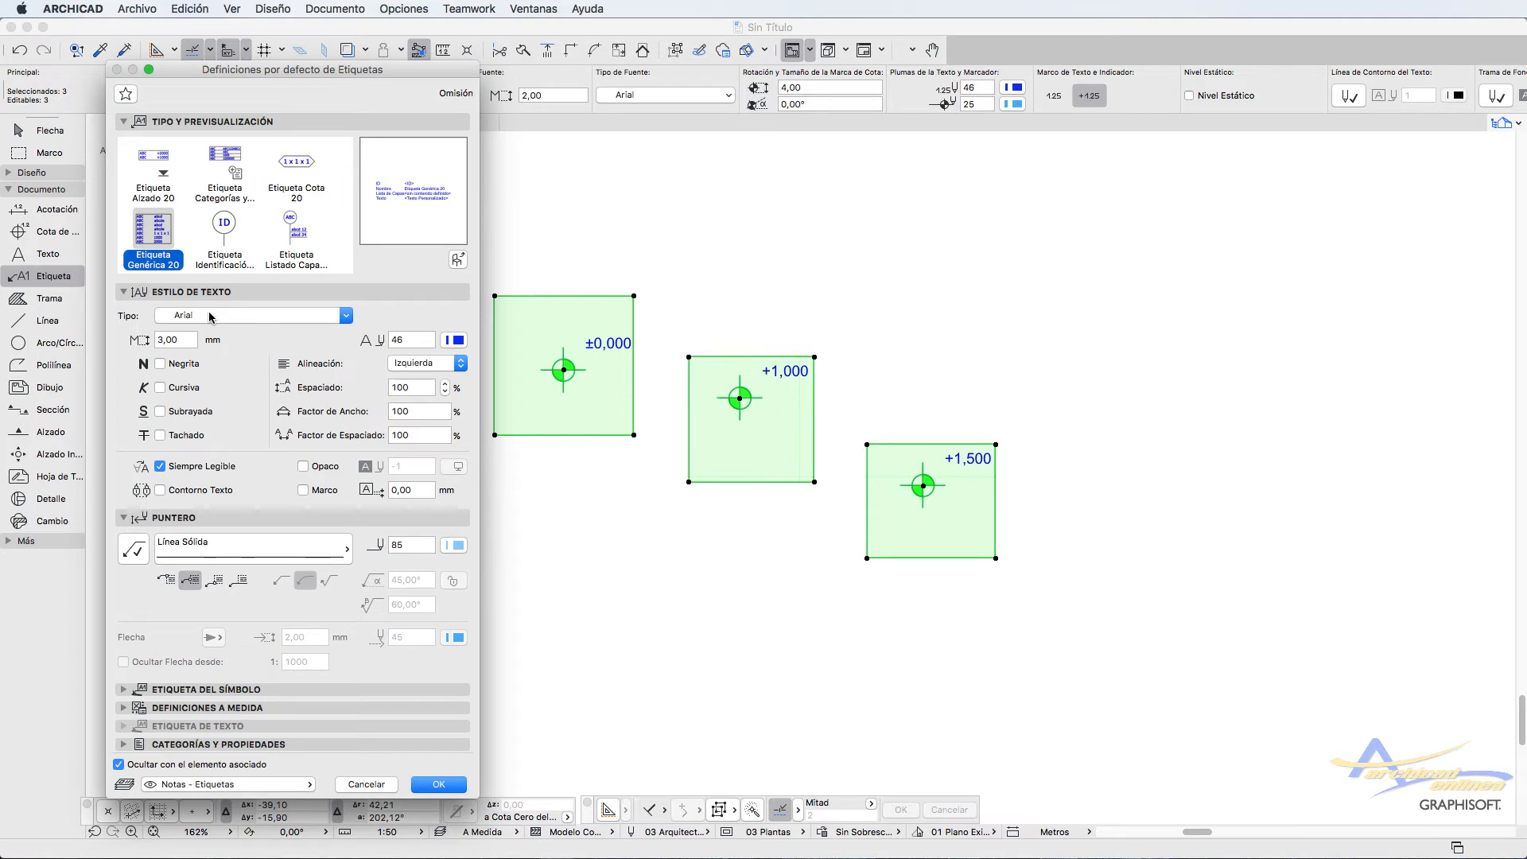
{"action": "scroll", "coordinate": [181, 179], "scroll_direction": "up", "scroll_amount": 2}
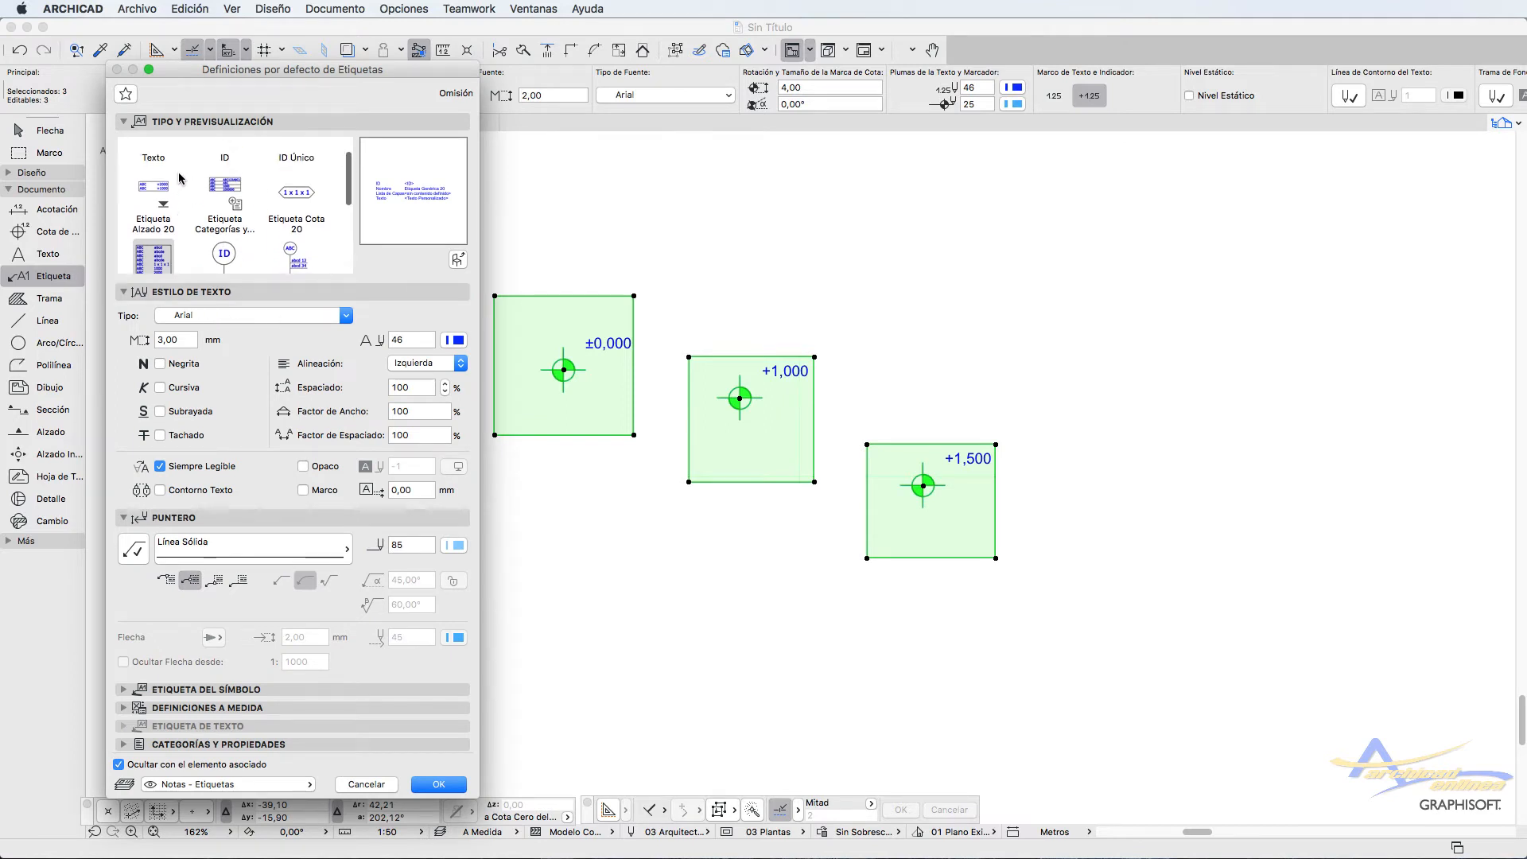
{"action": "scroll", "coordinate": [181, 178], "scroll_direction": "up", "scroll_amount": 2}
{"action": "left_click", "coordinate": [170, 180]}
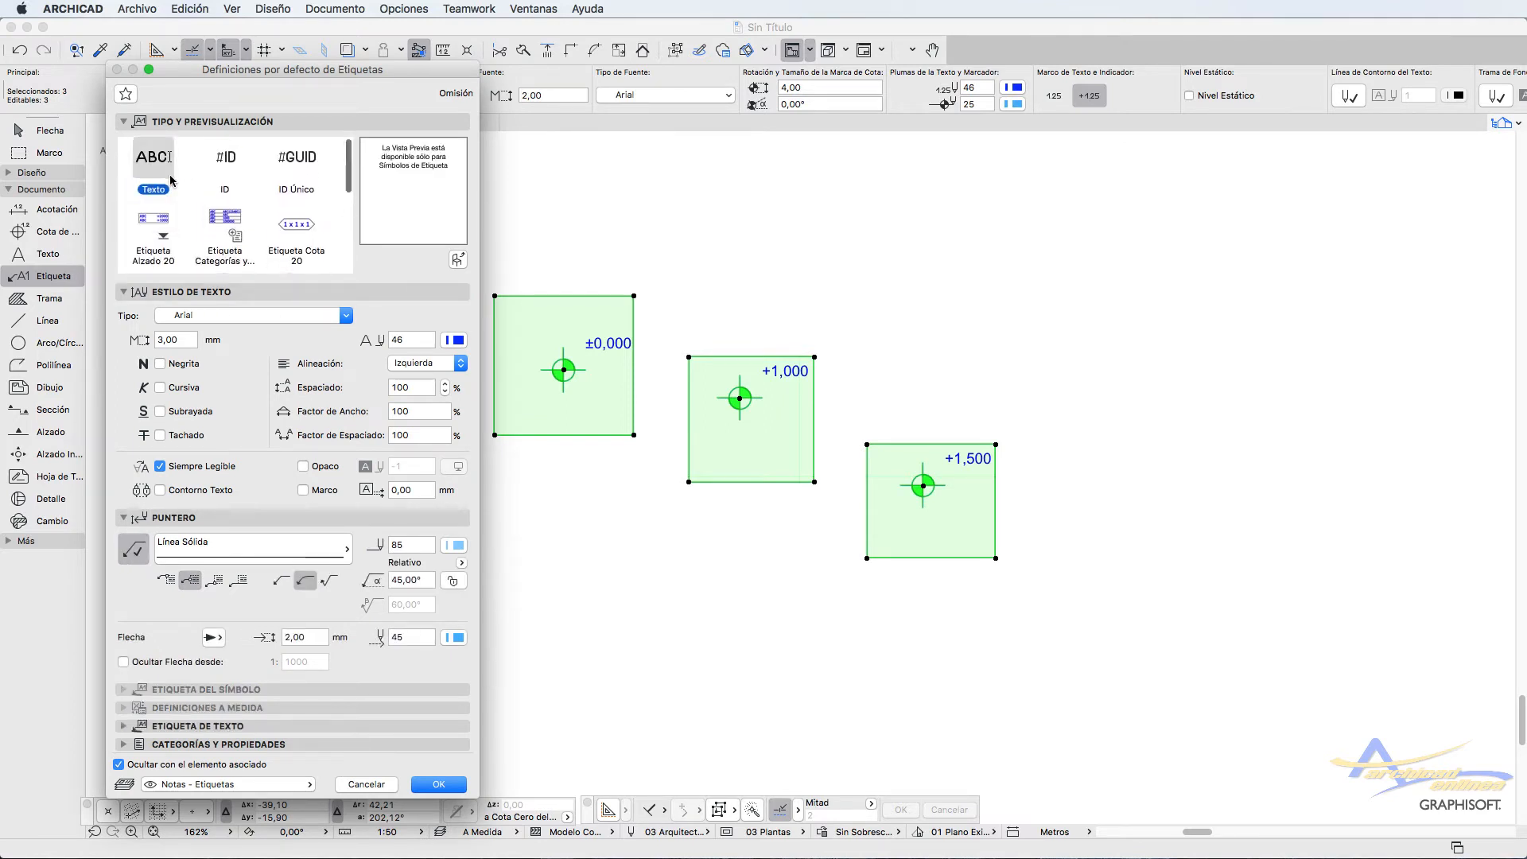
{"action": "left_click", "coordinate": [239, 242]}
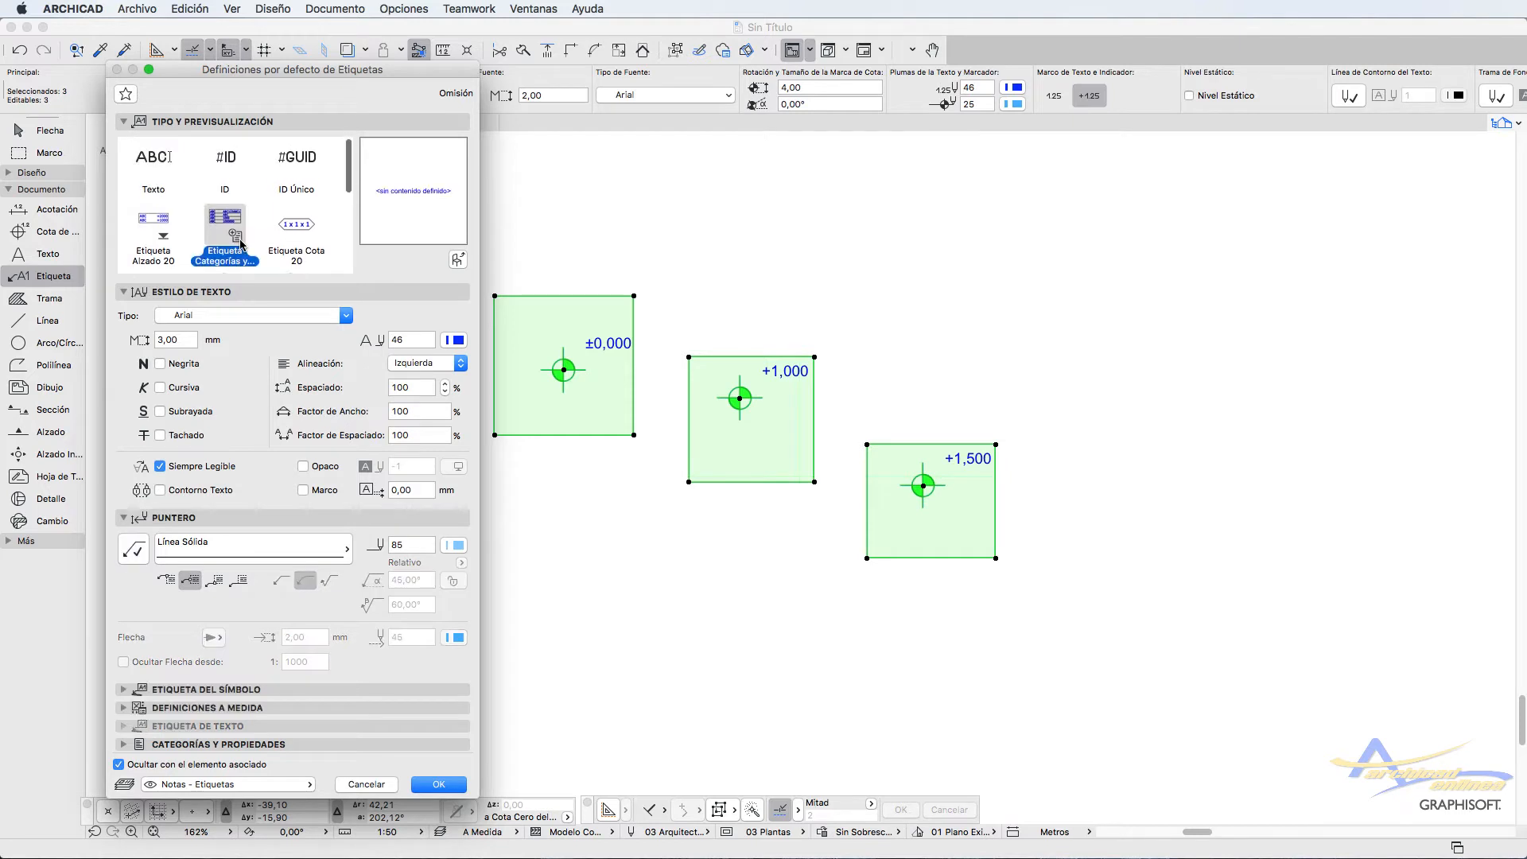
{"action": "scroll", "coordinate": [199, 231], "scroll_direction": "down", "scroll_amount": 2}
{"action": "left_click", "coordinate": [138, 249]}
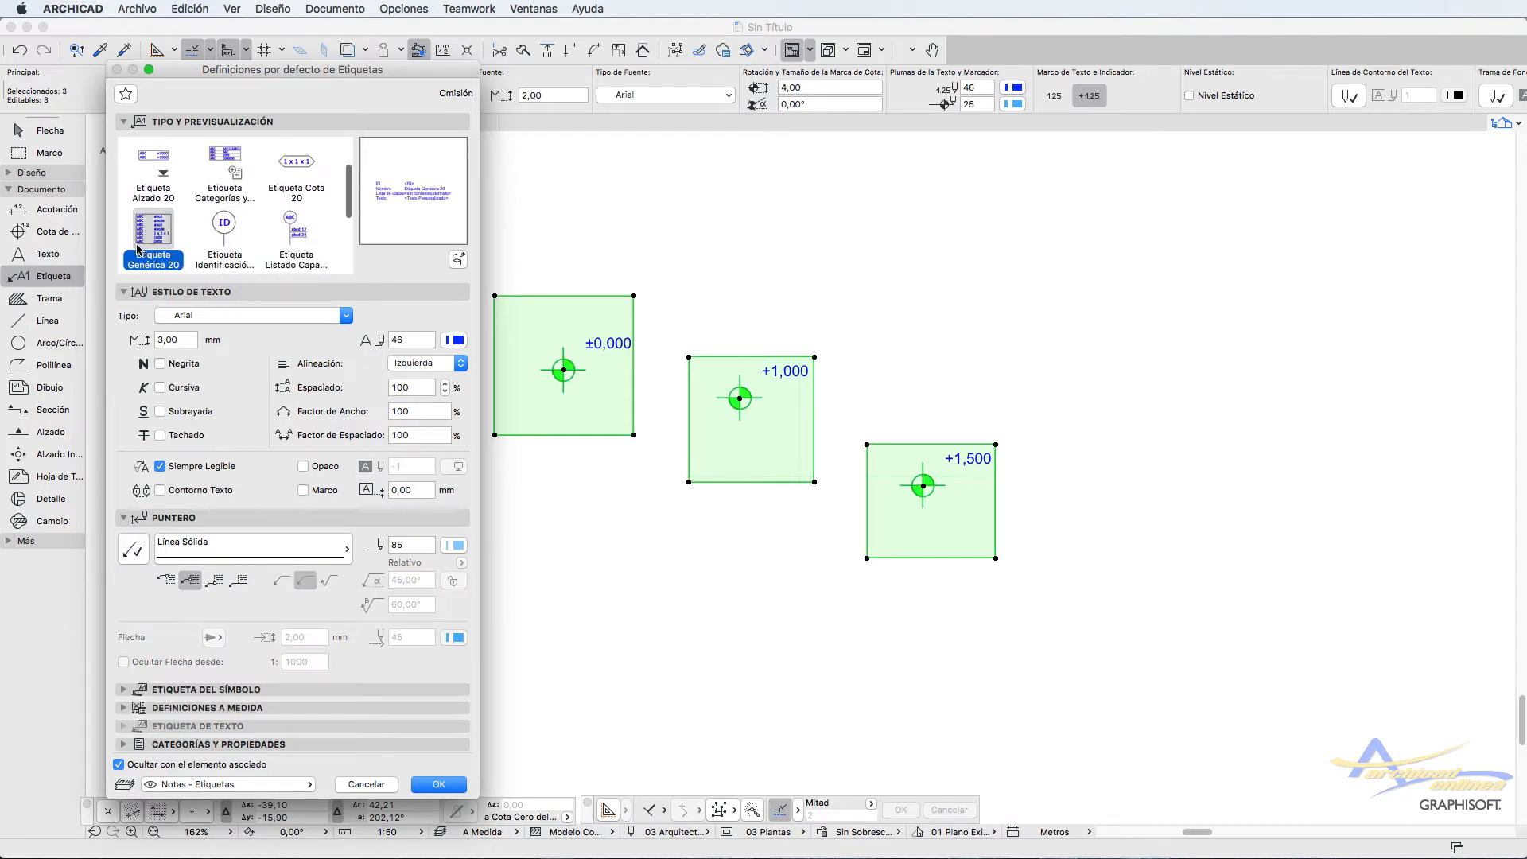
{"action": "scroll", "coordinate": [230, 248], "scroll_direction": "down", "scroll_amount": 1}
{"action": "scroll", "coordinate": [230, 248], "scroll_direction": "down", "scroll_amount": 2}
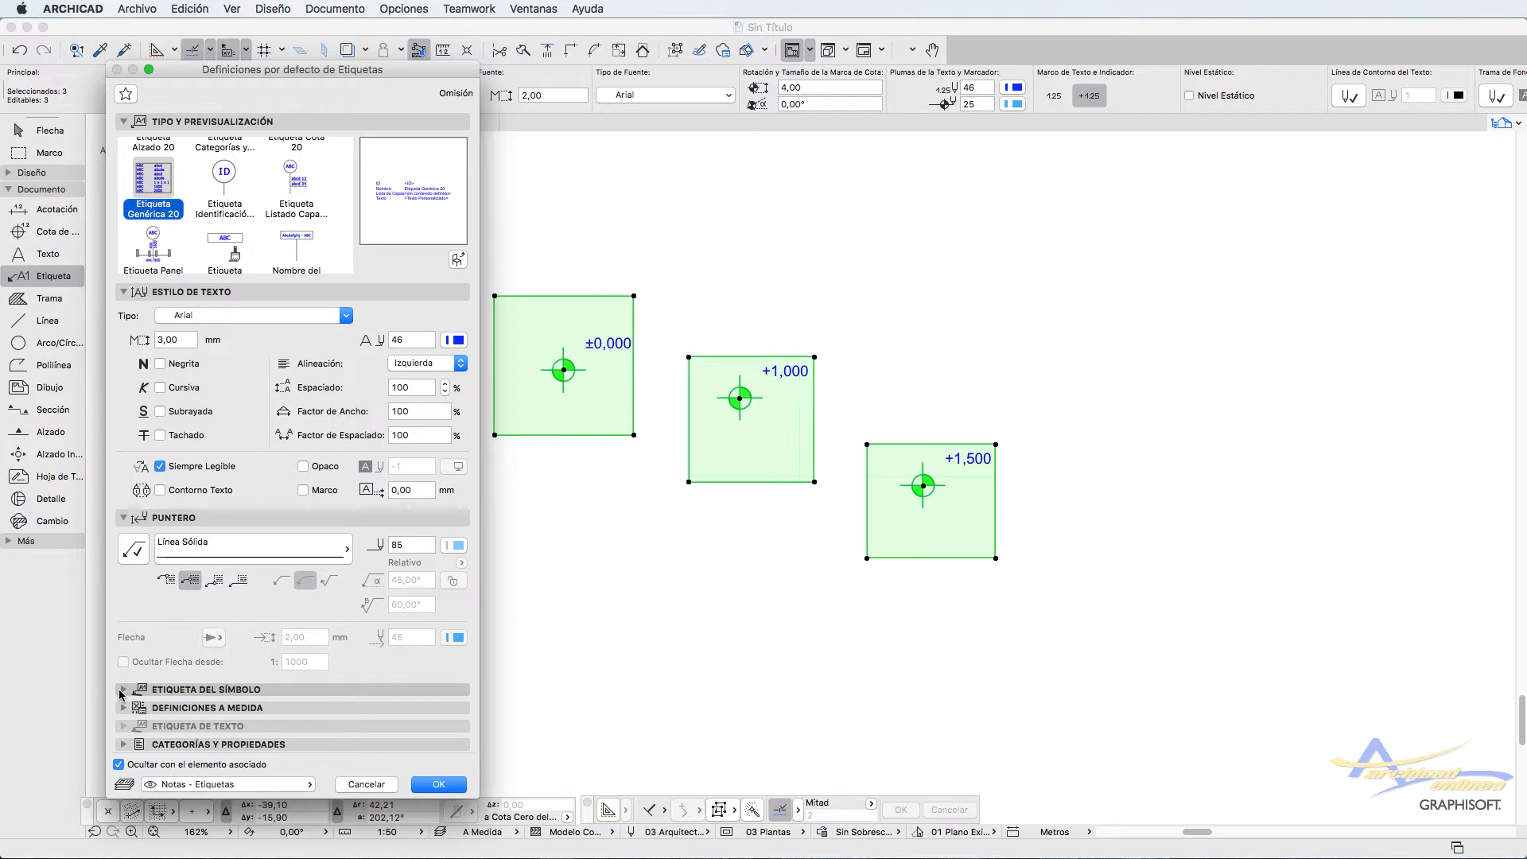
{"action": "scroll", "coordinate": [338, 230], "scroll_direction": "down", "scroll_amount": 1}
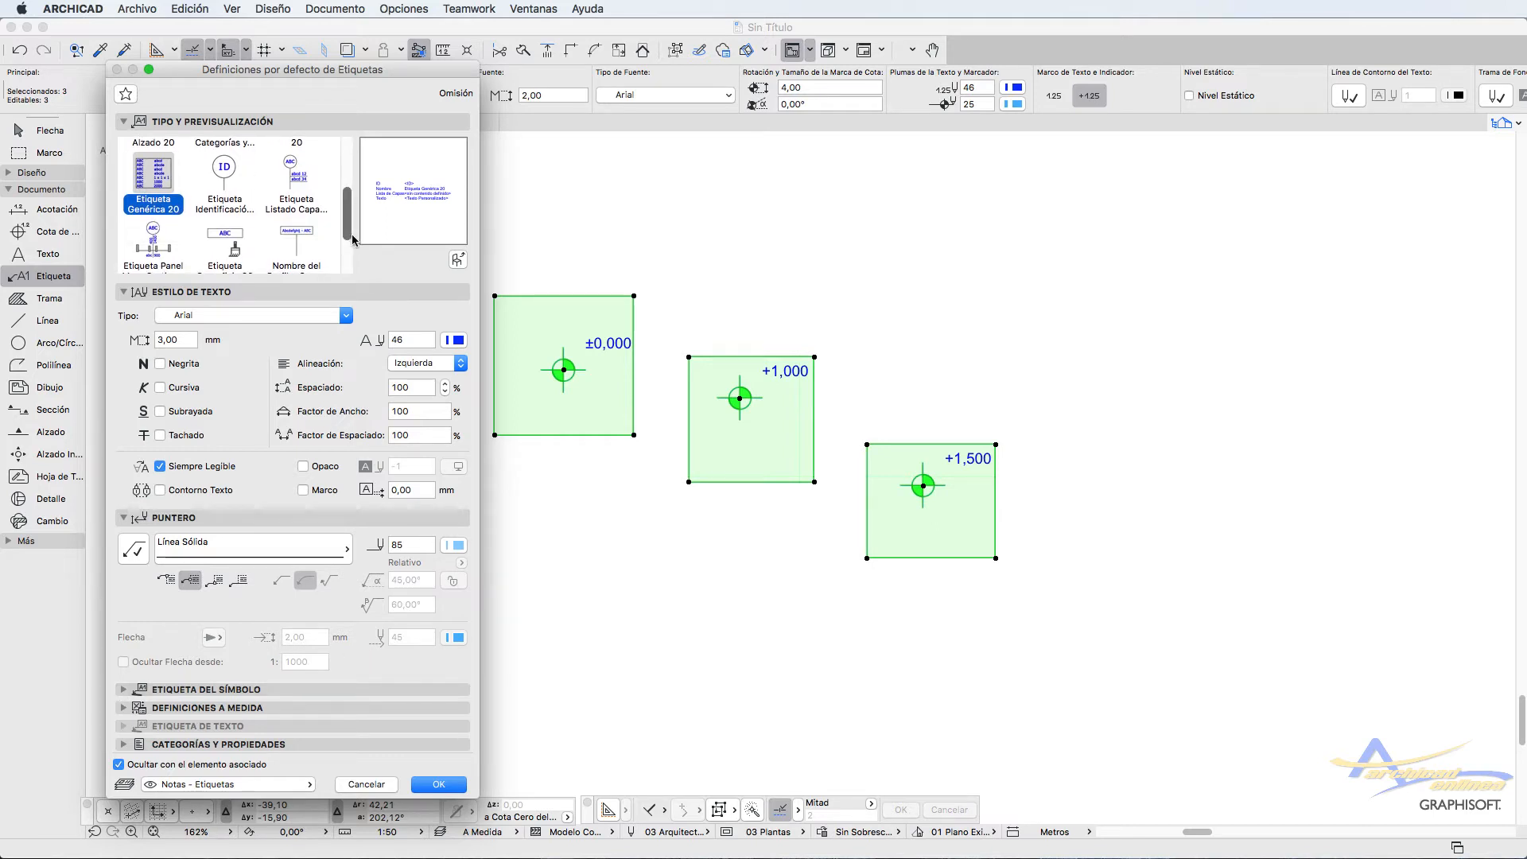
{"action": "scroll", "coordinate": [322, 232], "scroll_direction": "up", "scroll_amount": 2}
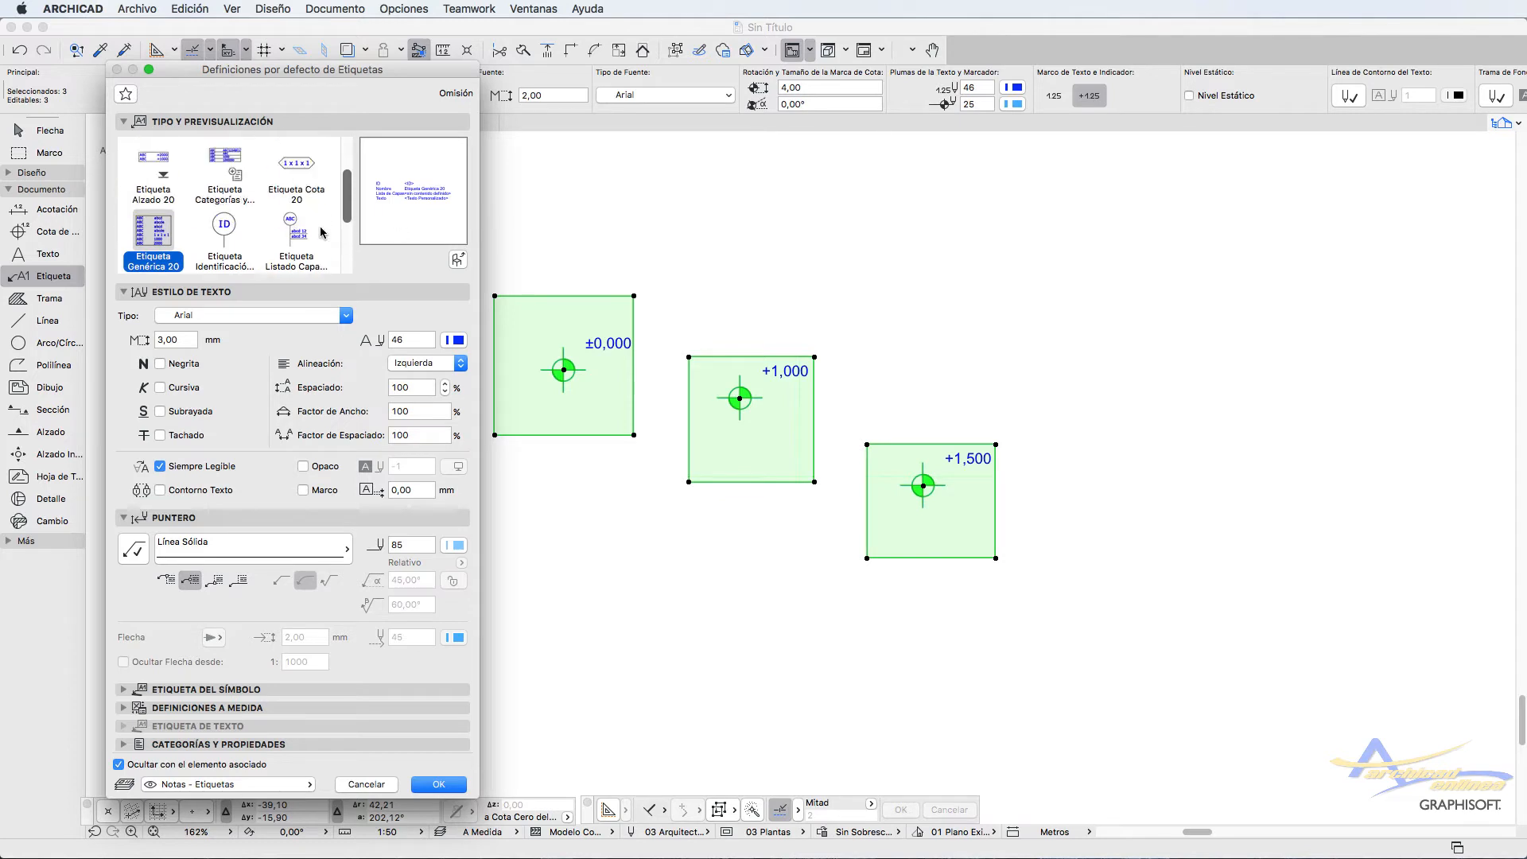
Step: Set the default label type to Etiqueta Cota 20 and accept the label settings
{"action": "left_click", "coordinate": [238, 187]}
{"action": "scroll", "coordinate": [270, 202], "scroll_direction": "up", "scroll_amount": 2}
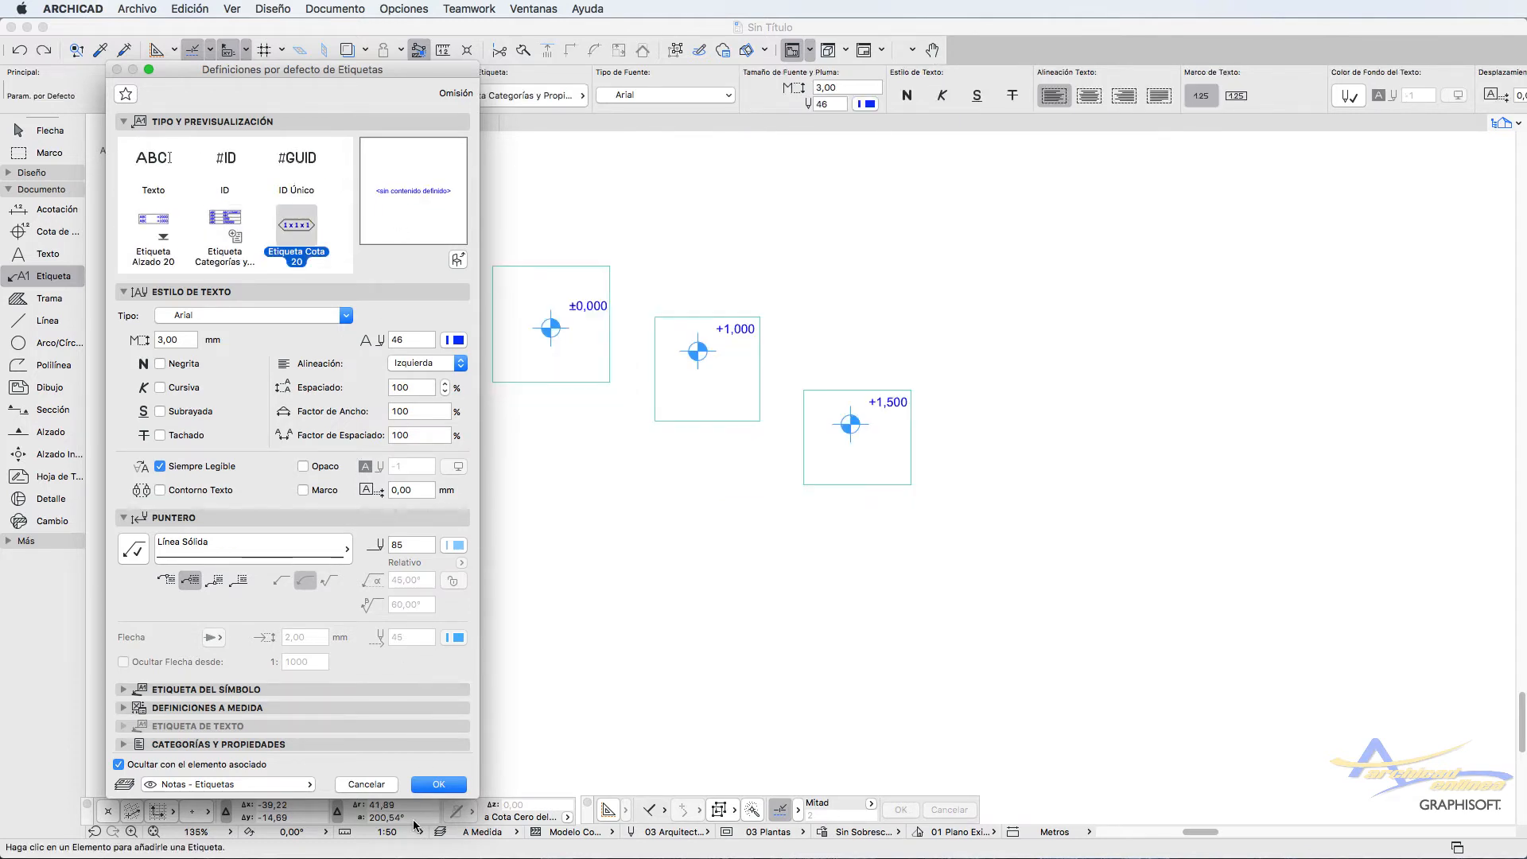
{"action": "left_click", "coordinate": [438, 784]}
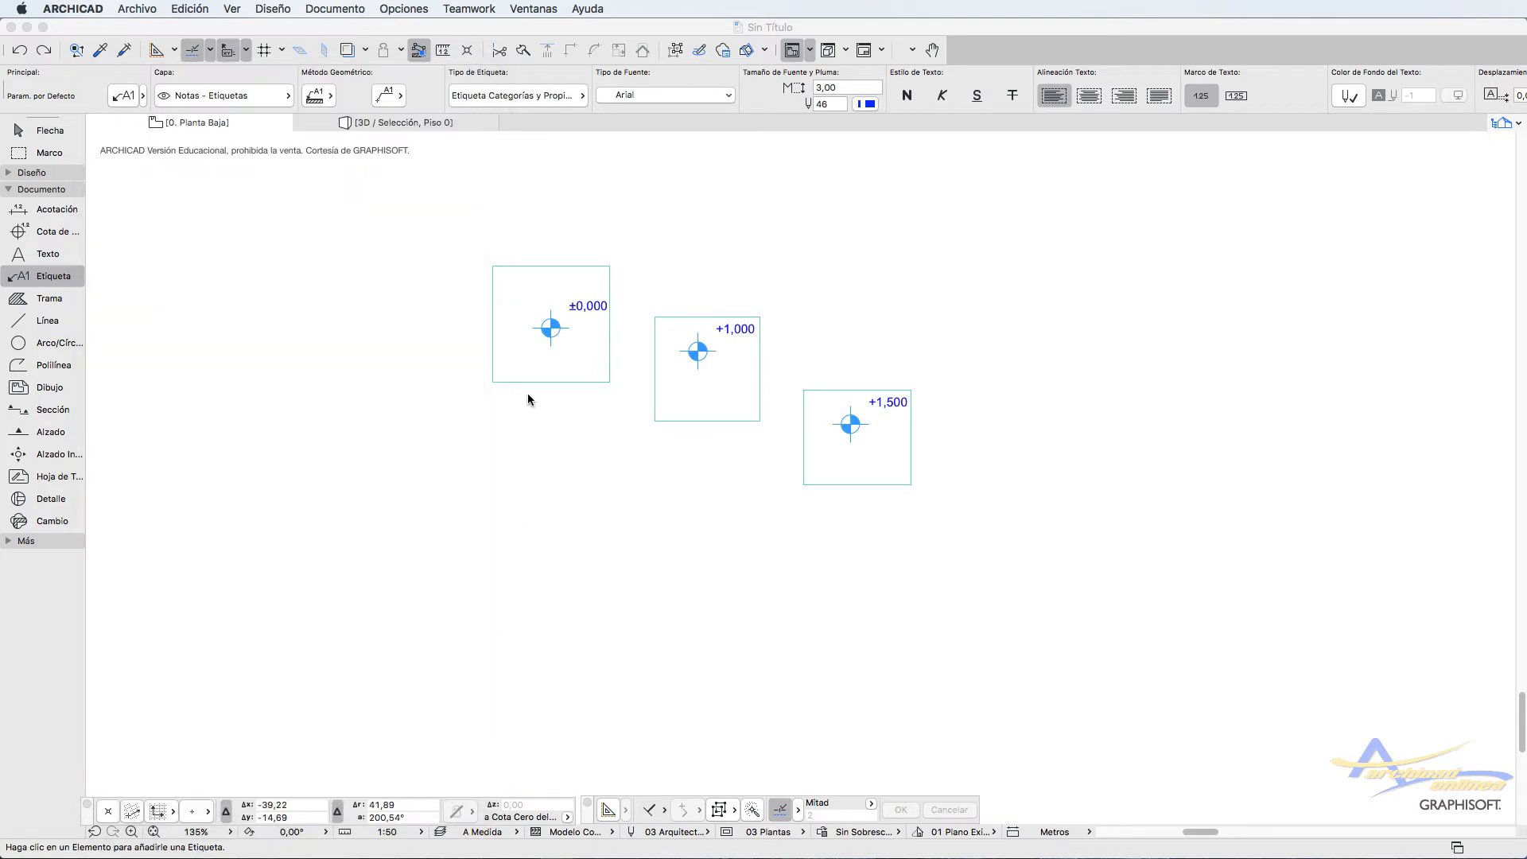
Step: Label the ±0,000 slab with an Etiqueta Cota 20 label placed above it, and clear the selection
{"action": "left_click", "coordinate": [499, 265]}
{"action": "left_click", "coordinate": [506, 295], "text": "shift"}
{"action": "left_click_drag", "start_coordinate": [728, 294], "coordinate": [730, 212]}
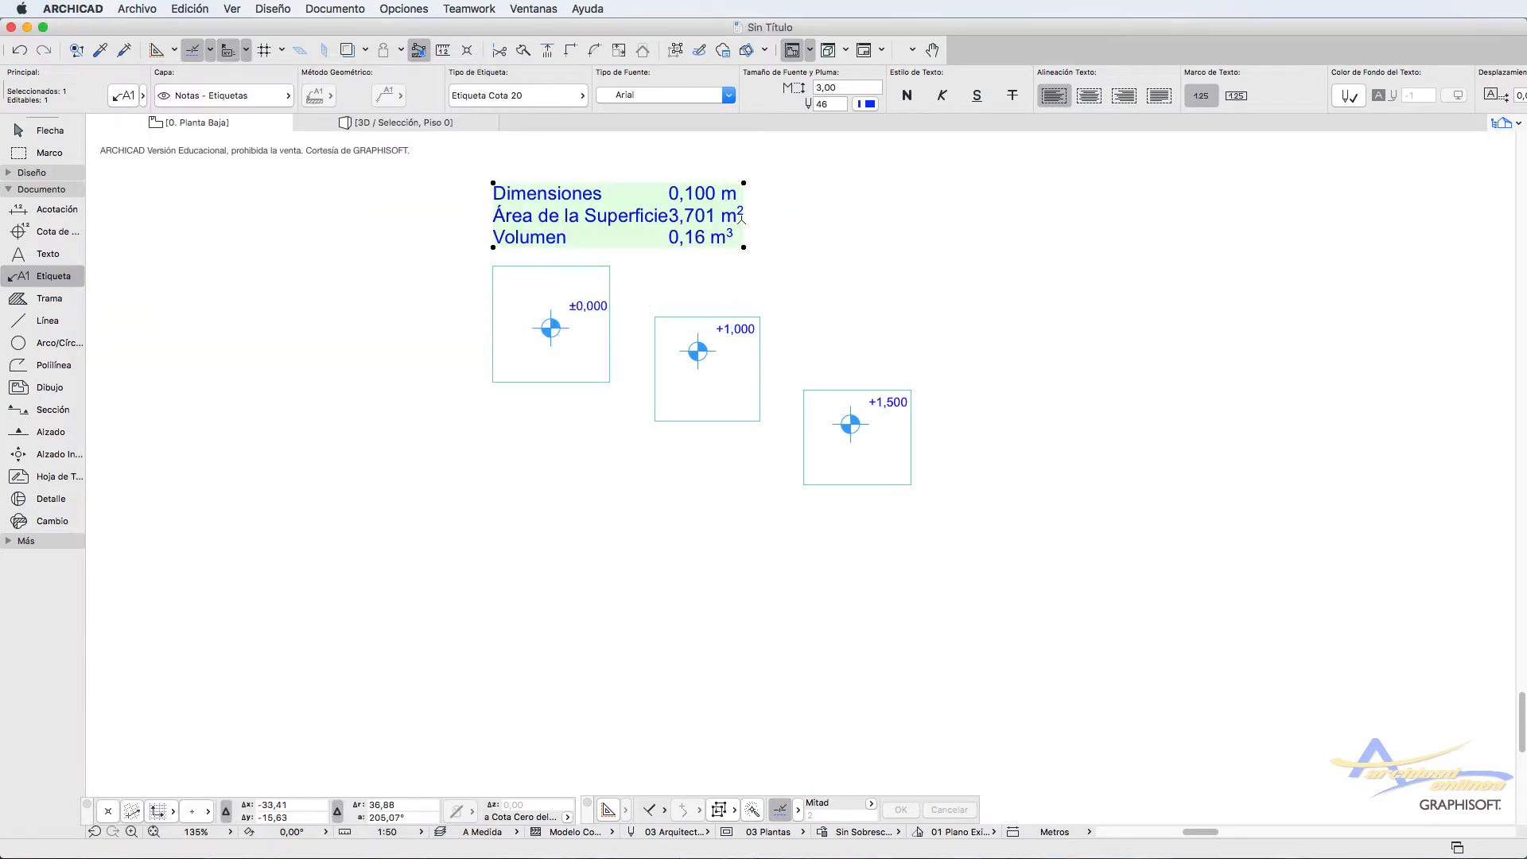
{"action": "scroll", "coordinate": [837, 250], "scroll_direction": "down", "scroll_amount": 3}
{"action": "scroll", "coordinate": [837, 250], "scroll_direction": "up", "scroll_amount": 5}
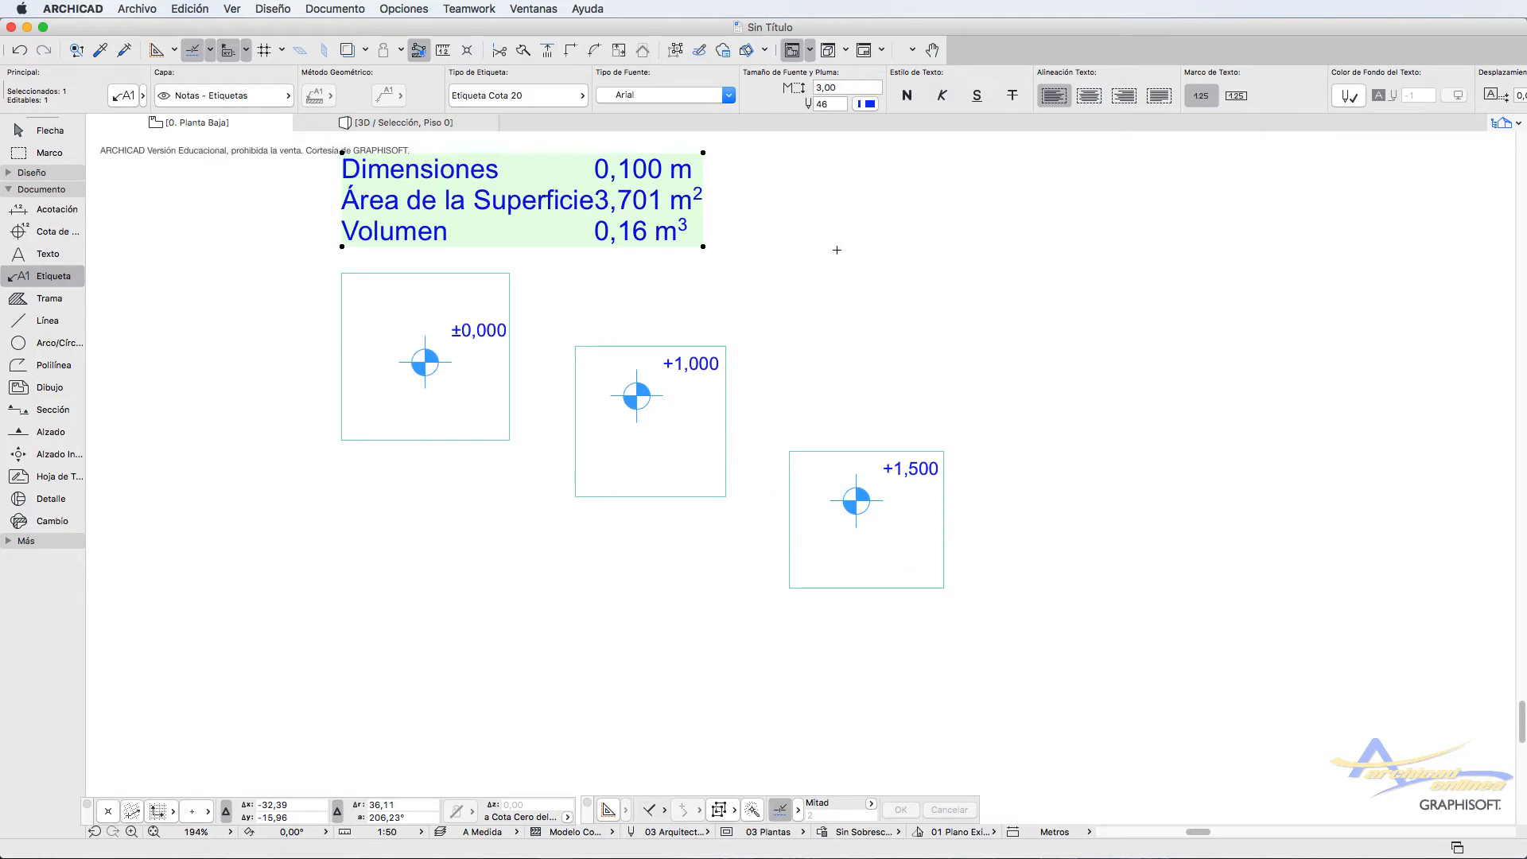
{"action": "key", "text": "Escape"}
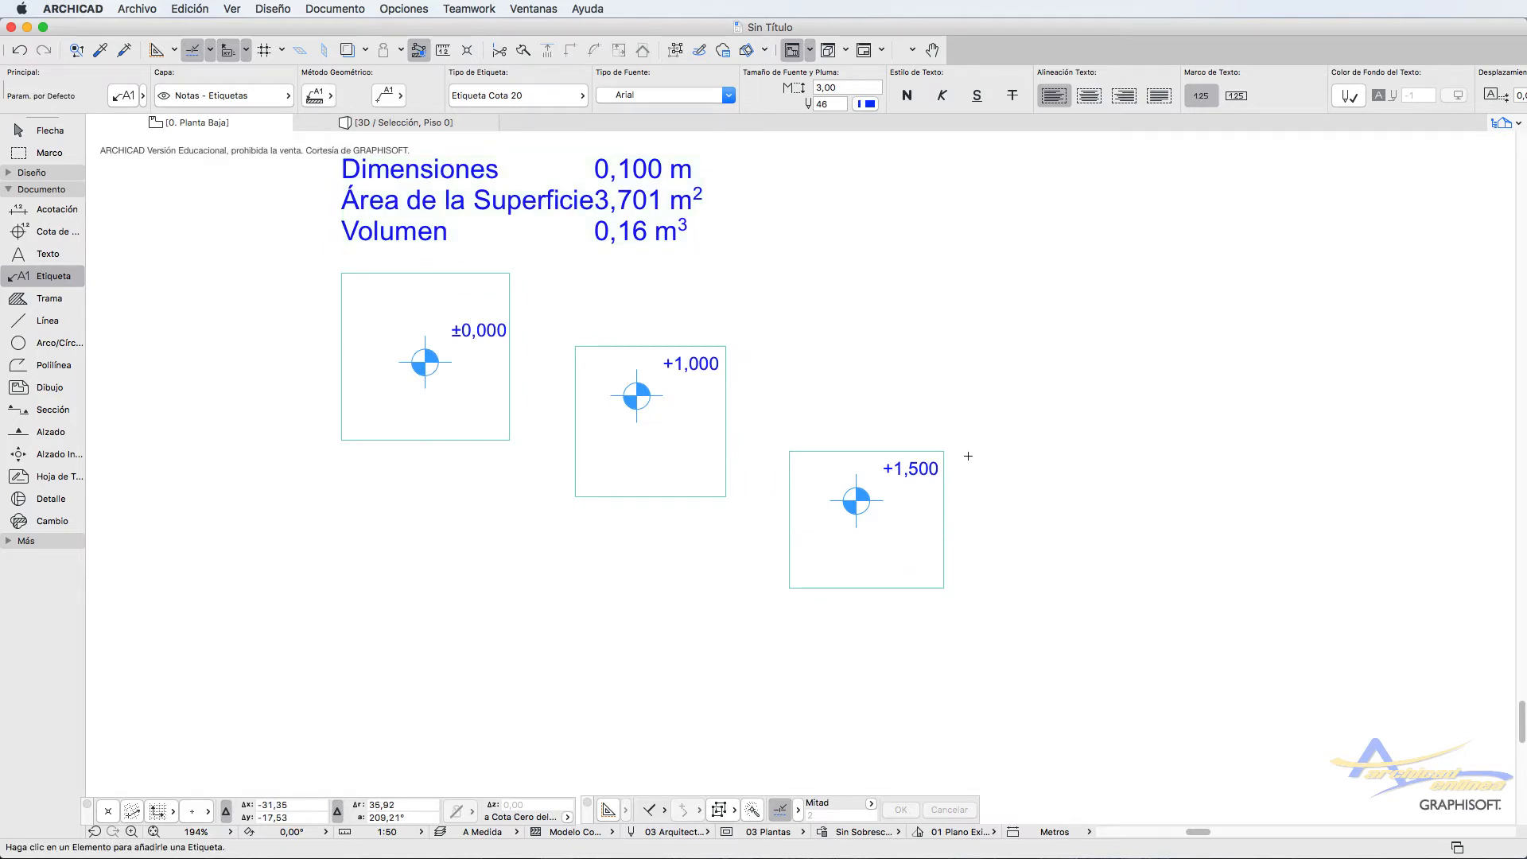
Step: Add Etiqueta Cota 20 labels at the upper right corners of the +1,500 and +1,000 slabs
{"action": "left_click", "coordinate": [945, 449]}
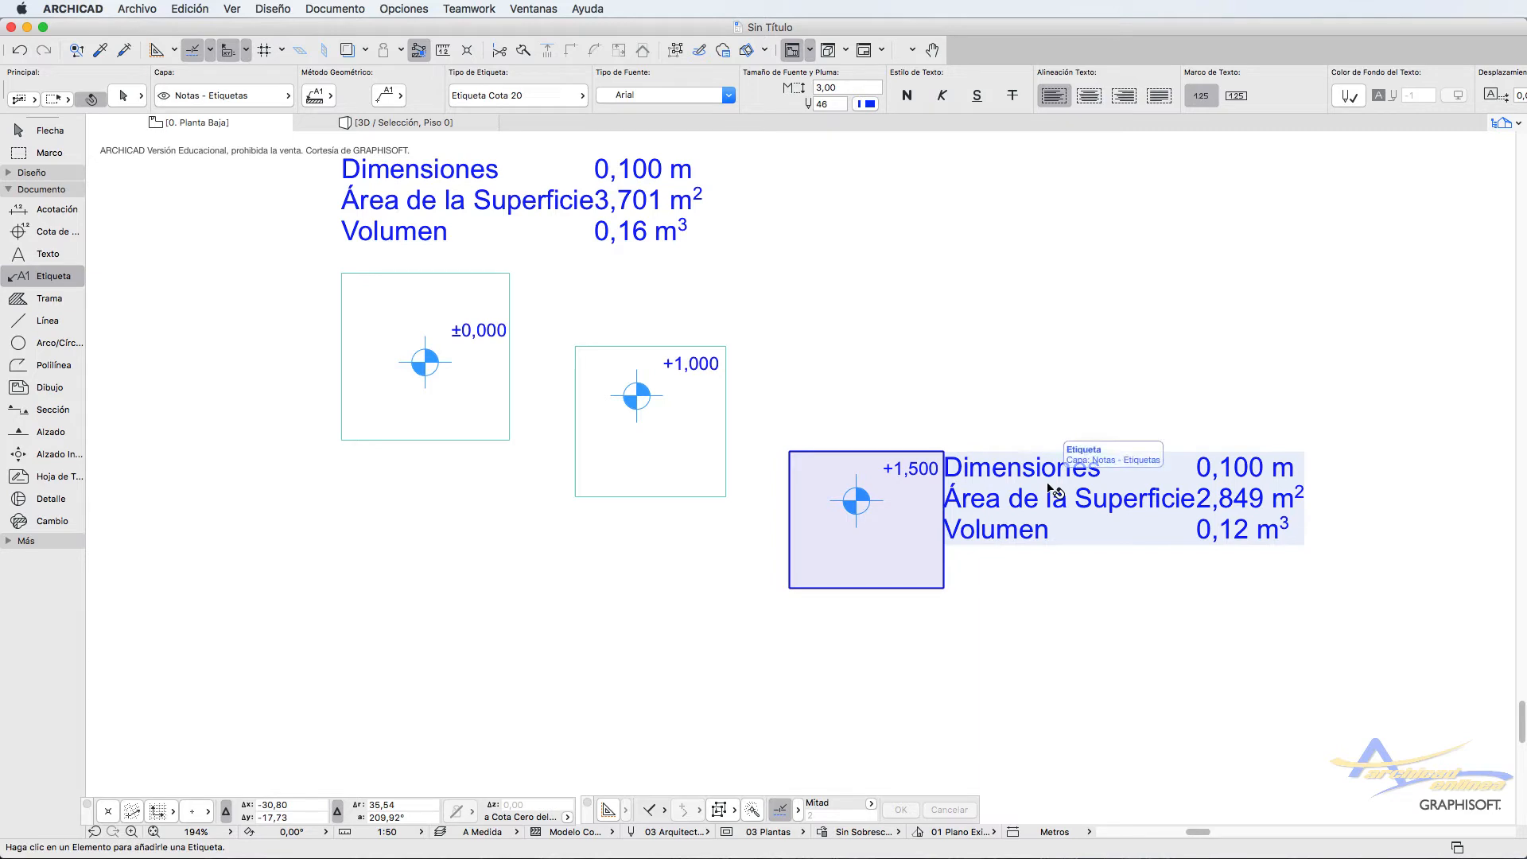
{"action": "key", "text": "Escape"}
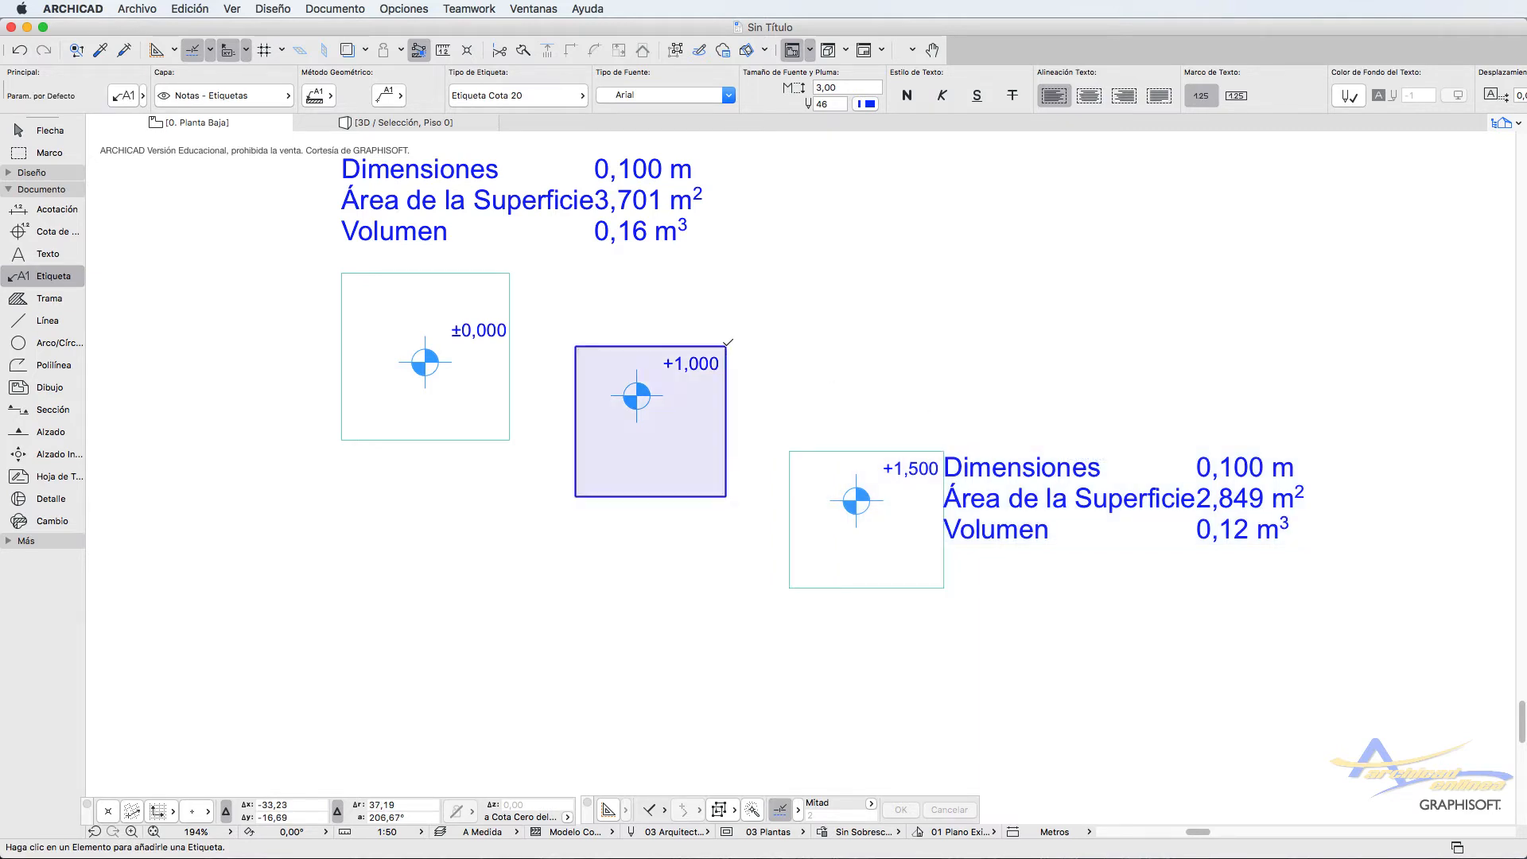
{"action": "left_click", "coordinate": [727, 346]}
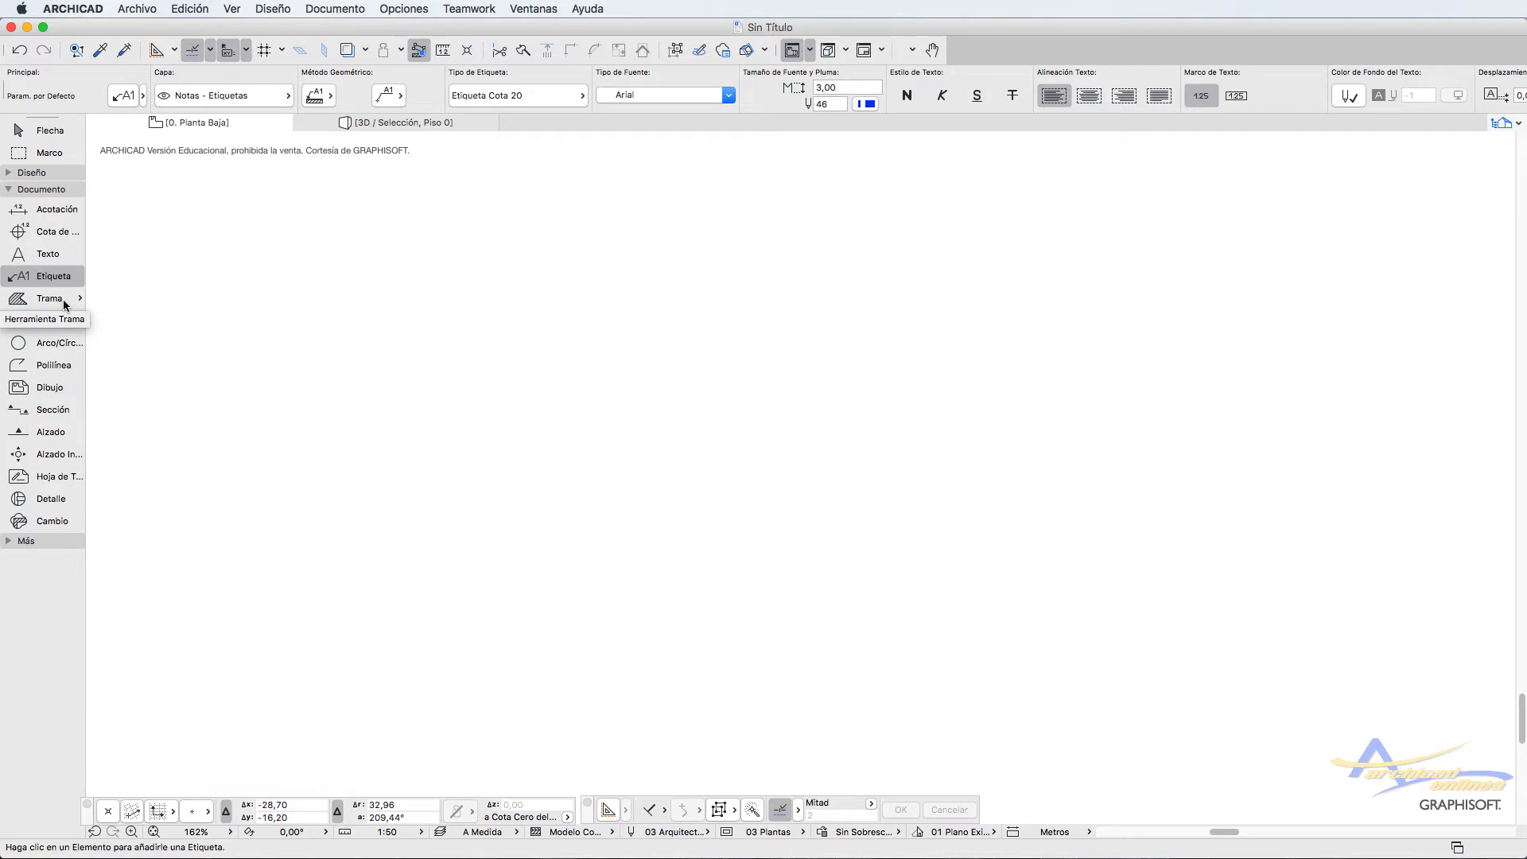
Step: Try the drawing and cover categories in the default fill settings, and set the category to Material de Construcción de la Trama de Corte
{"action": "double_click", "coordinate": [48, 299]}
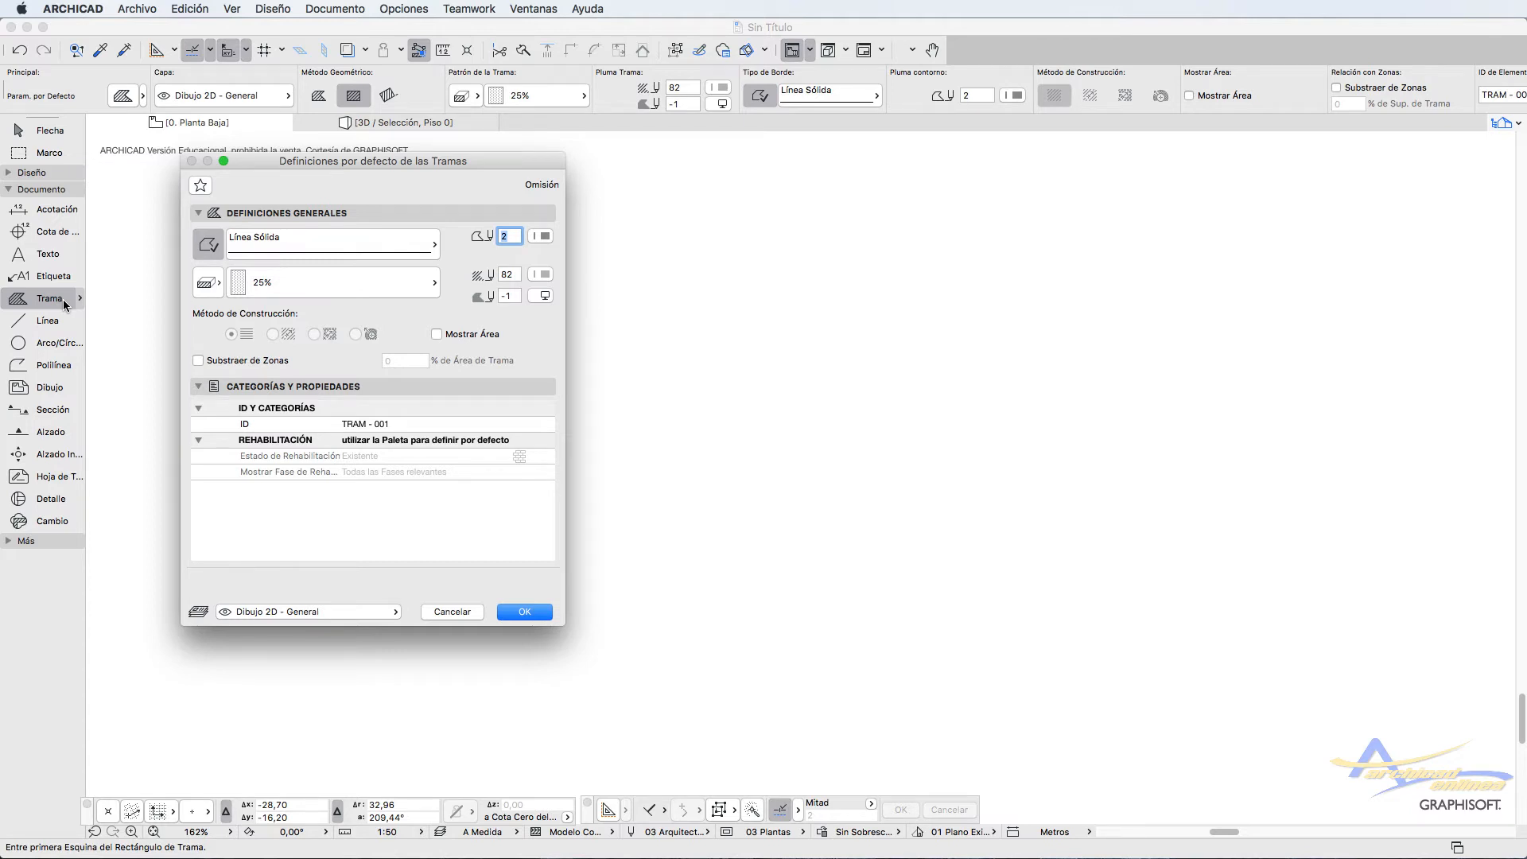
{"action": "left_click", "coordinate": [216, 288]}
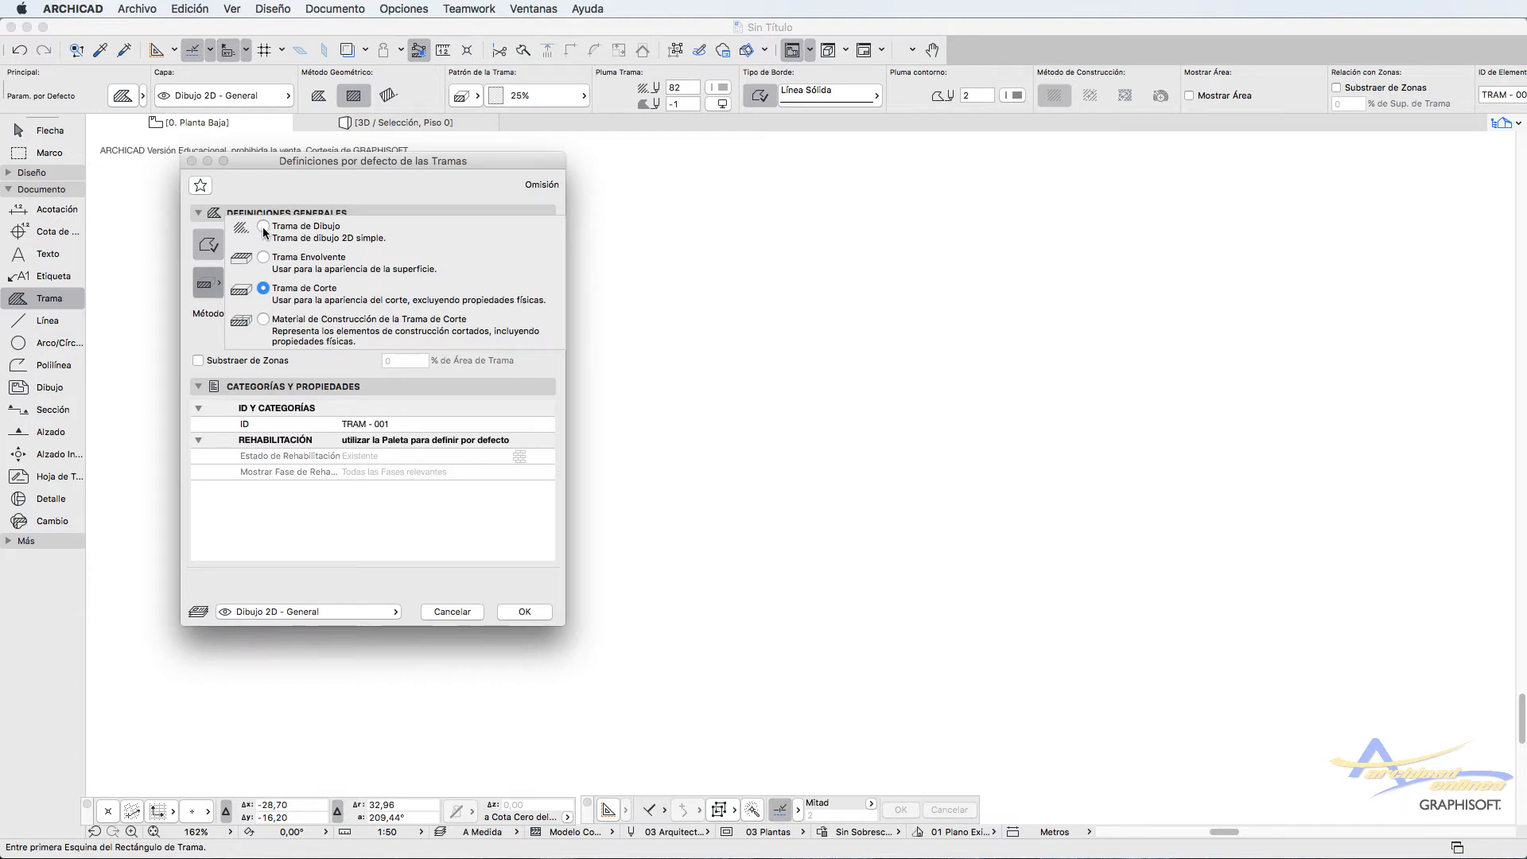
{"action": "left_click", "coordinate": [263, 229]}
{"action": "left_click", "coordinate": [210, 286]}
{"action": "left_click", "coordinate": [264, 257]}
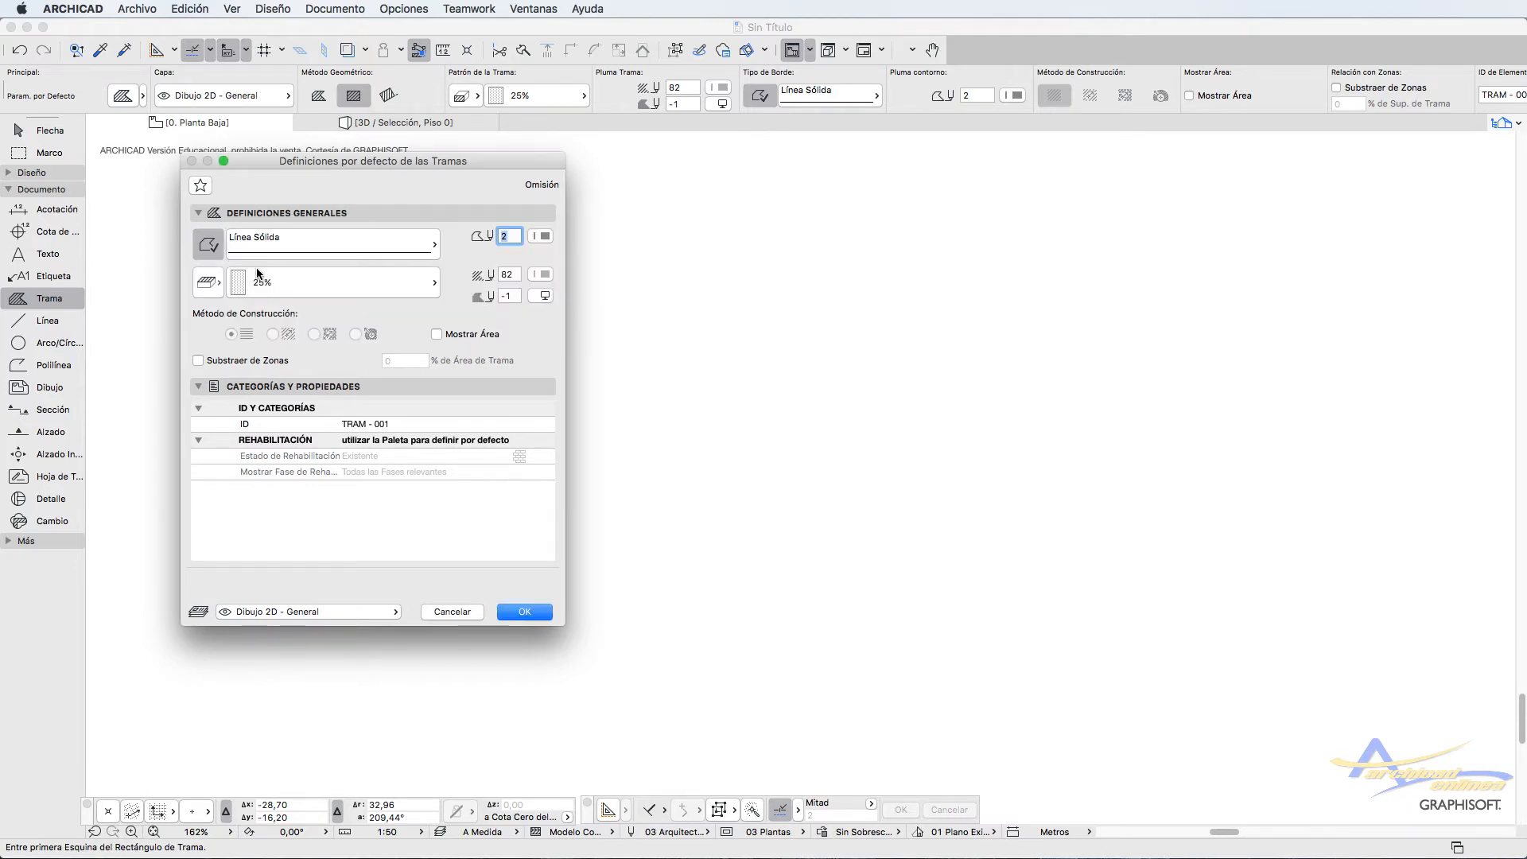
{"action": "left_click", "coordinate": [205, 285]}
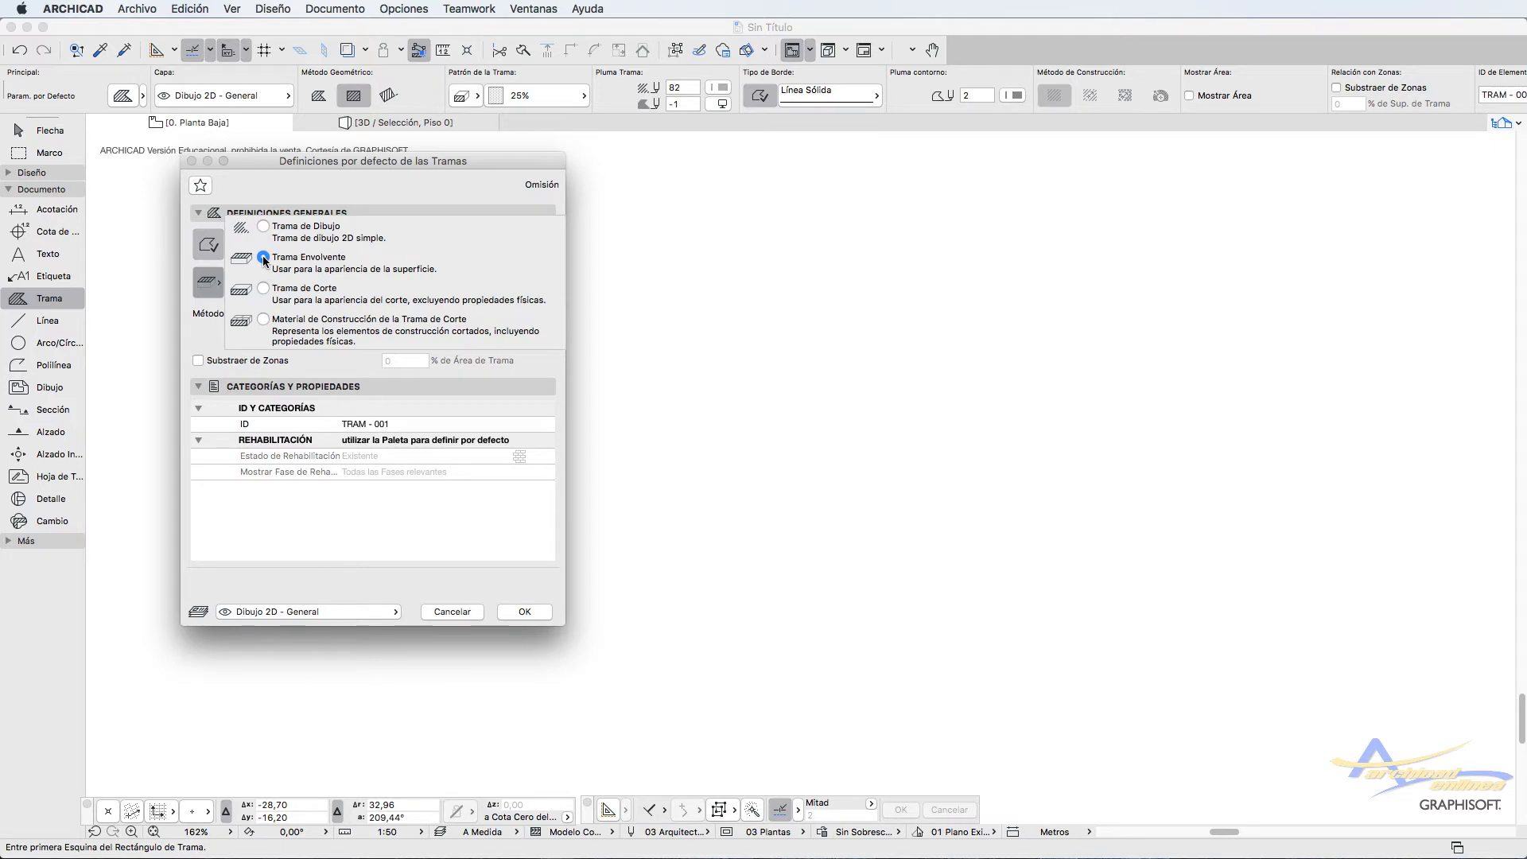
{"action": "left_click", "coordinate": [264, 320]}
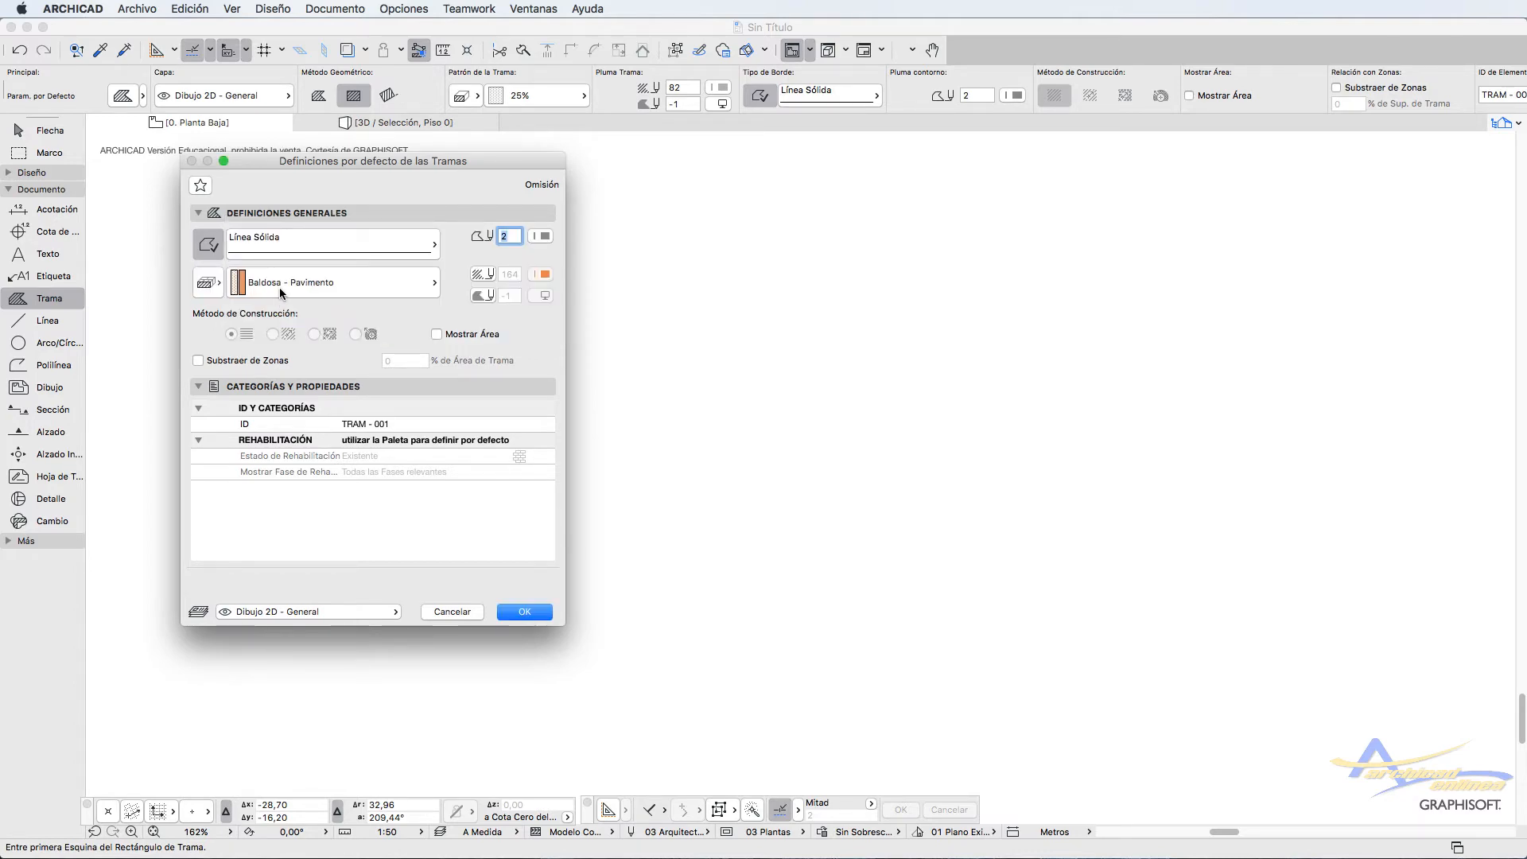
Step: Choose Baldosa - Pavimento as the fill's building material and accept the default fill settings
{"action": "left_click", "coordinate": [279, 290]}
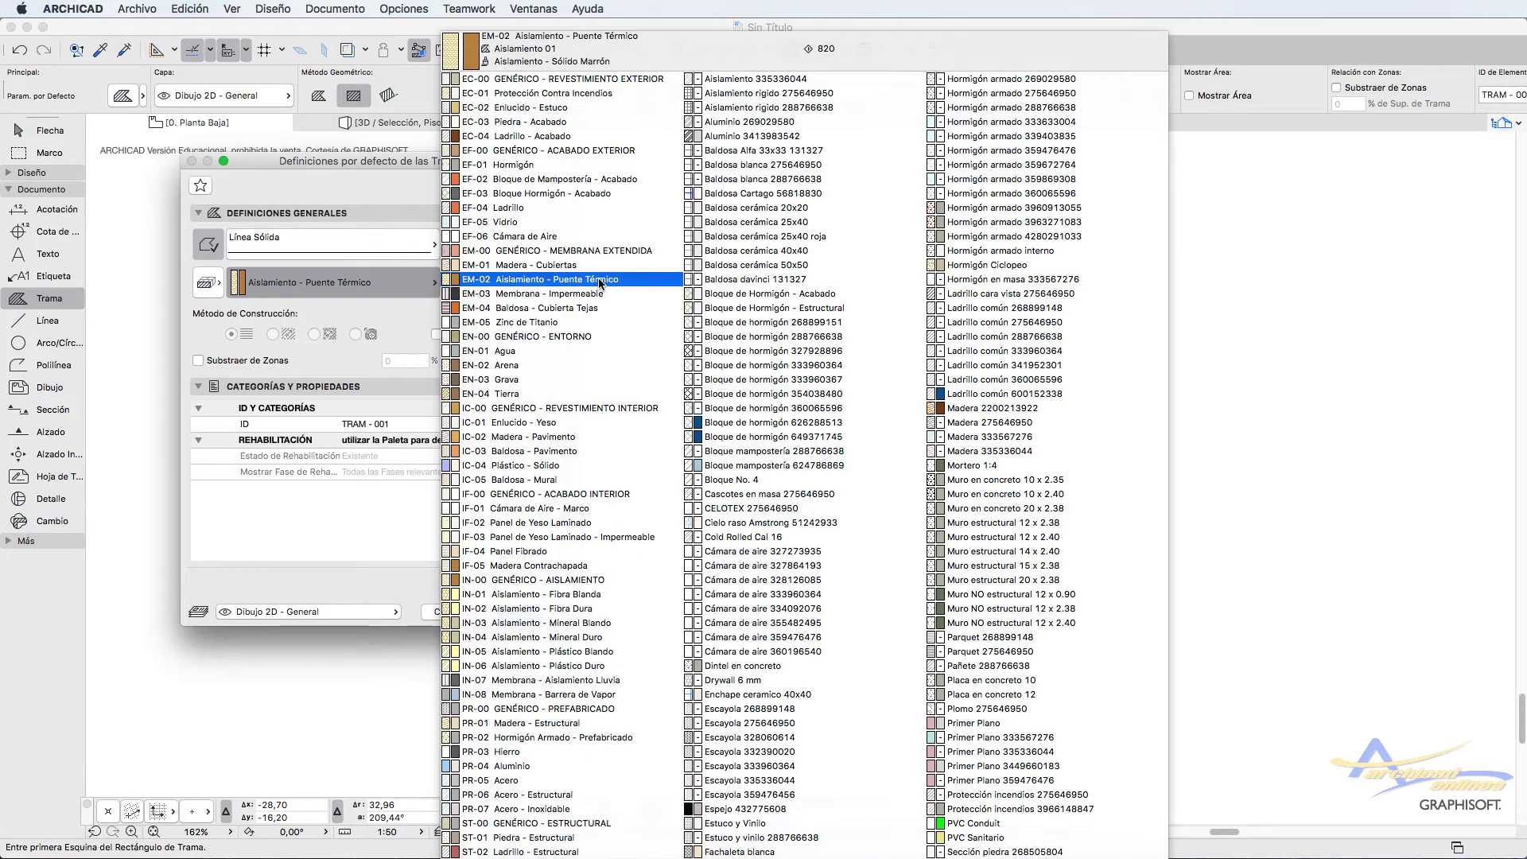
{"action": "left_click", "coordinate": [557, 451]}
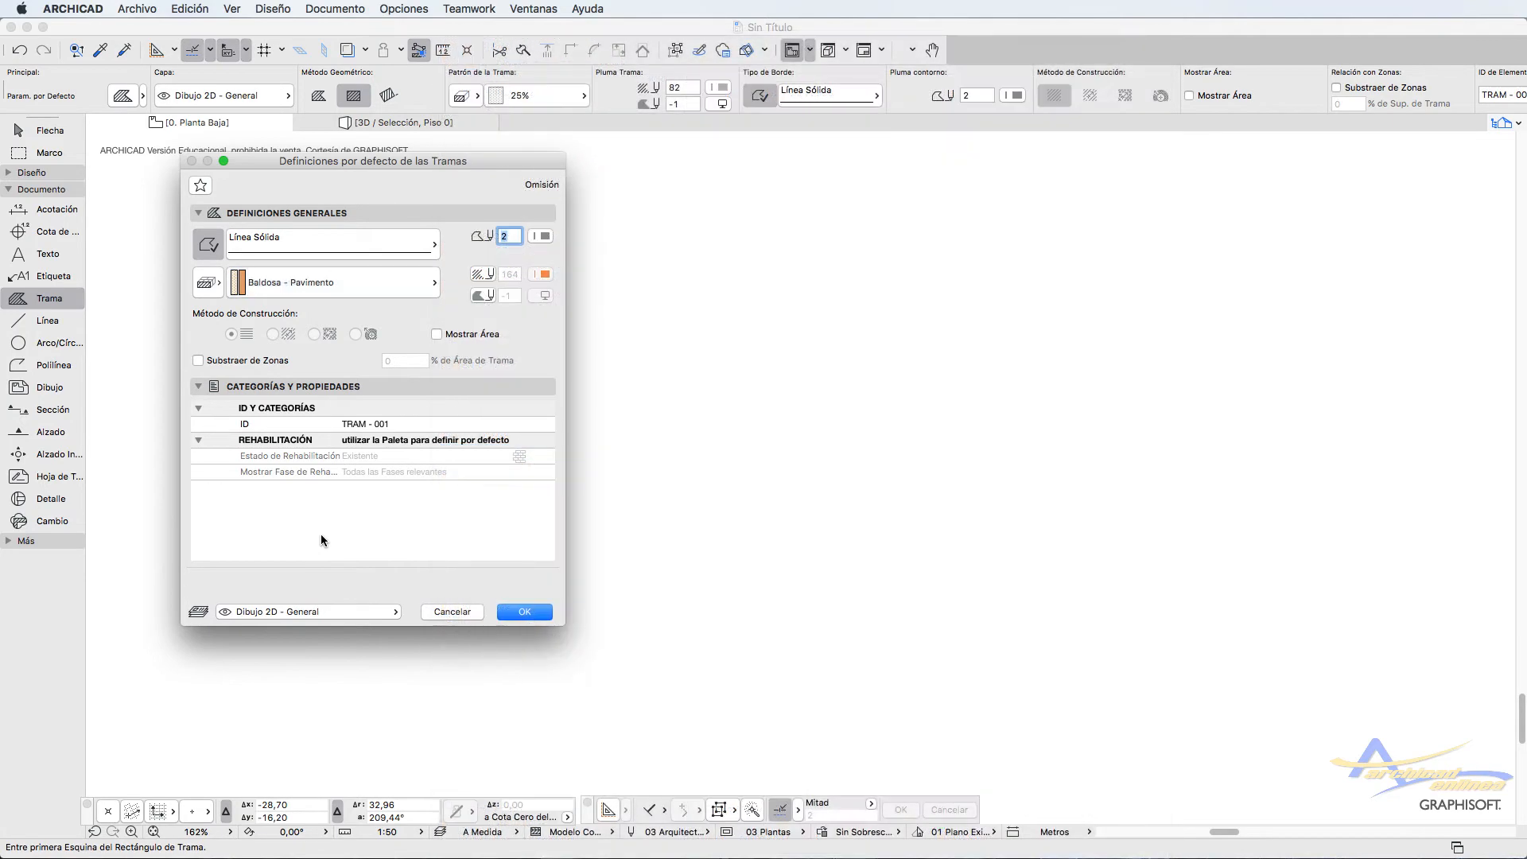
{"action": "left_click", "coordinate": [525, 611]}
{"action": "scroll", "coordinate": [266, 413], "scroll_direction": "up", "scroll_amount": 2}
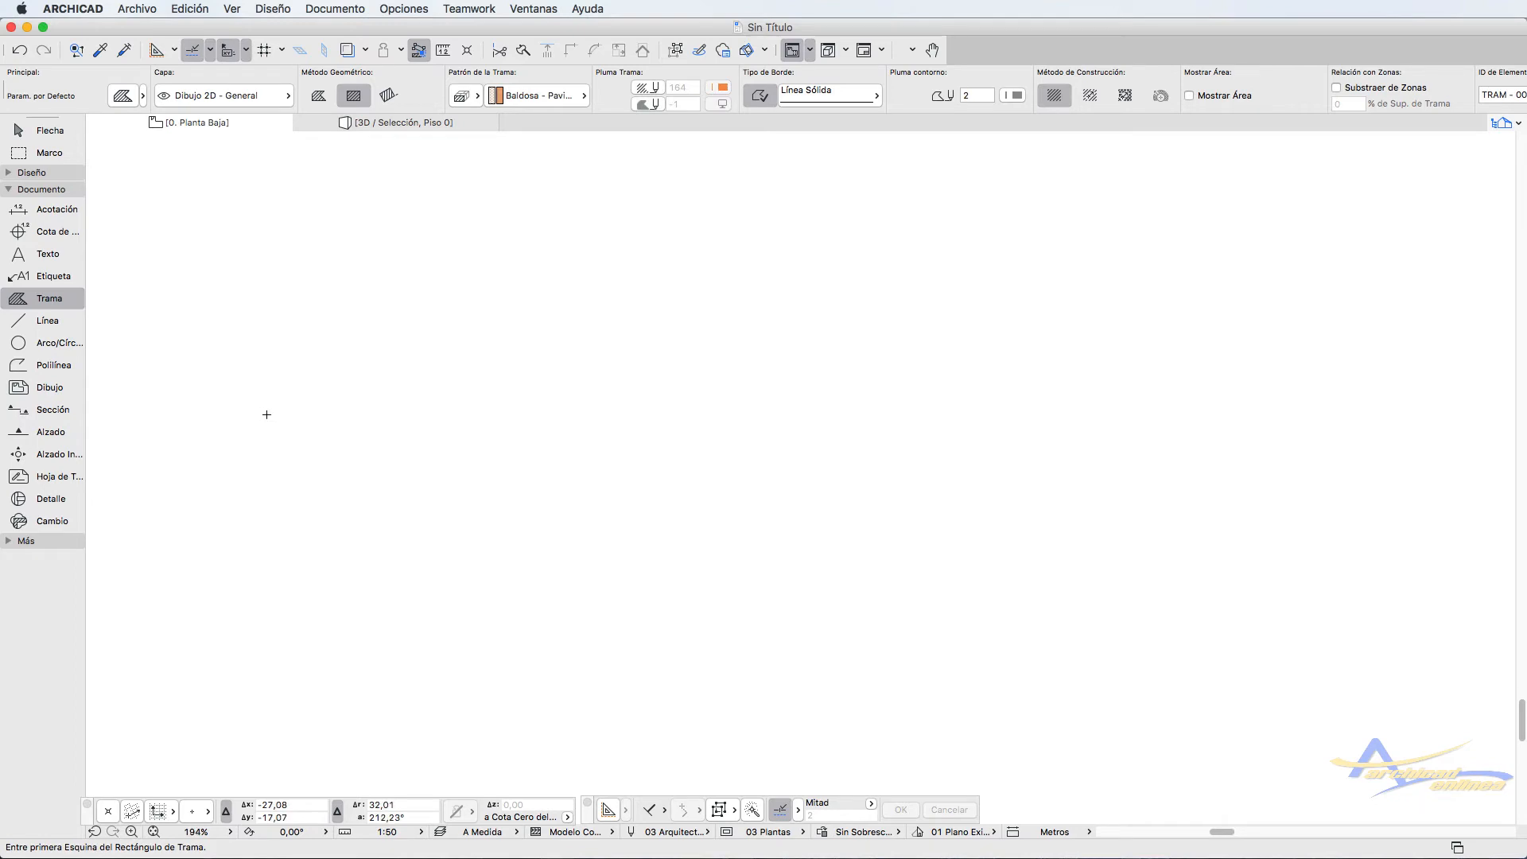
Step: Review the line types in the default line settings and turn on an arrowhead at one end, keeping the simple open arrow
{"action": "left_click", "coordinate": [48, 321]}
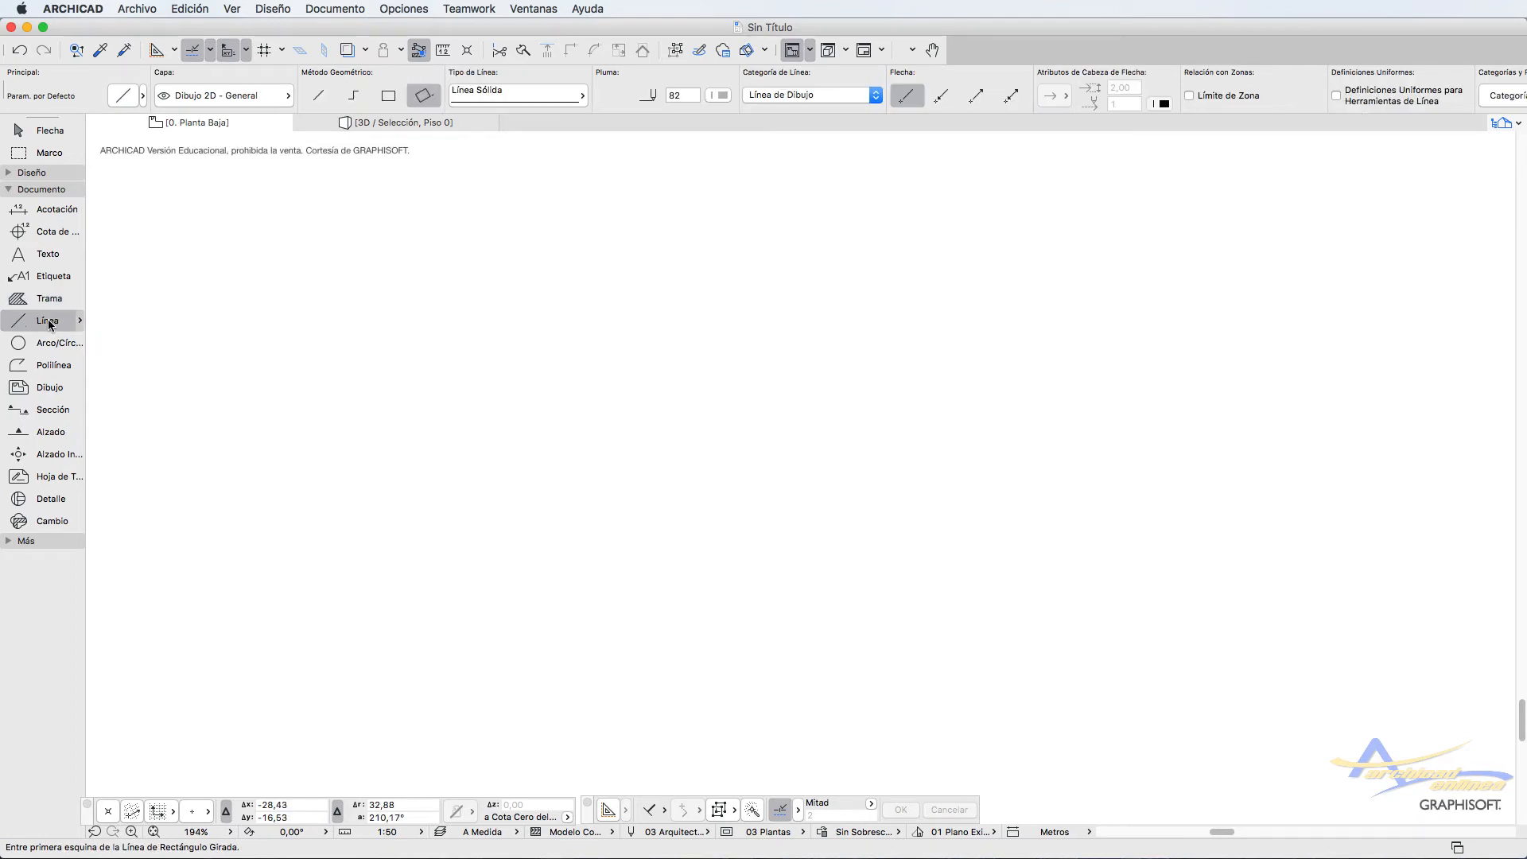
{"action": "double_click", "coordinate": [48, 321]}
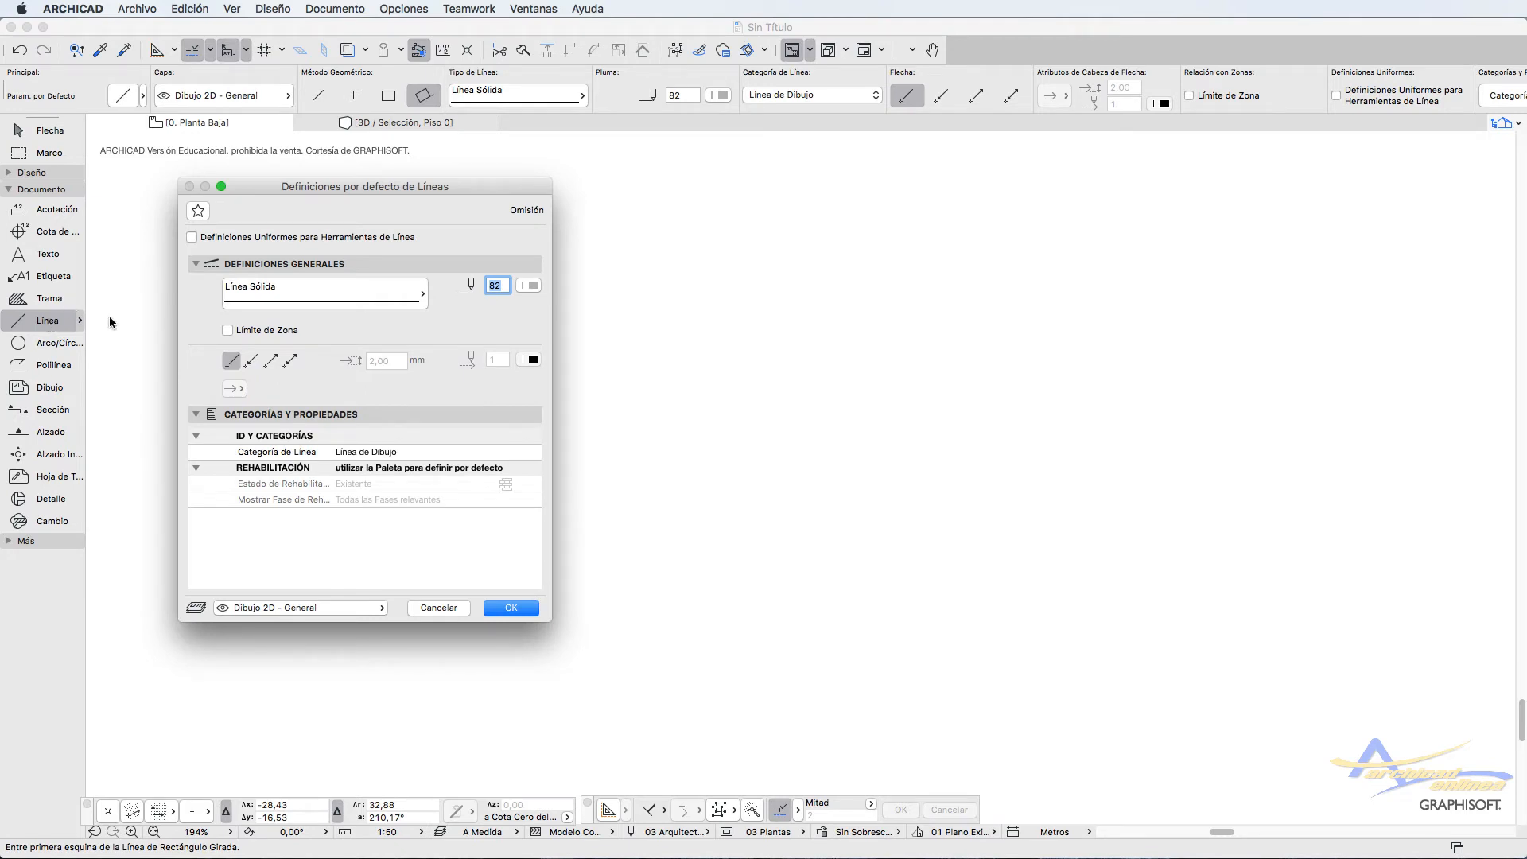
{"action": "left_click", "coordinate": [269, 291]}
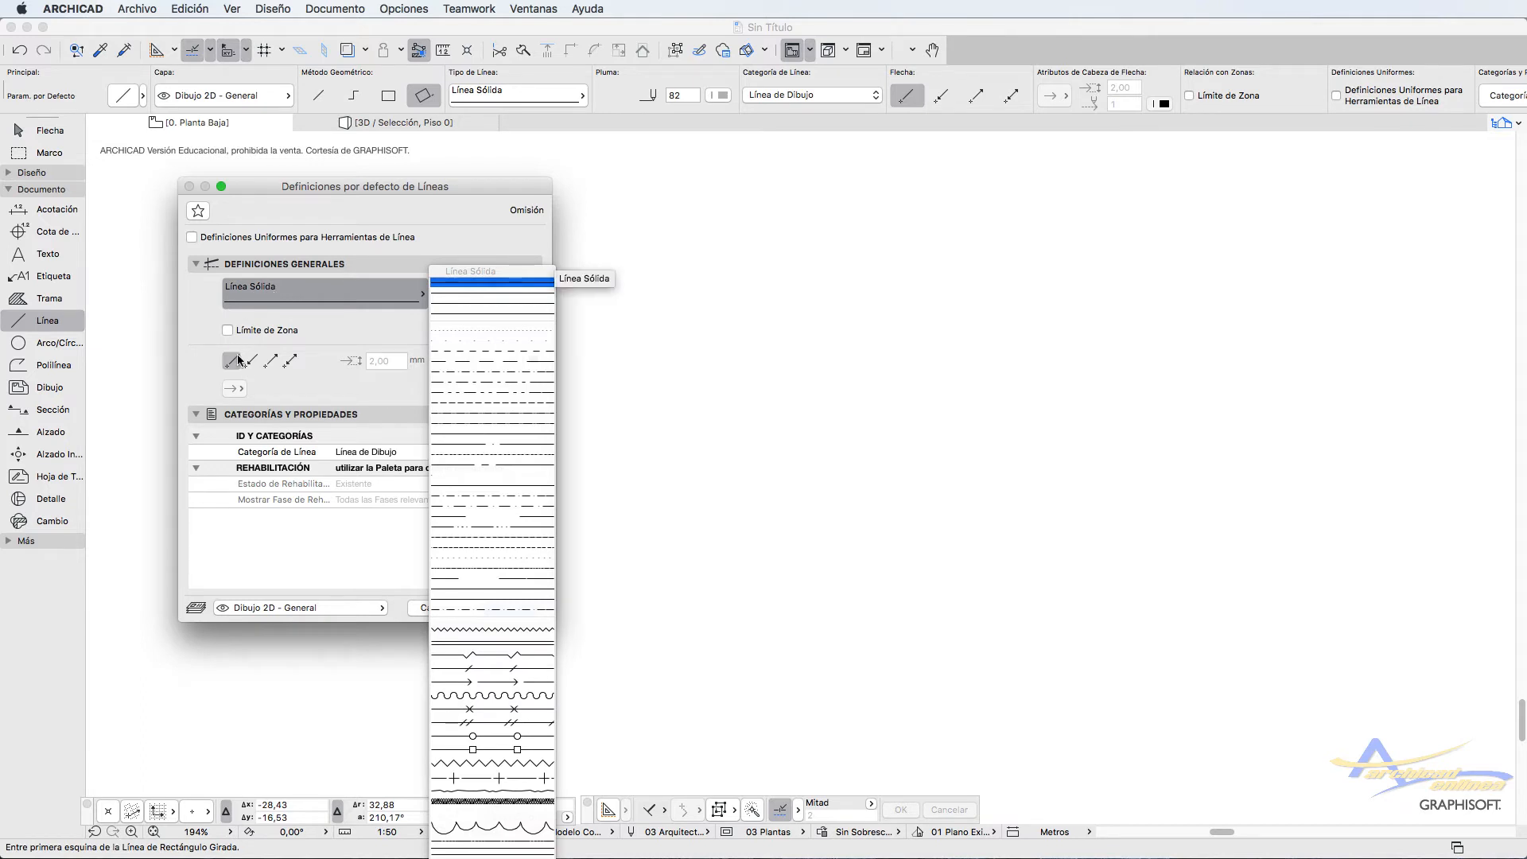
{"action": "left_click", "coordinate": [326, 335]}
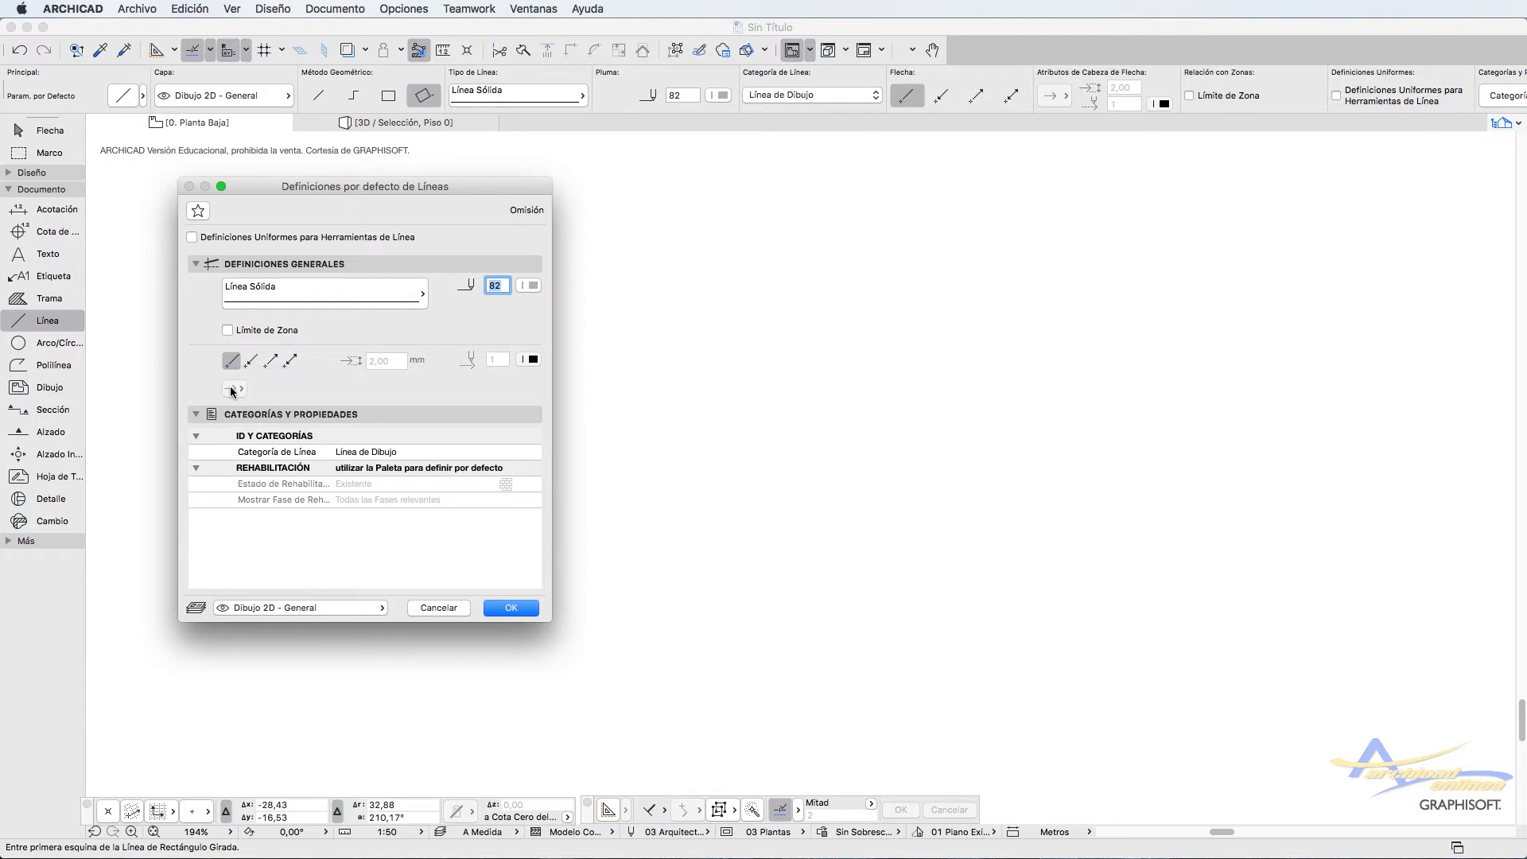
{"action": "left_click", "coordinate": [251, 361]}
{"action": "left_click", "coordinate": [242, 389]}
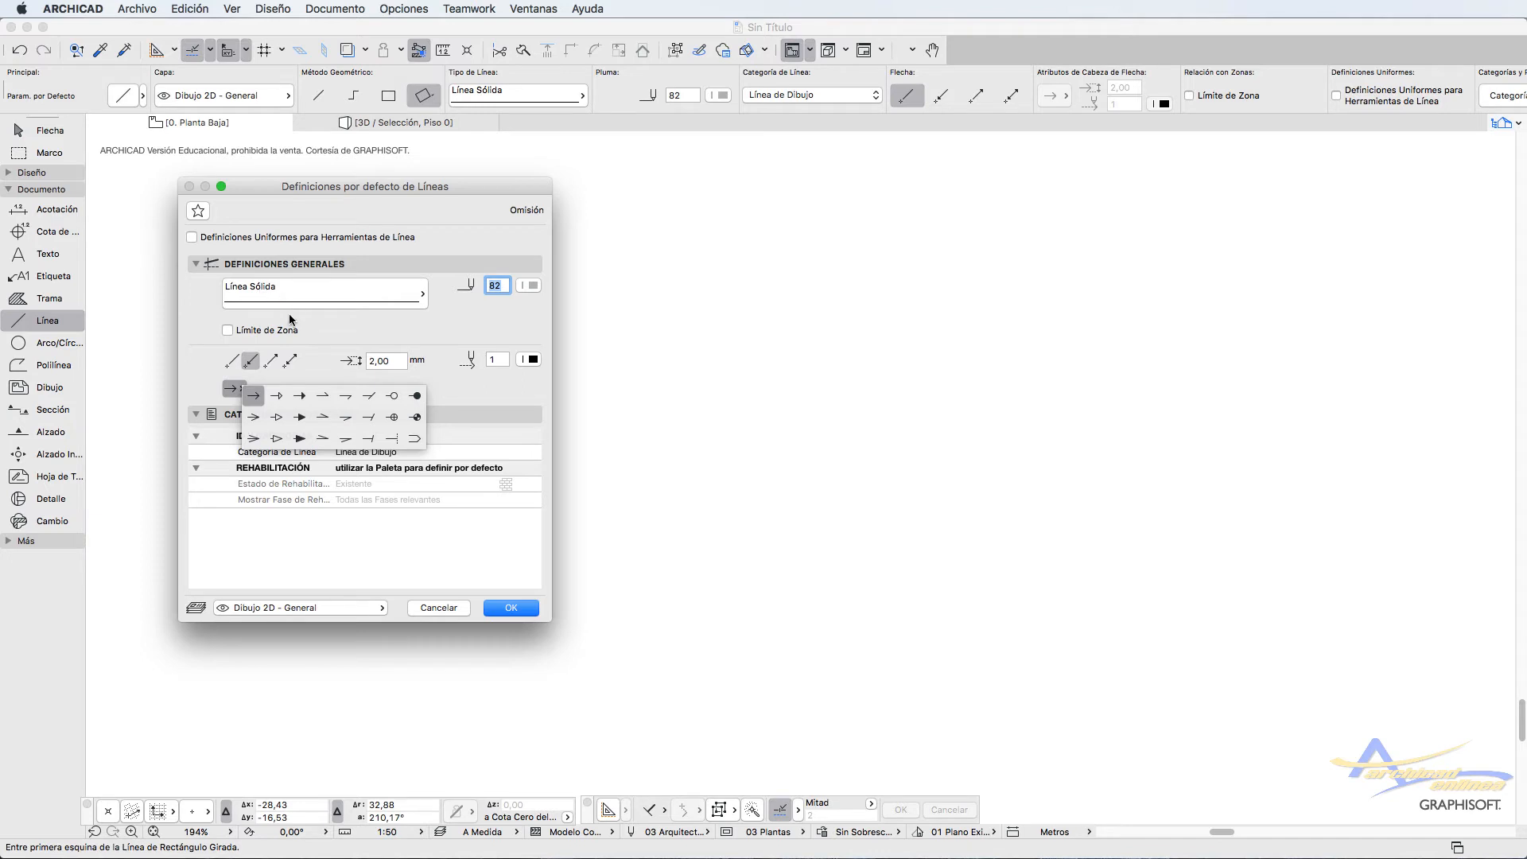
{"action": "left_click", "coordinate": [306, 323]}
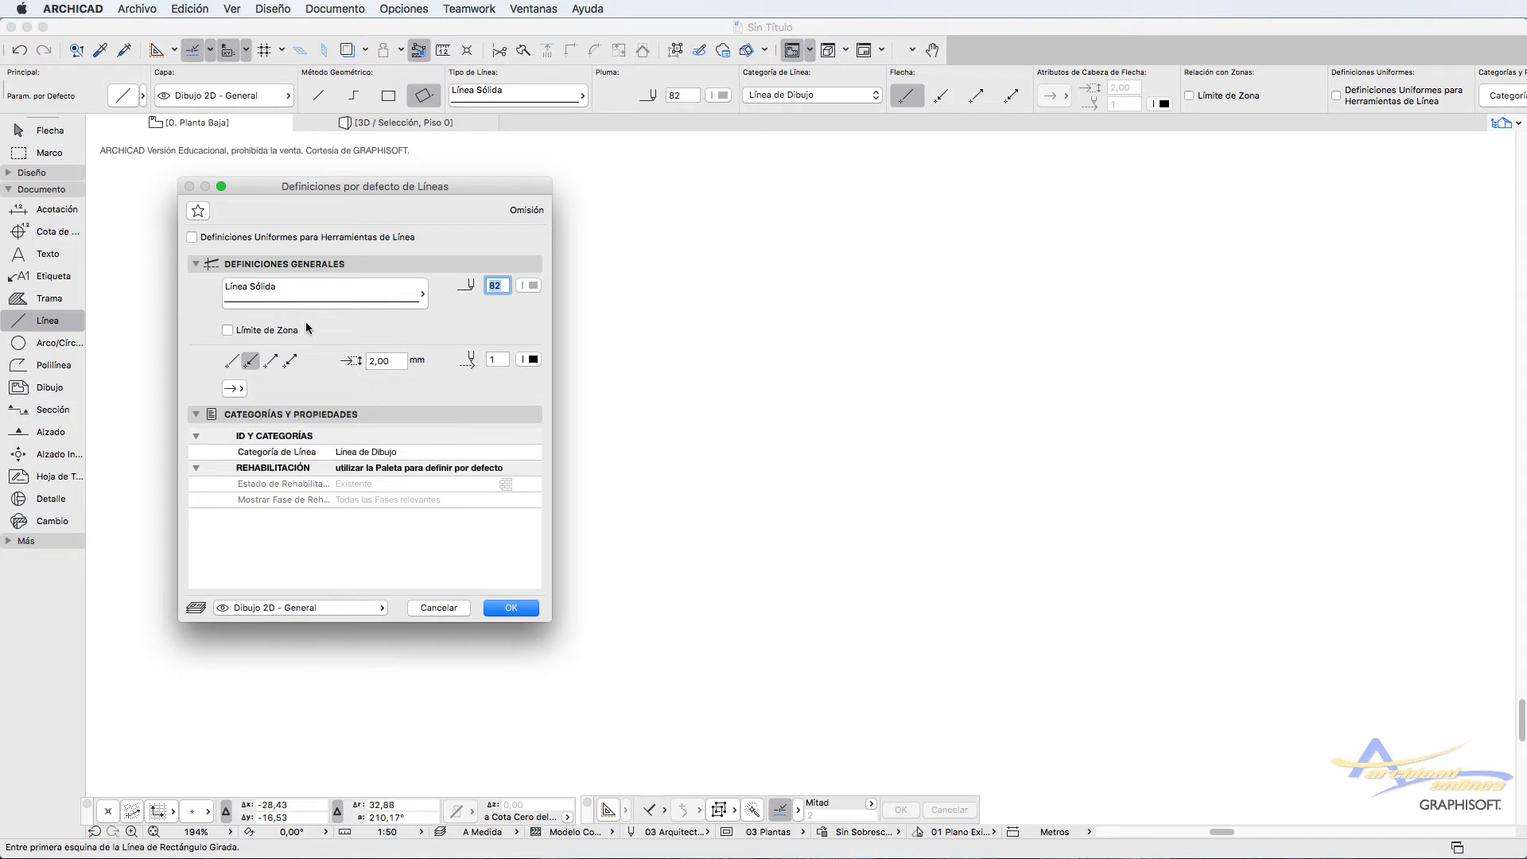
Step: Check the saved favorites for lines and accept the default line settings
{"action": "left_click", "coordinate": [199, 211]}
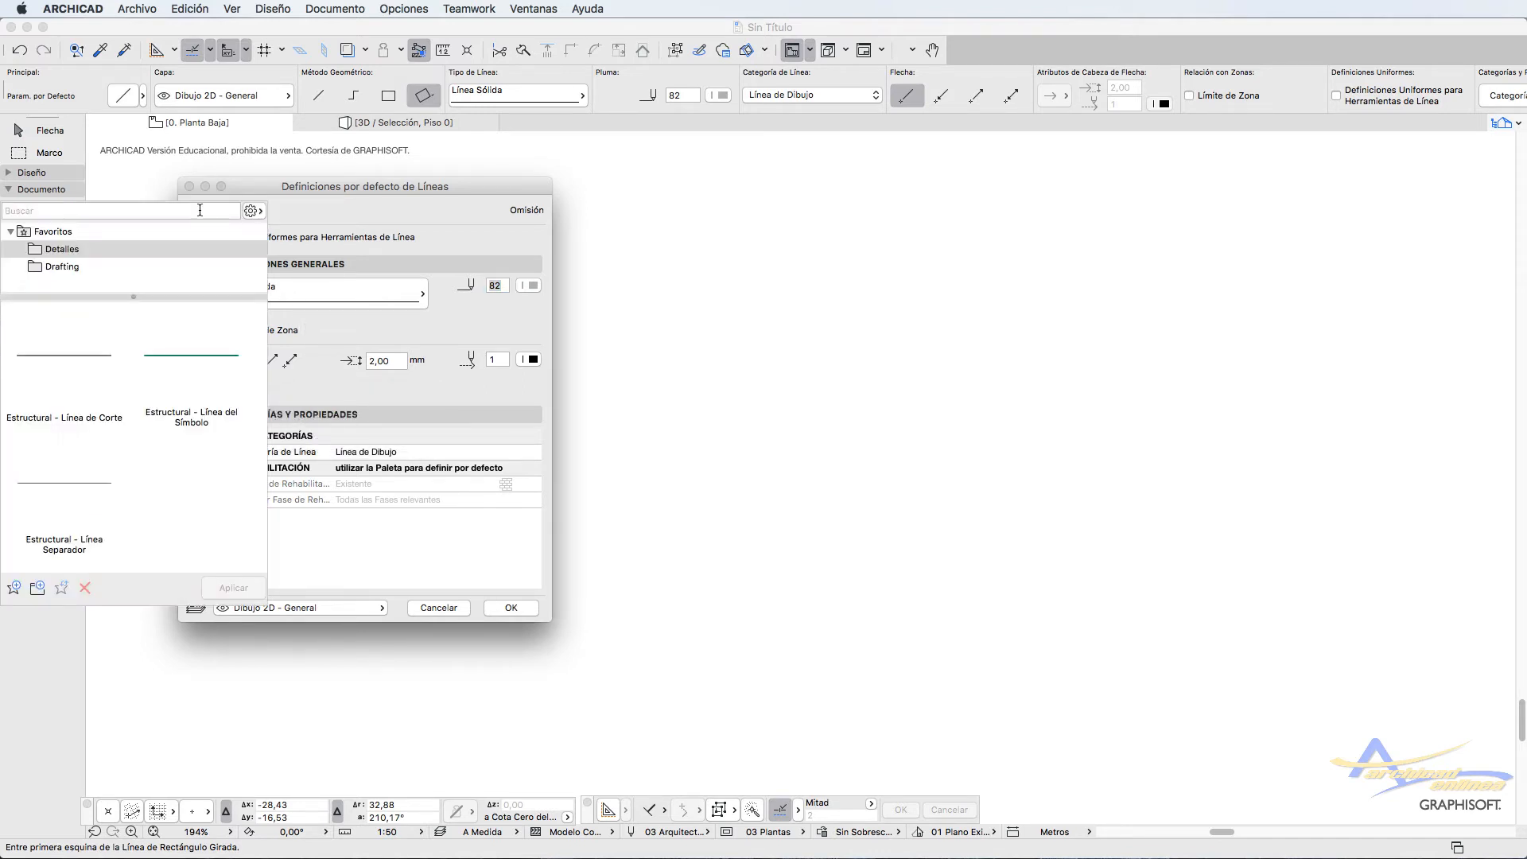
{"action": "left_click", "coordinate": [304, 210]}
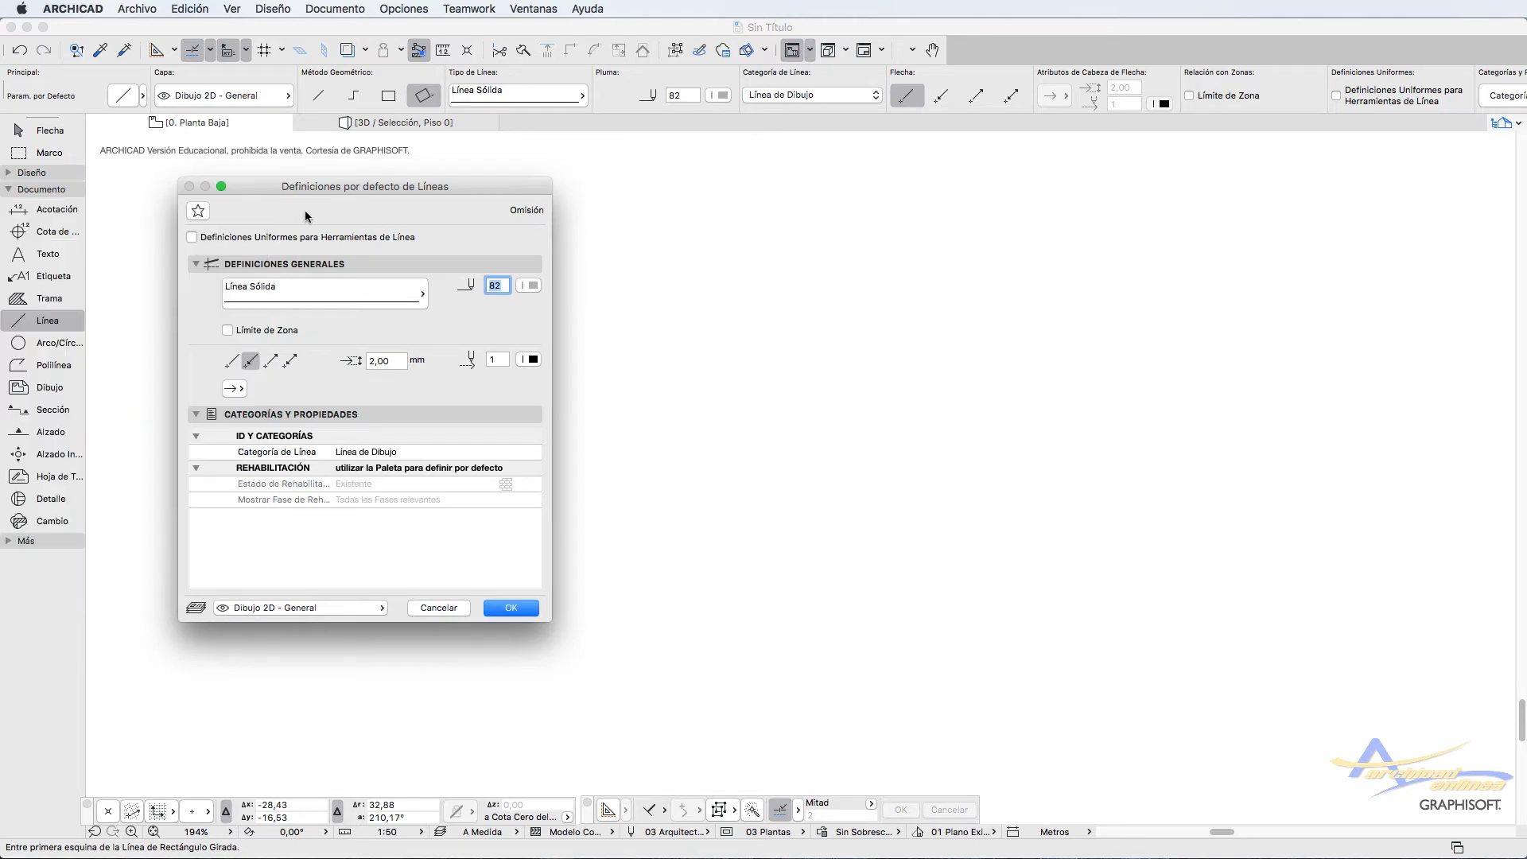
{"action": "left_click", "coordinate": [512, 608]}
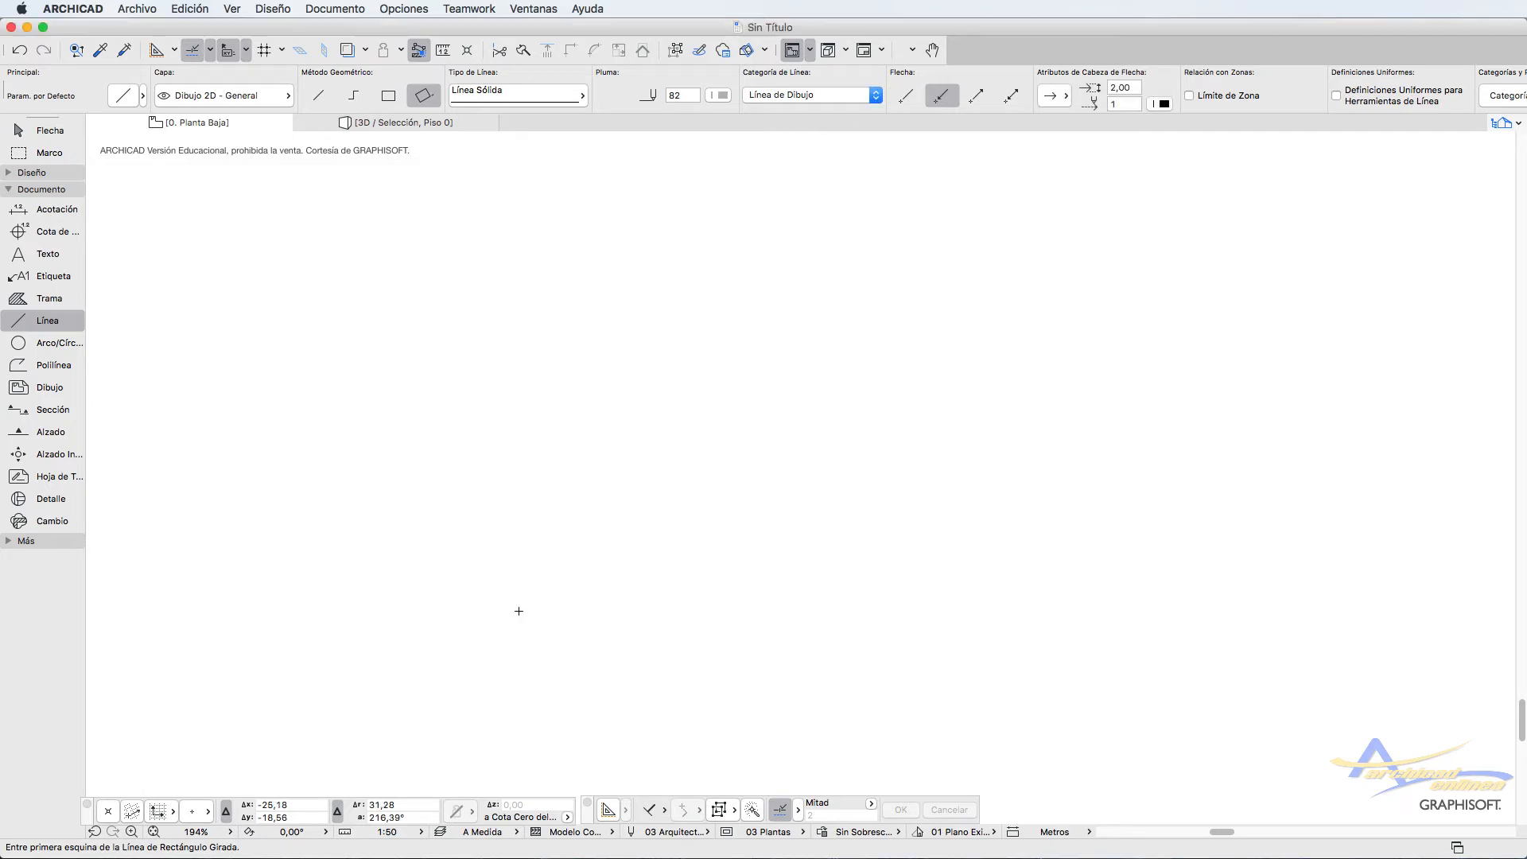
Step: Review and accept the default settings for arcs/circles and for polylines
{"action": "left_click", "coordinate": [16, 347]}
{"action": "double_click", "coordinate": [11, 348]}
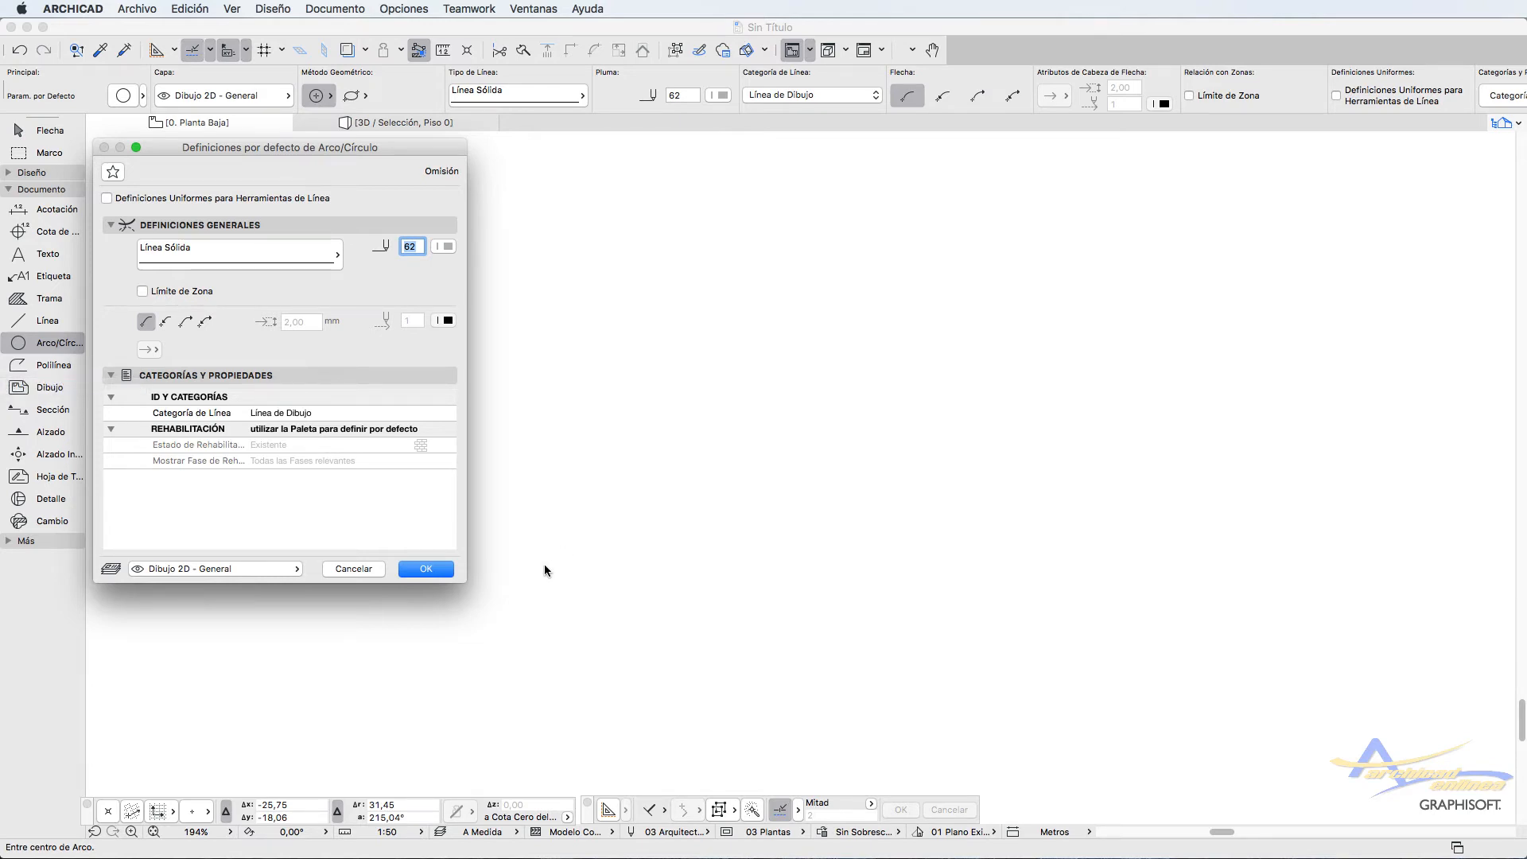
{"action": "left_click", "coordinate": [426, 568]}
{"action": "double_click", "coordinate": [51, 367]}
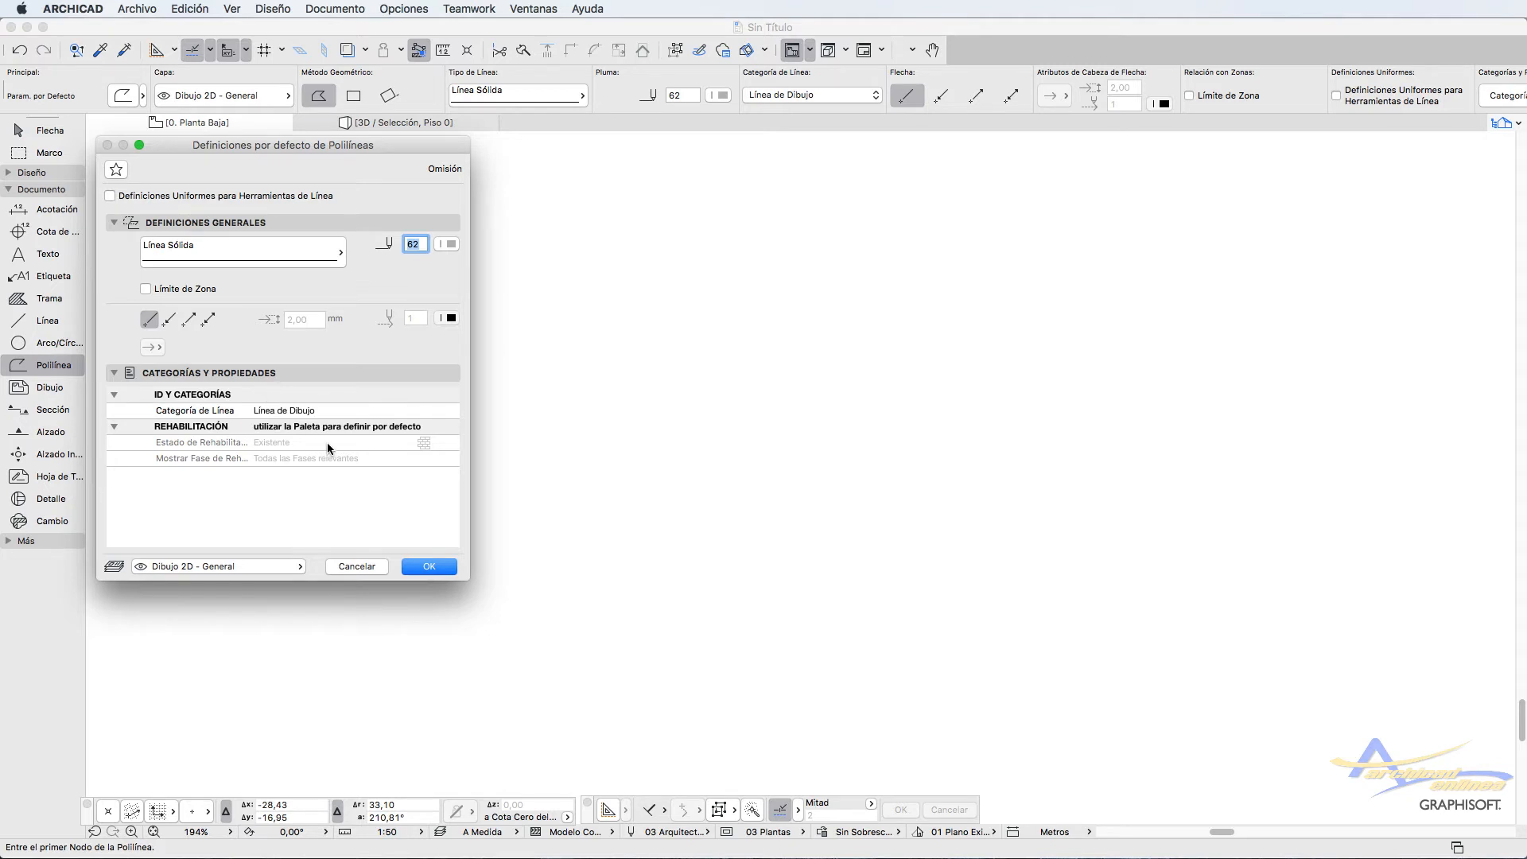
{"action": "left_click", "coordinate": [439, 566]}
Step: Review the default drawing settings, including the source file's relative and absolute path options, and accept them
{"action": "double_click", "coordinate": [44, 390]}
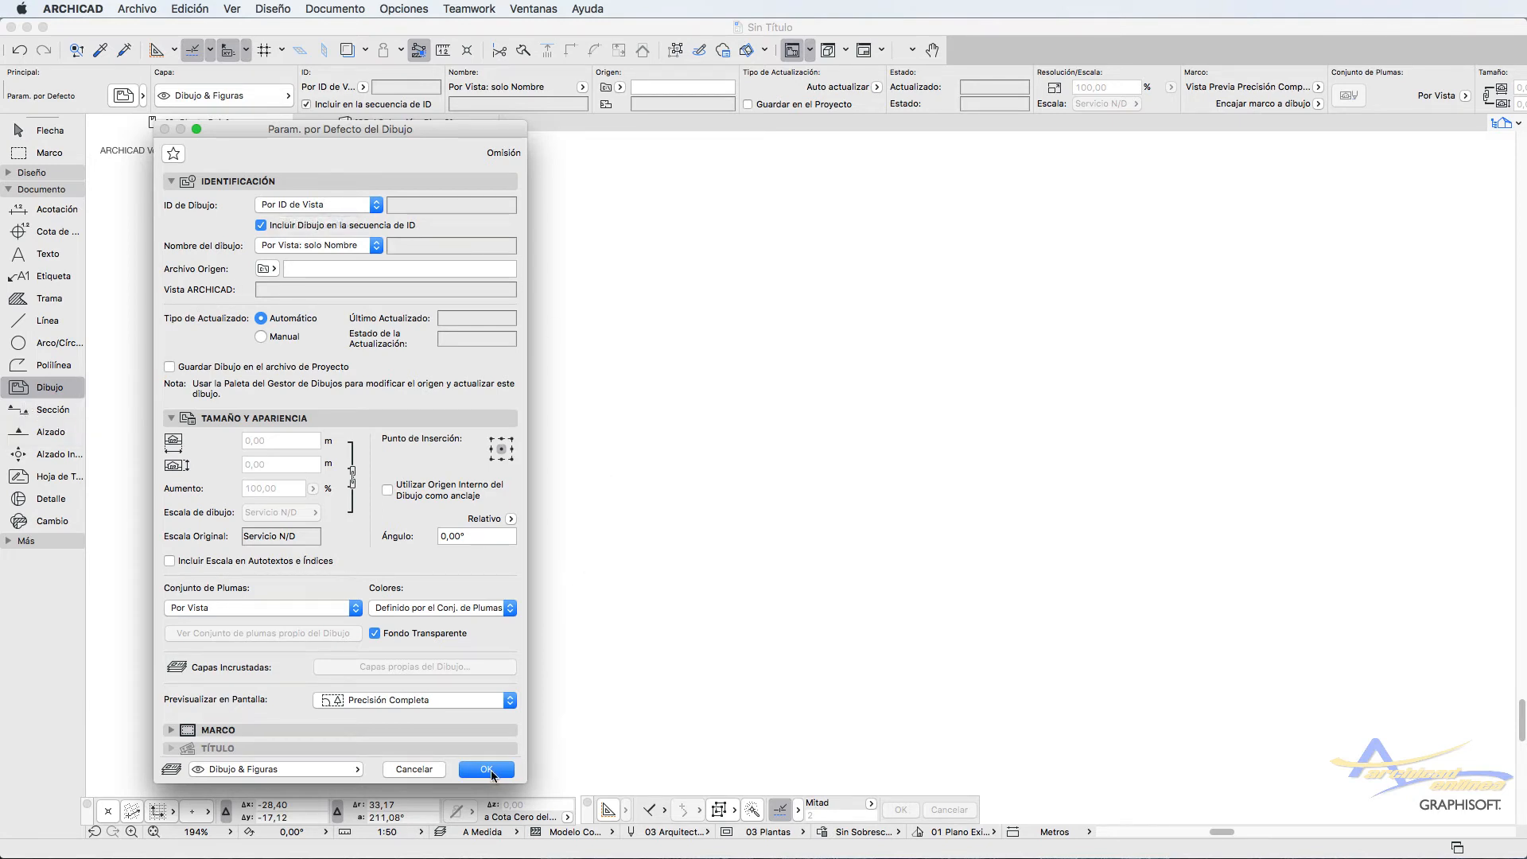
{"action": "left_click", "coordinate": [266, 270]}
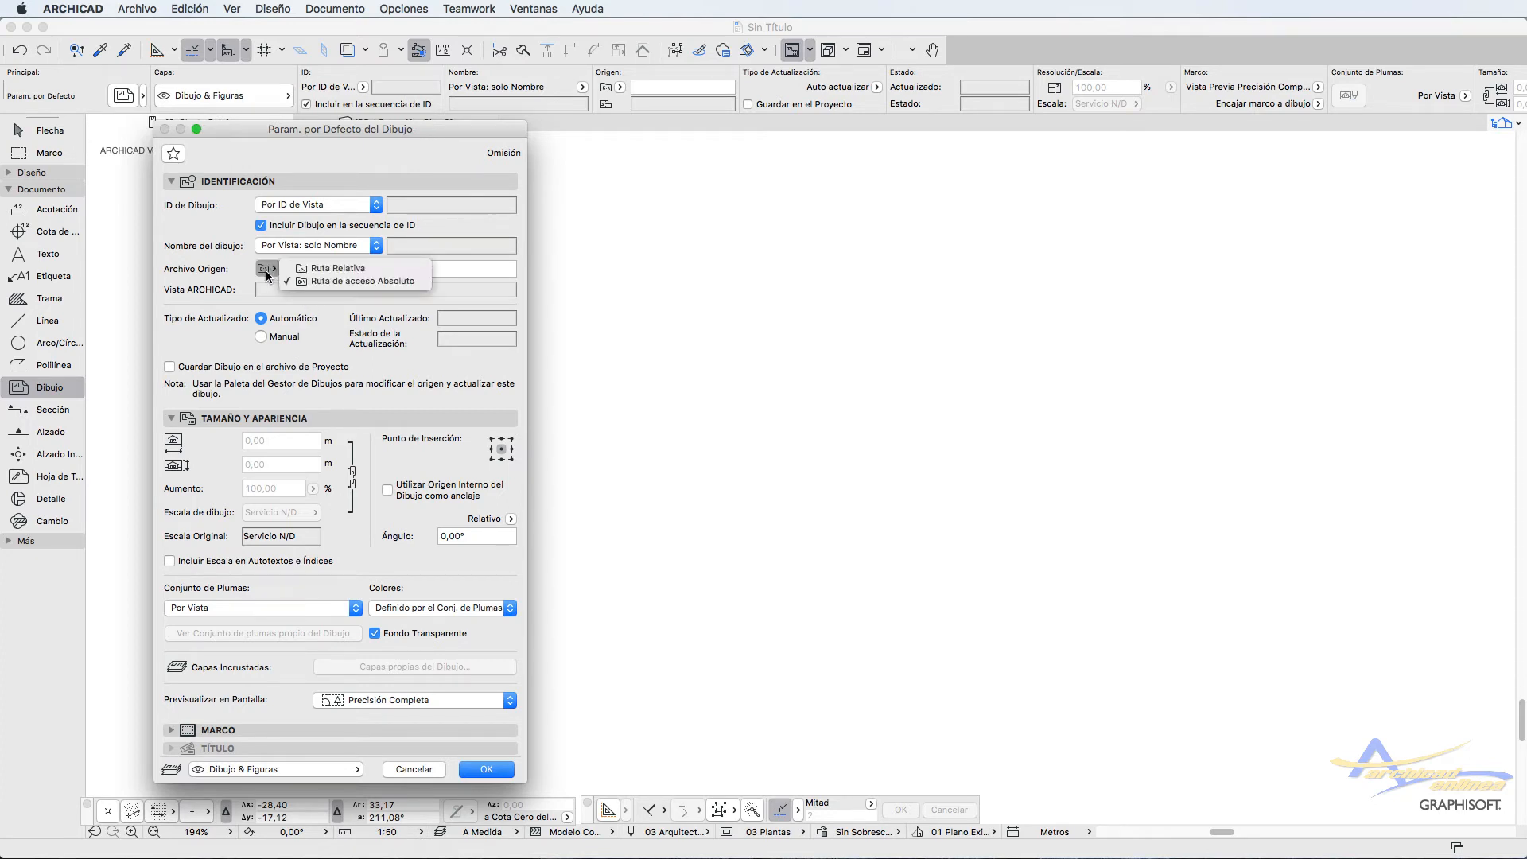
{"action": "left_click", "coordinate": [487, 776]}
{"action": "left_click", "coordinate": [487, 775]}
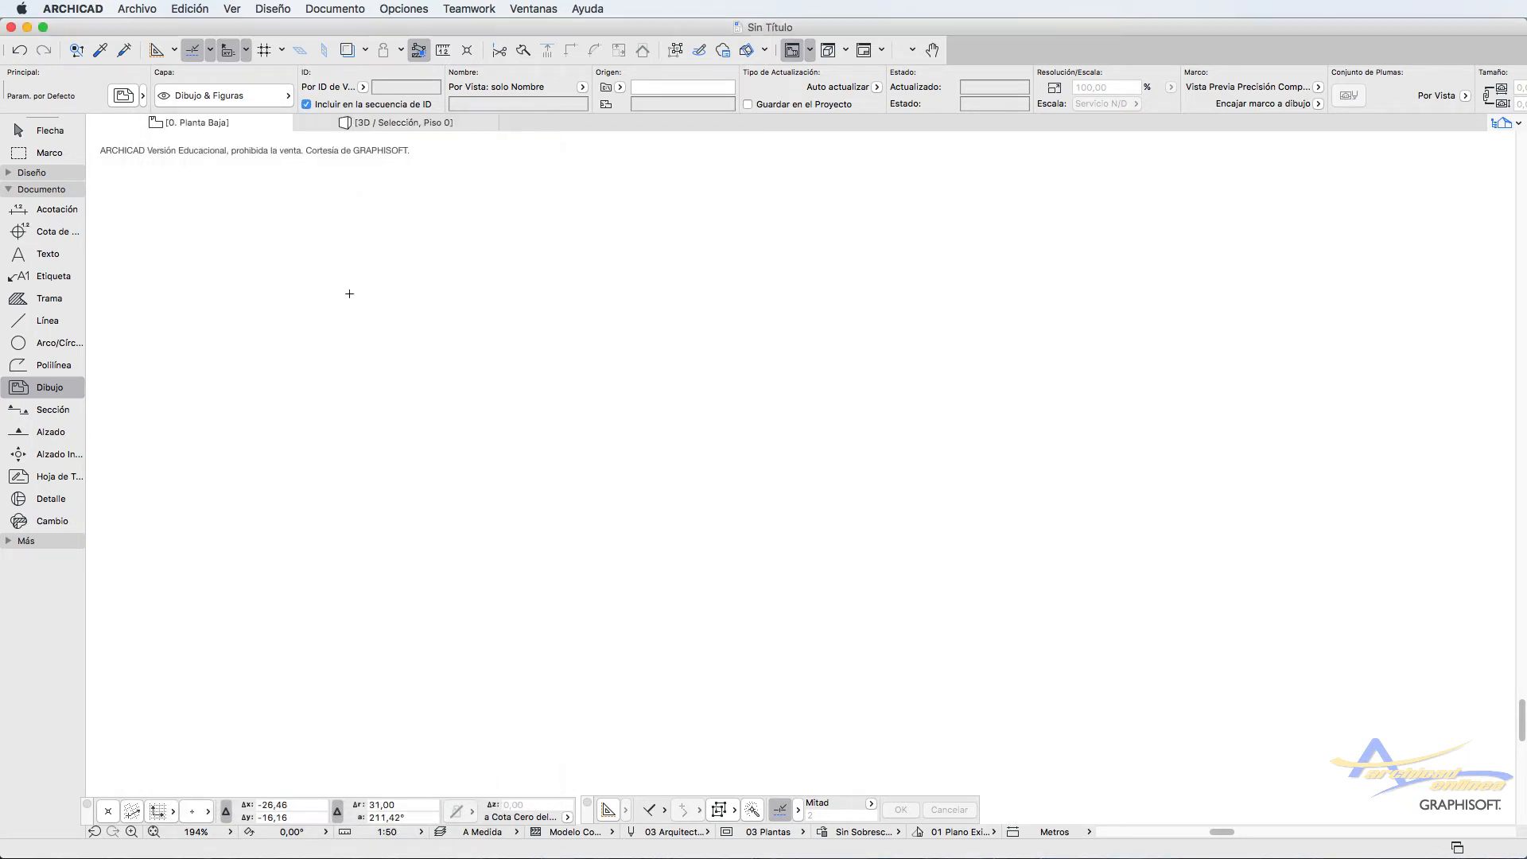
Step: Place 2016-04-18 ALIADAS FINAL con cielo CCO.dwg as an external drawing on the ground floor, with one drawing unit equal to 1 millimetre
{"action": "left_click", "coordinate": [324, 304]}
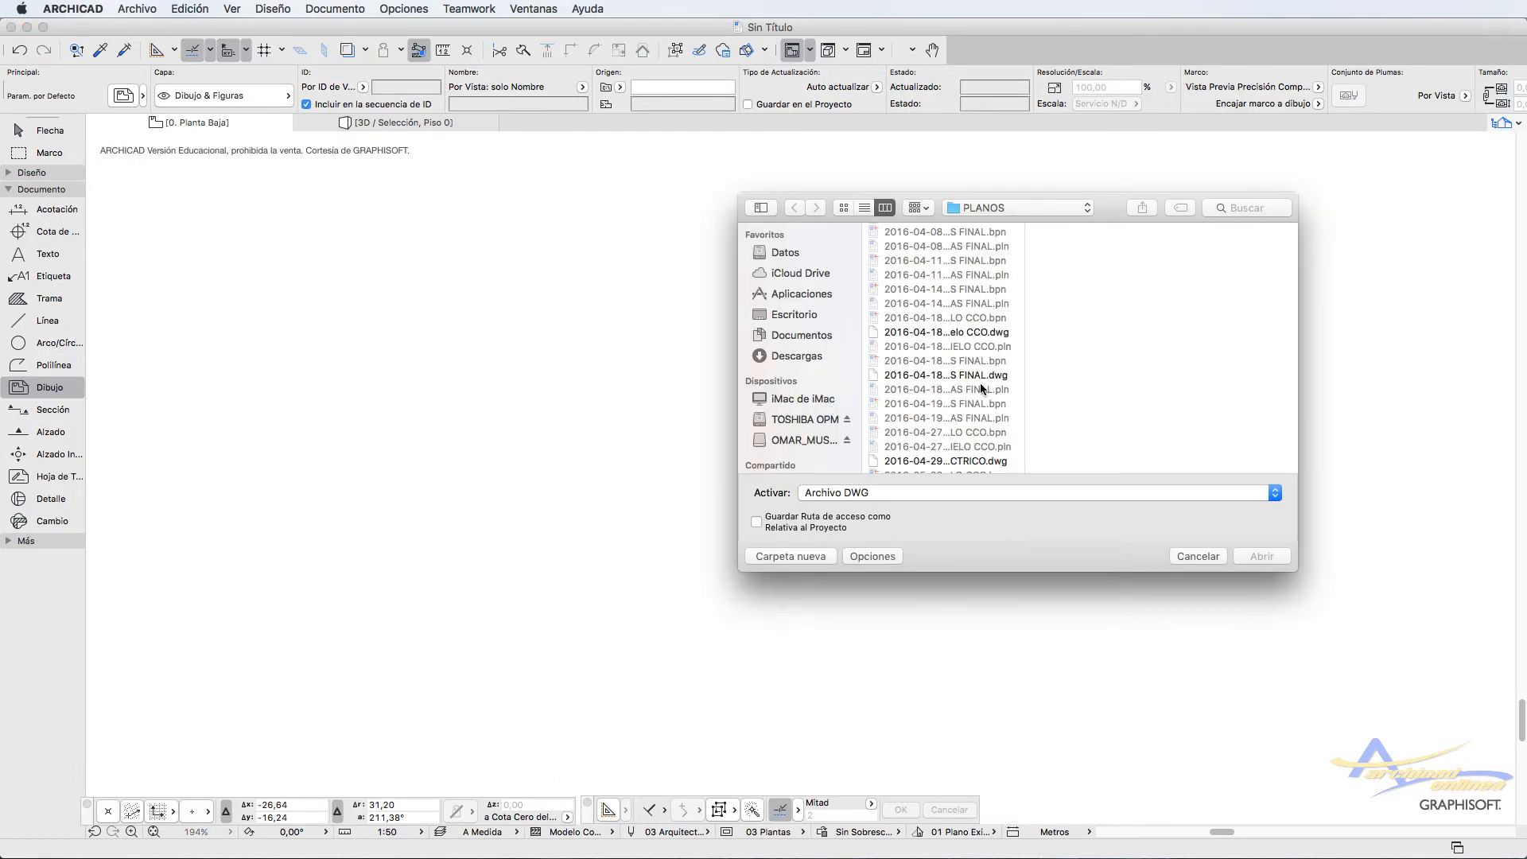
{"action": "scroll", "coordinate": [980, 384], "scroll_direction": "down", "scroll_amount": 3}
{"action": "scroll", "coordinate": [980, 418], "scroll_direction": "up", "scroll_amount": 4}
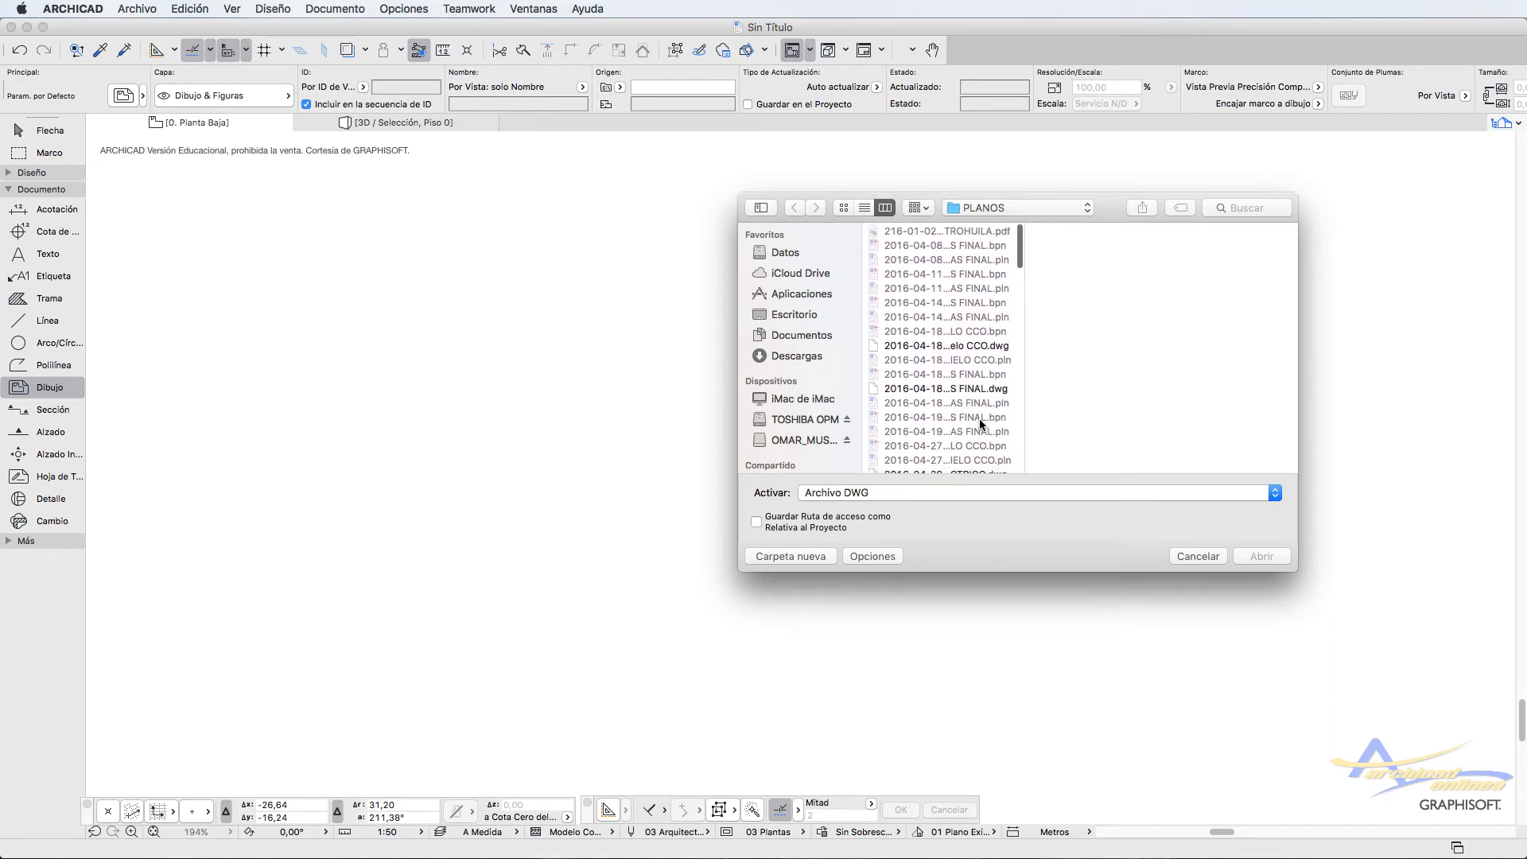
{"action": "left_click", "coordinate": [957, 345]}
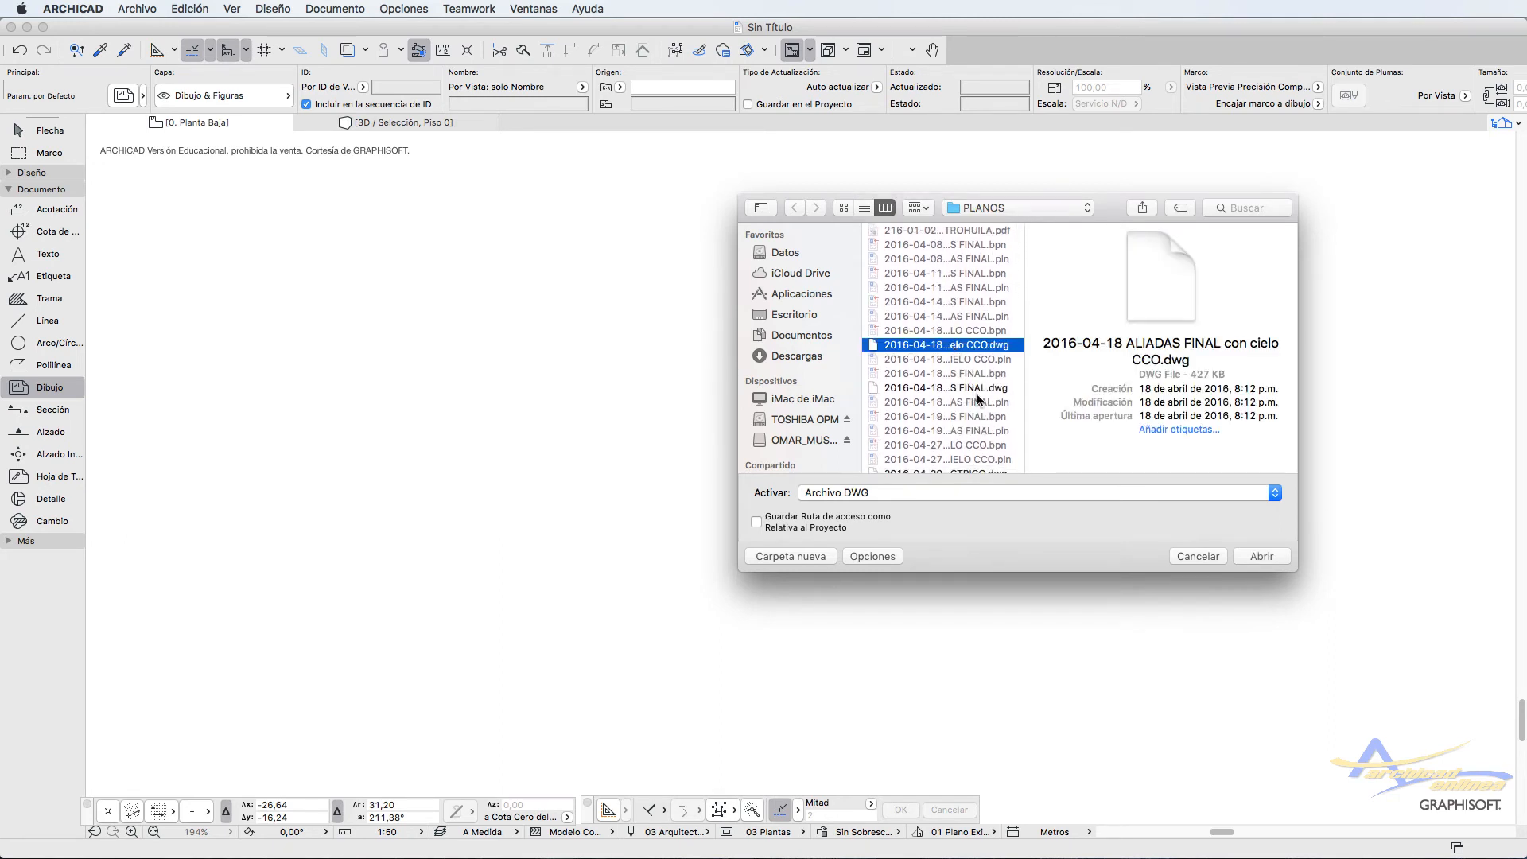
{"action": "left_click", "coordinate": [1271, 558]}
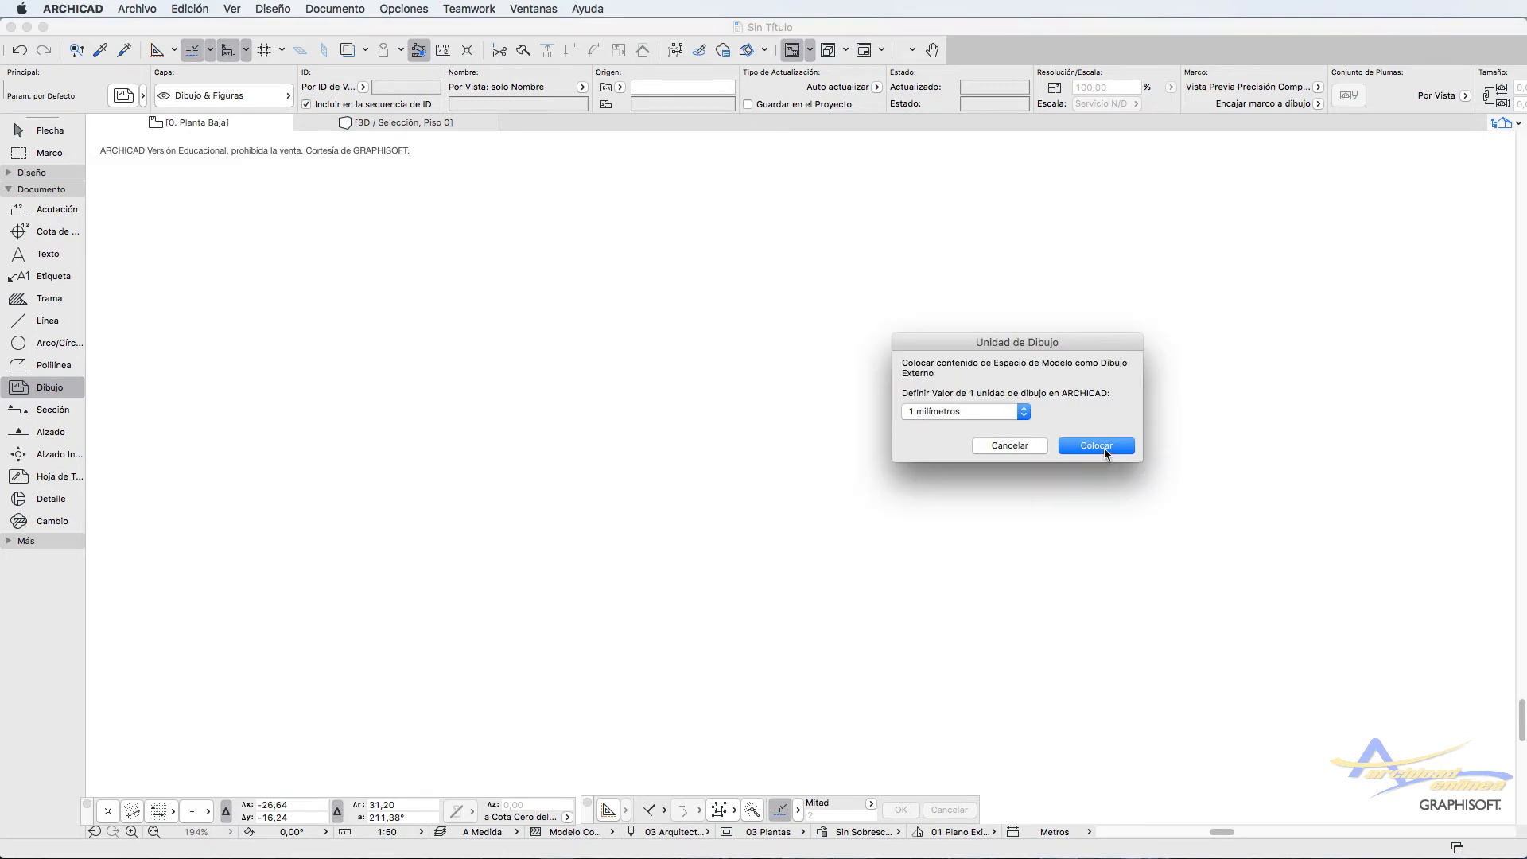
{"action": "left_click", "coordinate": [1096, 446]}
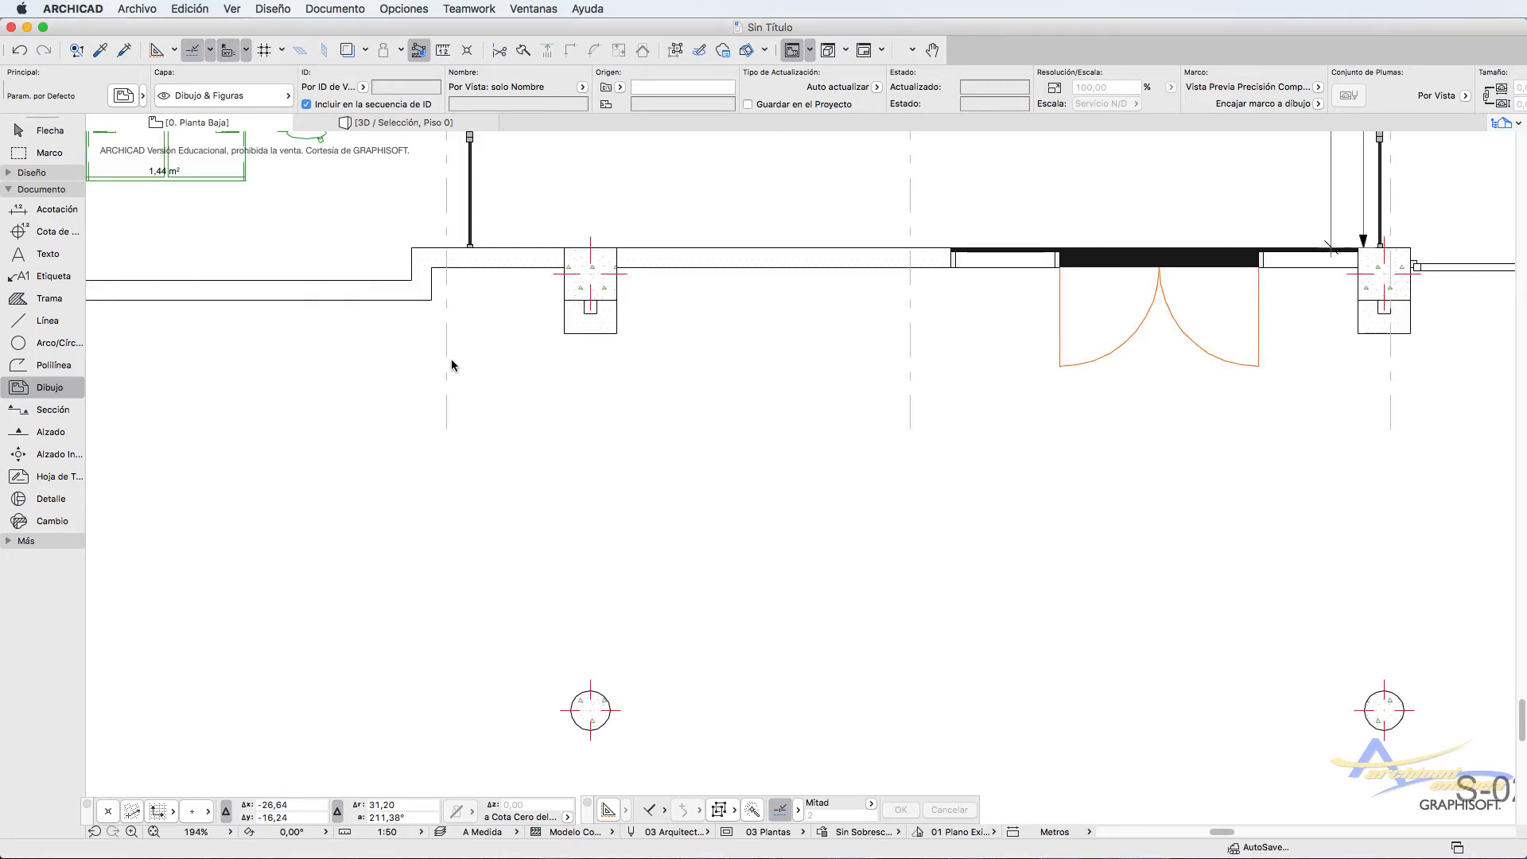
Step: Examine the full extent of the placed DWG floor plan and its drawing information
{"action": "scroll", "coordinate": [554, 431], "scroll_direction": "down", "scroll_amount": 10}
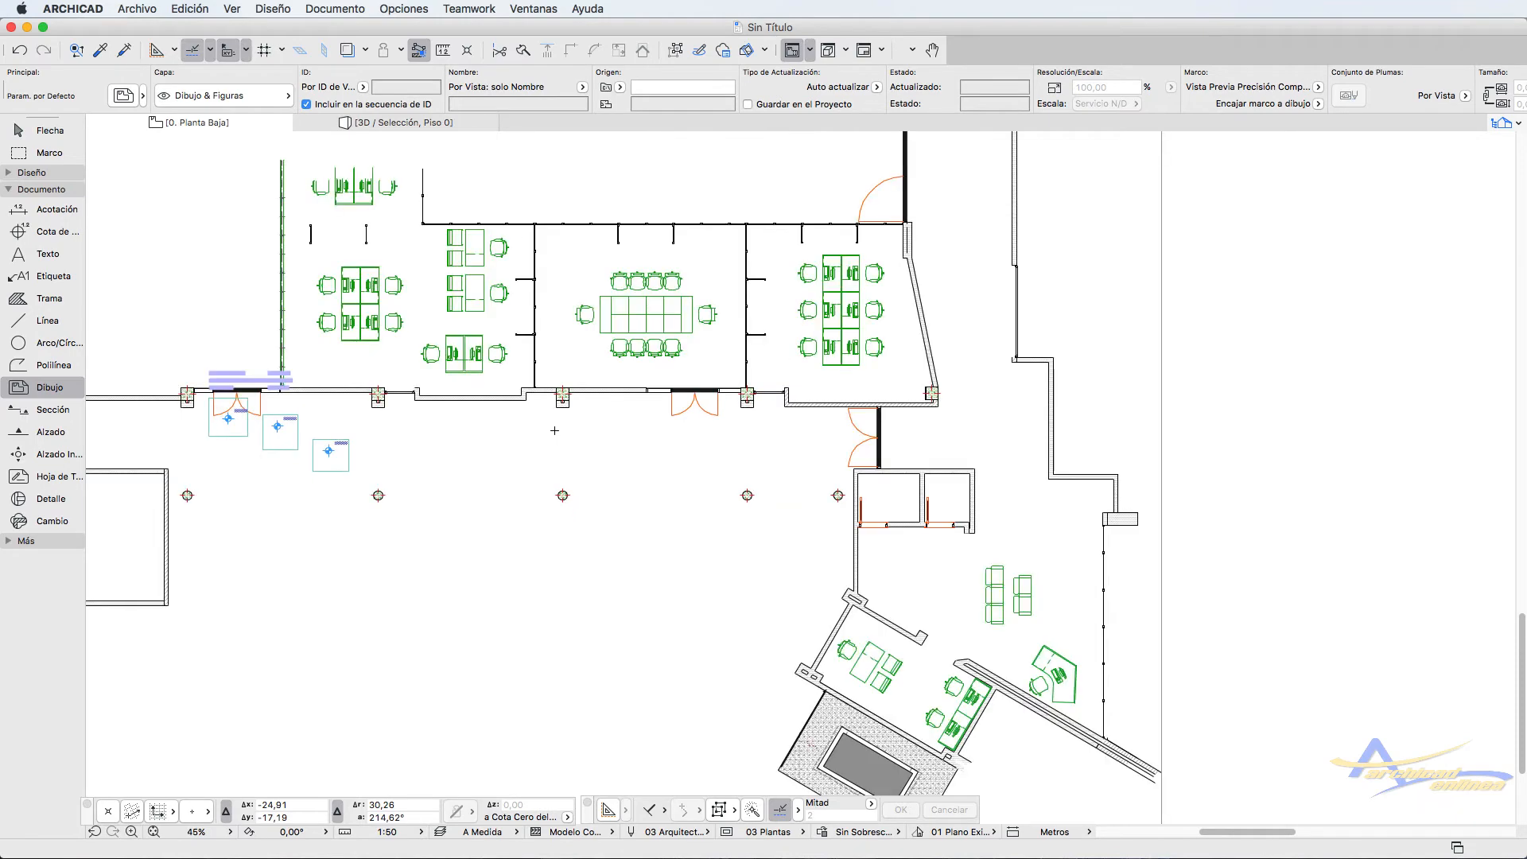
{"action": "scroll", "coordinate": [554, 431], "scroll_direction": "down", "scroll_amount": 5}
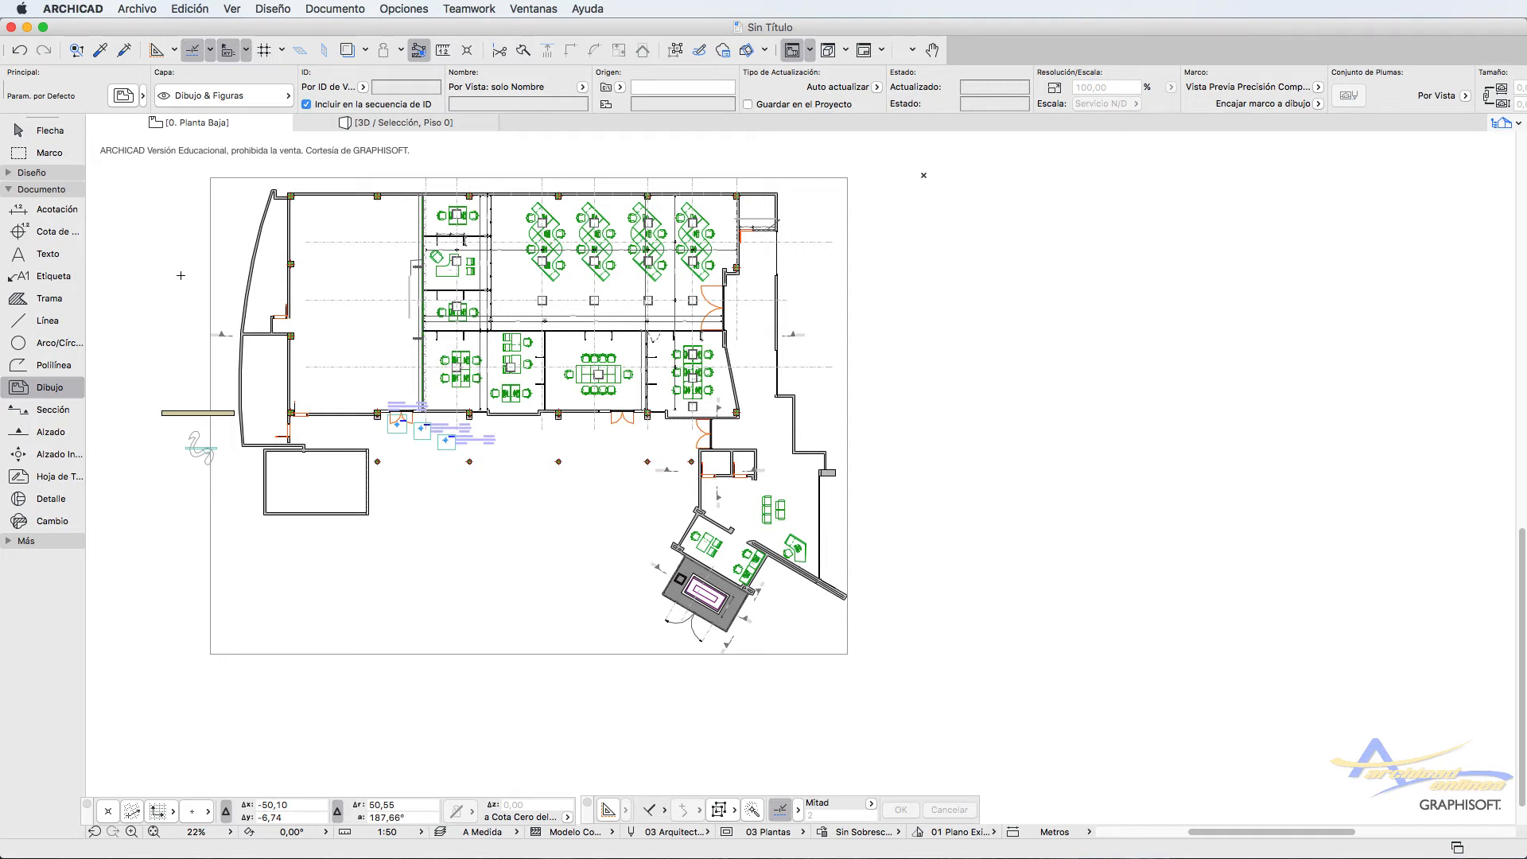
{"action": "left_click", "coordinate": [212, 655]}
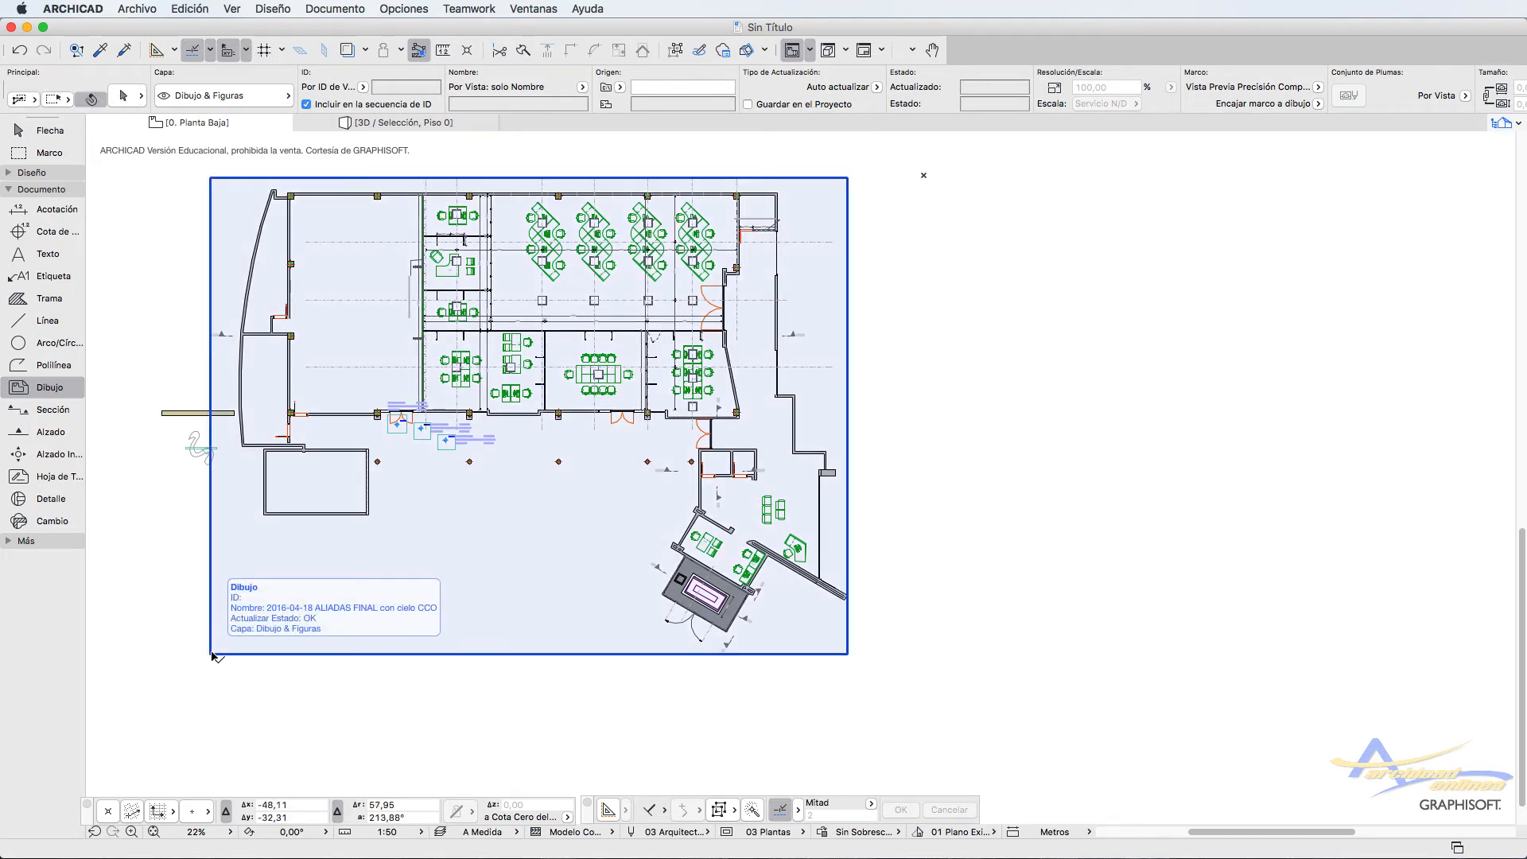
{"action": "left_click", "coordinate": [211, 655], "text": "shift"}
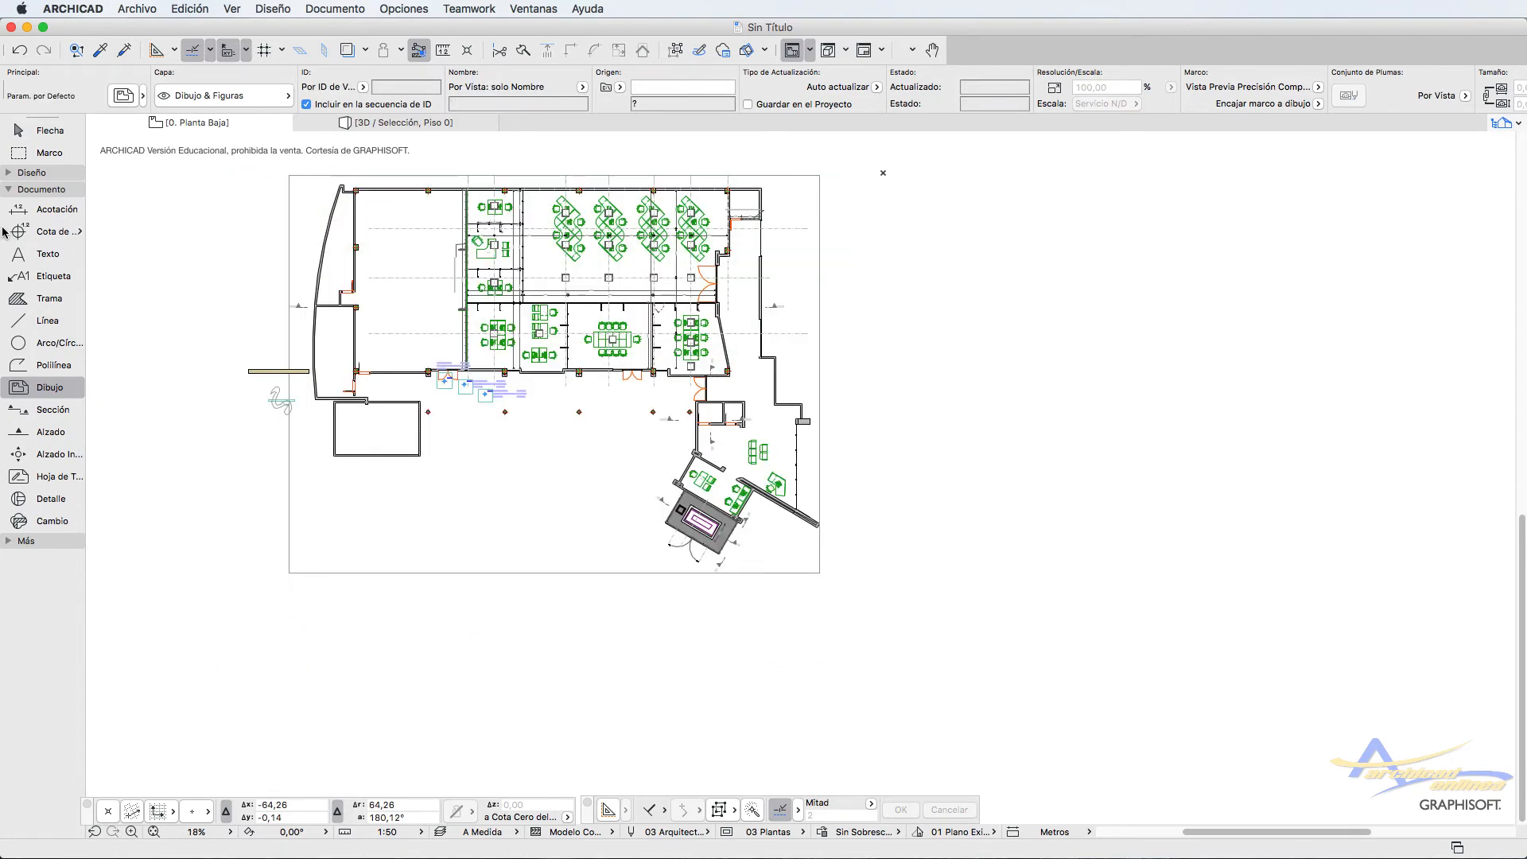
Step: Dimension the full width of the placed drawing's frame between its two upper corners, with the dimension line above the frame
{"action": "left_click", "coordinate": [37, 213]}
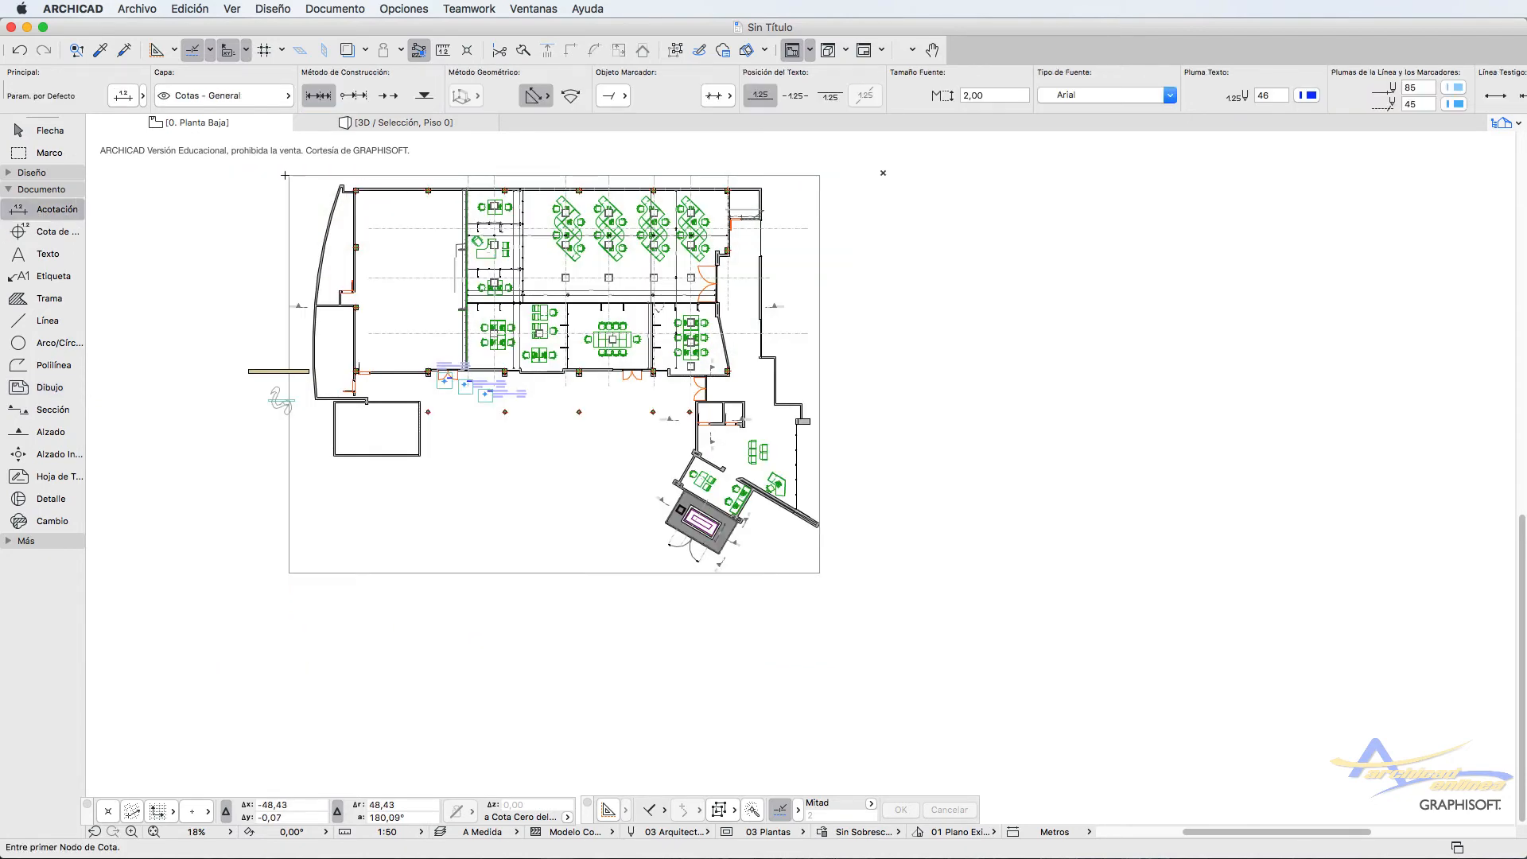
{"action": "left_click", "coordinate": [289, 176]}
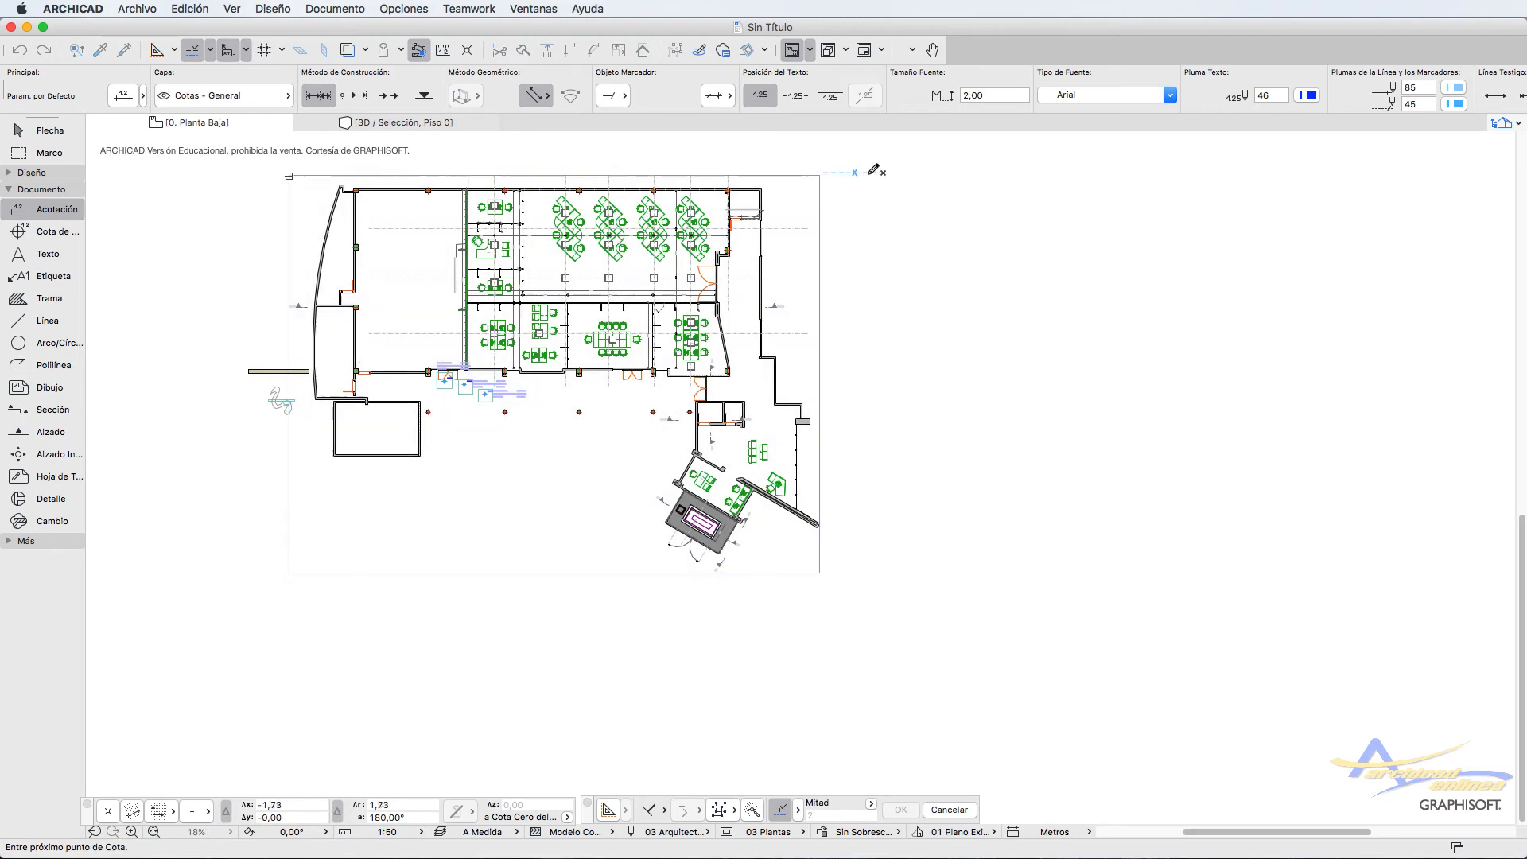
{"action": "left_click", "coordinate": [820, 176]}
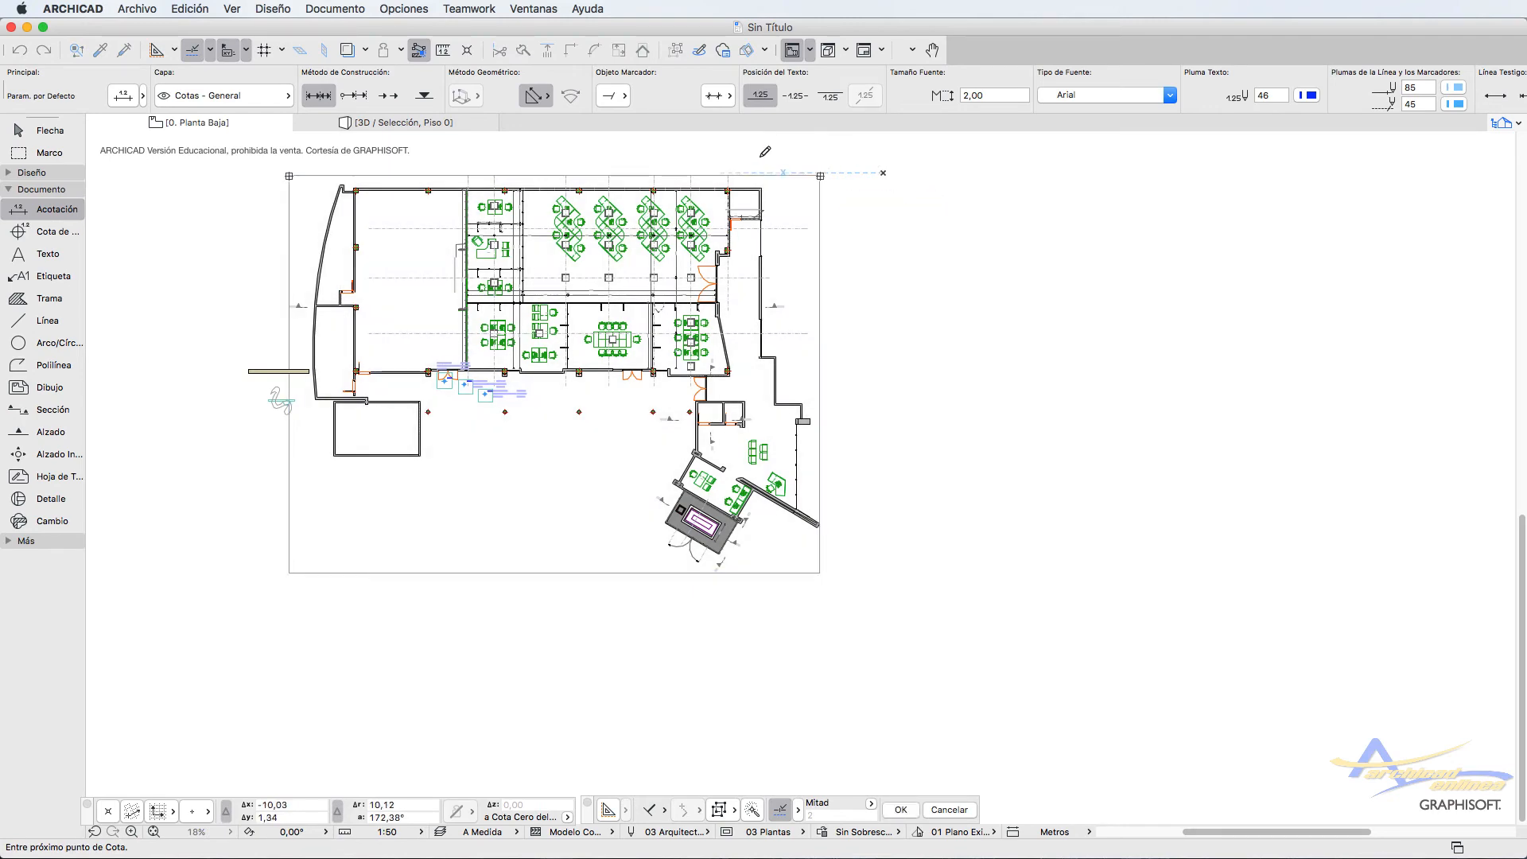
{"action": "double_click", "coordinate": [765, 151]}
{"action": "left_click", "coordinate": [576, 160]}
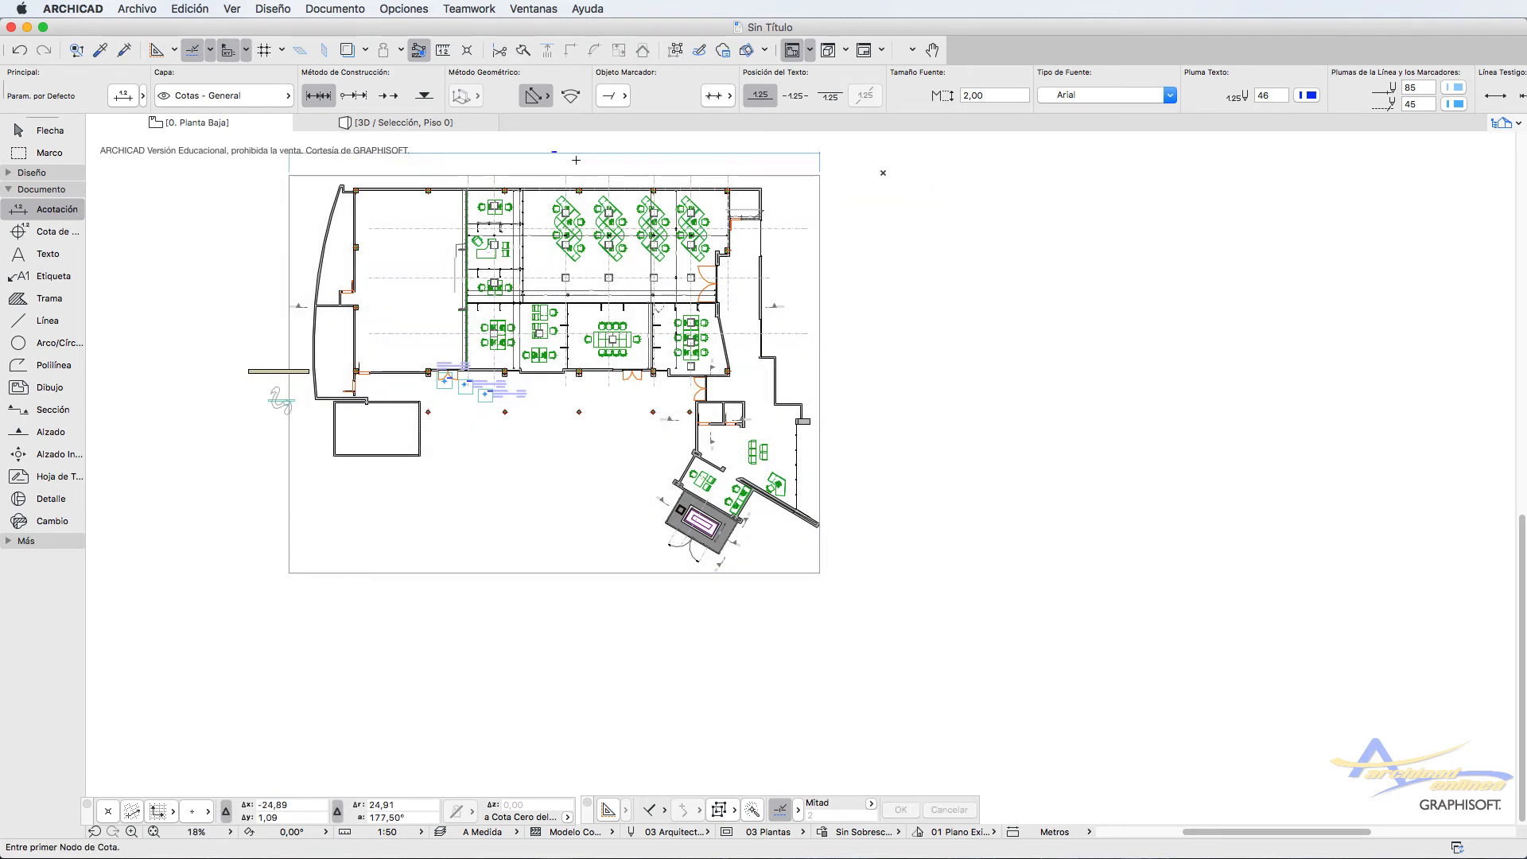
{"action": "scroll", "coordinate": [576, 160], "scroll_direction": "up", "scroll_amount": 3}
{"action": "scroll", "coordinate": [575, 160], "scroll_direction": "down", "scroll_amount": 2}
{"action": "scroll", "coordinate": [565, 157], "scroll_direction": "up", "scroll_amount": 5}
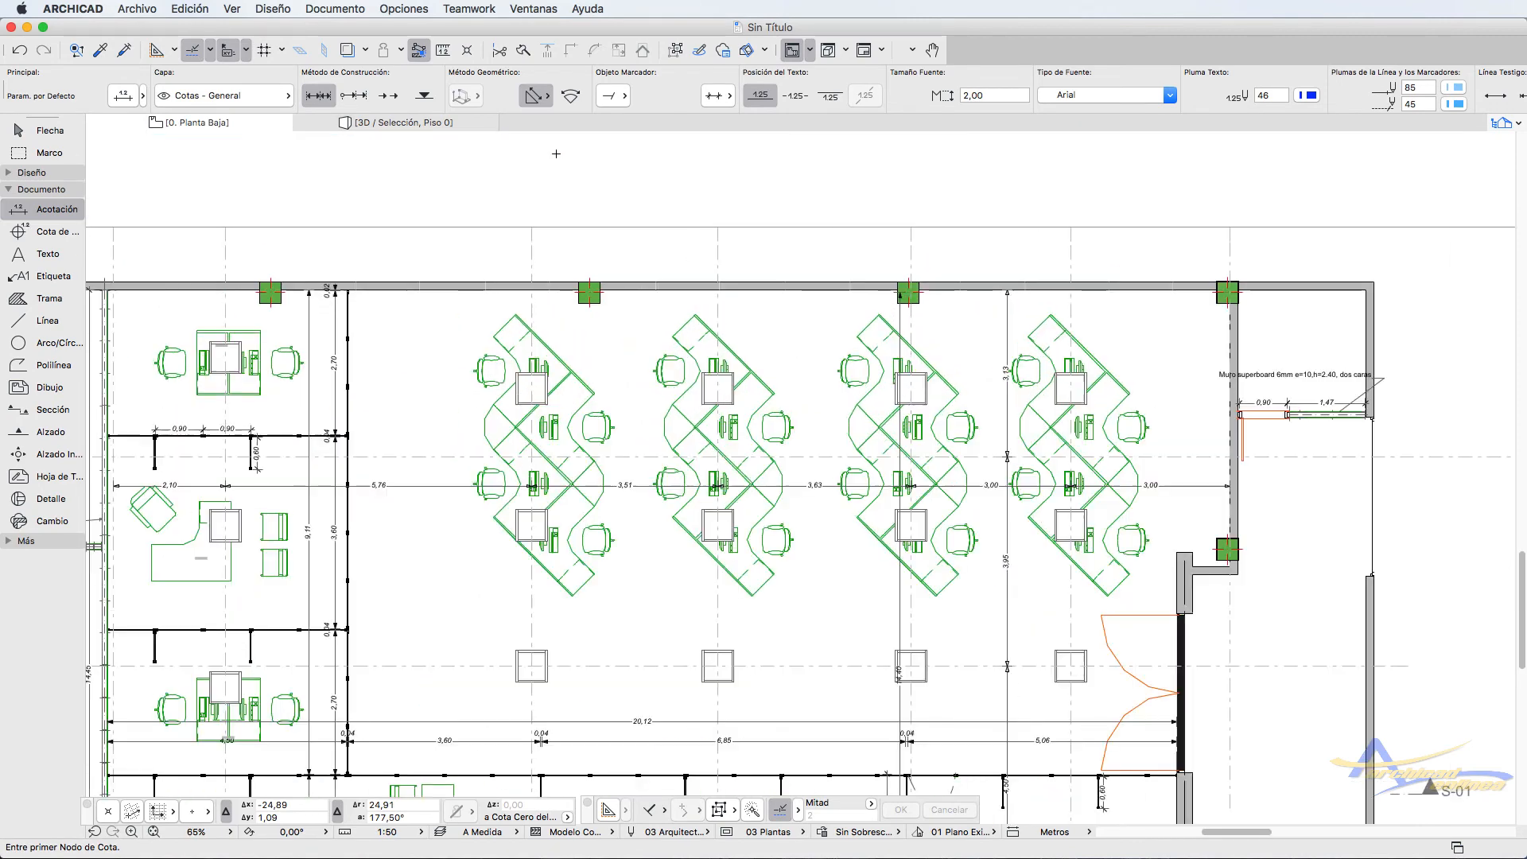
{"action": "scroll", "coordinate": [556, 154], "scroll_direction": "up", "scroll_amount": 2}
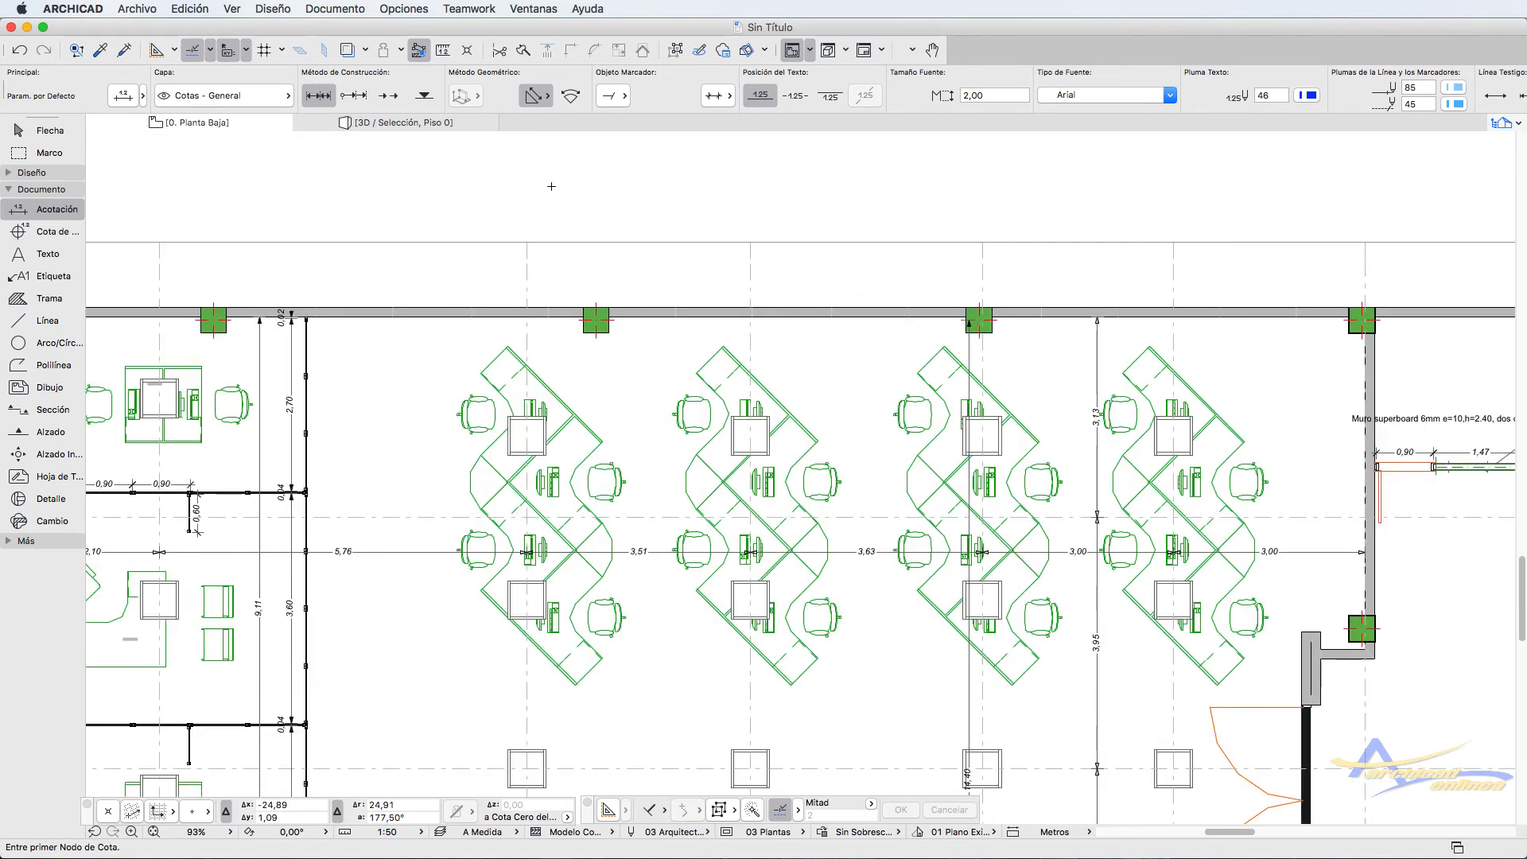
{"action": "left_click", "coordinate": [933, 50]}
{"action": "left_click_drag", "start_coordinate": [787, 191], "coordinate": [883, 331]}
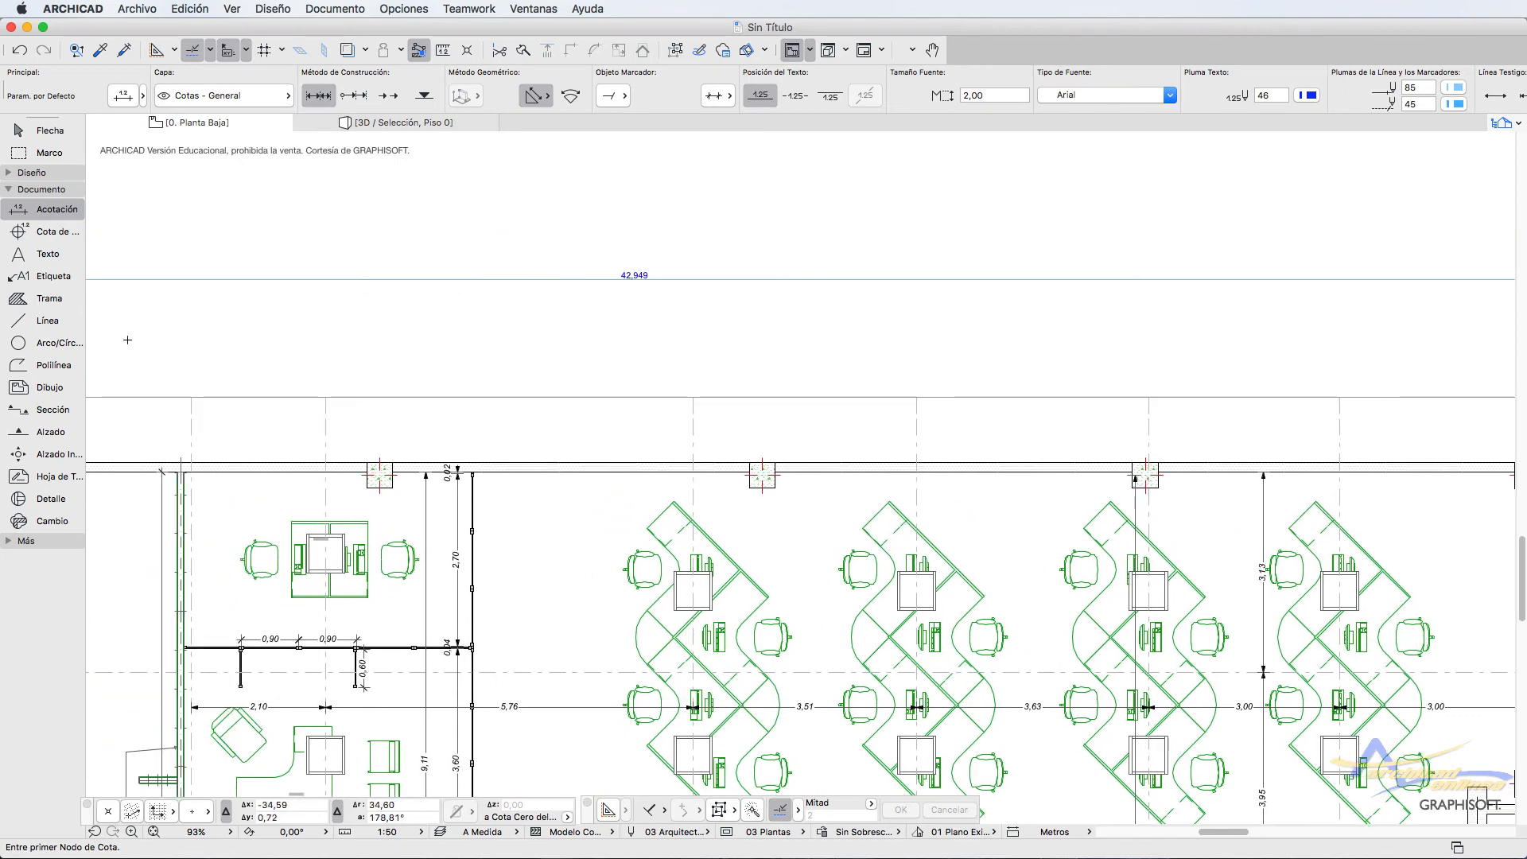
Step: Show the additional tools in the toolbox, and review and accept the default section settings
{"action": "left_click", "coordinate": [10, 541]}
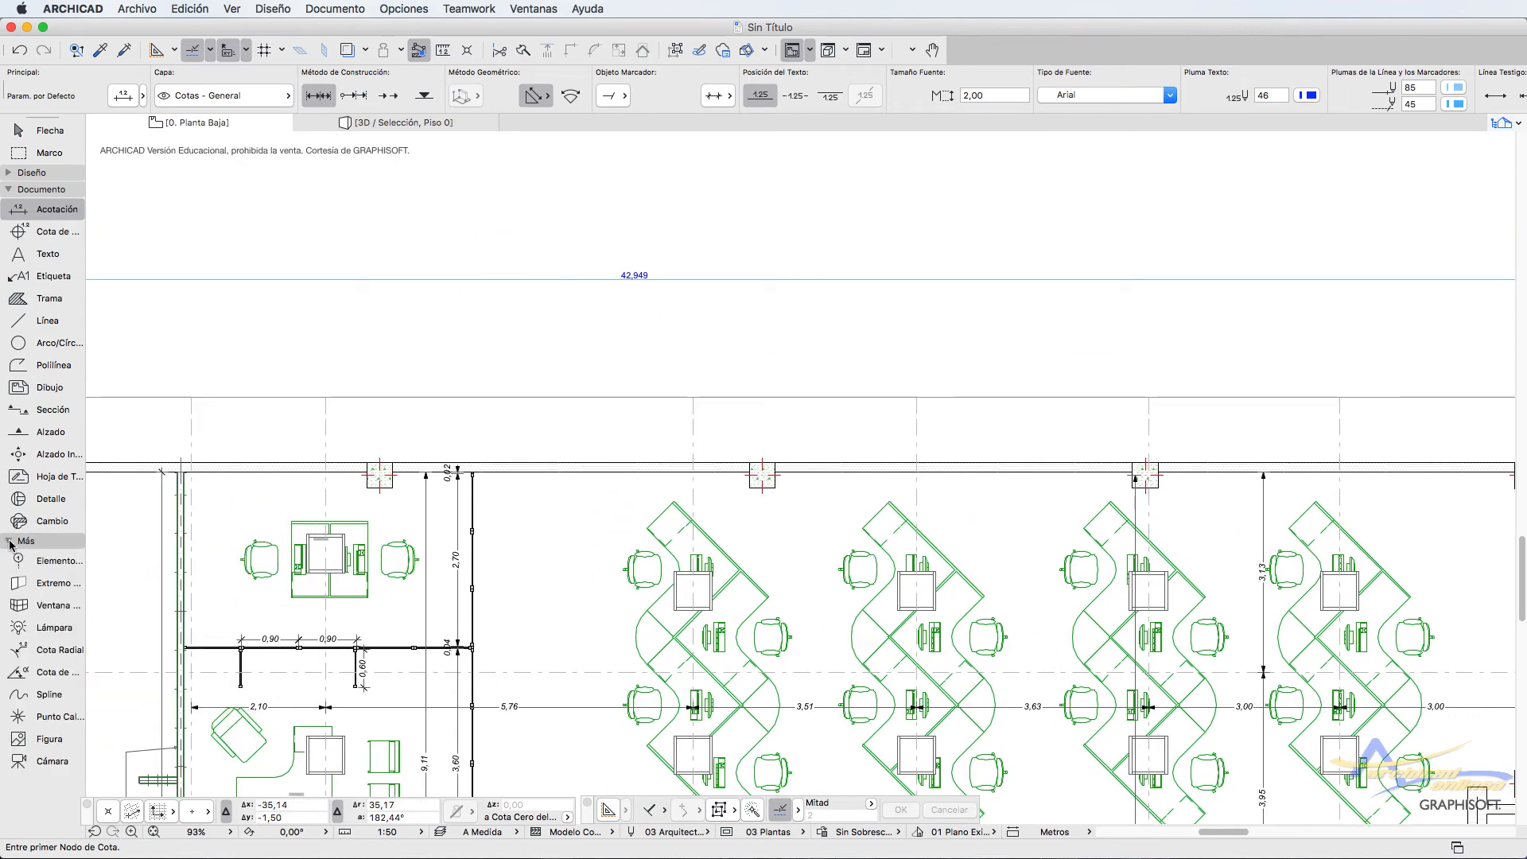
{"action": "left_click", "coordinate": [32, 411]}
{"action": "double_click", "coordinate": [32, 411]}
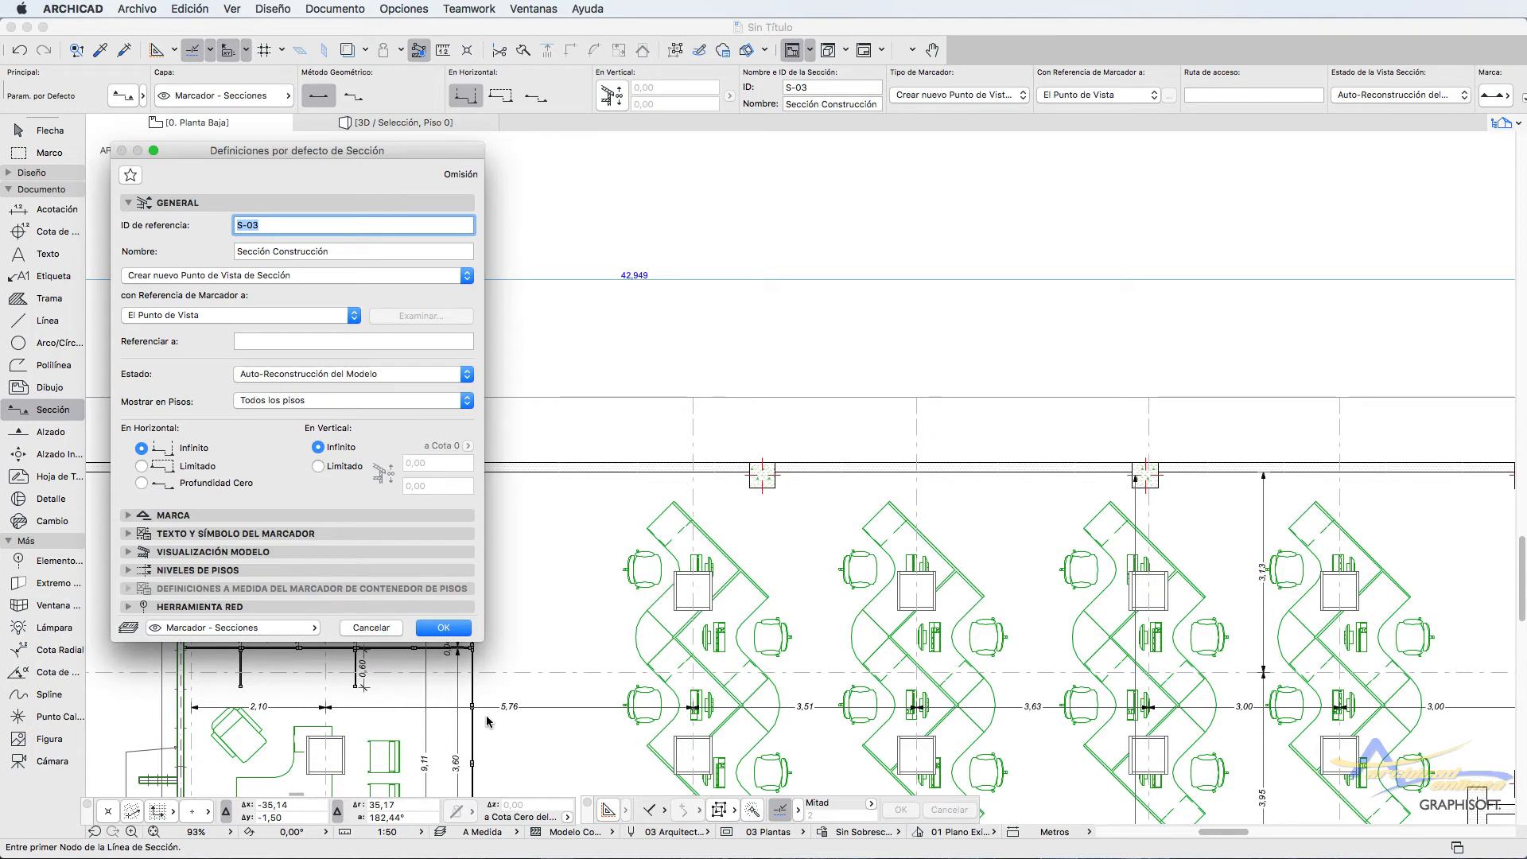
{"action": "left_click", "coordinate": [449, 629]}
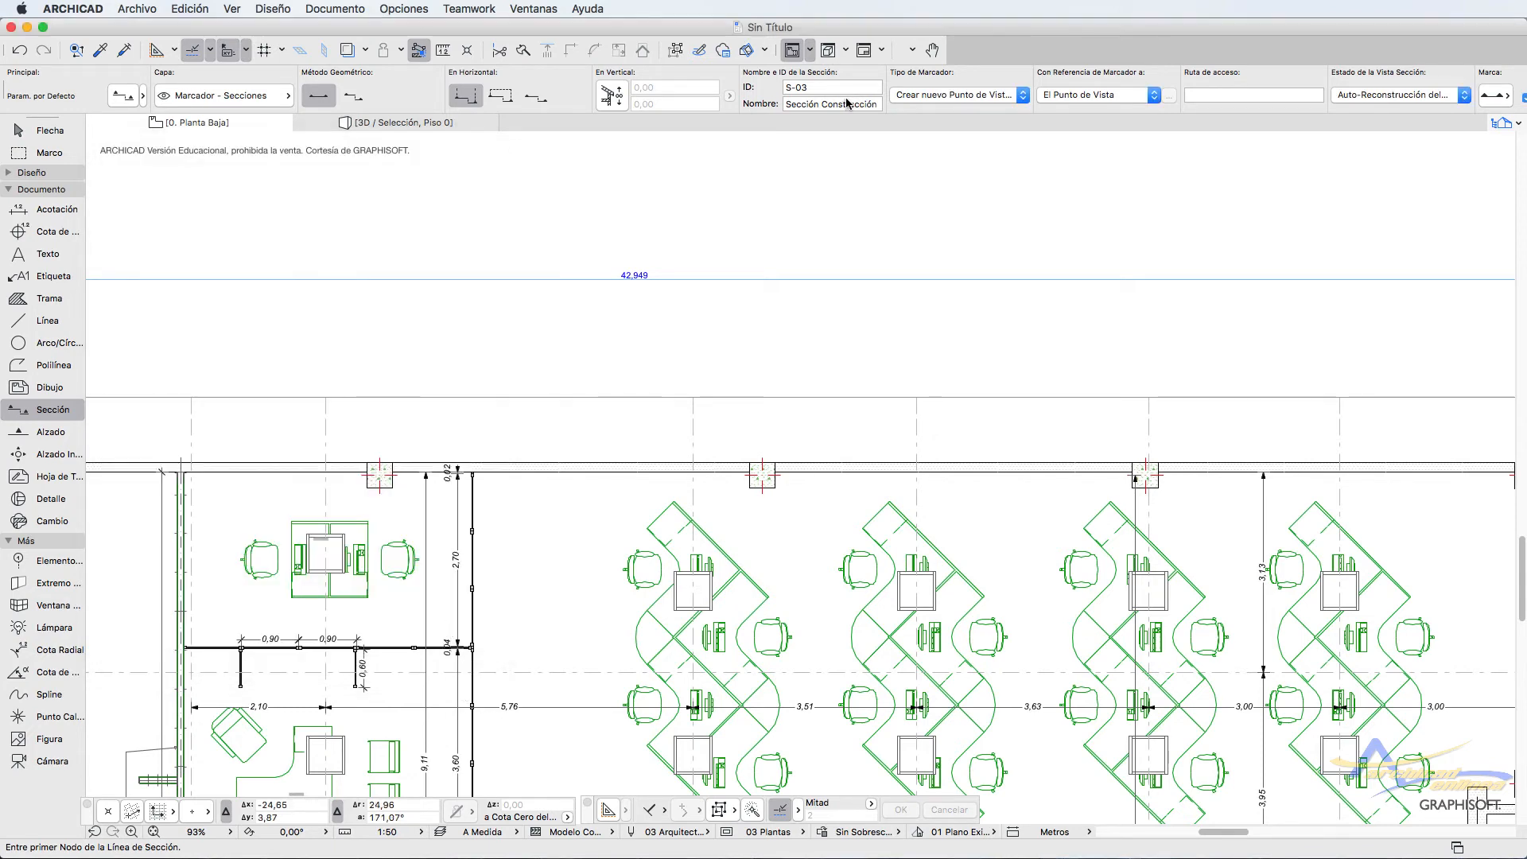
Step: Draw two rectangular wall enclosures that overlap at one corner in the empty area beside the placed drawing, using the rectangular wall method
{"action": "middle_click_drag", "start_coordinate": [1209, 288], "coordinate": [296, 314]}
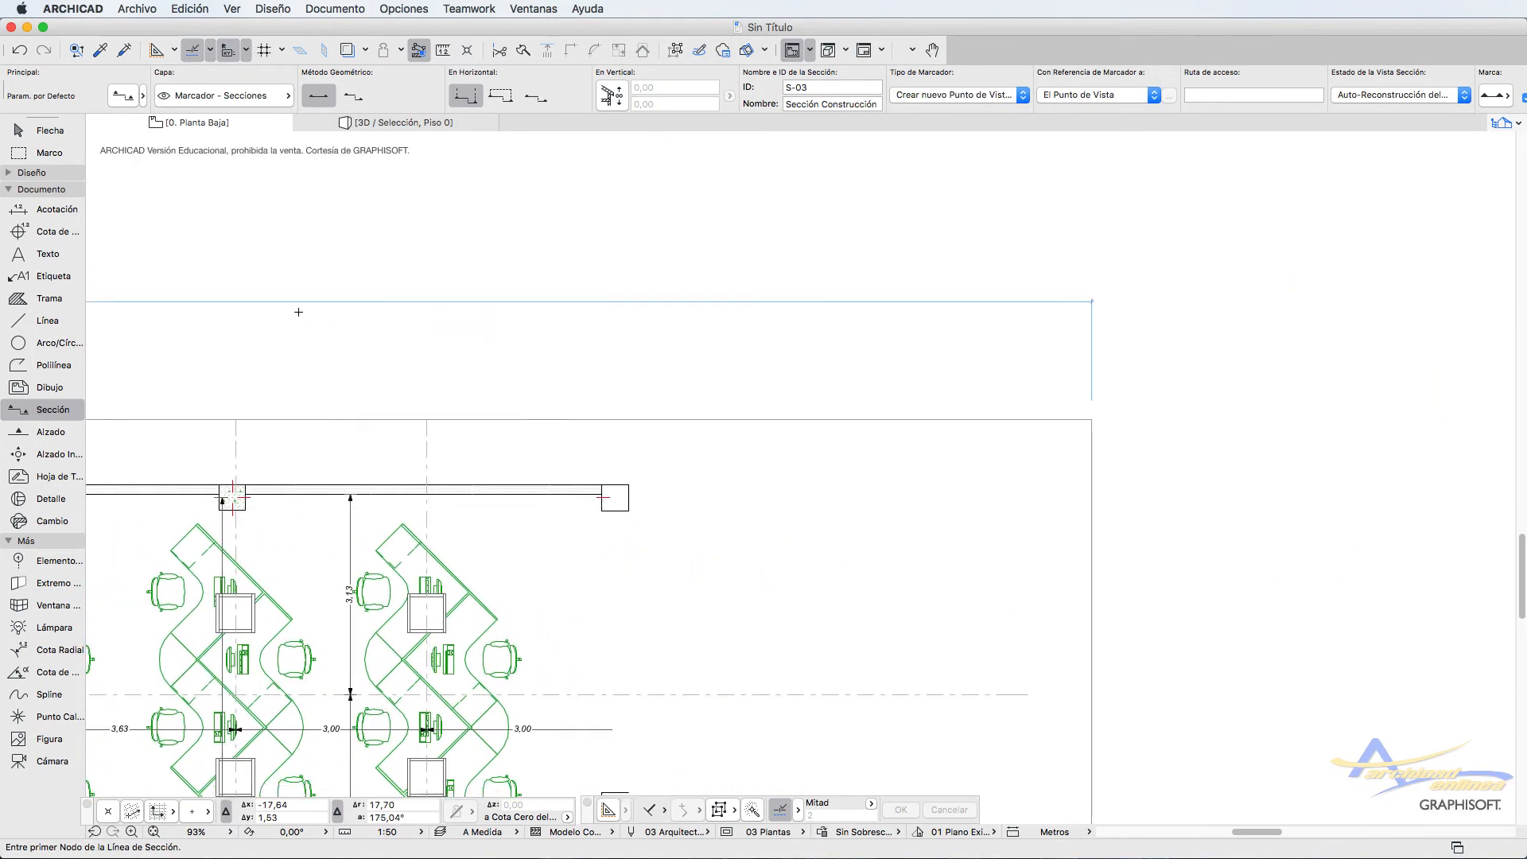
{"action": "left_click", "coordinate": [932, 50]}
{"action": "left_click_drag", "start_coordinate": [1220, 471], "coordinate": [351, 450]}
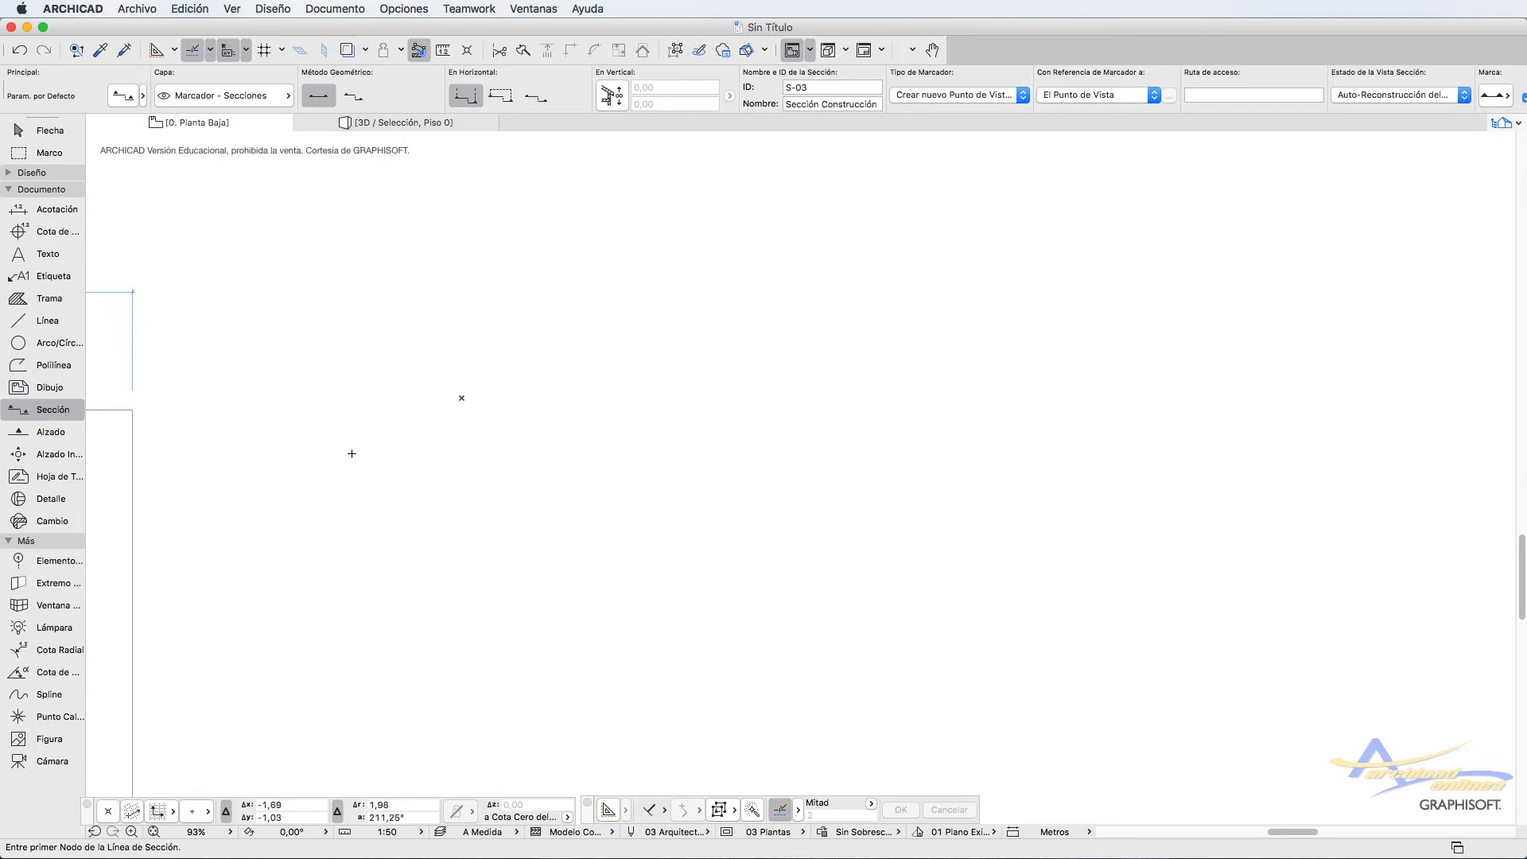
{"action": "left_click", "coordinate": [38, 173]}
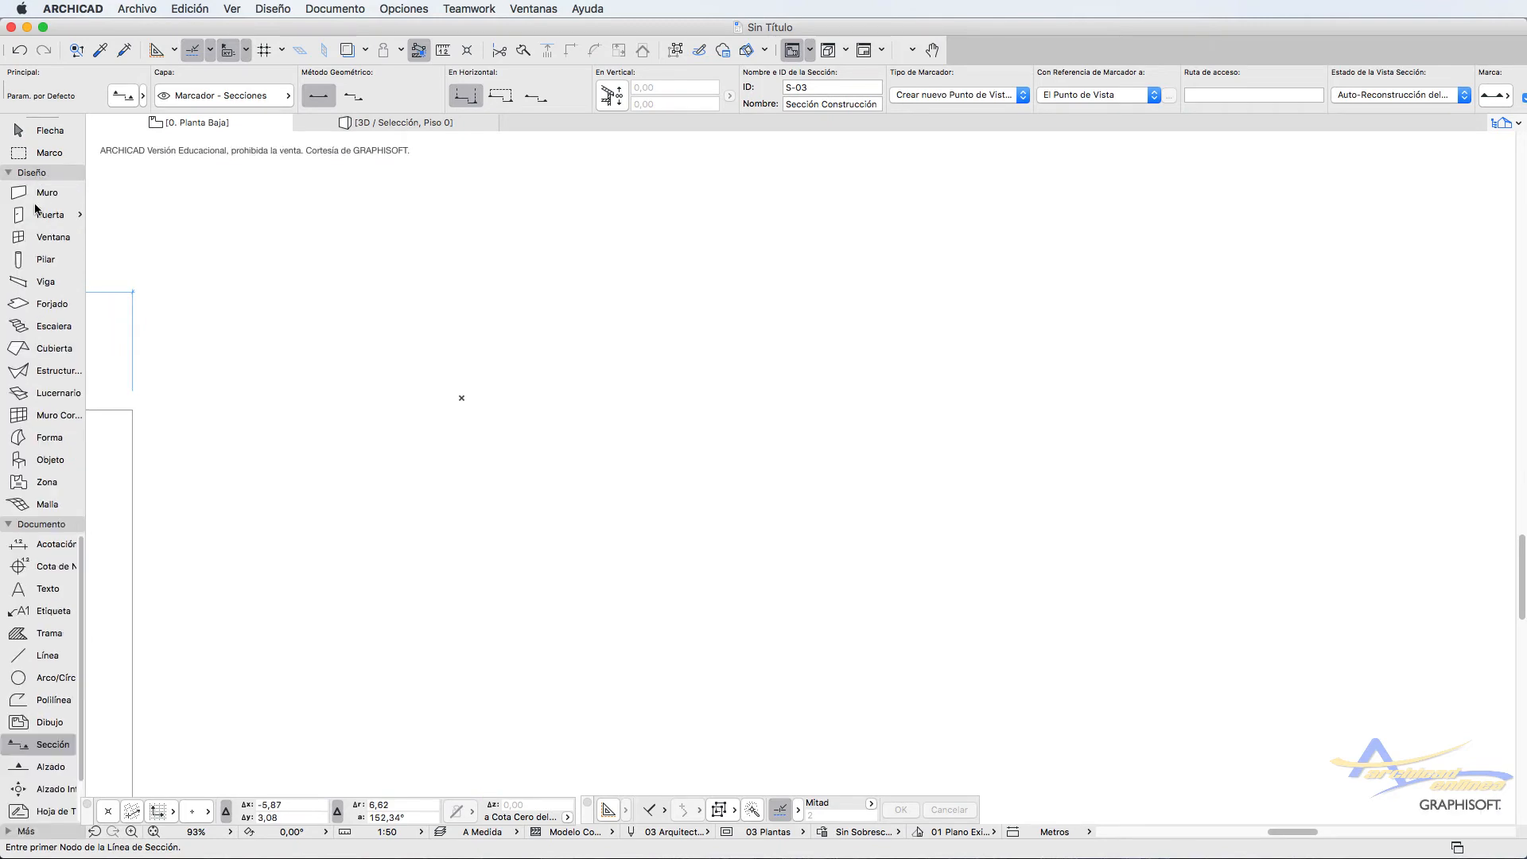
{"action": "left_click", "coordinate": [47, 193]}
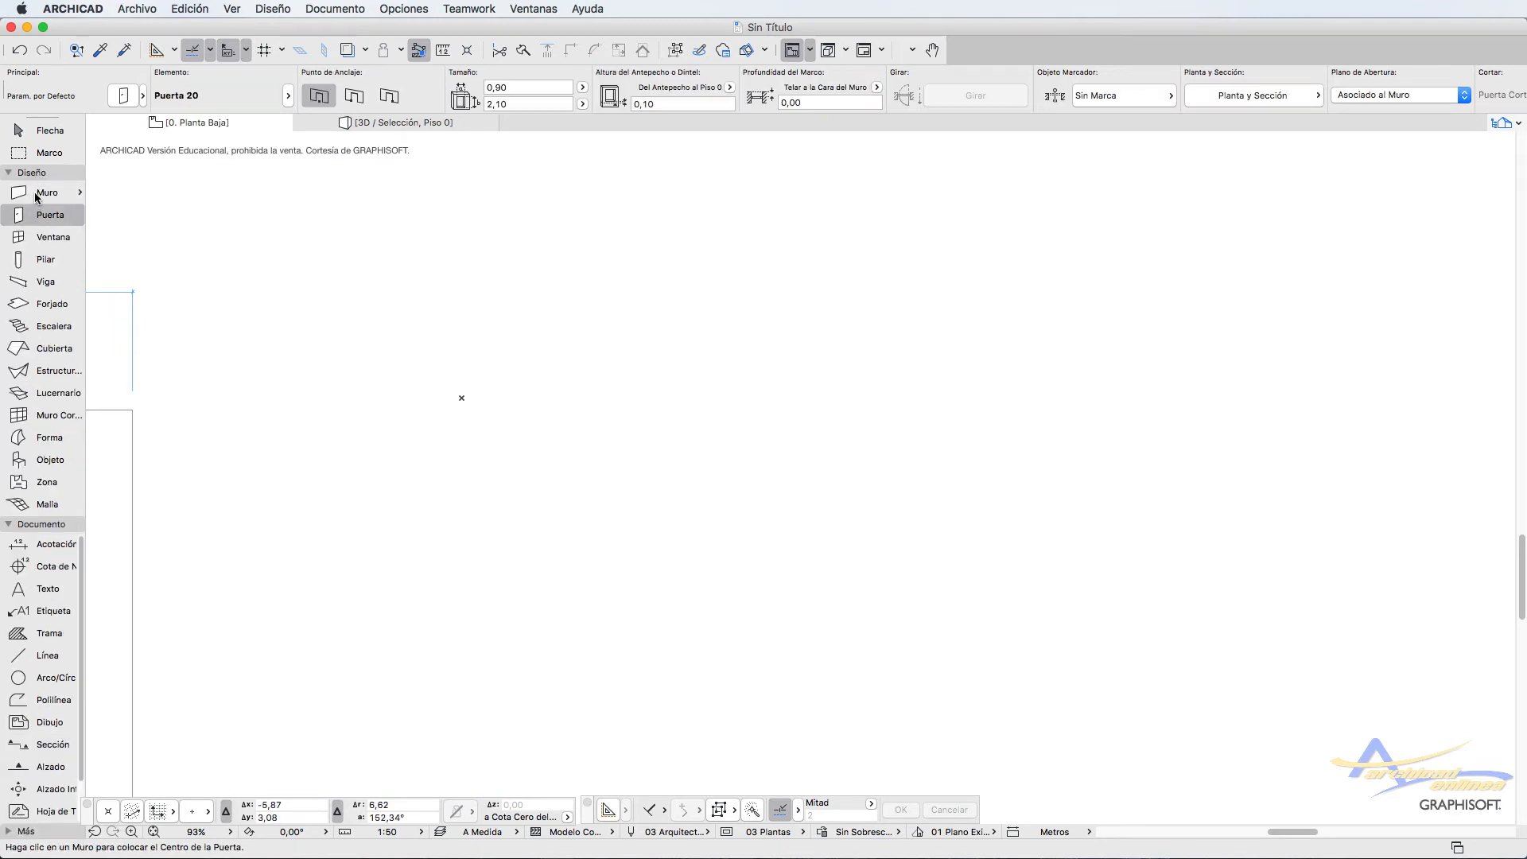
{"action": "left_click", "coordinate": [573, 273]}
{"action": "left_click", "coordinate": [340, 106]}
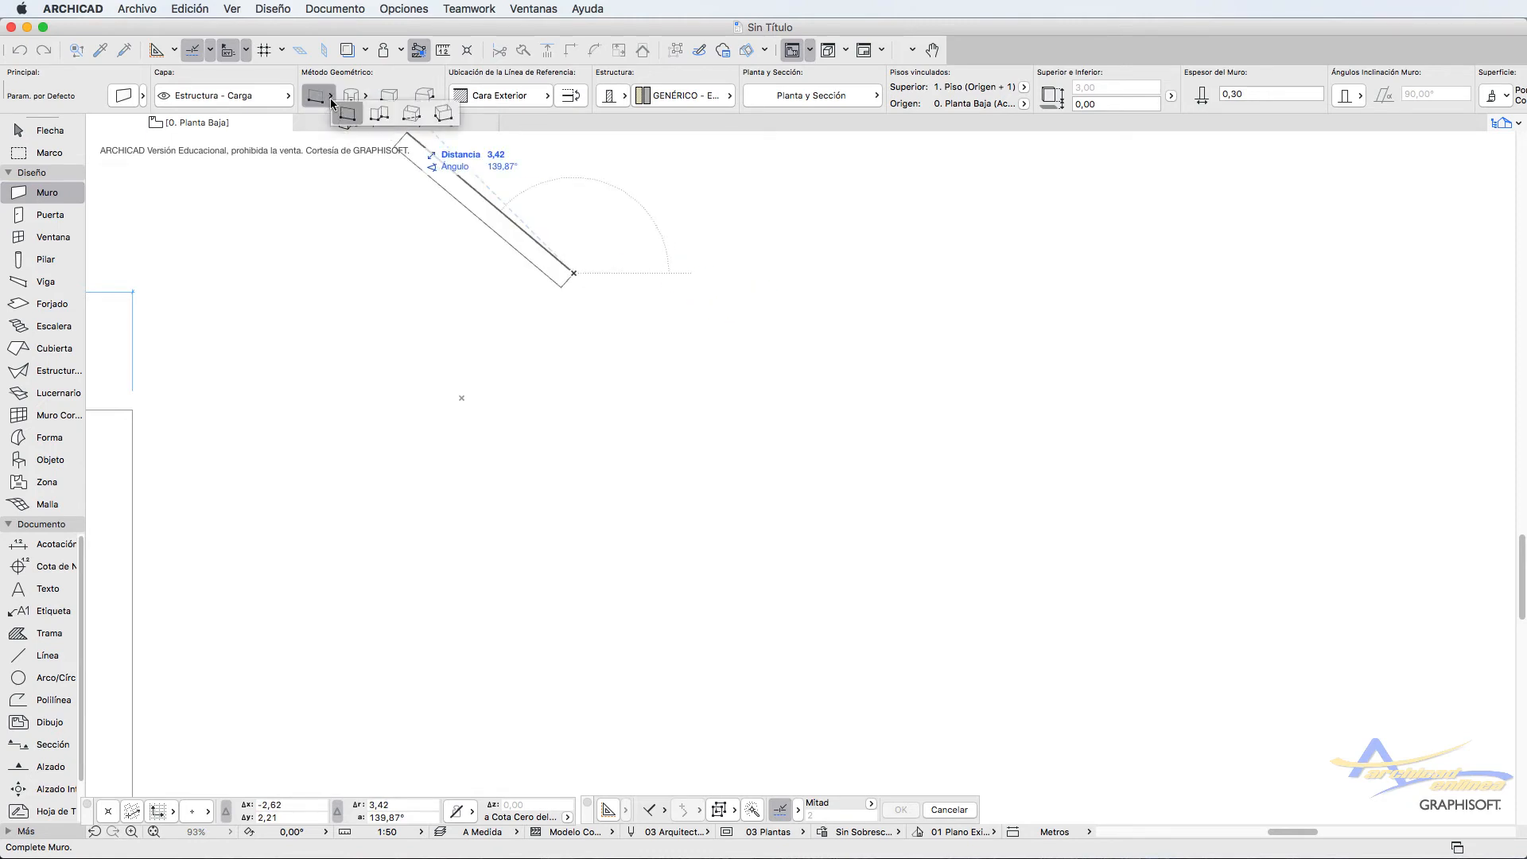
{"action": "left_click", "coordinate": [412, 113]}
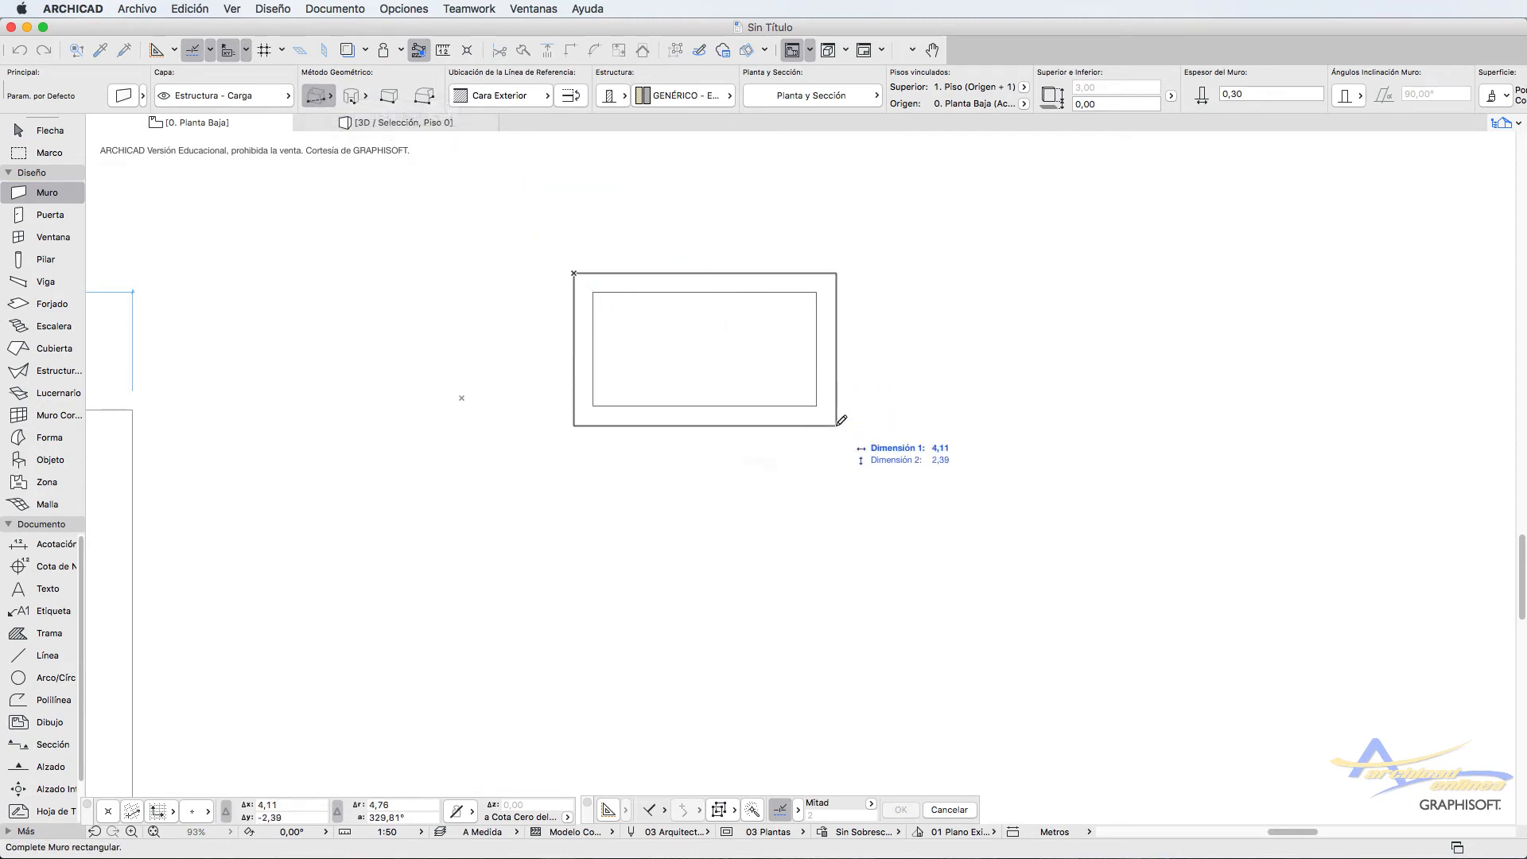
{"action": "left_click", "coordinate": [924, 436]}
{"action": "left_click", "coordinate": [850, 393]}
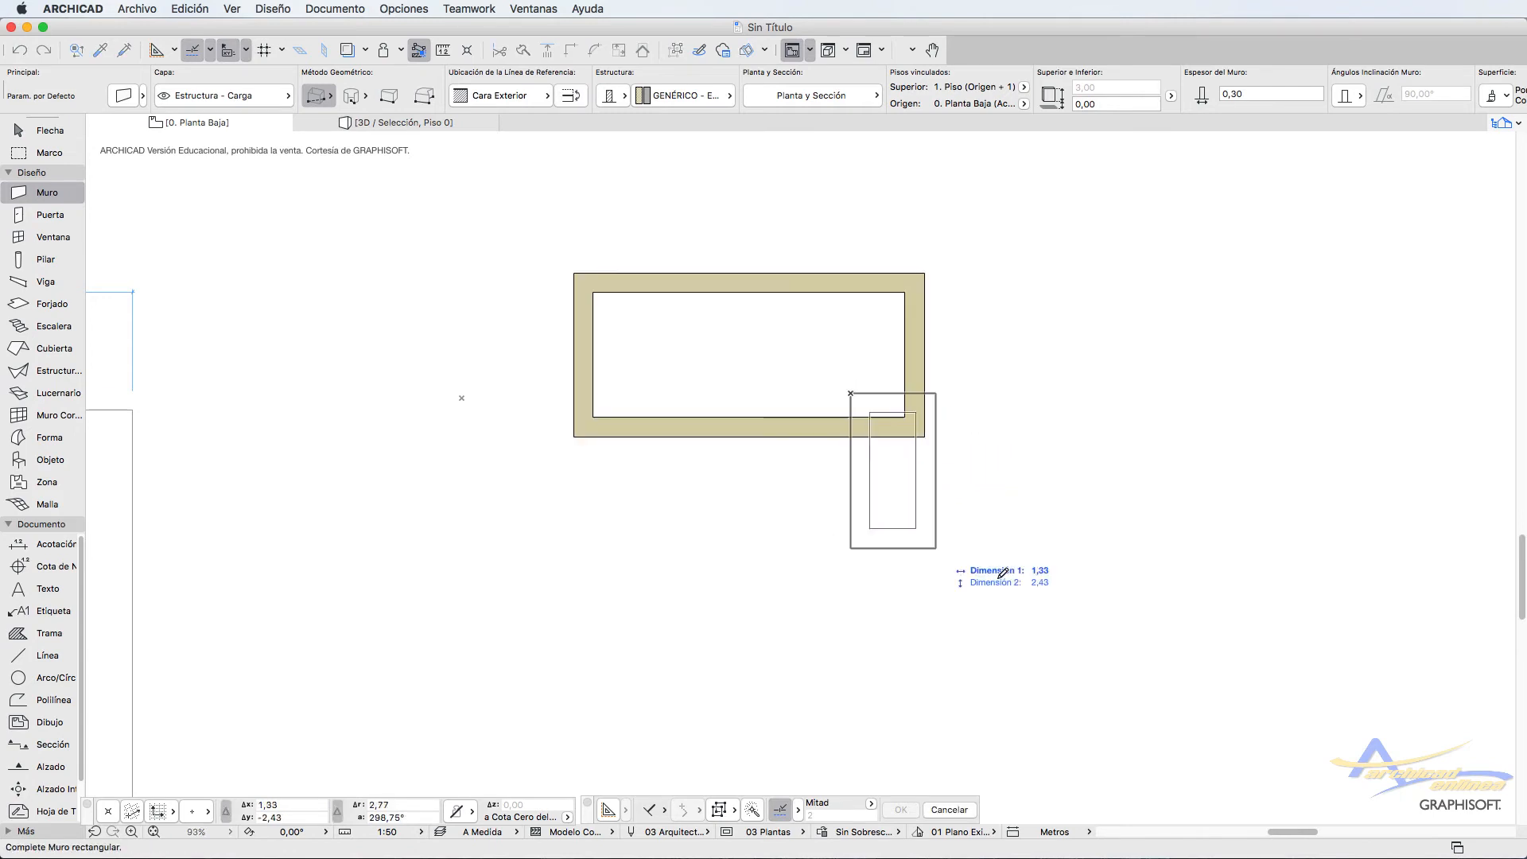
{"action": "left_click", "coordinate": [1147, 573]}
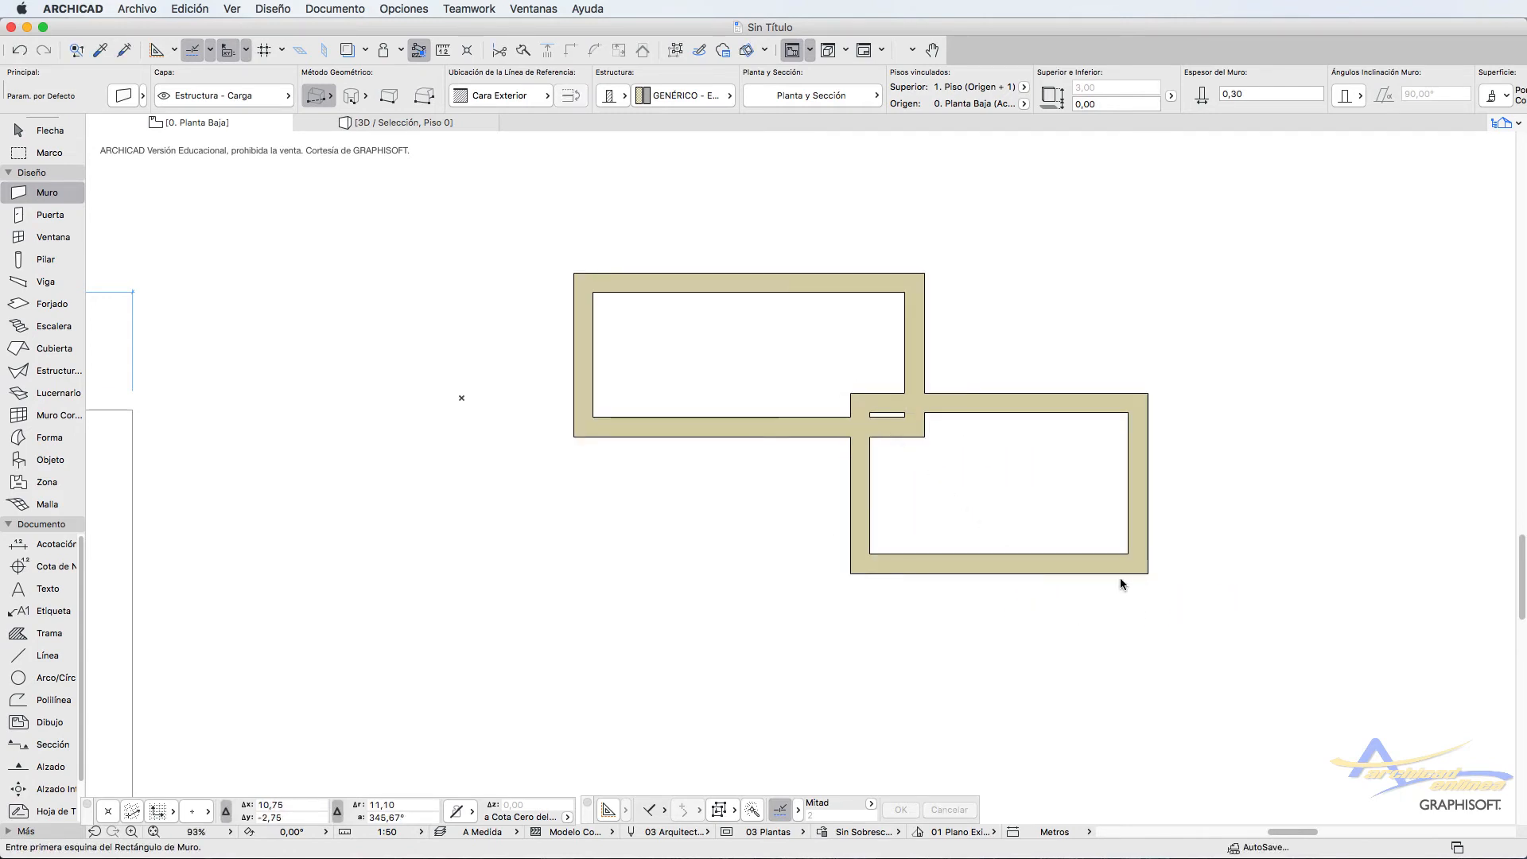
Step: Generate a multi-plane roof over each of the two wall enclosures with the Magic Wand, following their inner outlines
{"action": "left_click", "coordinate": [54, 348]}
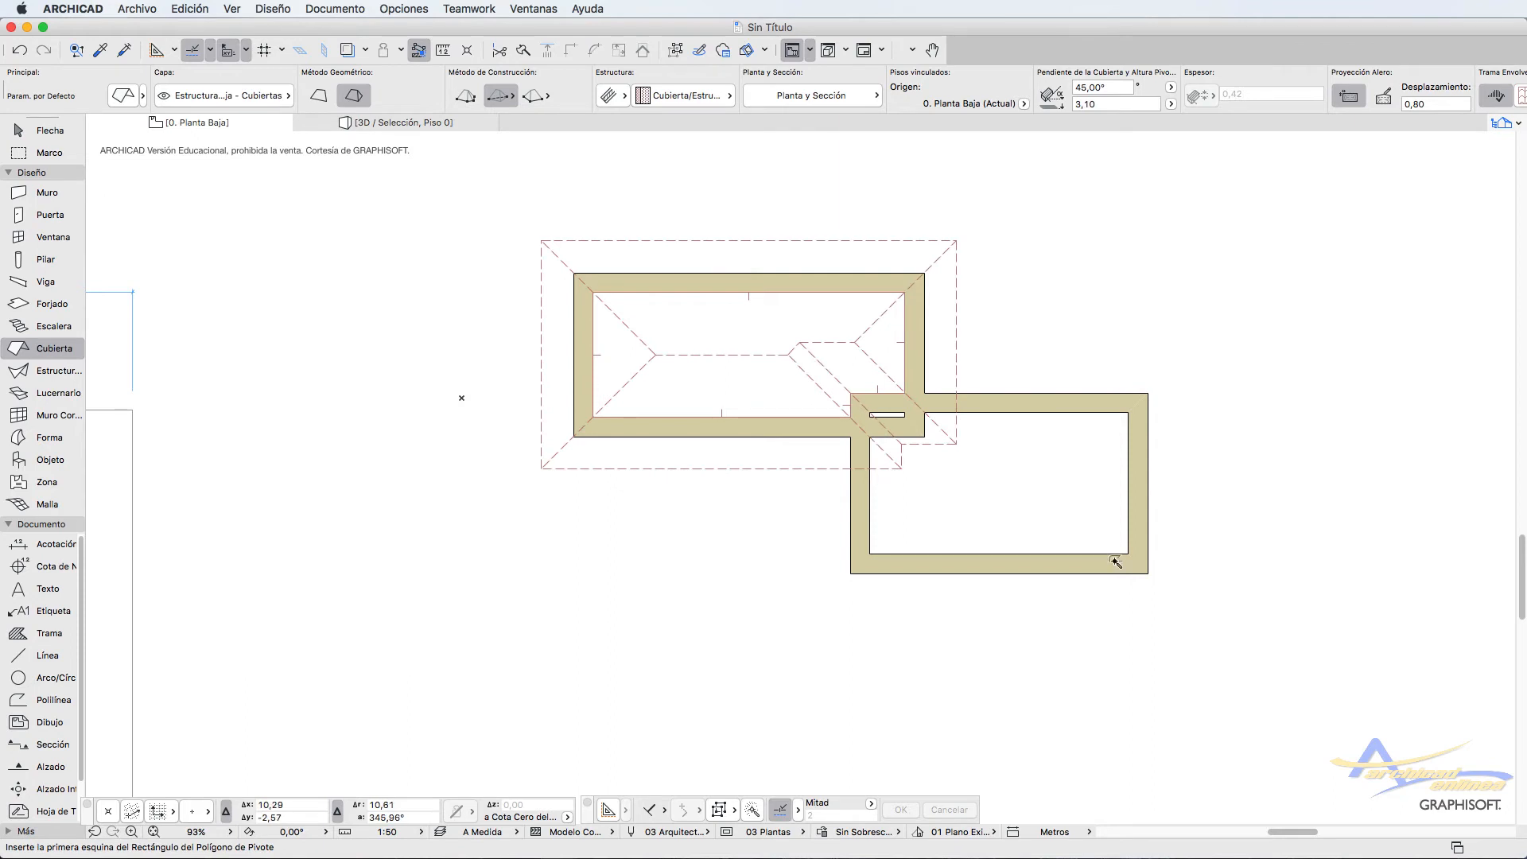
{"action": "left_click", "coordinate": [1072, 536]}
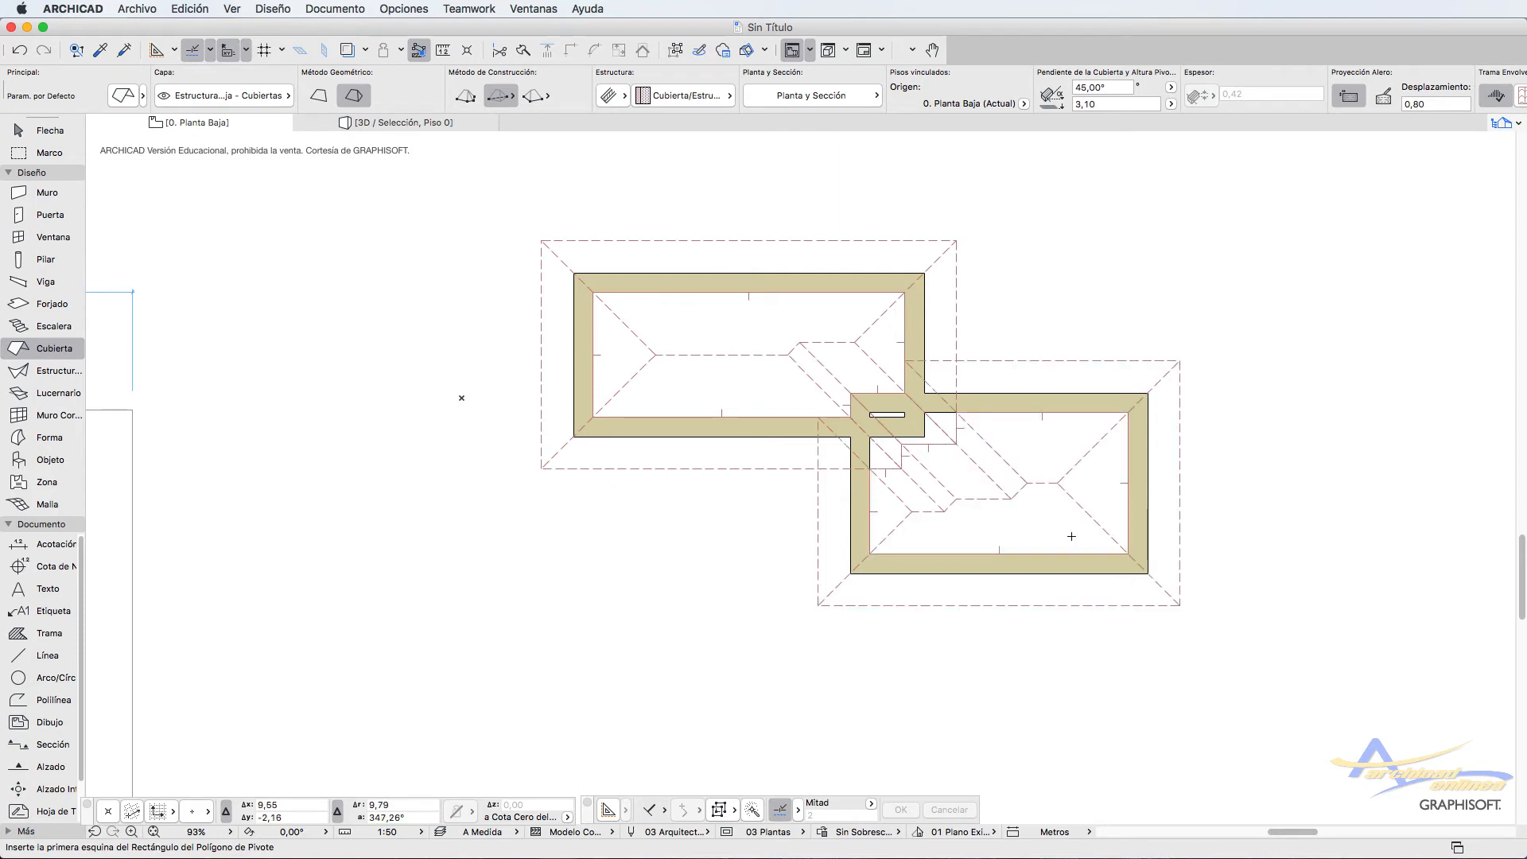
{"action": "scroll", "coordinate": [529, 235], "scroll_direction": "down", "scroll_amount": 2}
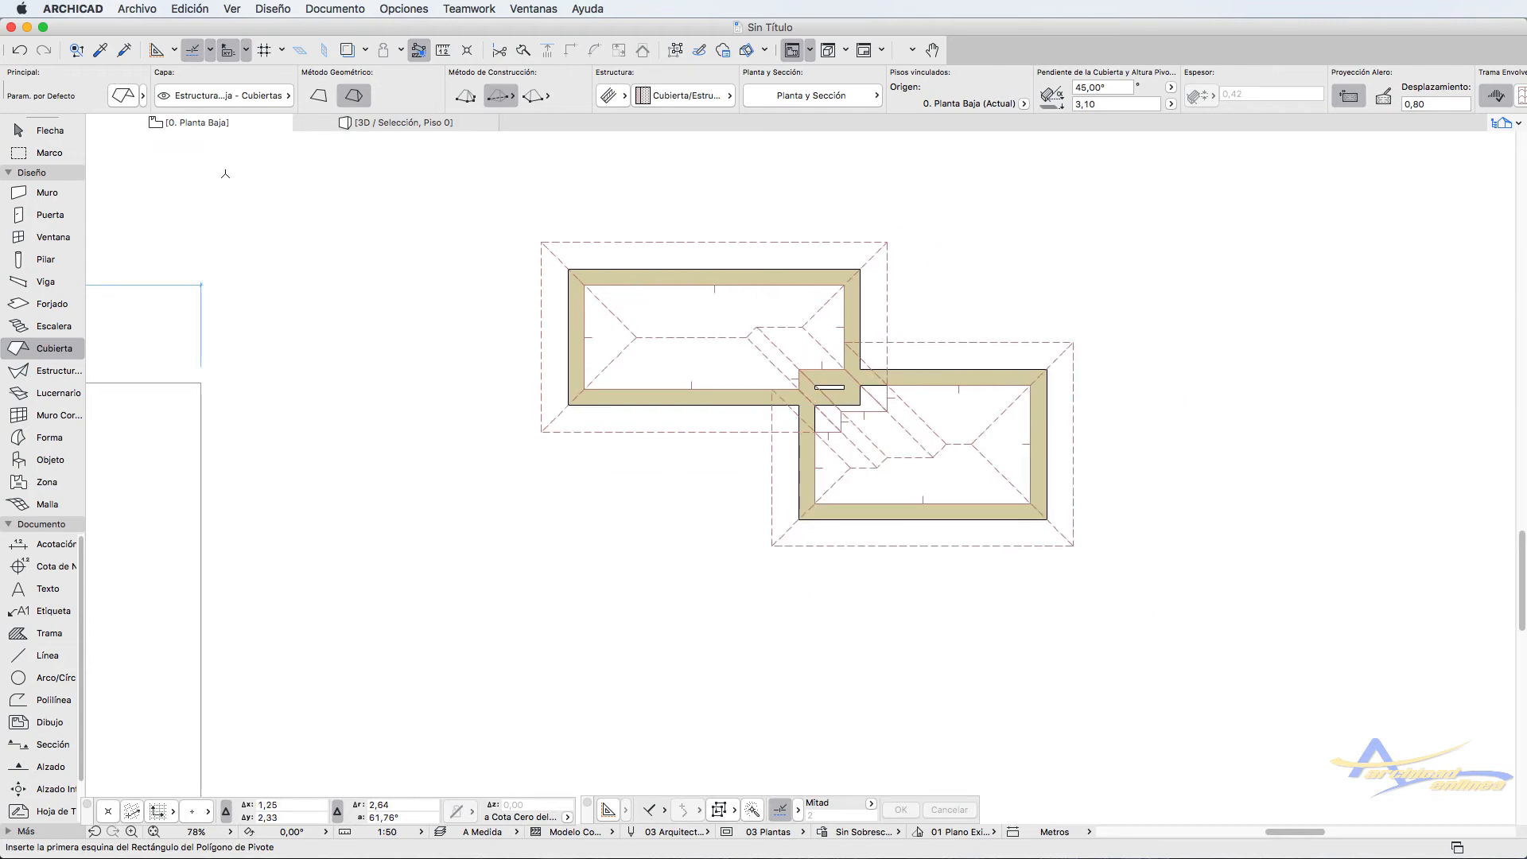
Step: Show the two roofed wall enclosures in 3D and examine how the roofs meet
{"action": "left_click", "coordinate": [43, 132]}
{"action": "key", "text": "F3"}
{"action": "middle_click_drag", "start_coordinate": [498, 597], "coordinate": [637, 535], "text": "shift"}
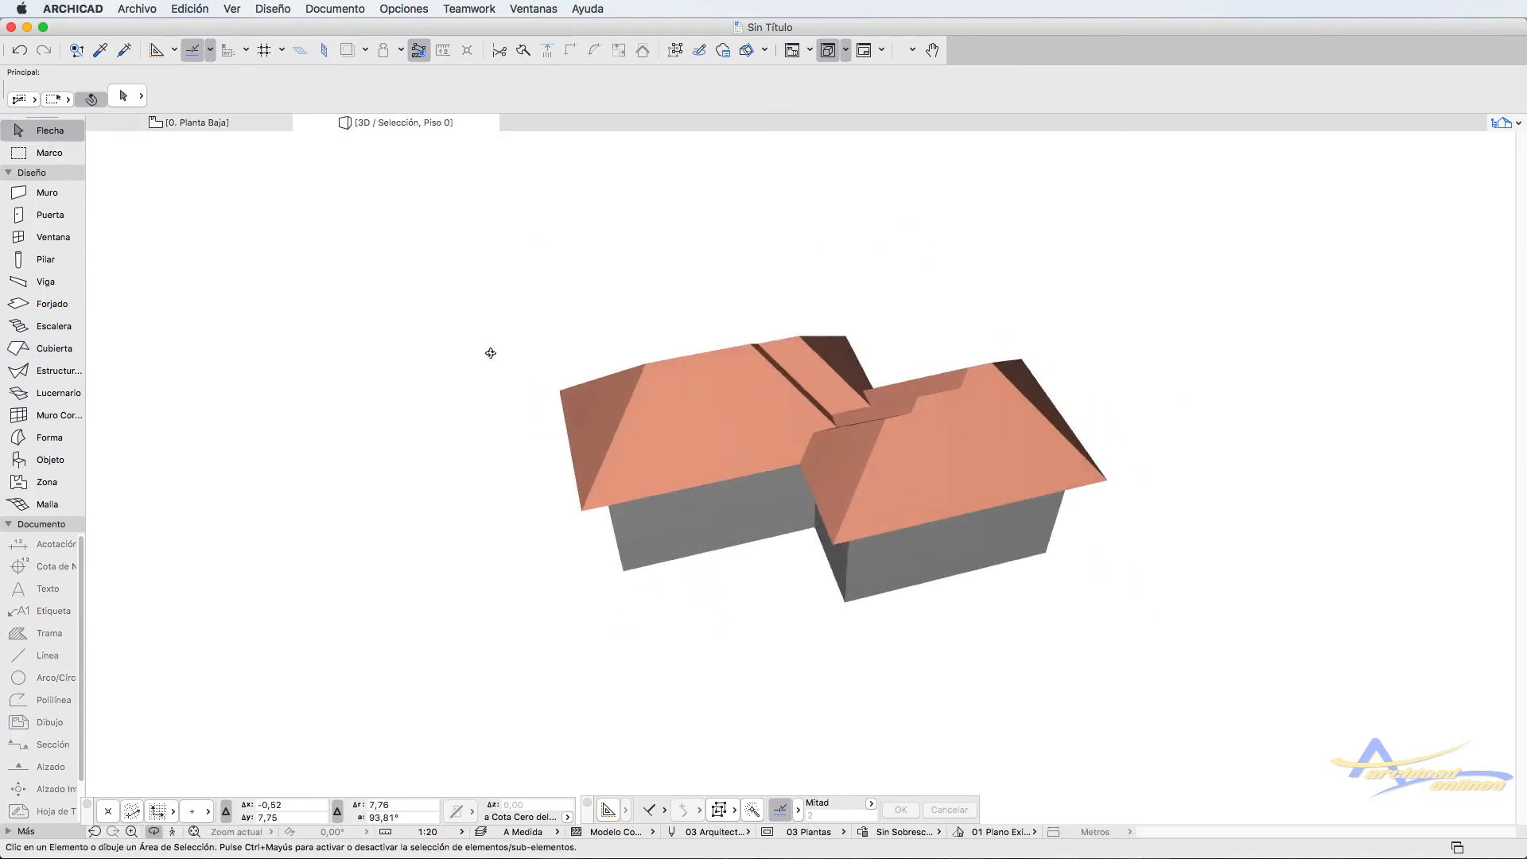
{"action": "scroll", "coordinate": [491, 353], "scroll_direction": "up", "scroll_amount": 2}
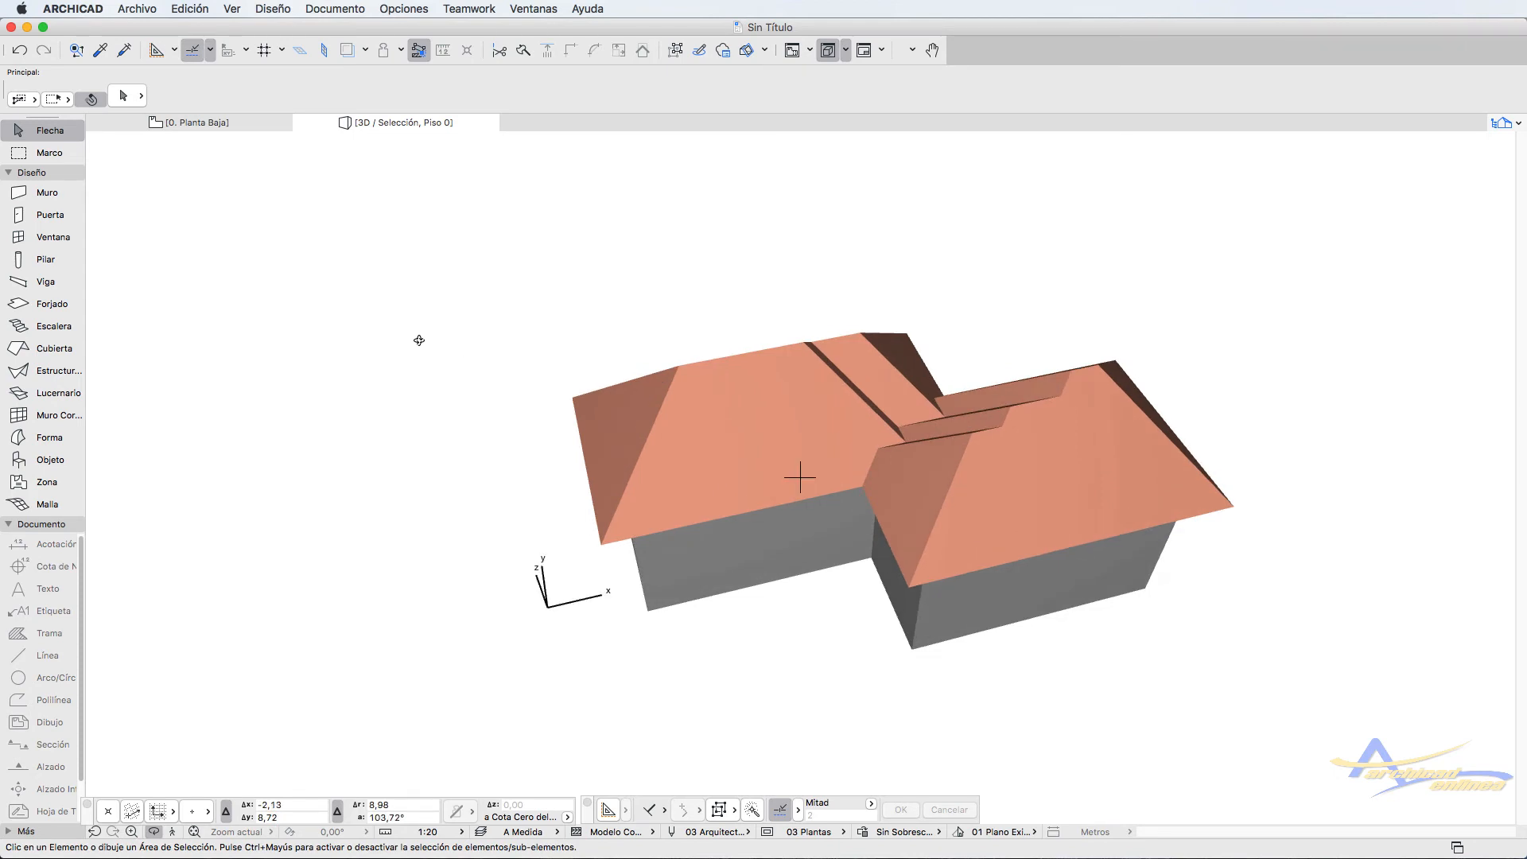
{"action": "scroll", "coordinate": [419, 340], "scroll_direction": "down", "scroll_amount": 1}
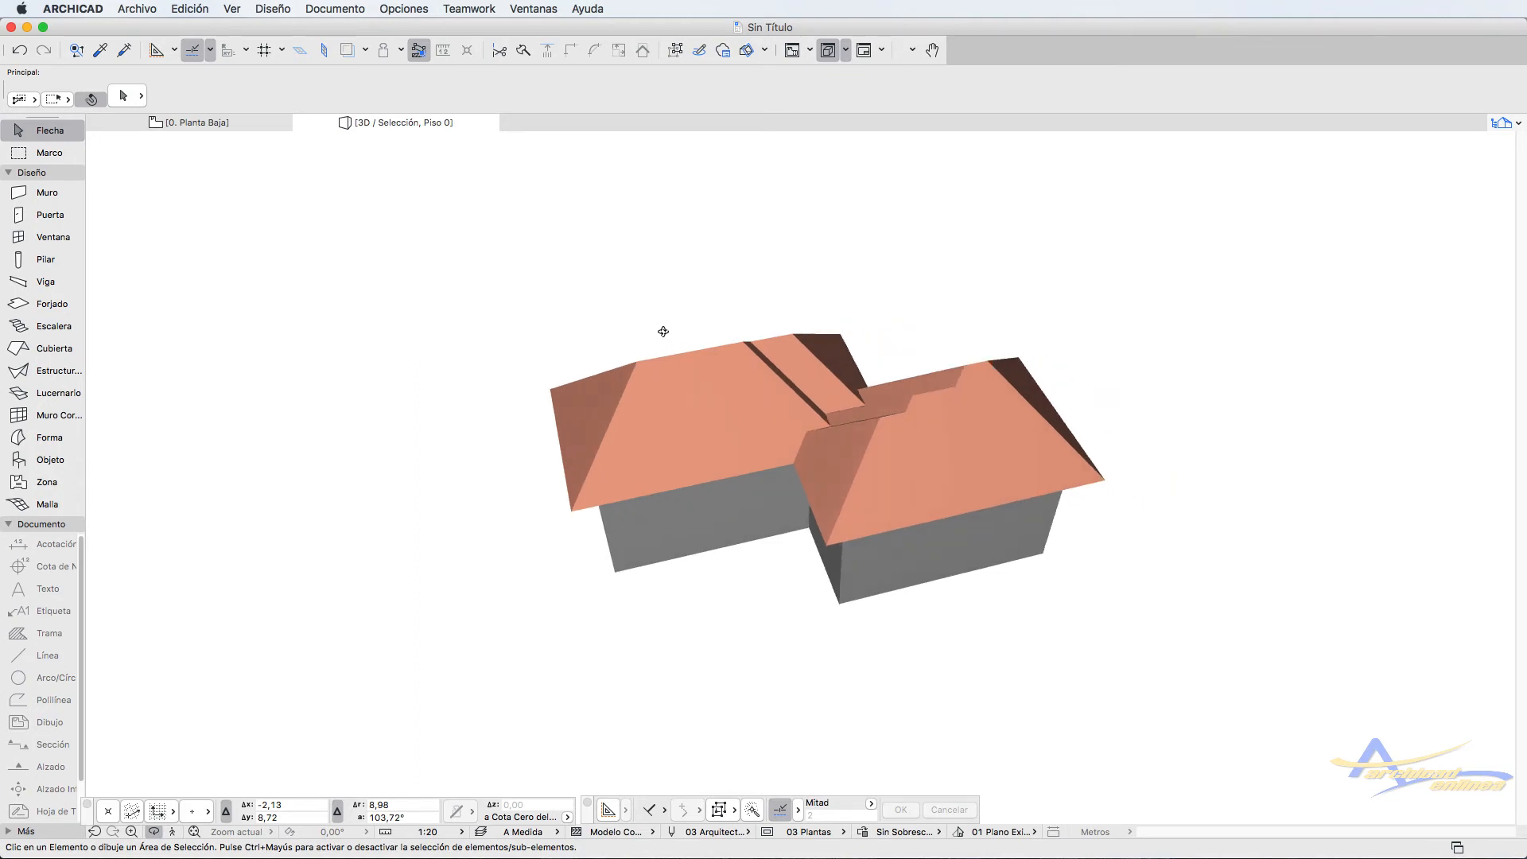
Step: Draw a horizontal section line on the ground floor plan through both overlapping wall enclosures, looking toward the upper side of the plan
{"action": "left_click", "coordinate": [245, 127]}
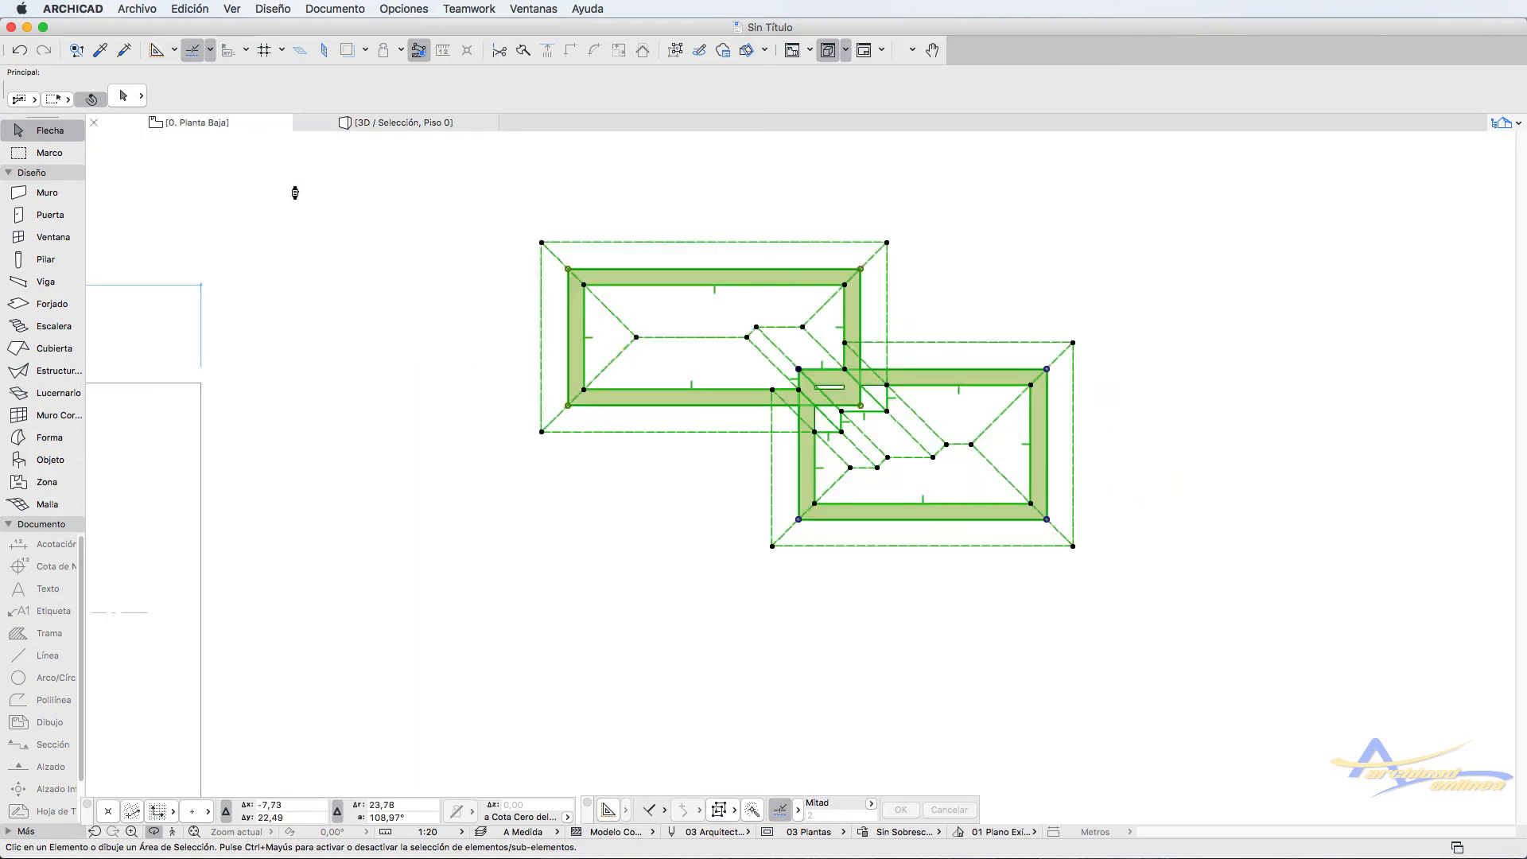
{"action": "left_click", "coordinate": [323, 227]}
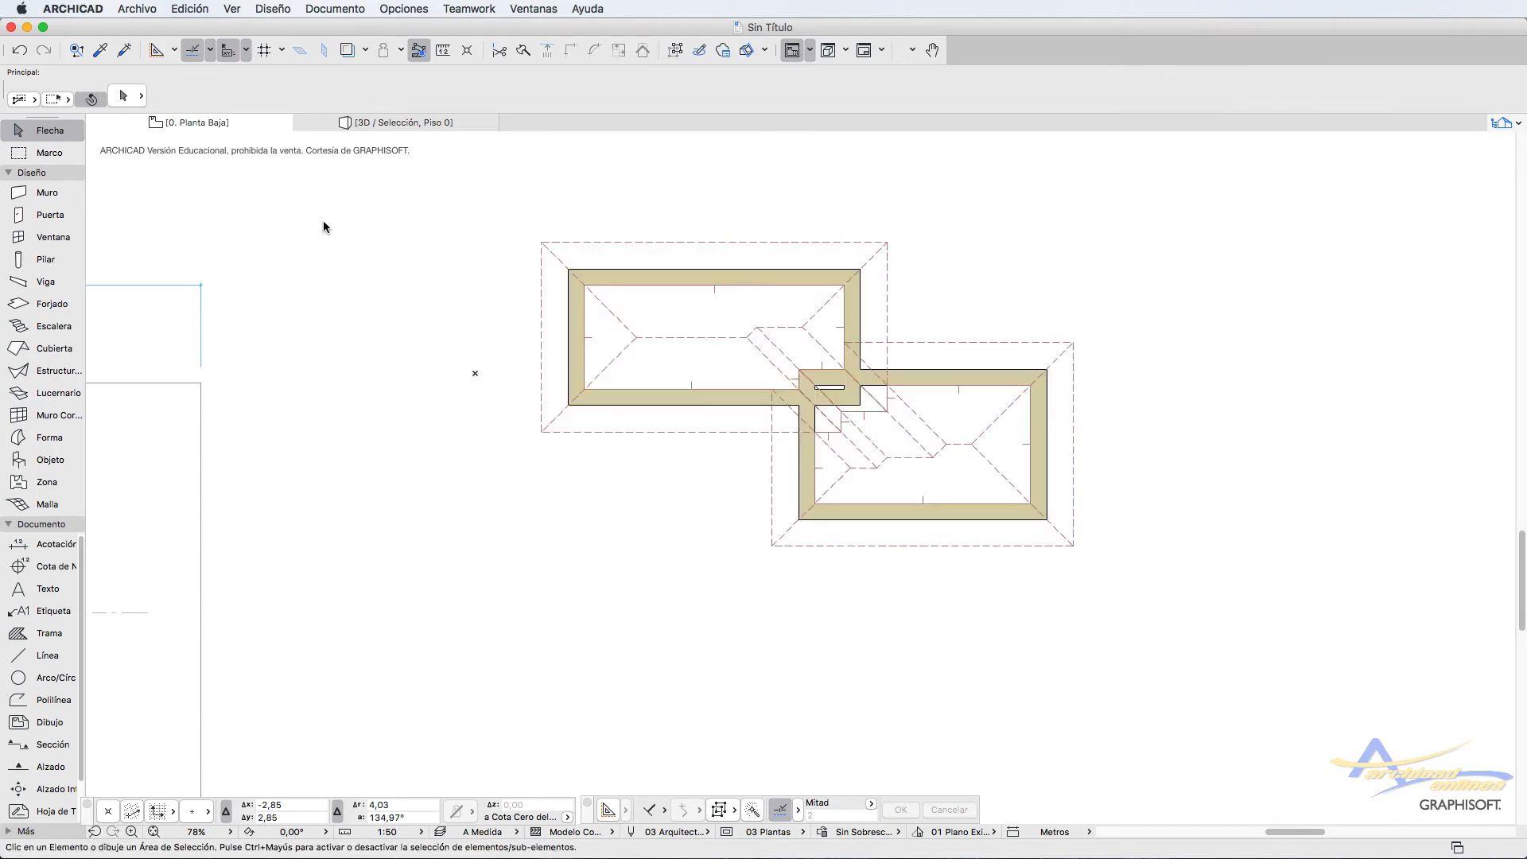
{"action": "scroll", "coordinate": [146, 586], "scroll_direction": "up", "scroll_amount": 5}
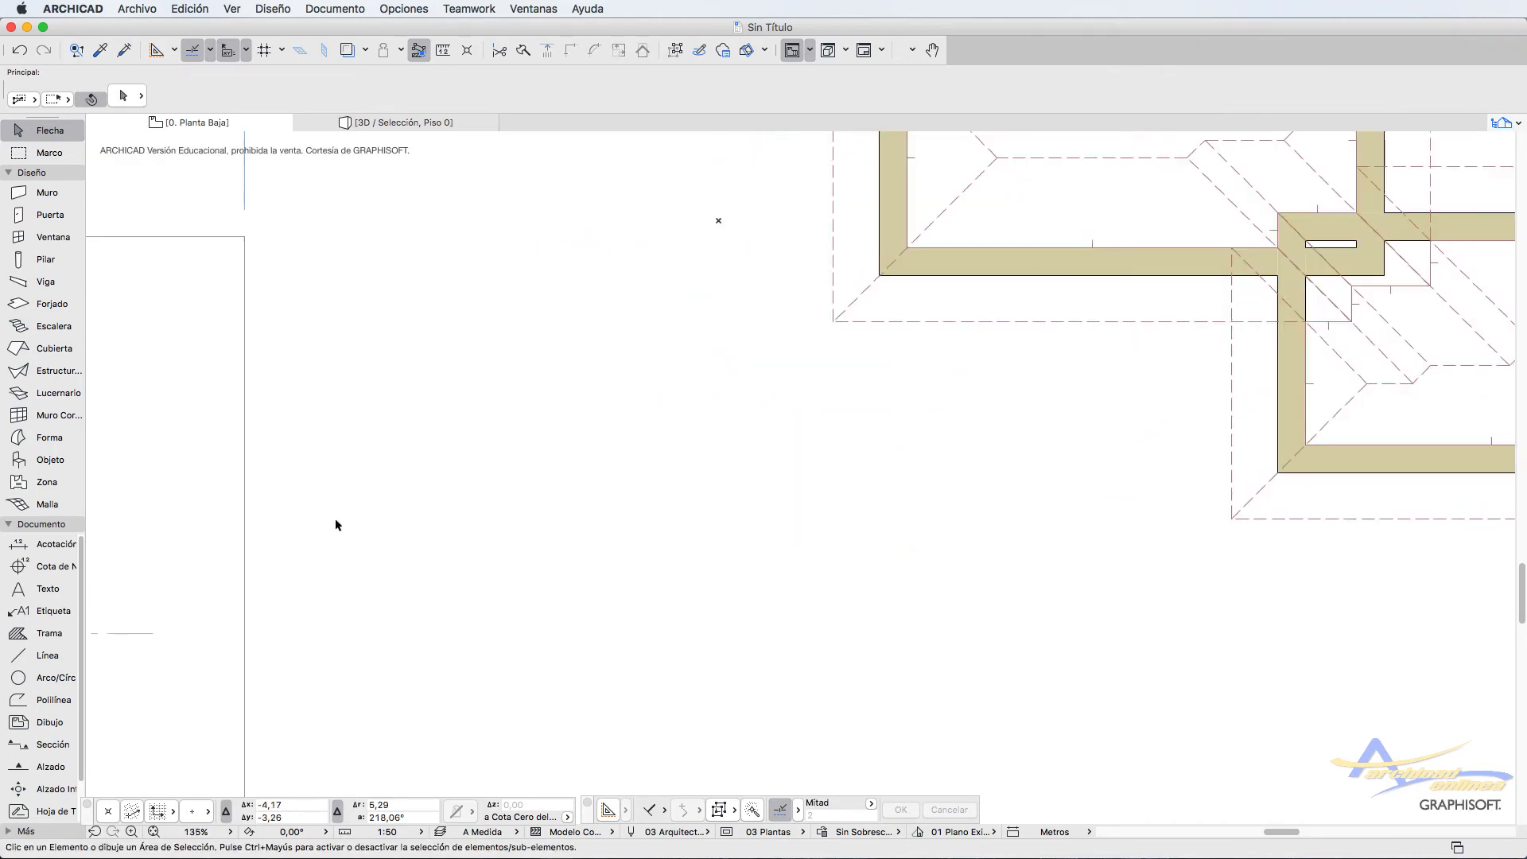
{"action": "scroll", "coordinate": [347, 522], "scroll_direction": "down", "scroll_amount": 10}
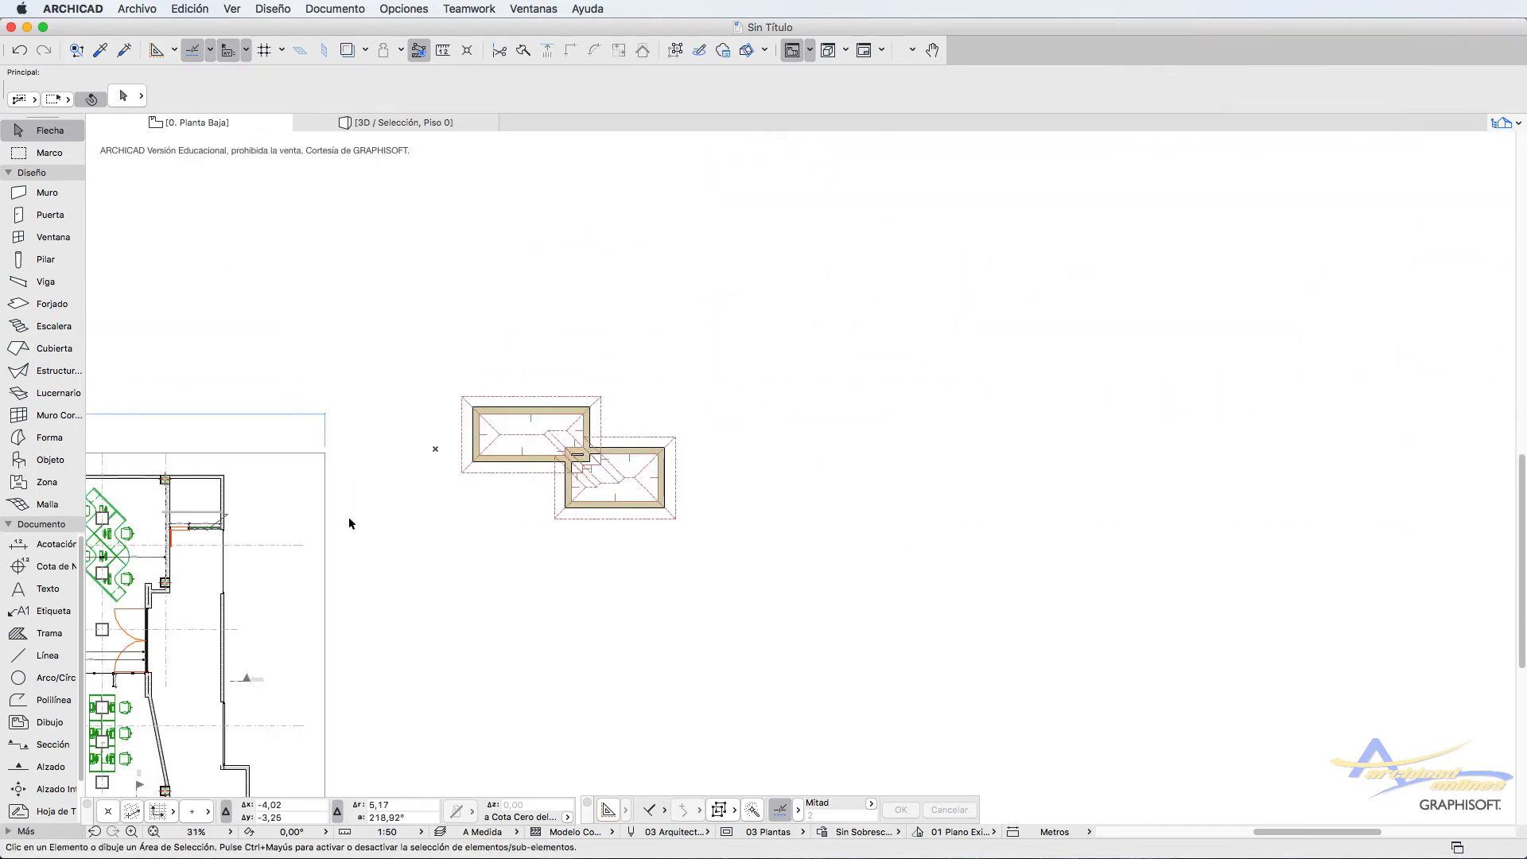
{"action": "left_click", "coordinate": [52, 744]}
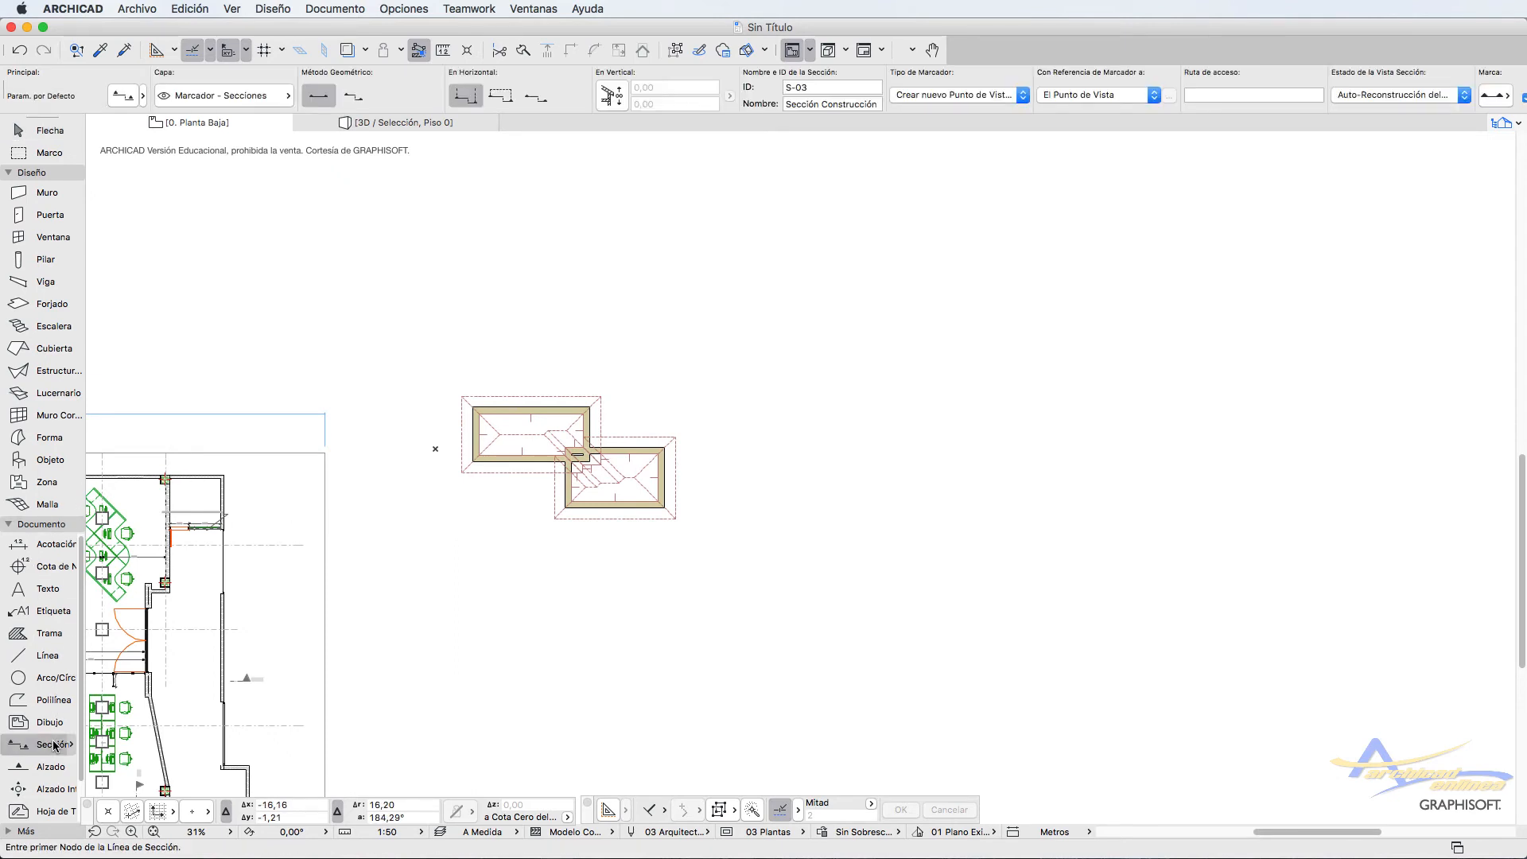
{"action": "left_click", "coordinate": [397, 456]}
{"action": "left_click", "coordinate": [757, 456]}
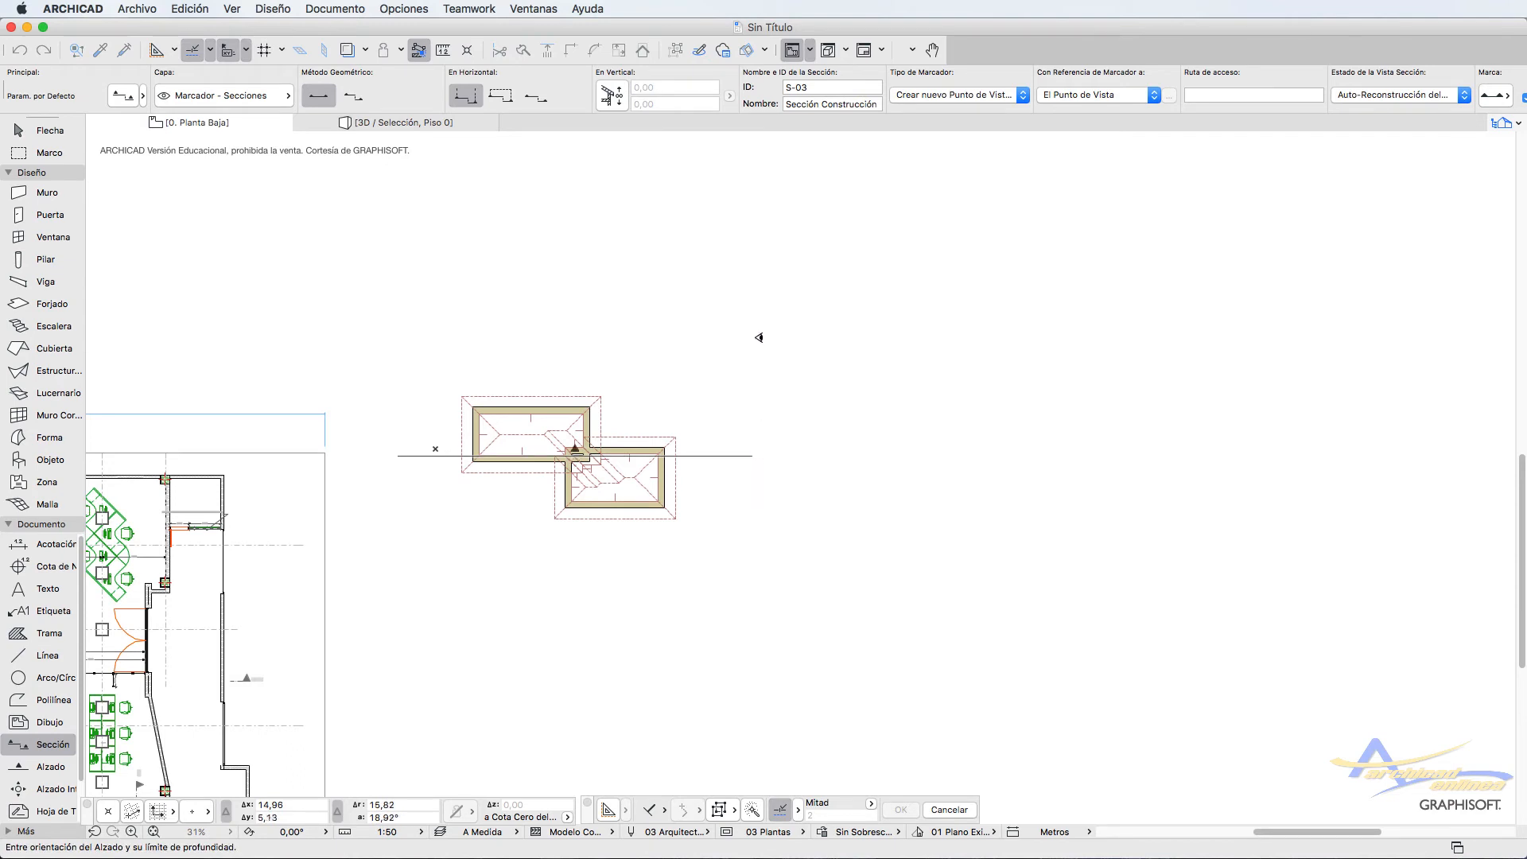
{"action": "left_click", "coordinate": [755, 336]}
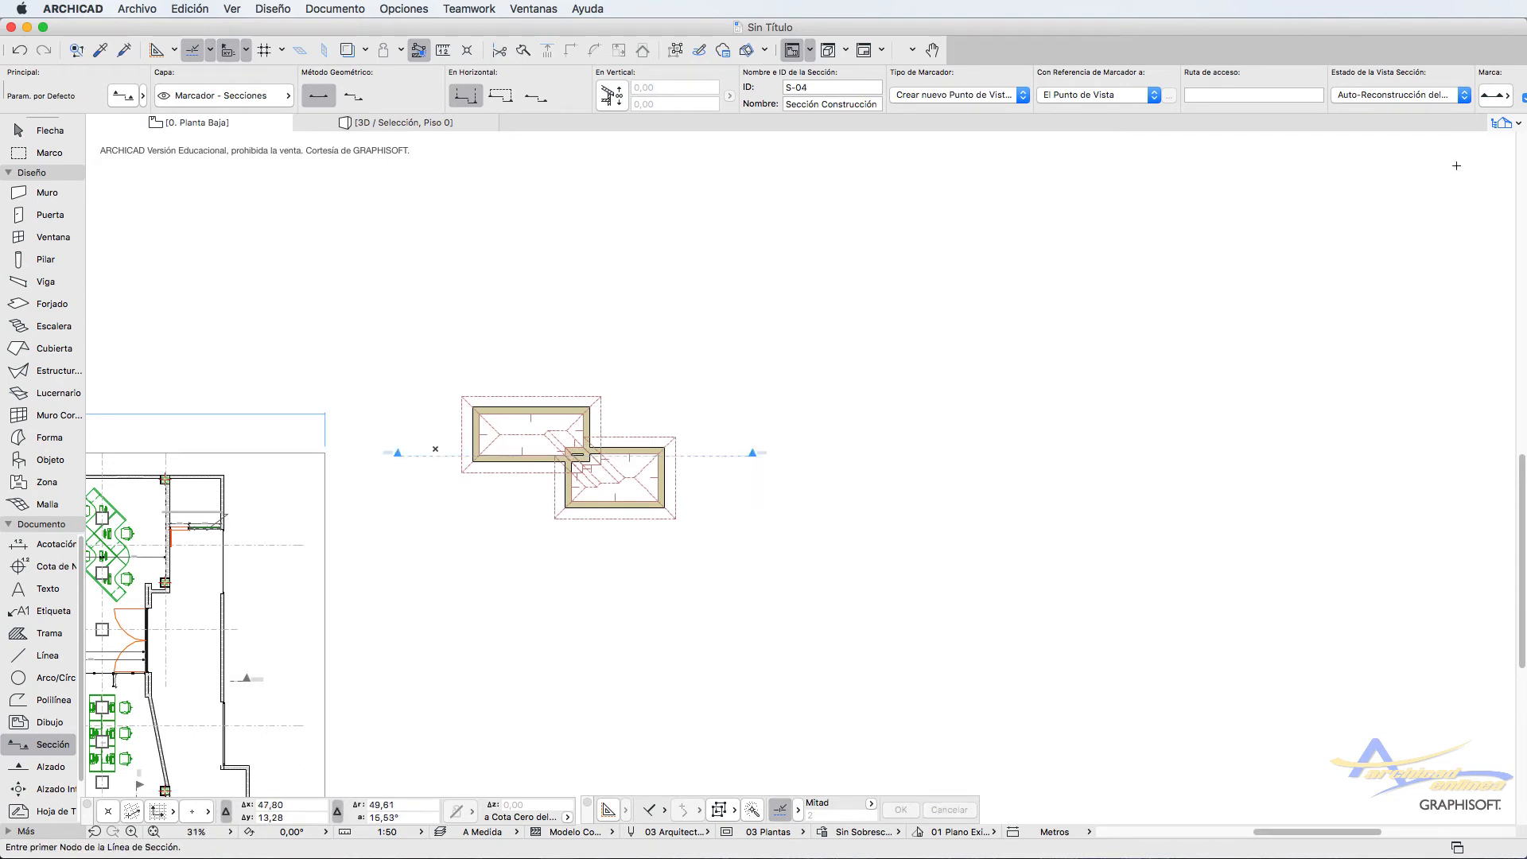
Step: Open the S-03 section view from the project map to examine it, and return to the ground floor plan
{"action": "left_click", "coordinate": [1501, 124]}
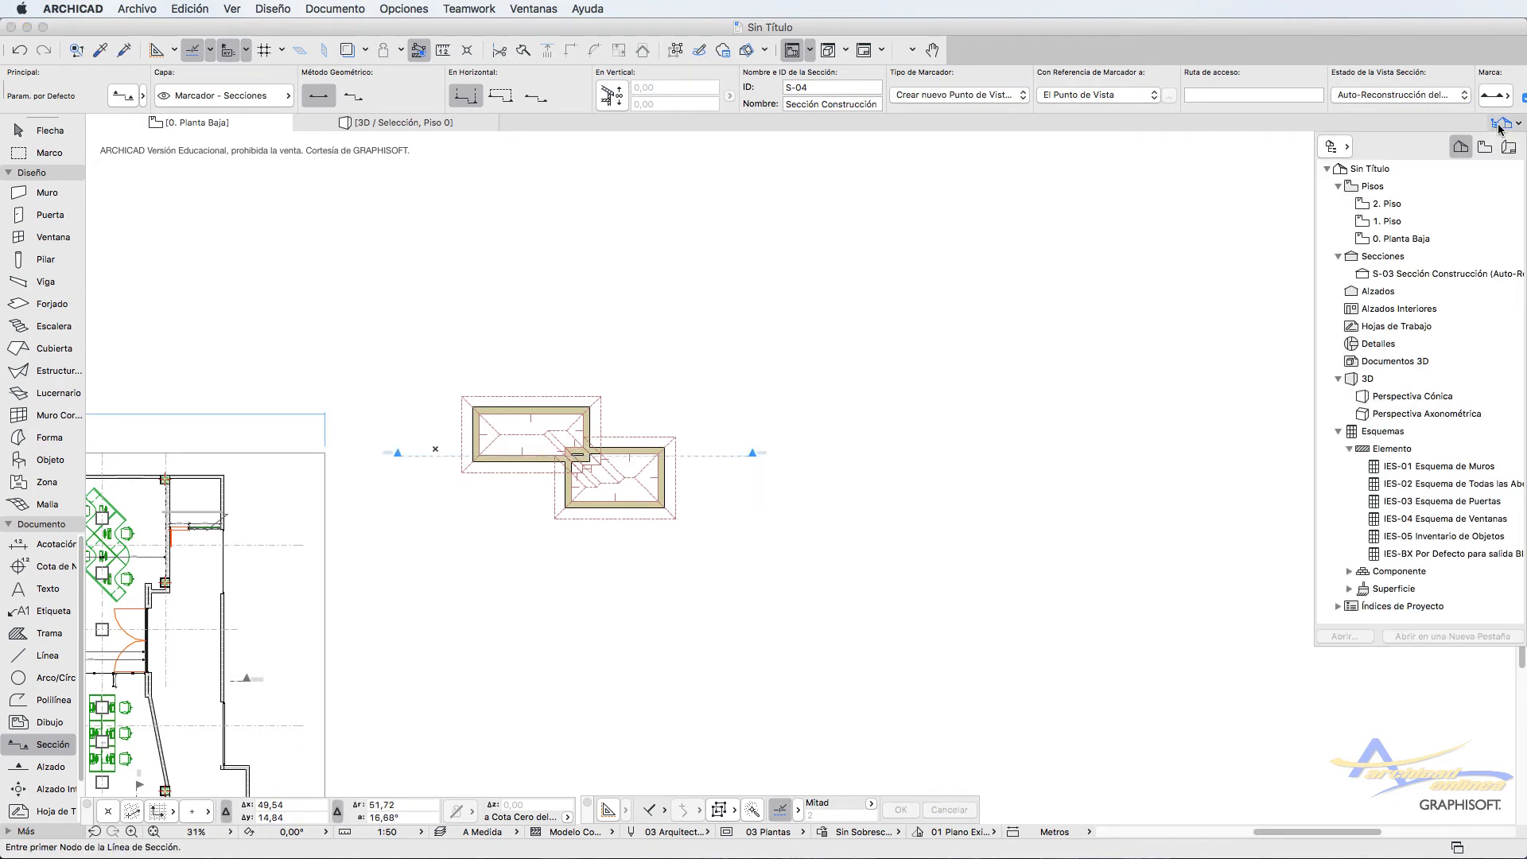
{"action": "left_click", "coordinate": [1436, 275]}
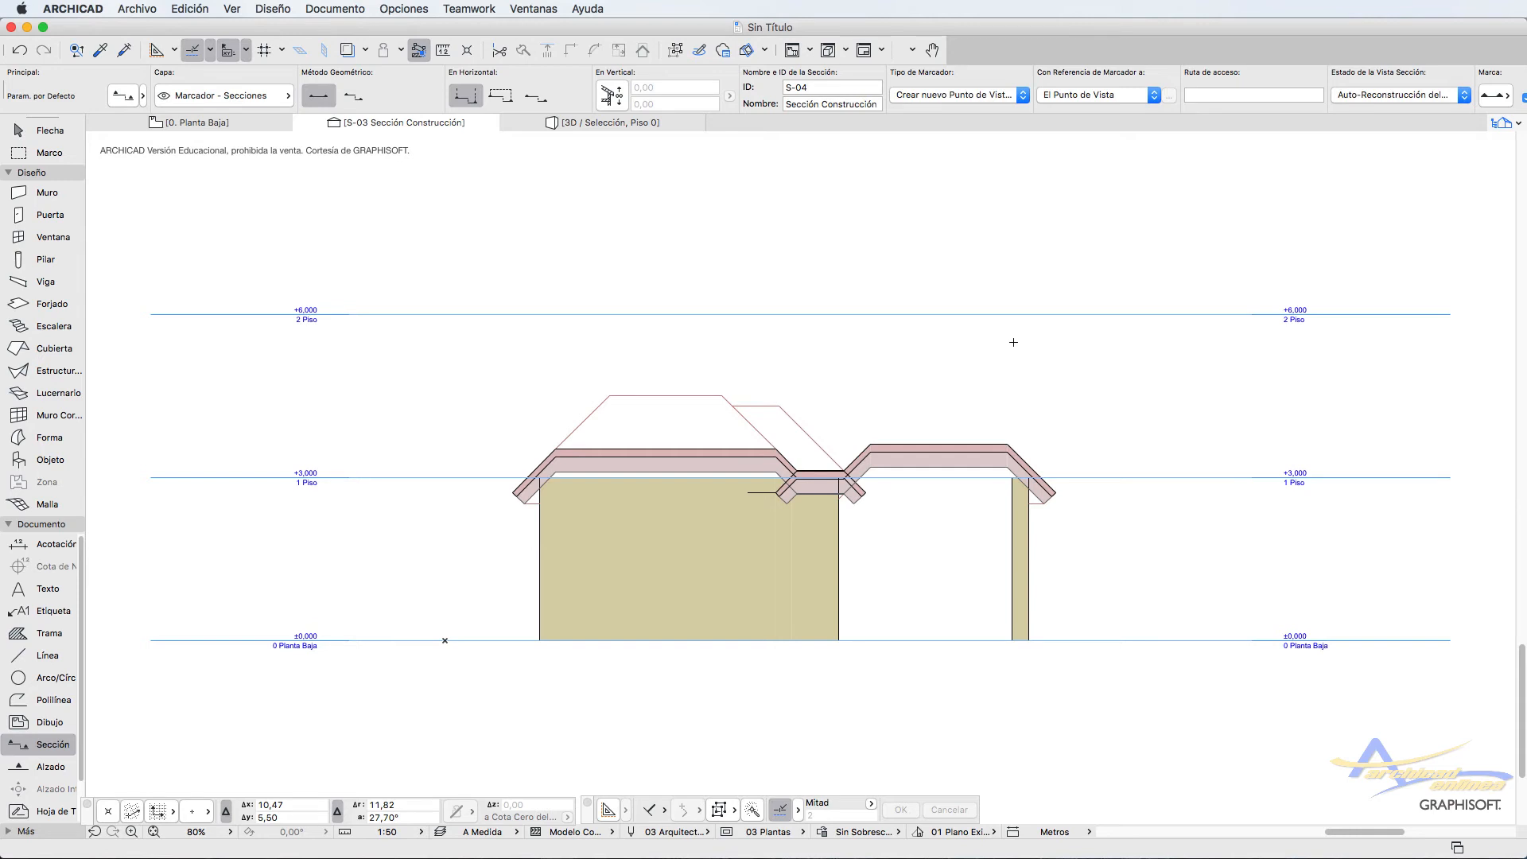
{"action": "left_click", "coordinate": [241, 126]}
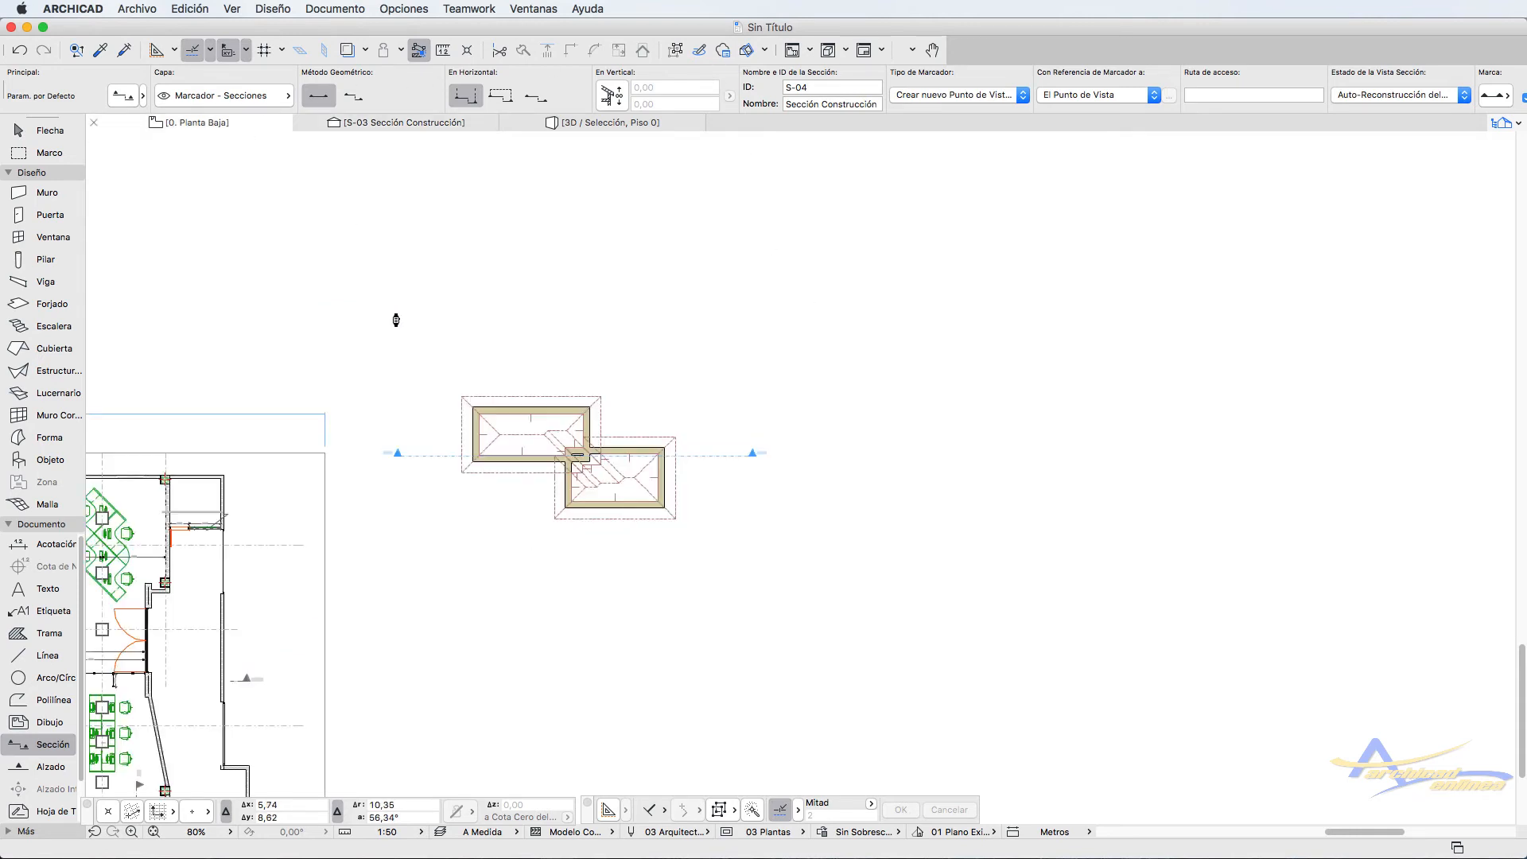
Step: Accept the default elevation settings and draw a horizontal elevation line about 14 m long below the two enclosures, facing them
{"action": "left_click", "coordinate": [29, 767]}
{"action": "double_click", "coordinate": [29, 766]}
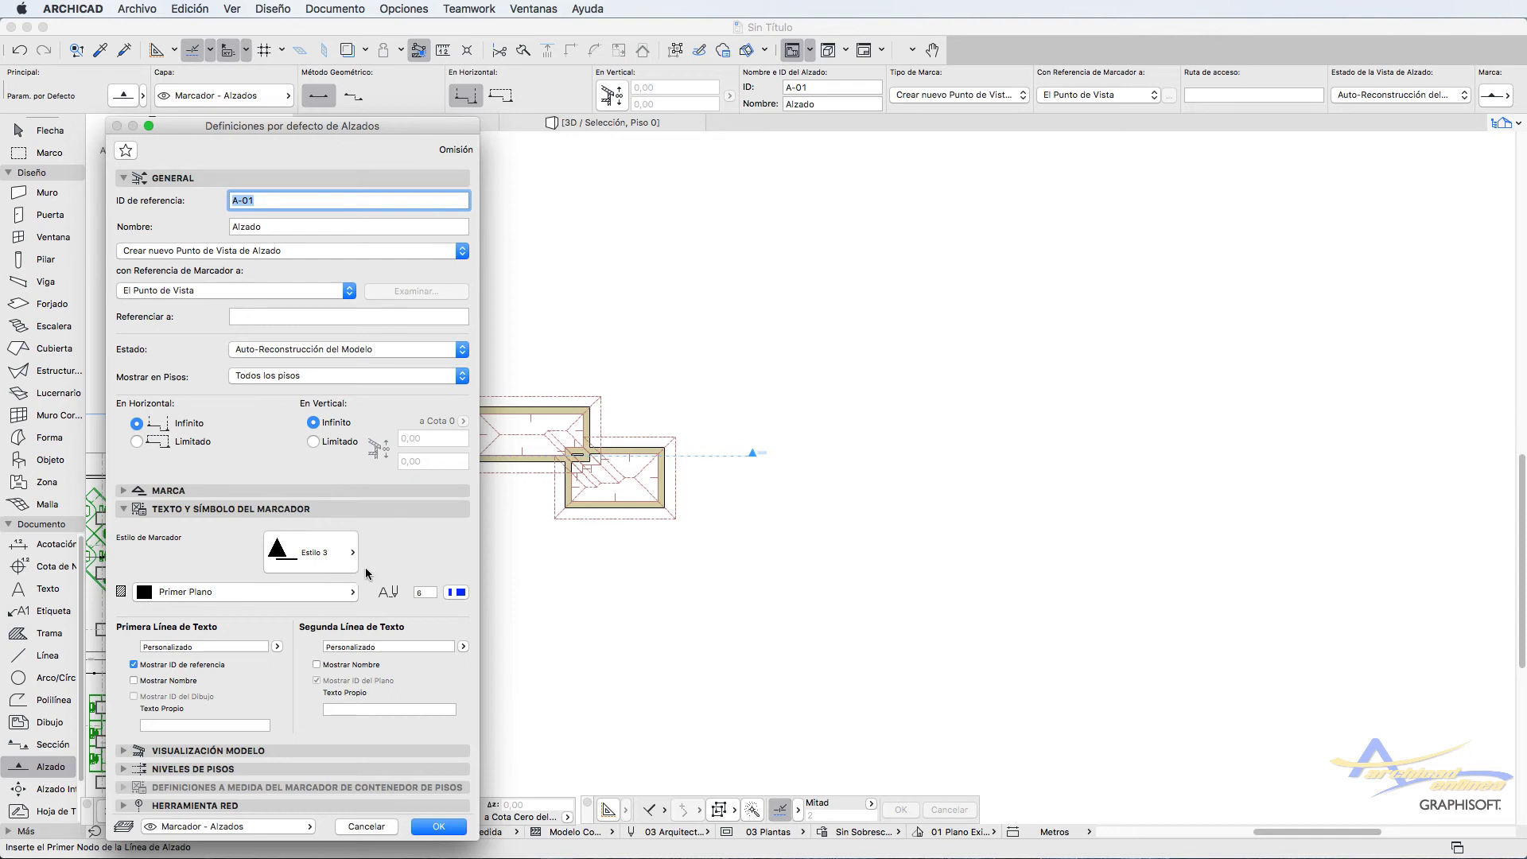
{"action": "left_click", "coordinate": [438, 826]}
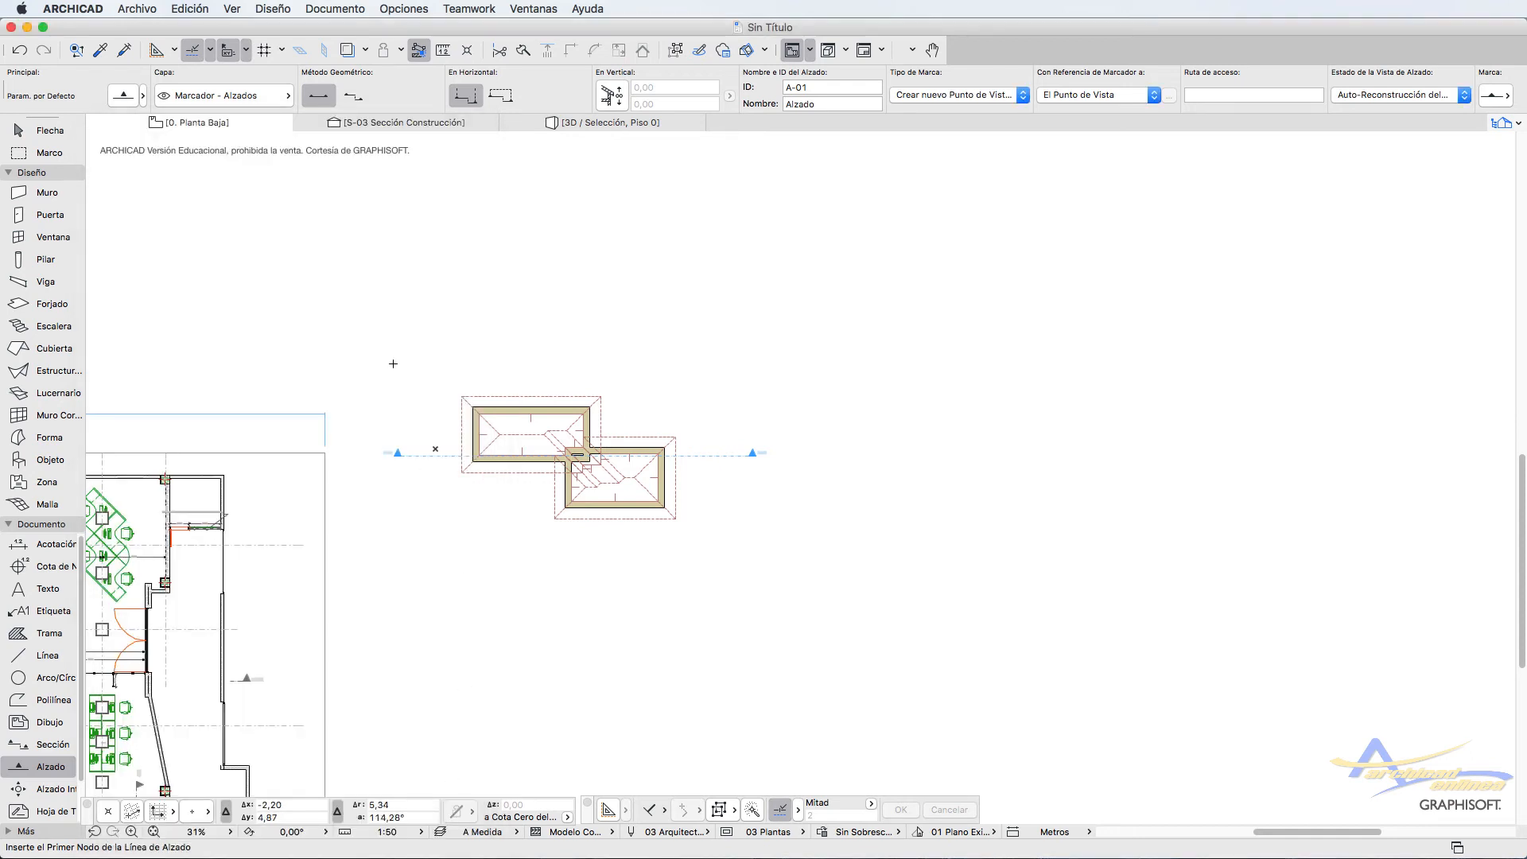
{"action": "scroll", "coordinate": [393, 364], "scroll_direction": "up", "scroll_amount": 2}
{"action": "left_click", "coordinate": [422, 599]}
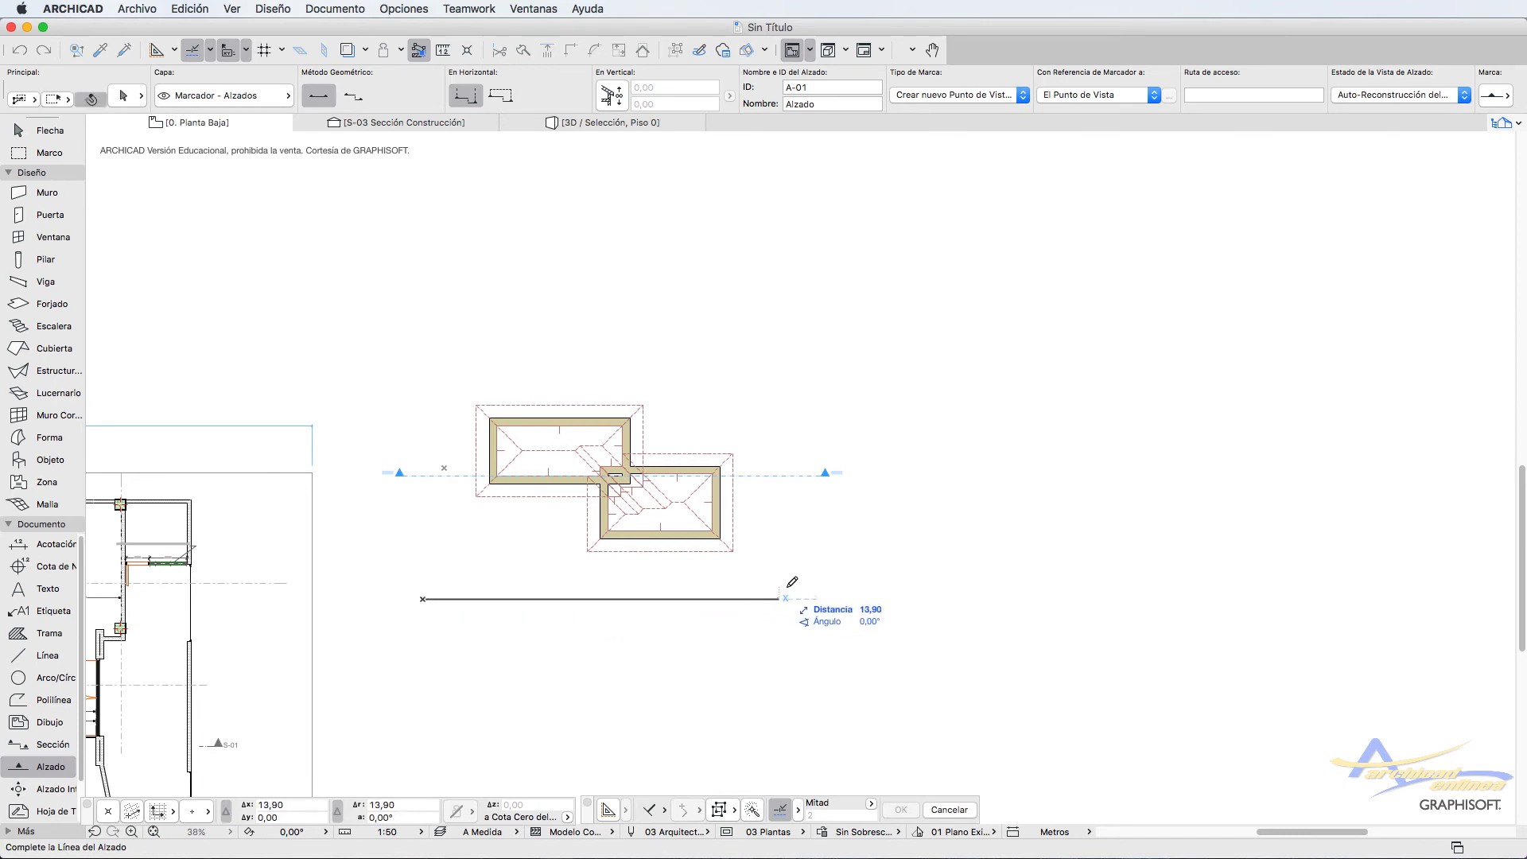
{"action": "left_click", "coordinate": [792, 598]}
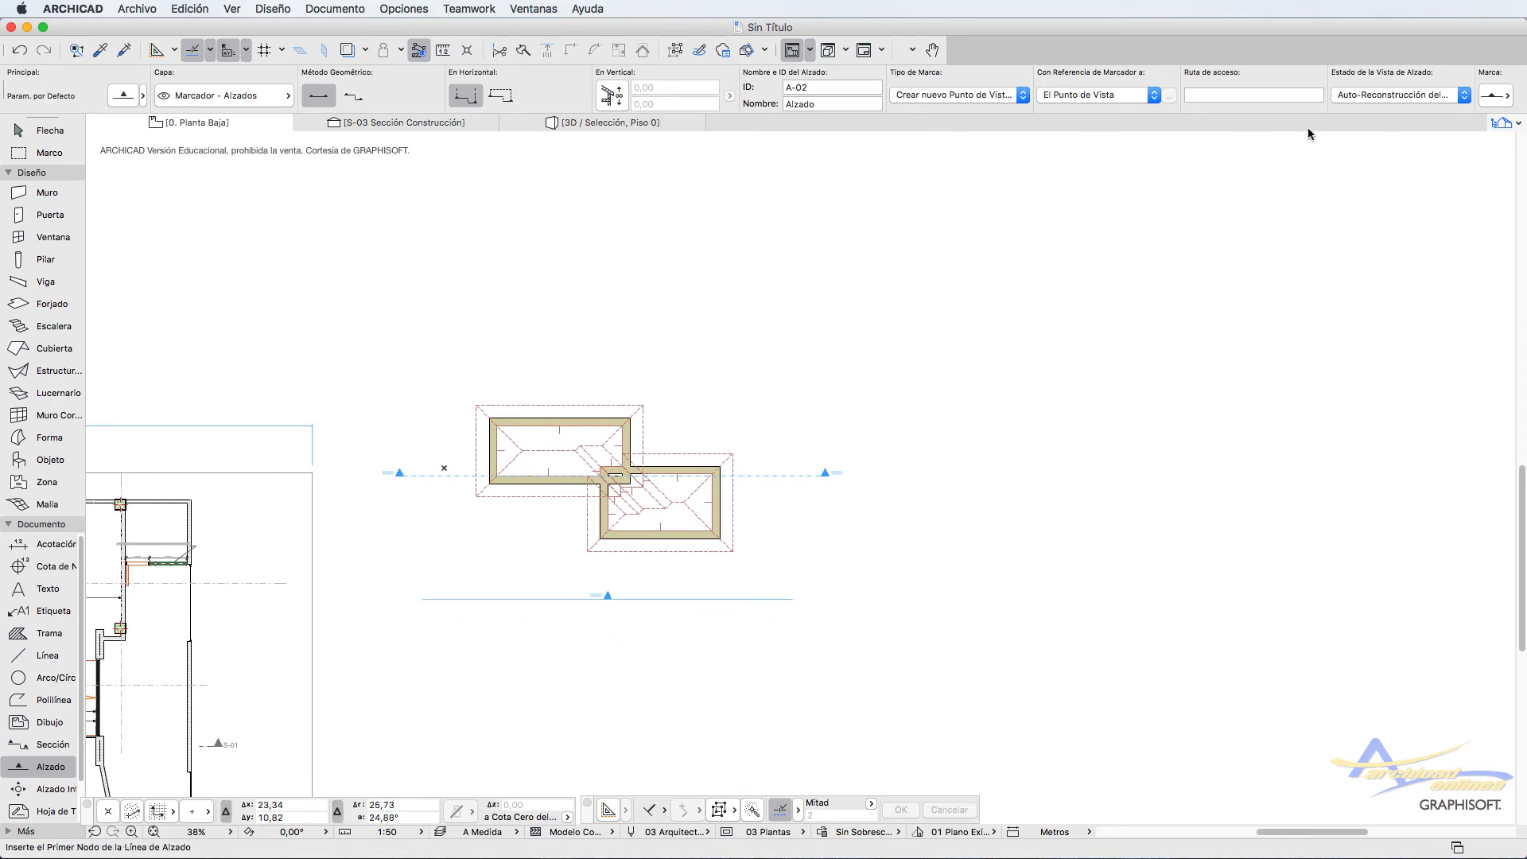
Step: Open the A-01 elevation view from the project map to examine it, and return to the ground floor plan
{"action": "left_click", "coordinate": [1498, 125]}
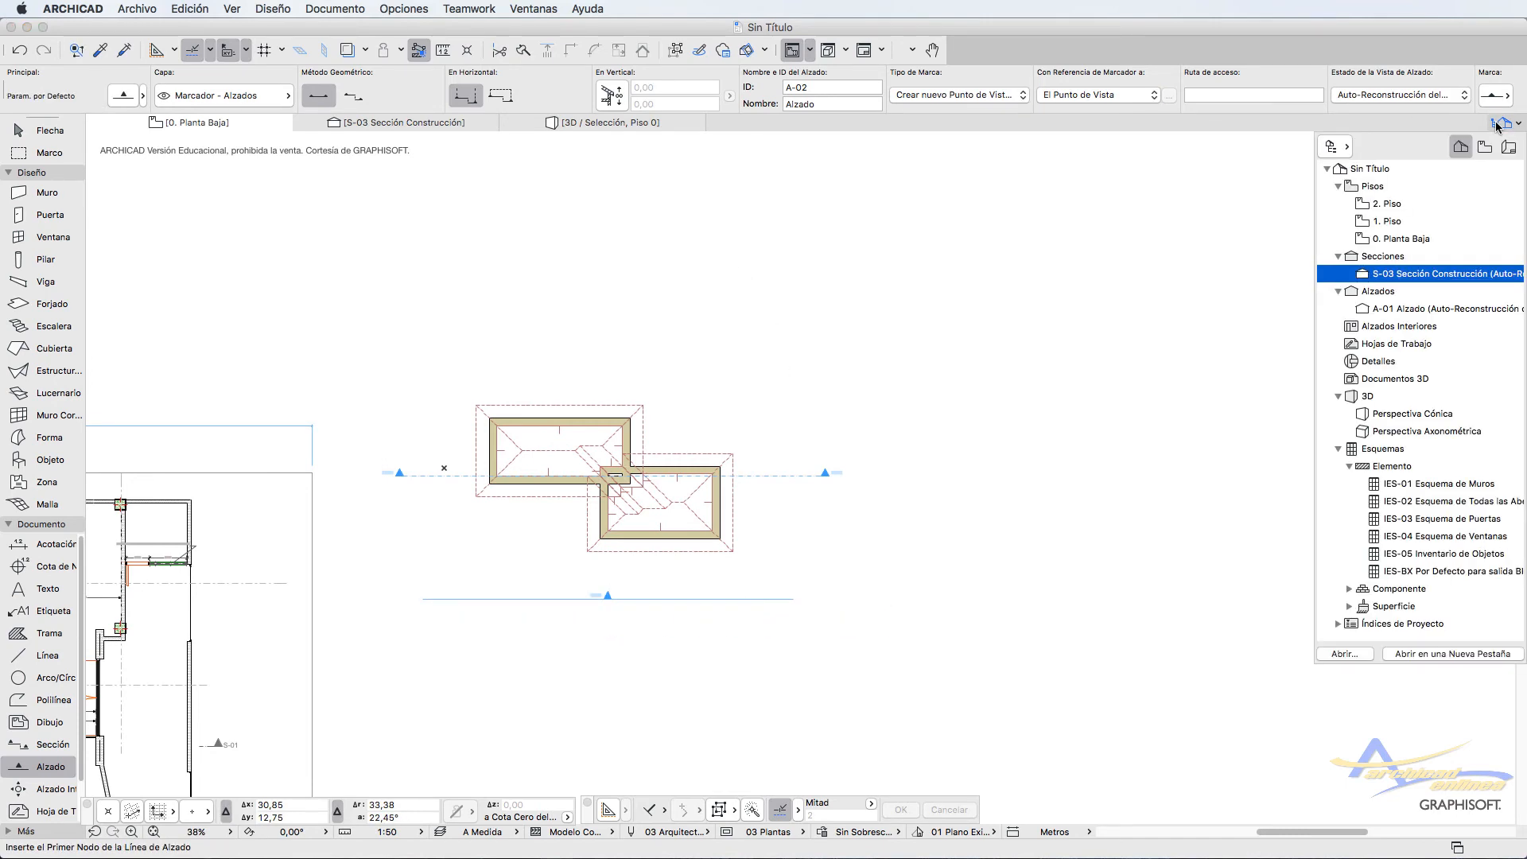
{"action": "left_click", "coordinate": [1439, 315]}
{"action": "double_click", "coordinate": [1439, 316]}
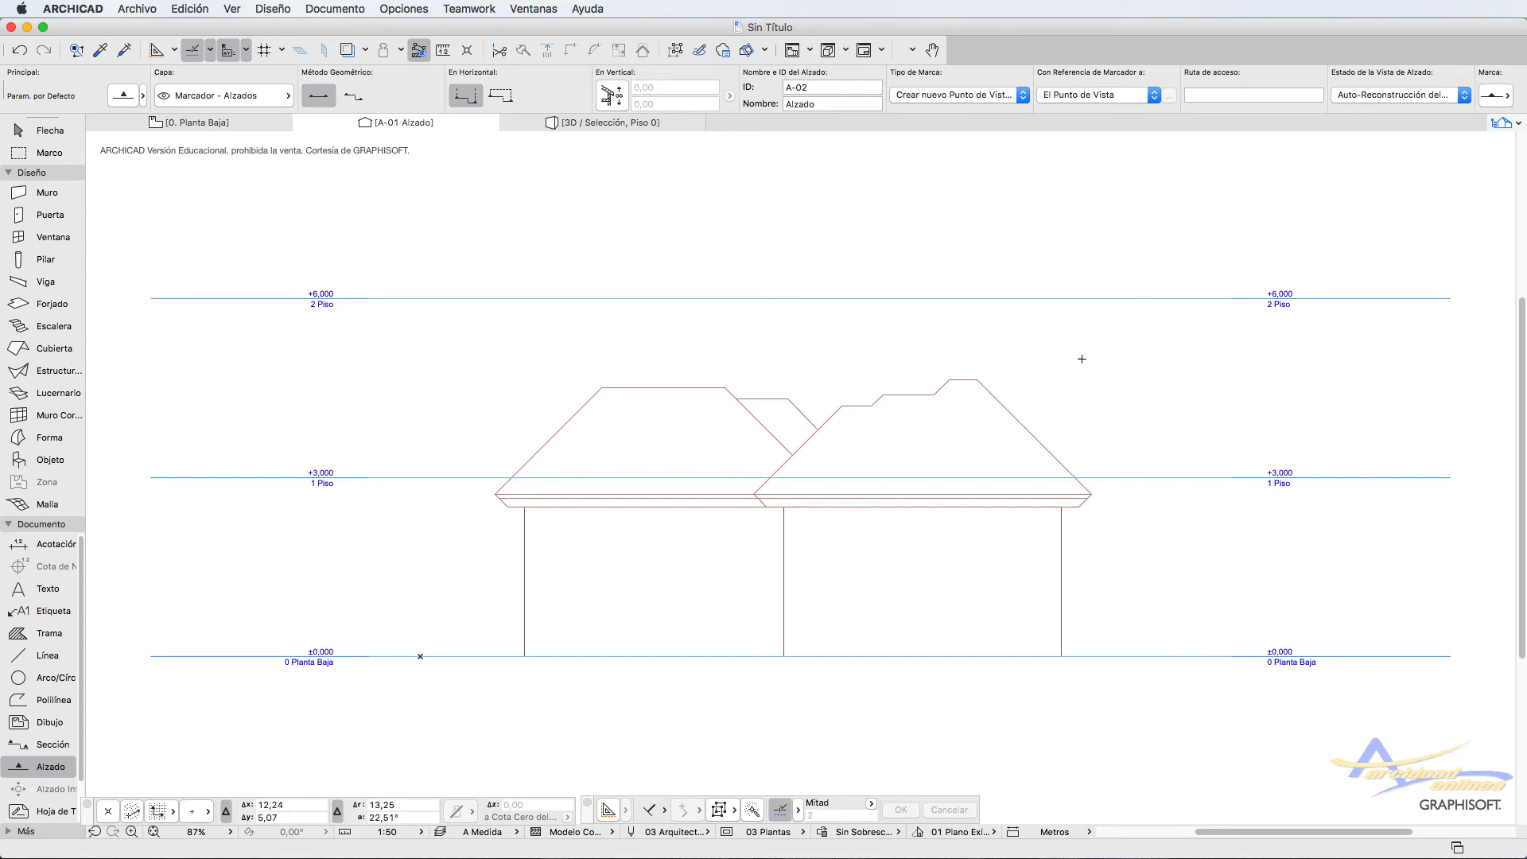
{"action": "scroll", "coordinate": [244, 552], "scroll_direction": "down", "scroll_amount": 3}
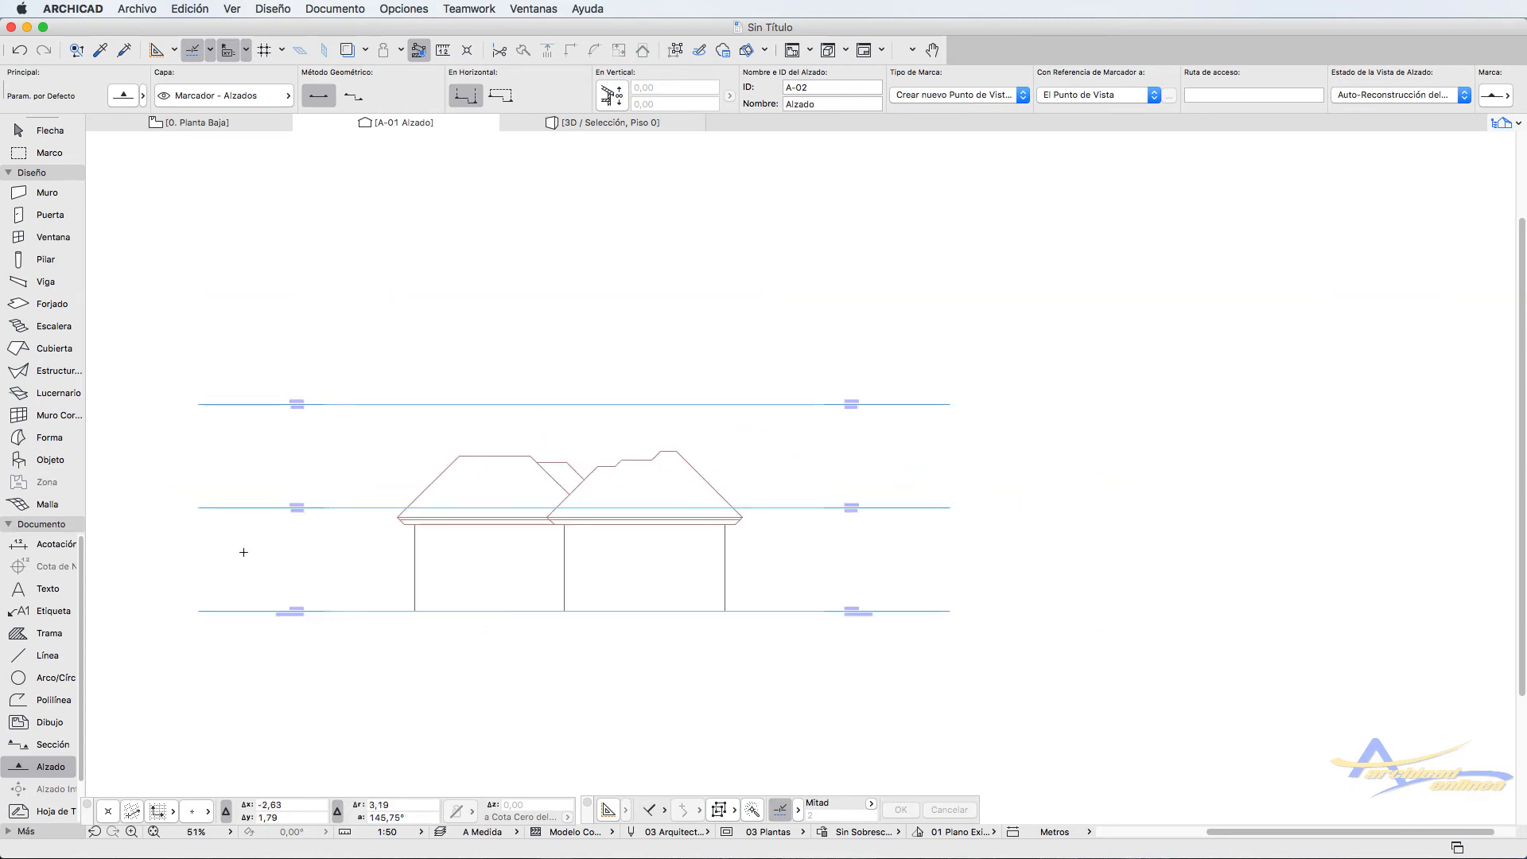
{"action": "left_click", "coordinate": [233, 125]}
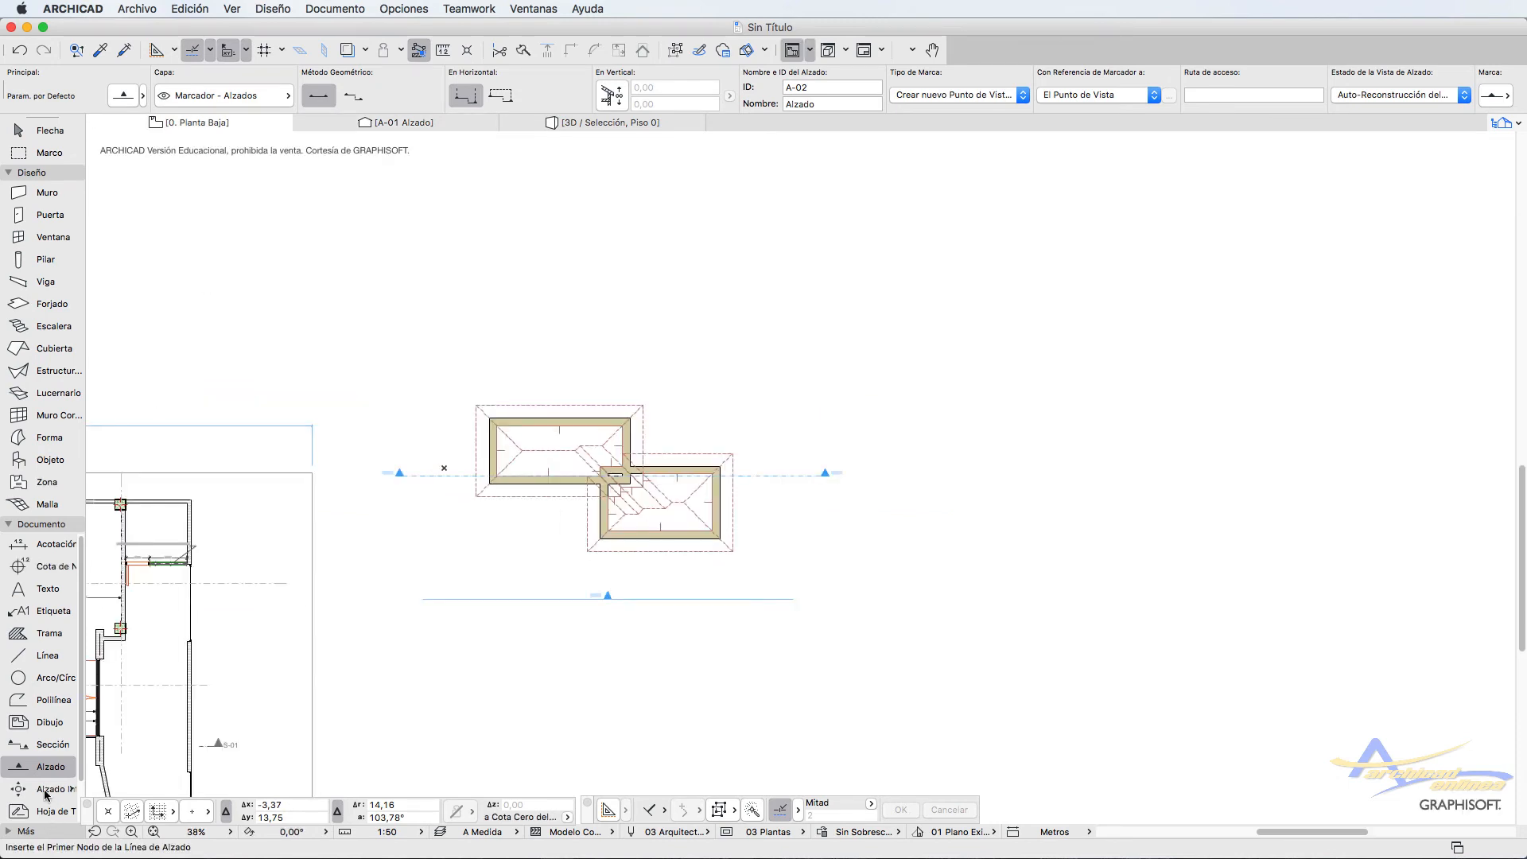
Step: Accept the default interior elevation settings and place a small rectangular four-sided interior elevation inside the lower-right enclosure, with its limit just outside the rectangle
{"action": "double_click", "coordinate": [49, 789]}
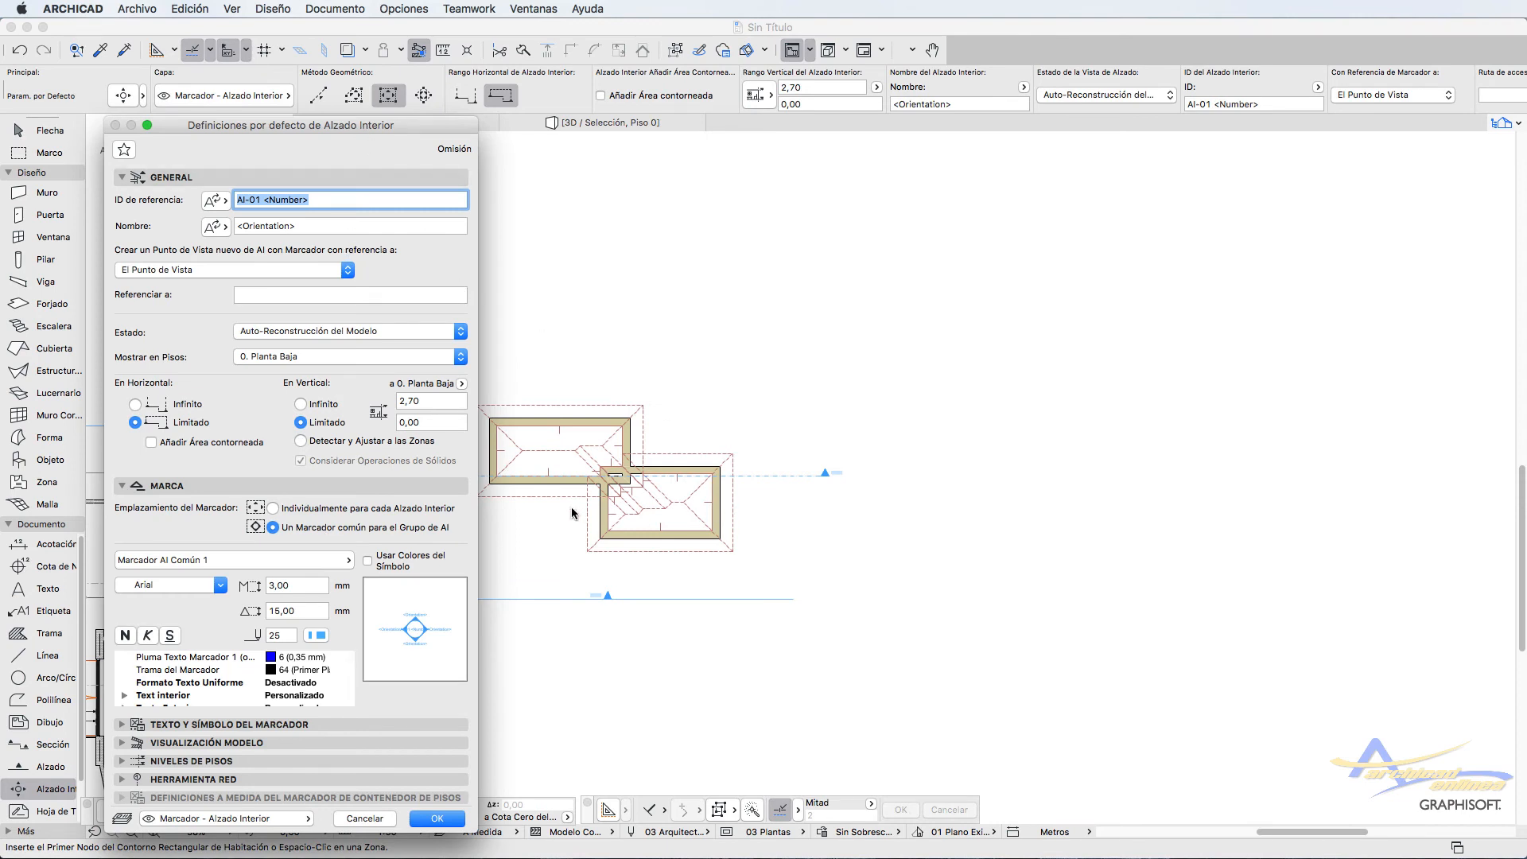
{"action": "left_click", "coordinate": [437, 818]}
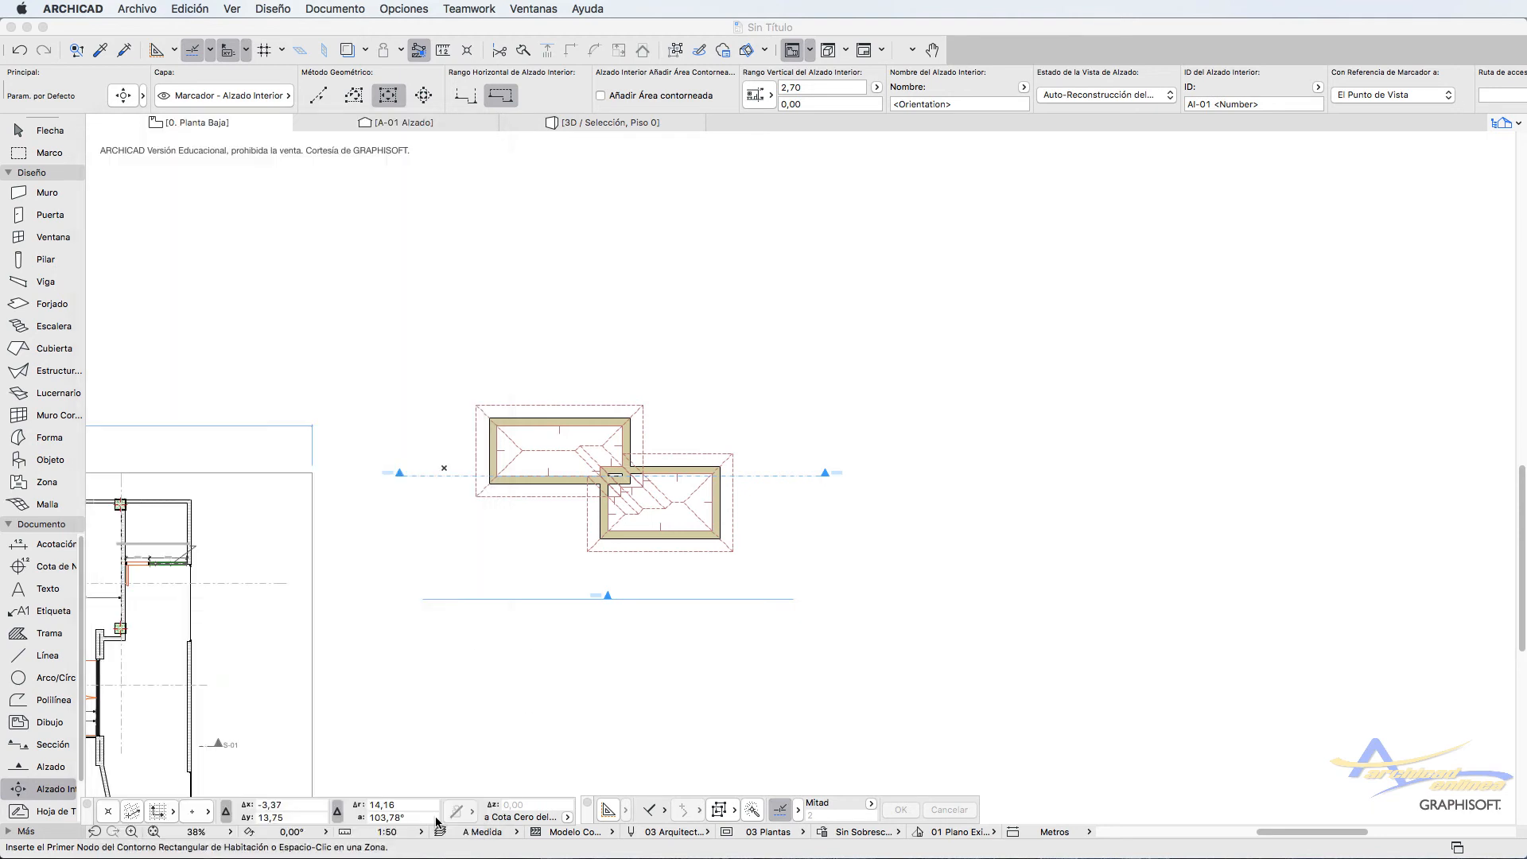
{"action": "scroll", "coordinate": [506, 389], "scroll_direction": "up", "scroll_amount": 3}
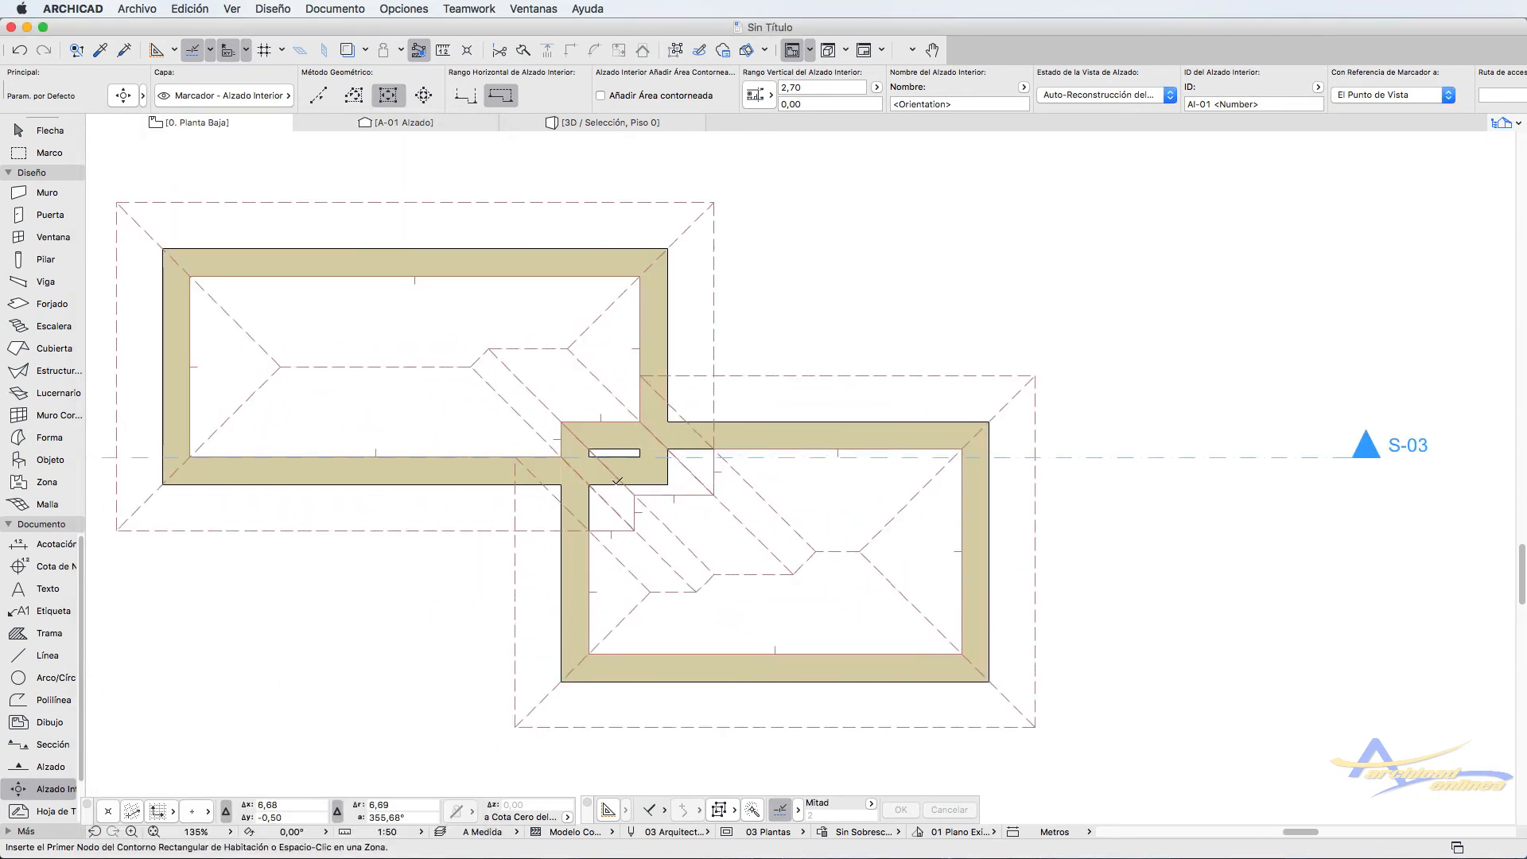
{"action": "left_click", "coordinate": [412, 368]}
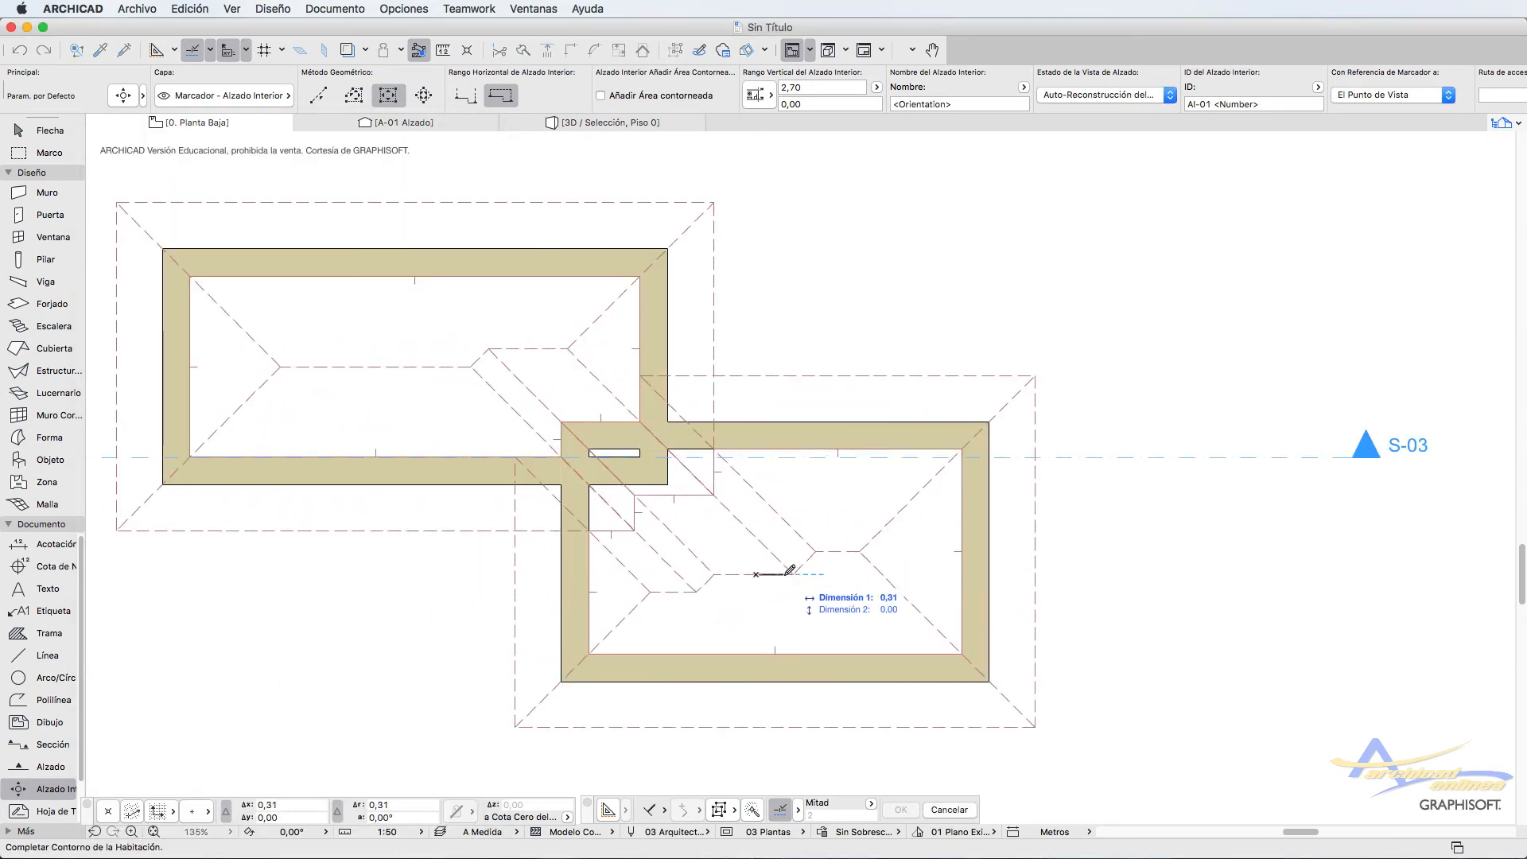
{"action": "left_click", "coordinate": [804, 624]}
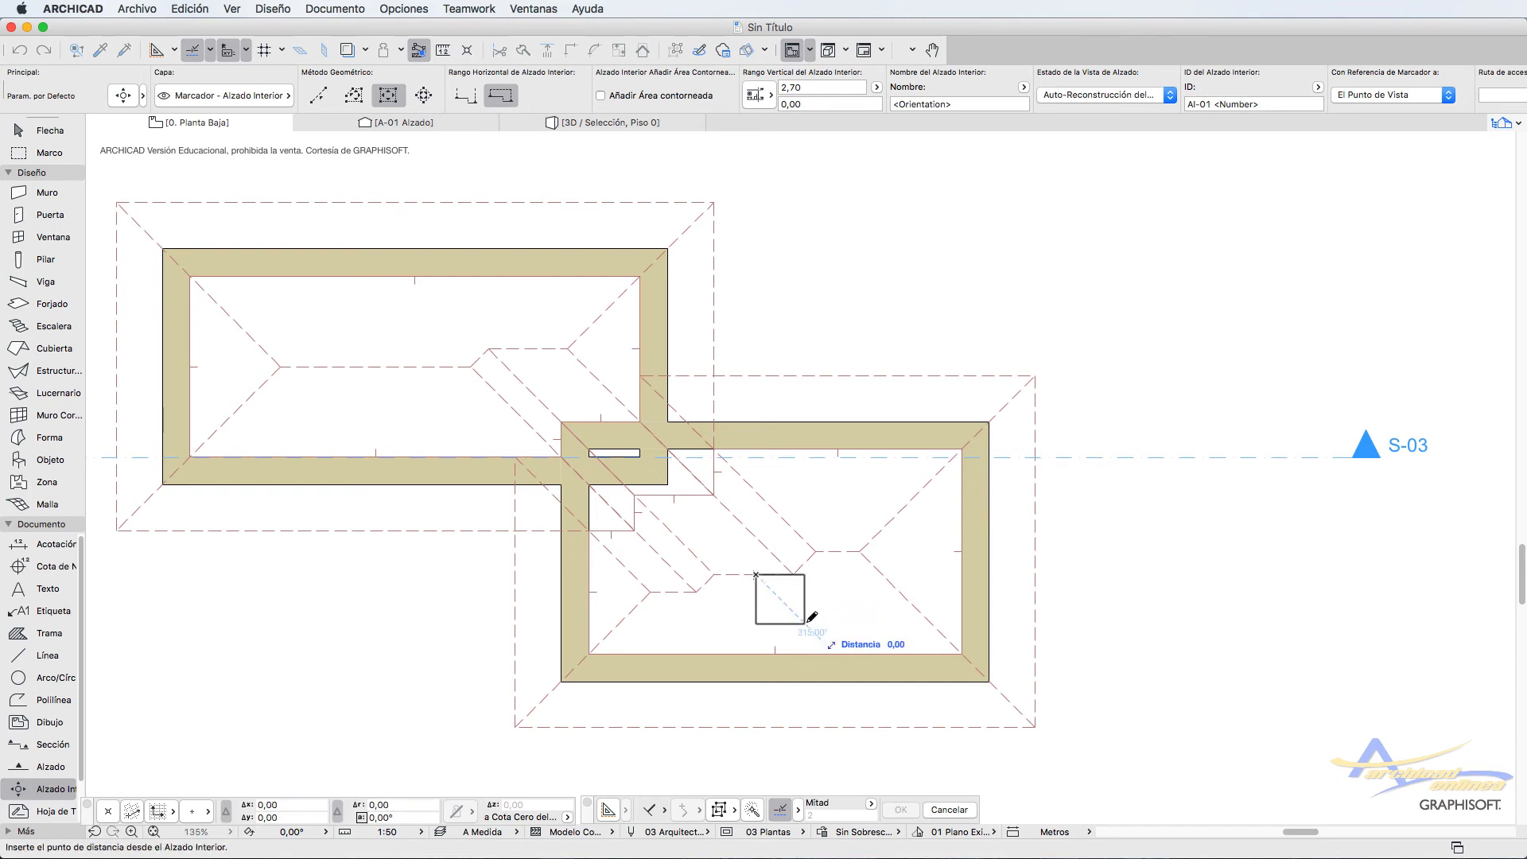
{"action": "left_click", "coordinate": [867, 624]}
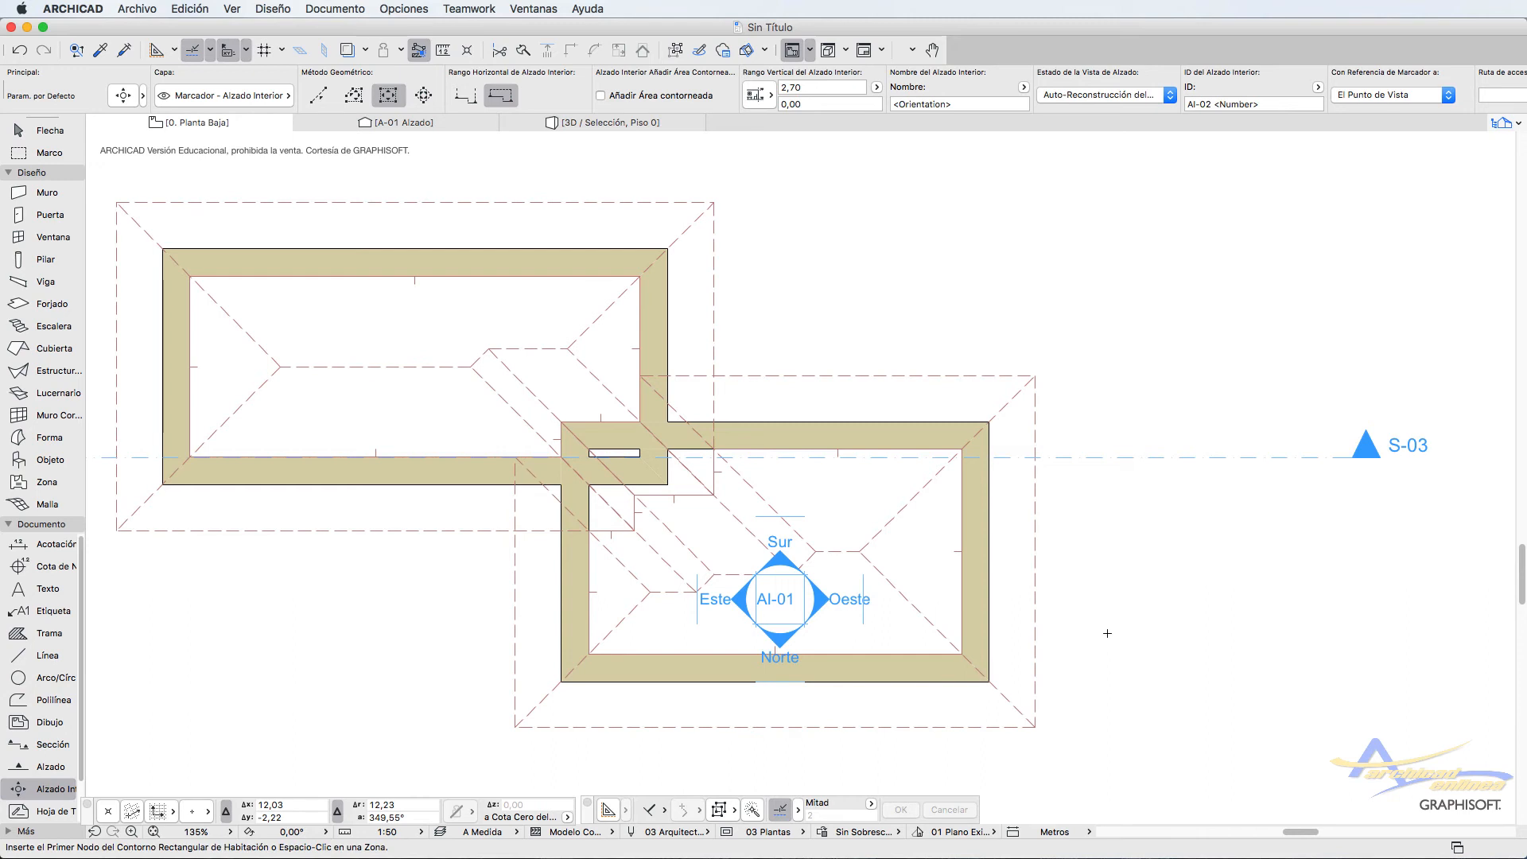
Step: Accept the default worksheet settings and draw a rectangular worksheet boundary around the lower-right enclosure's upper-right corner, with its marker to the right
{"action": "scroll", "coordinate": [53, 770], "scroll_direction": "down", "scroll_amount": 2}
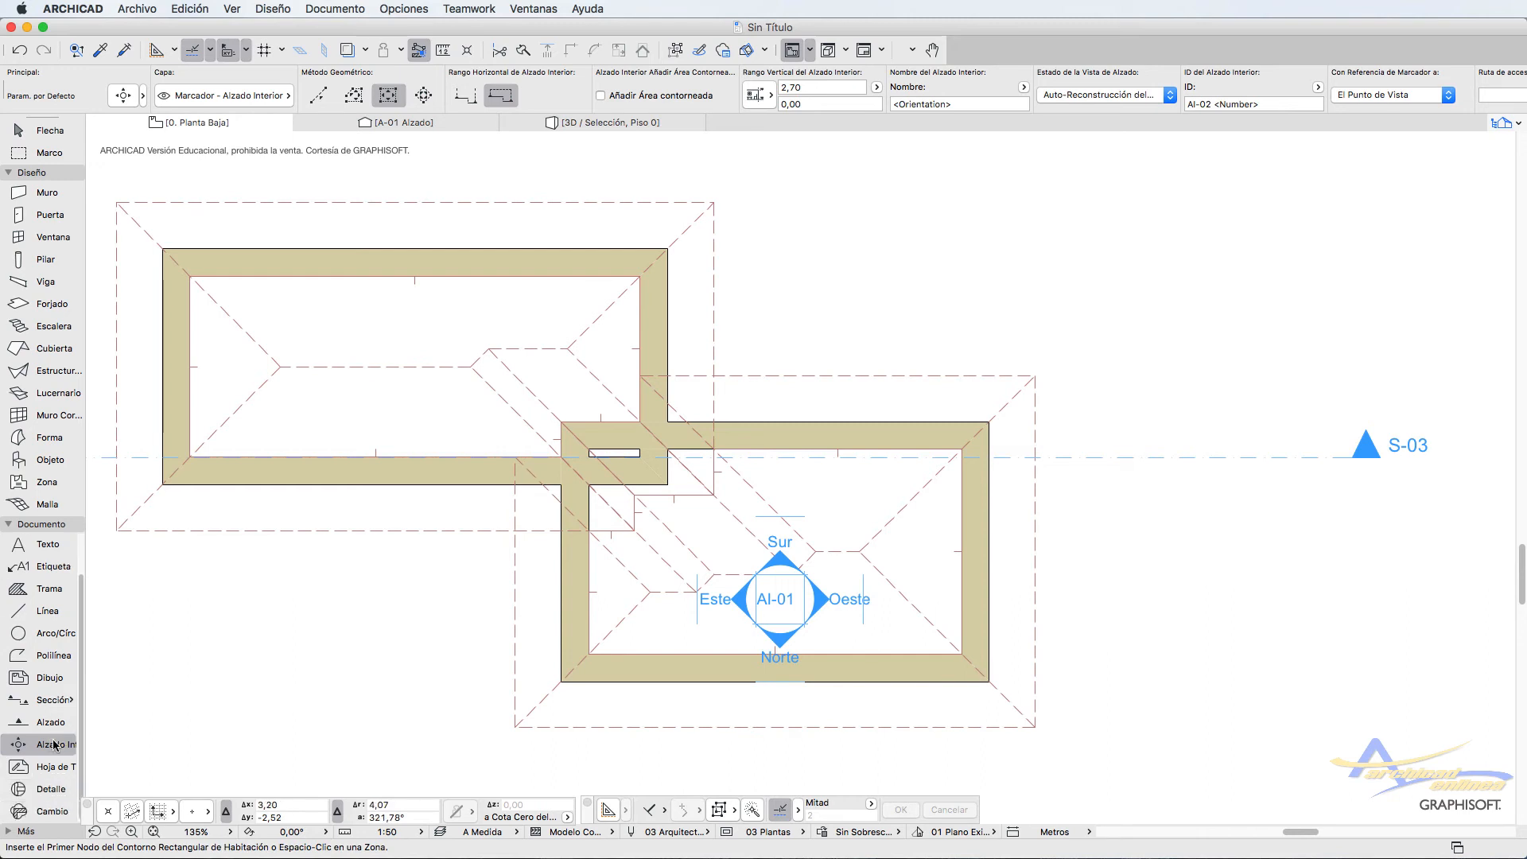
{"action": "double_click", "coordinate": [53, 768]}
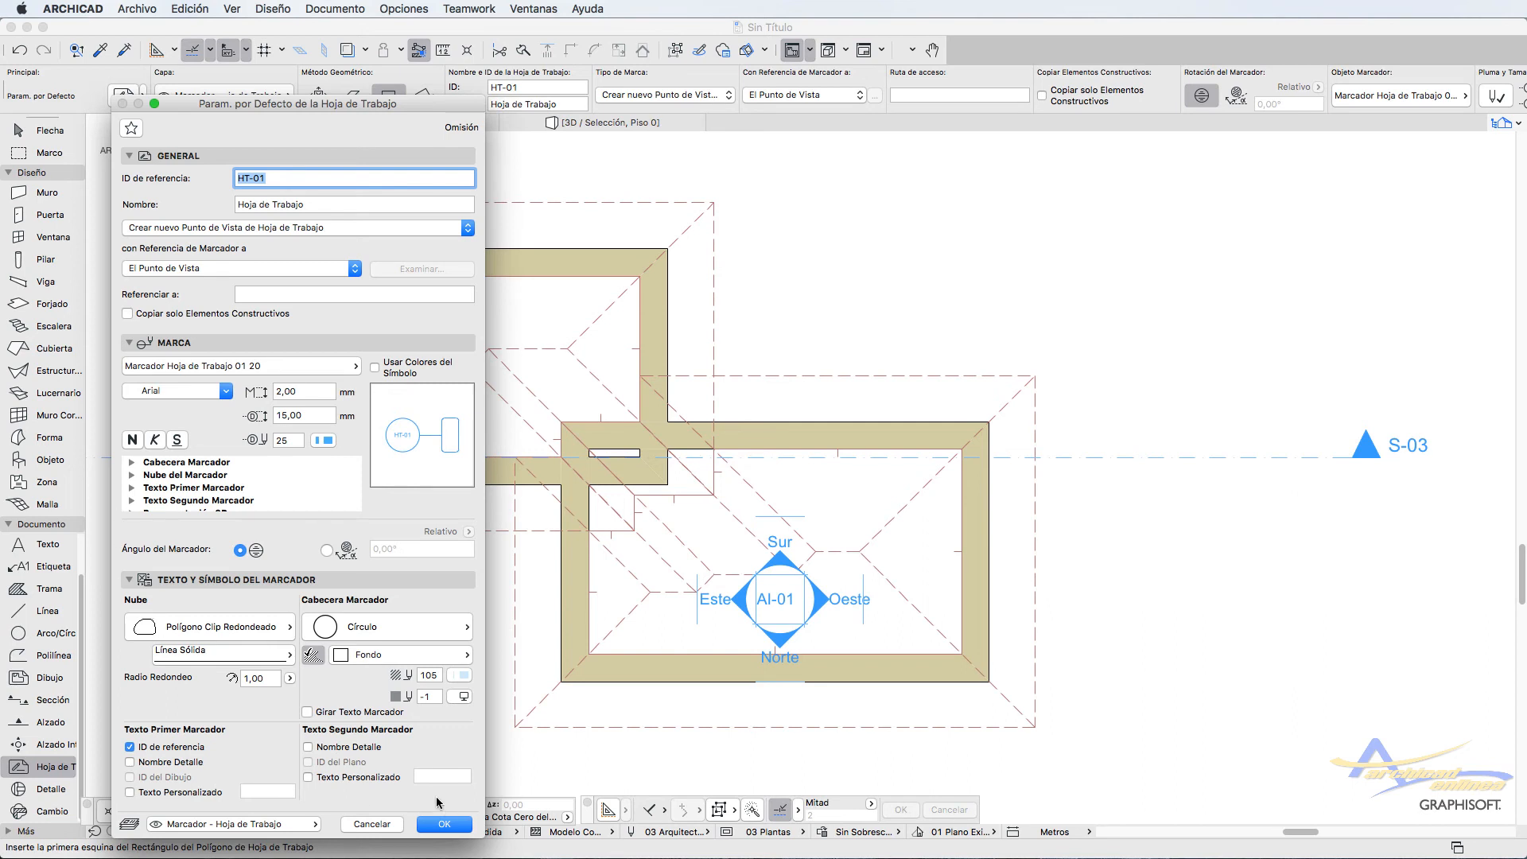
{"action": "left_click", "coordinate": [445, 824]}
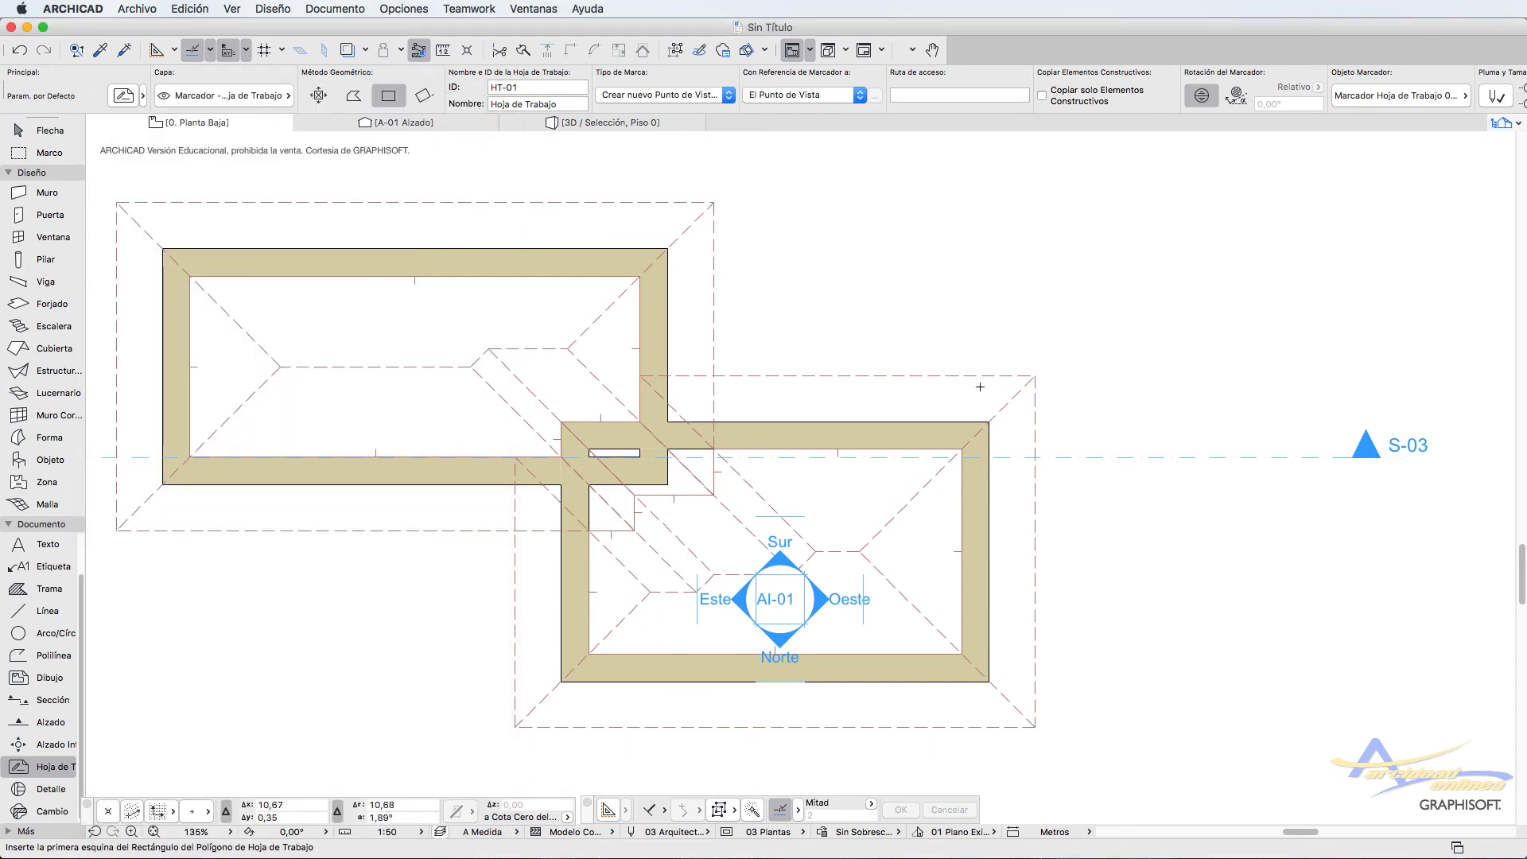
{"action": "left_click", "coordinate": [851, 325]}
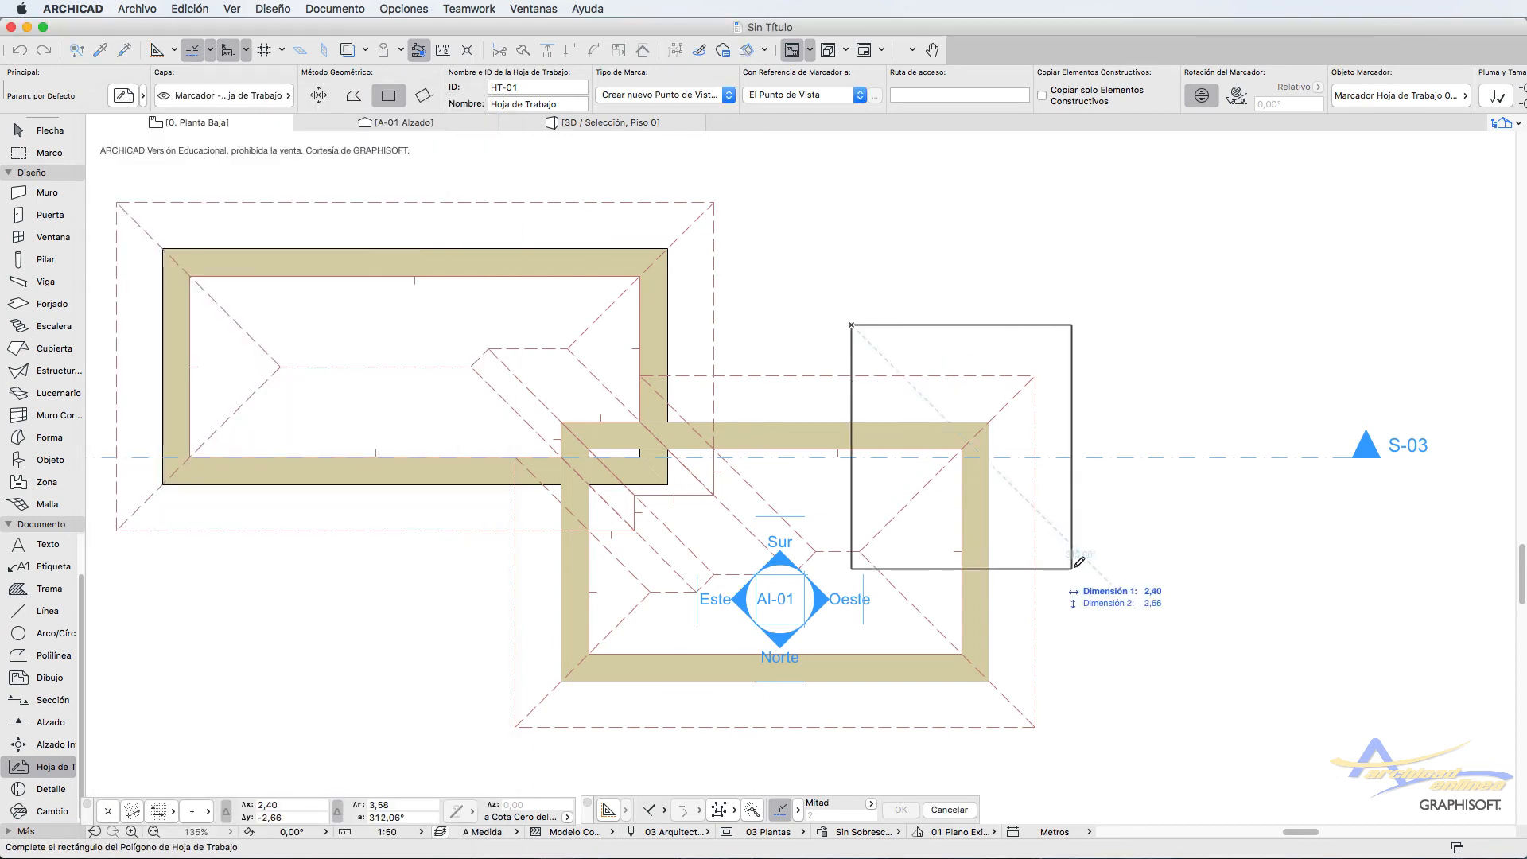
{"action": "left_click", "coordinate": [1109, 554]}
{"action": "left_click", "coordinate": [1223, 383]}
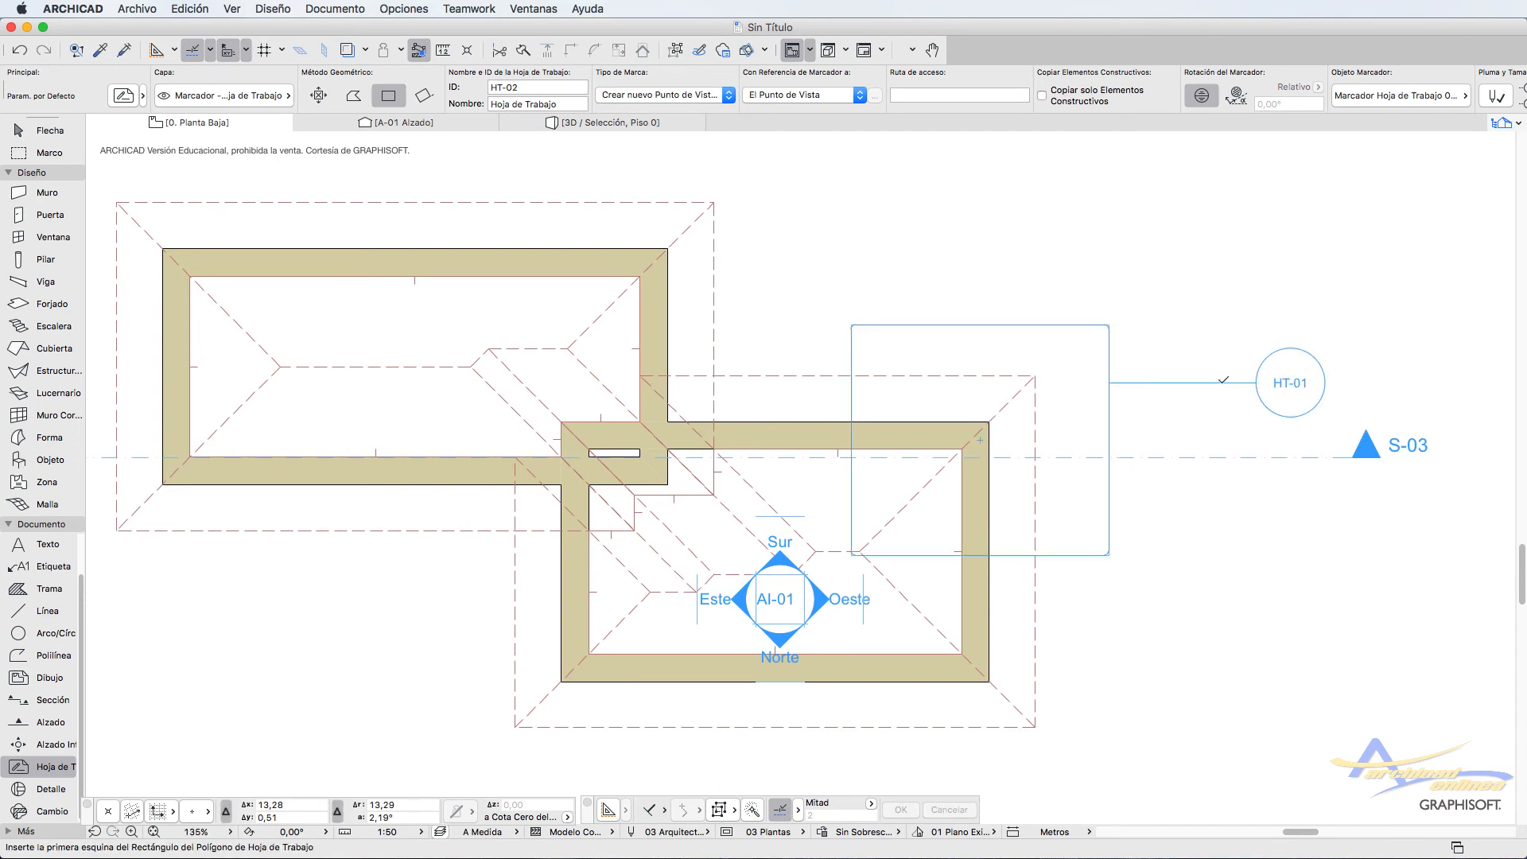
Step: Open the HT-01 worksheet from the project map to examine the captured corner
{"action": "left_click", "coordinate": [1503, 124]}
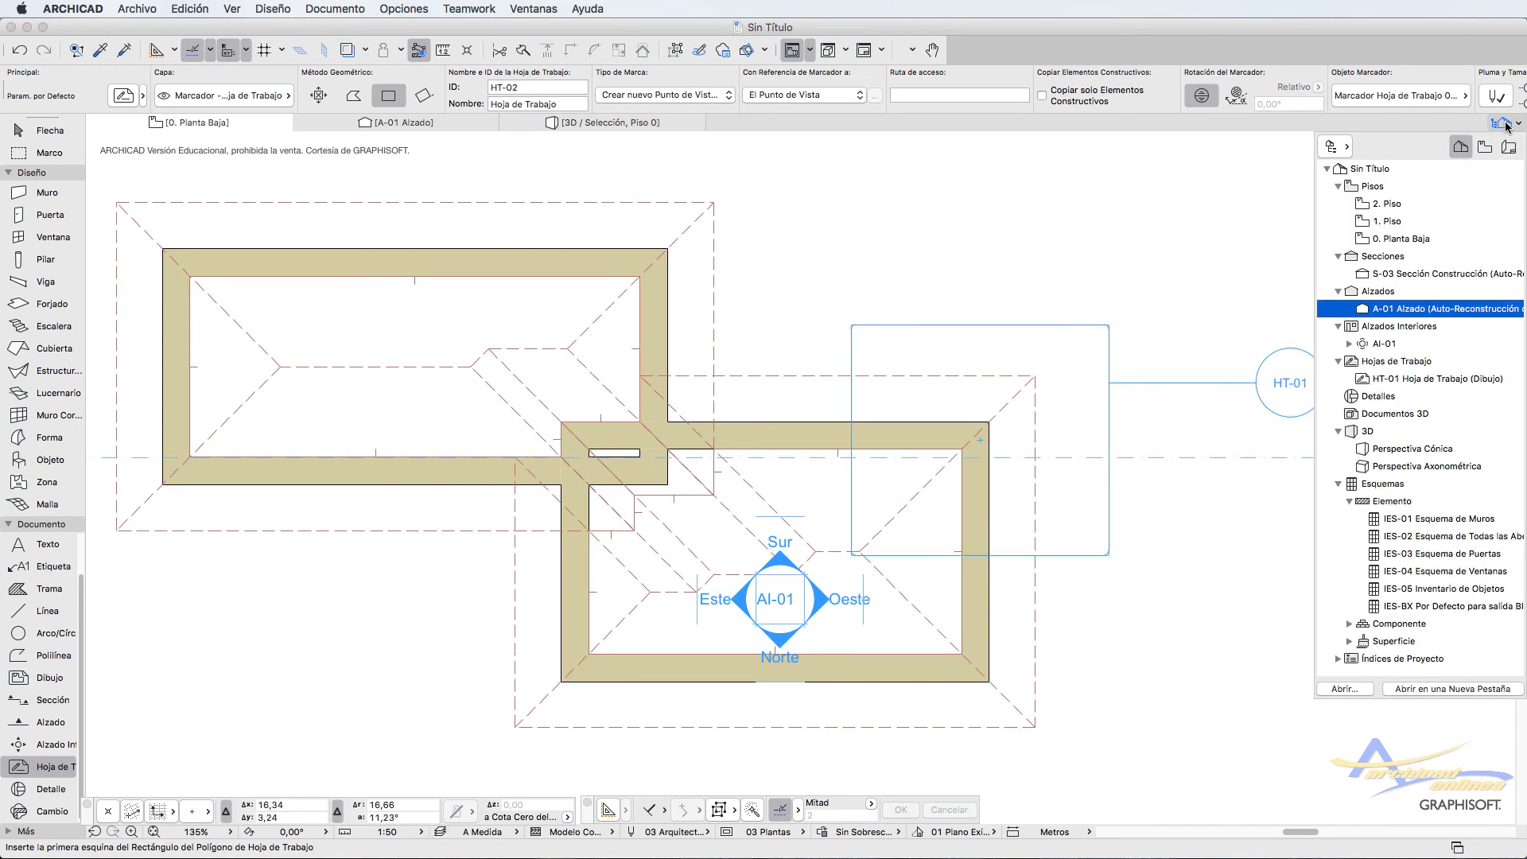
{"action": "left_click", "coordinate": [1434, 380]}
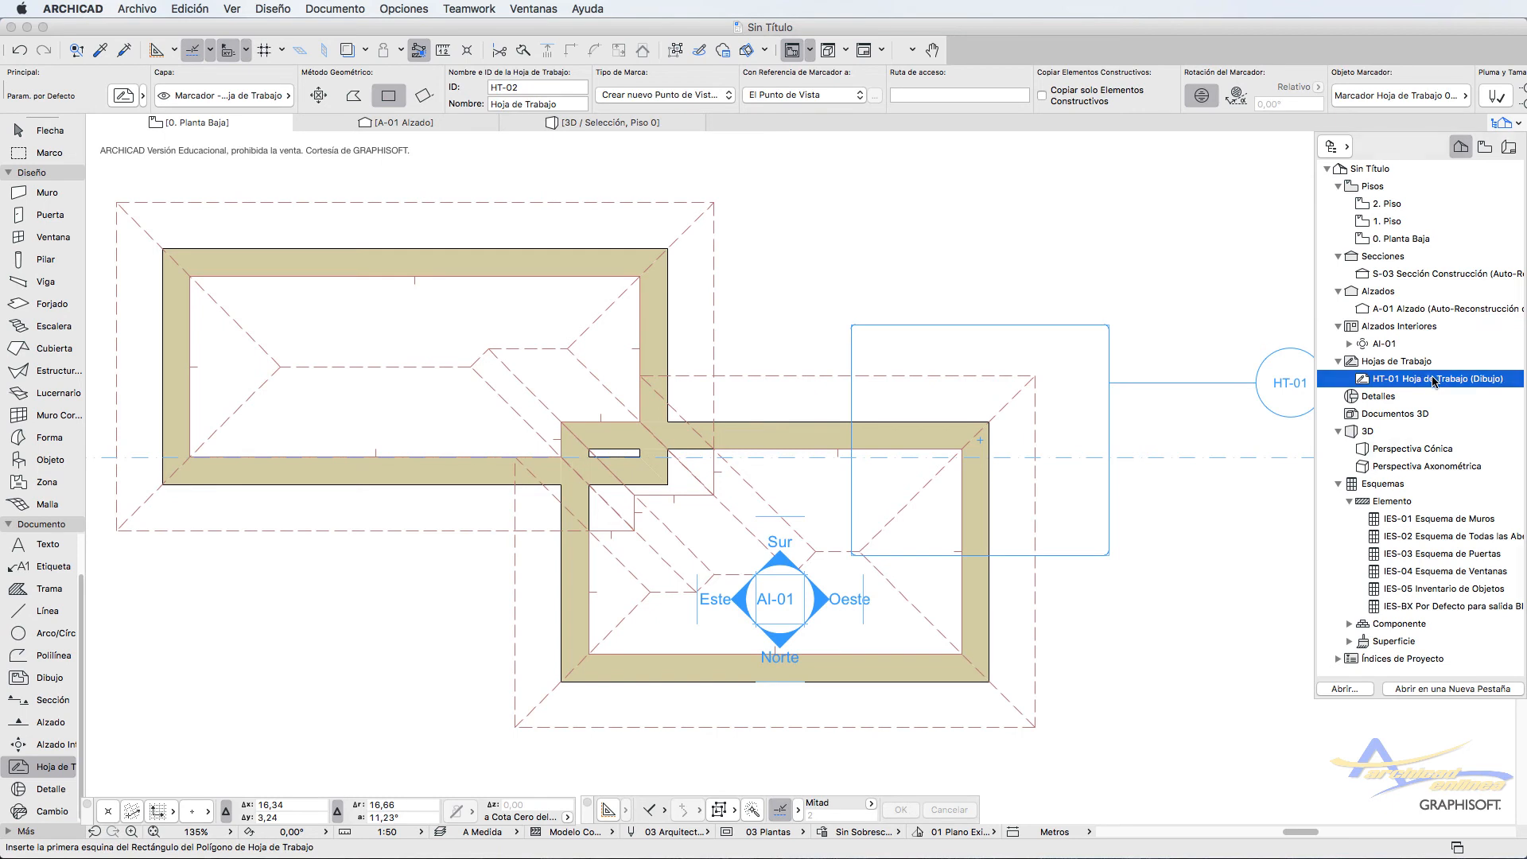
{"action": "double_click", "coordinate": [1434, 380]}
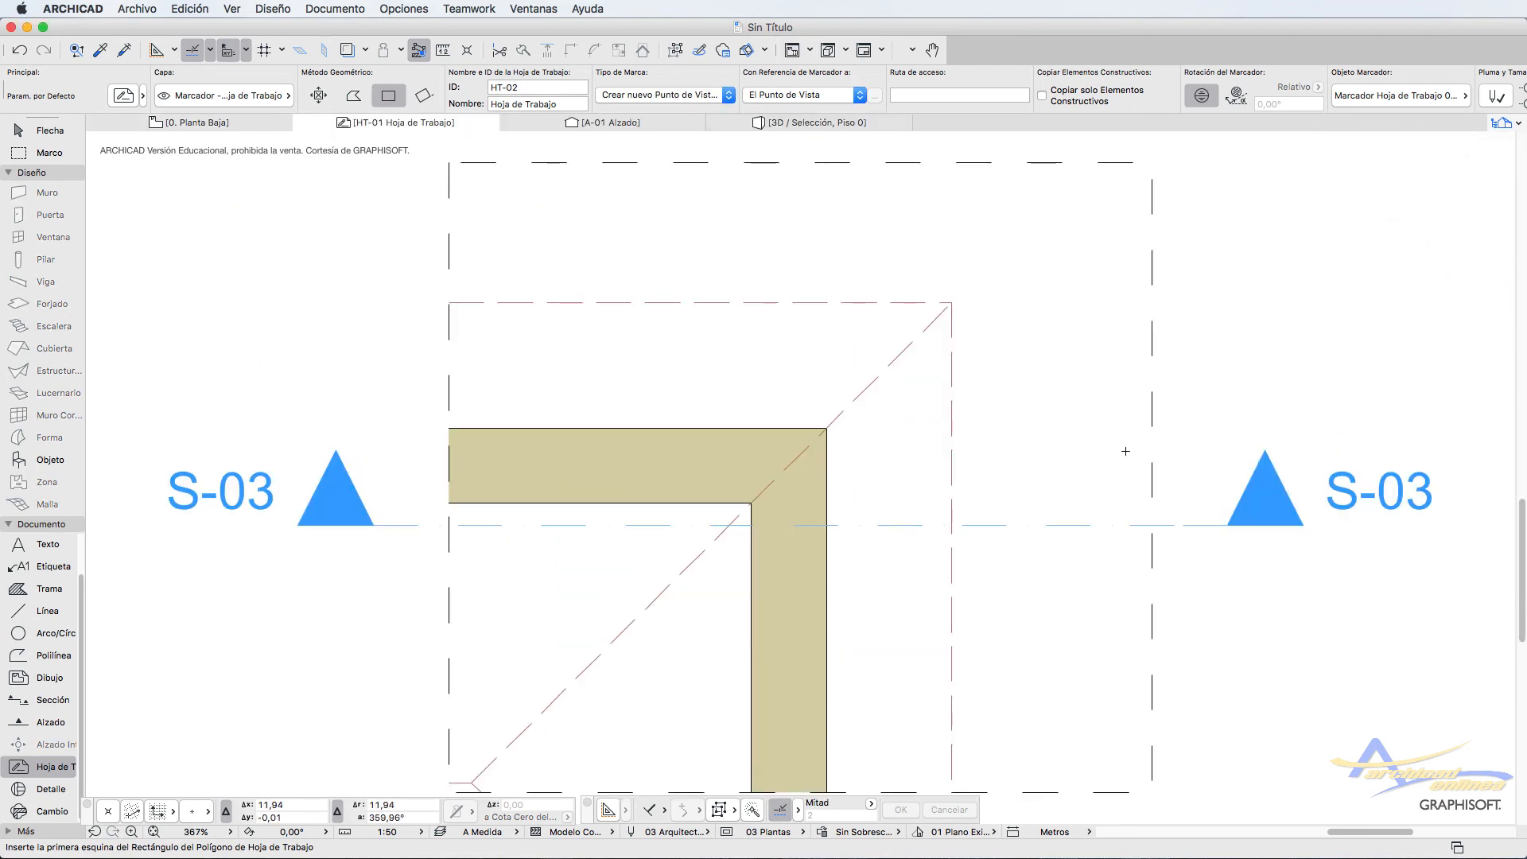
Step: Examine the HT-01 worksheet's boundary by selecting and deselecting its dashed outline, and return to the ground floor plan
{"action": "scroll", "coordinate": [1125, 451], "scroll_direction": "down", "scroll_amount": 5}
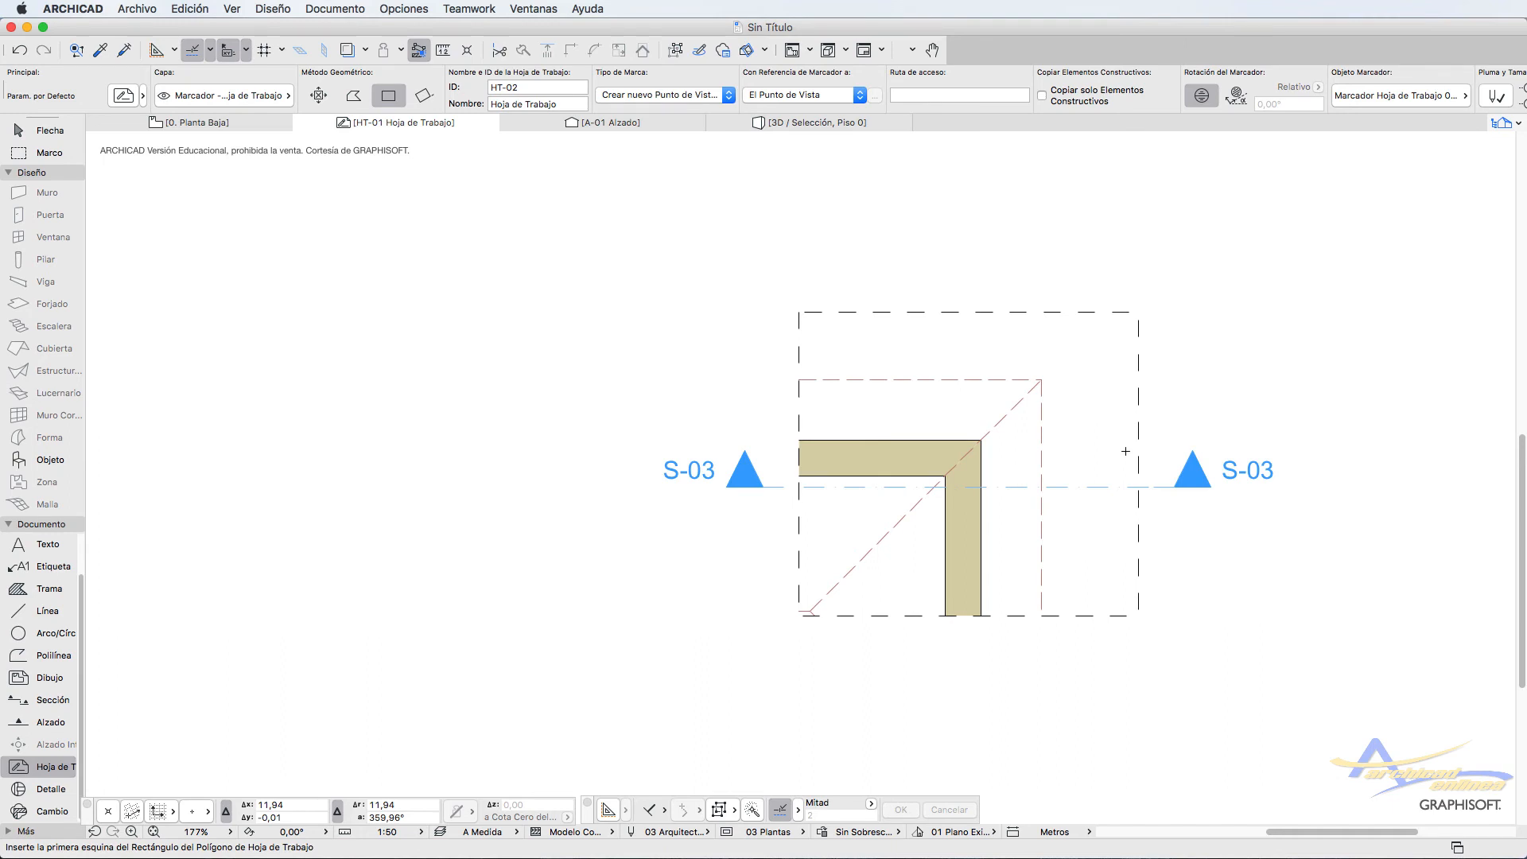
{"action": "left_click", "coordinate": [1138, 397], "text": "shift"}
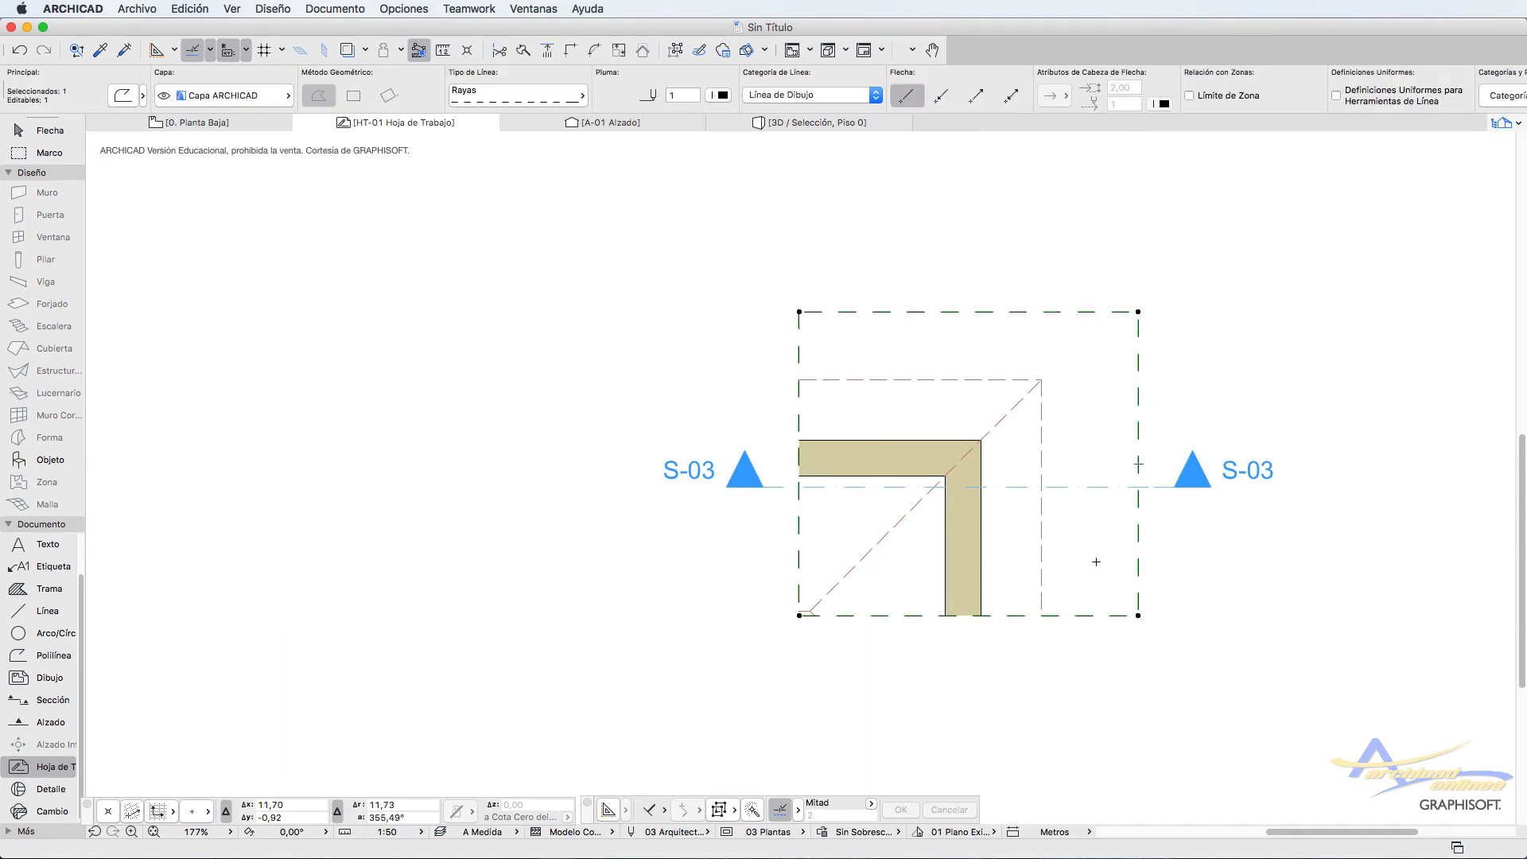
{"action": "key", "text": "Escape"}
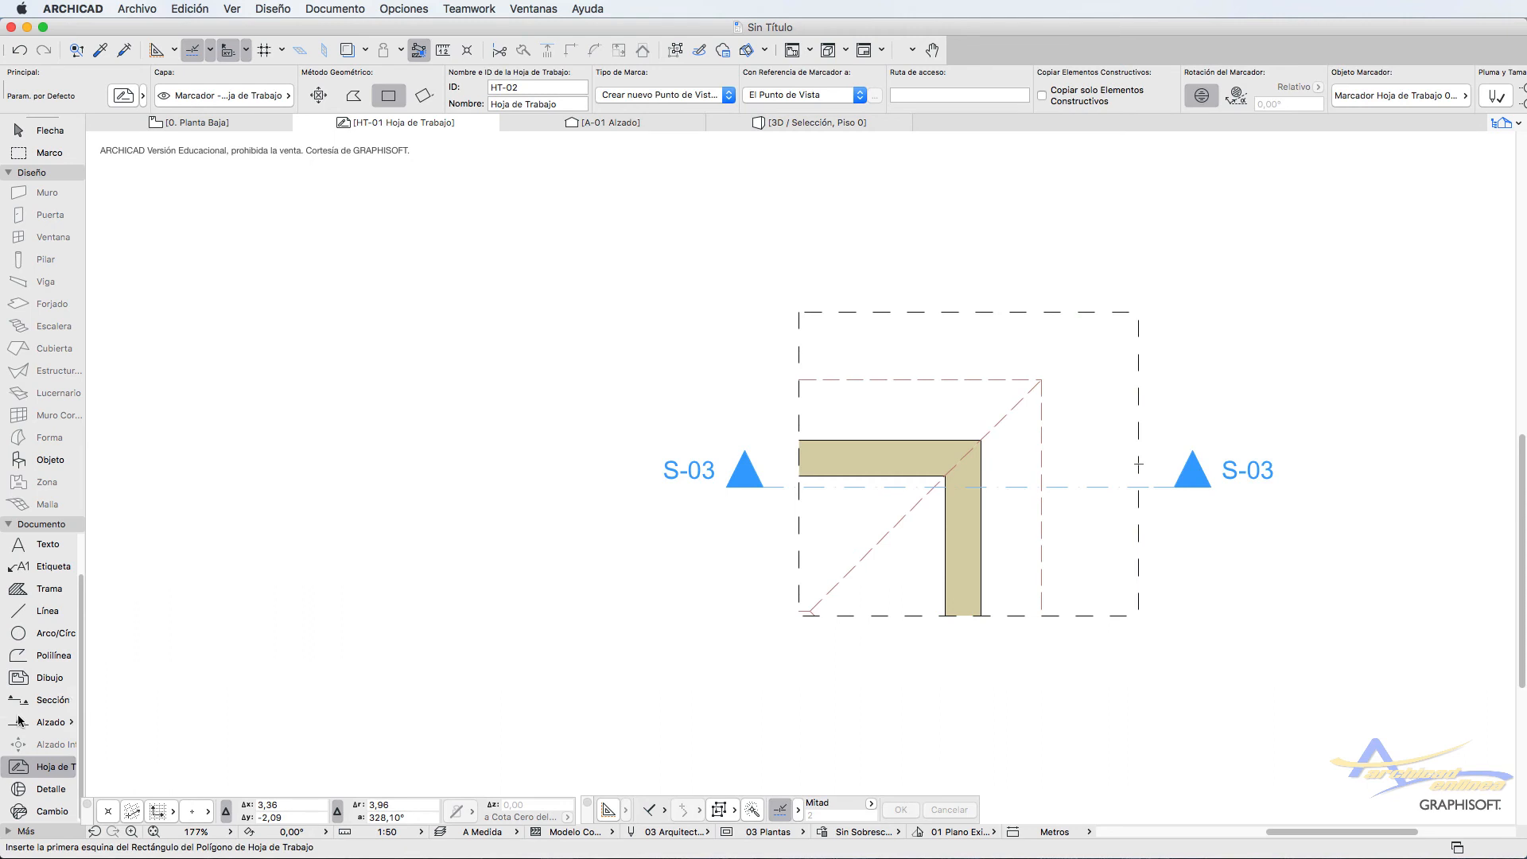
{"action": "left_click", "coordinate": [222, 123]}
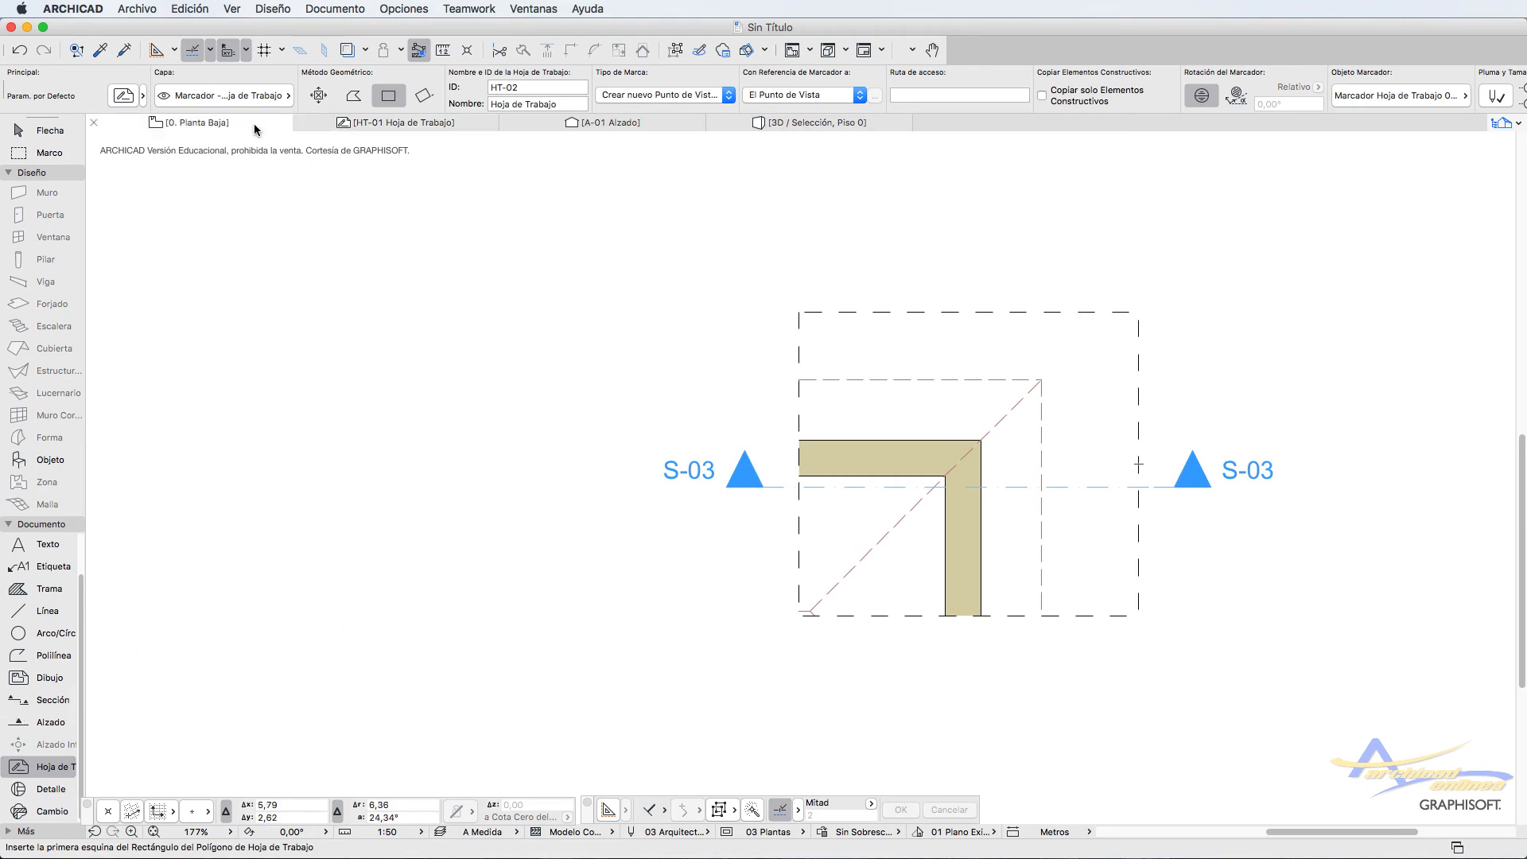
Step: Set the default detail marker to Marcador de Detalle Incluido with the divided square head style
{"action": "double_click", "coordinate": [51, 789]}
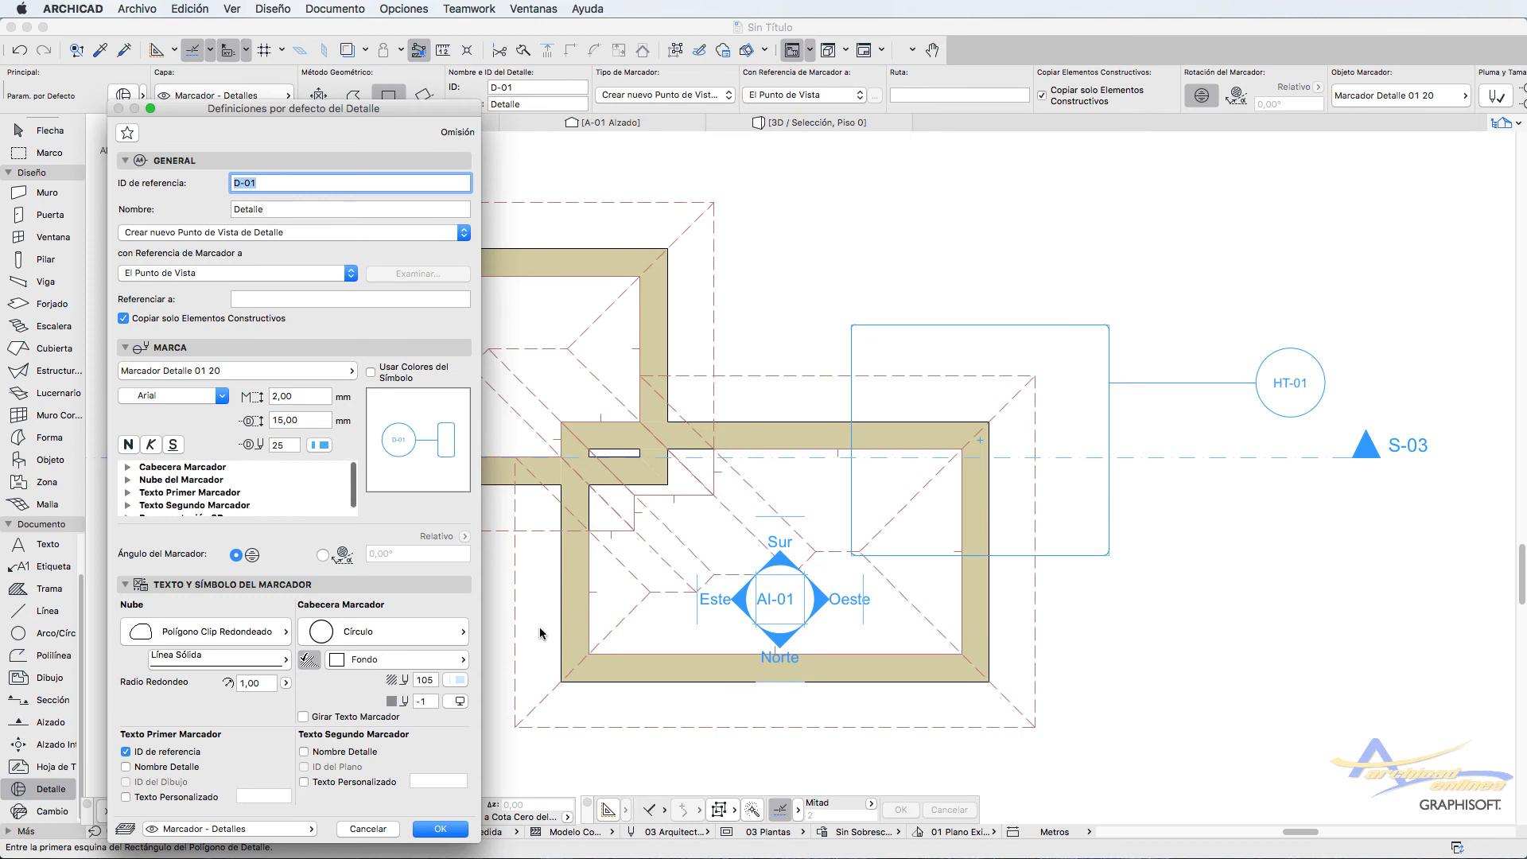
{"action": "left_click", "coordinate": [333, 371]}
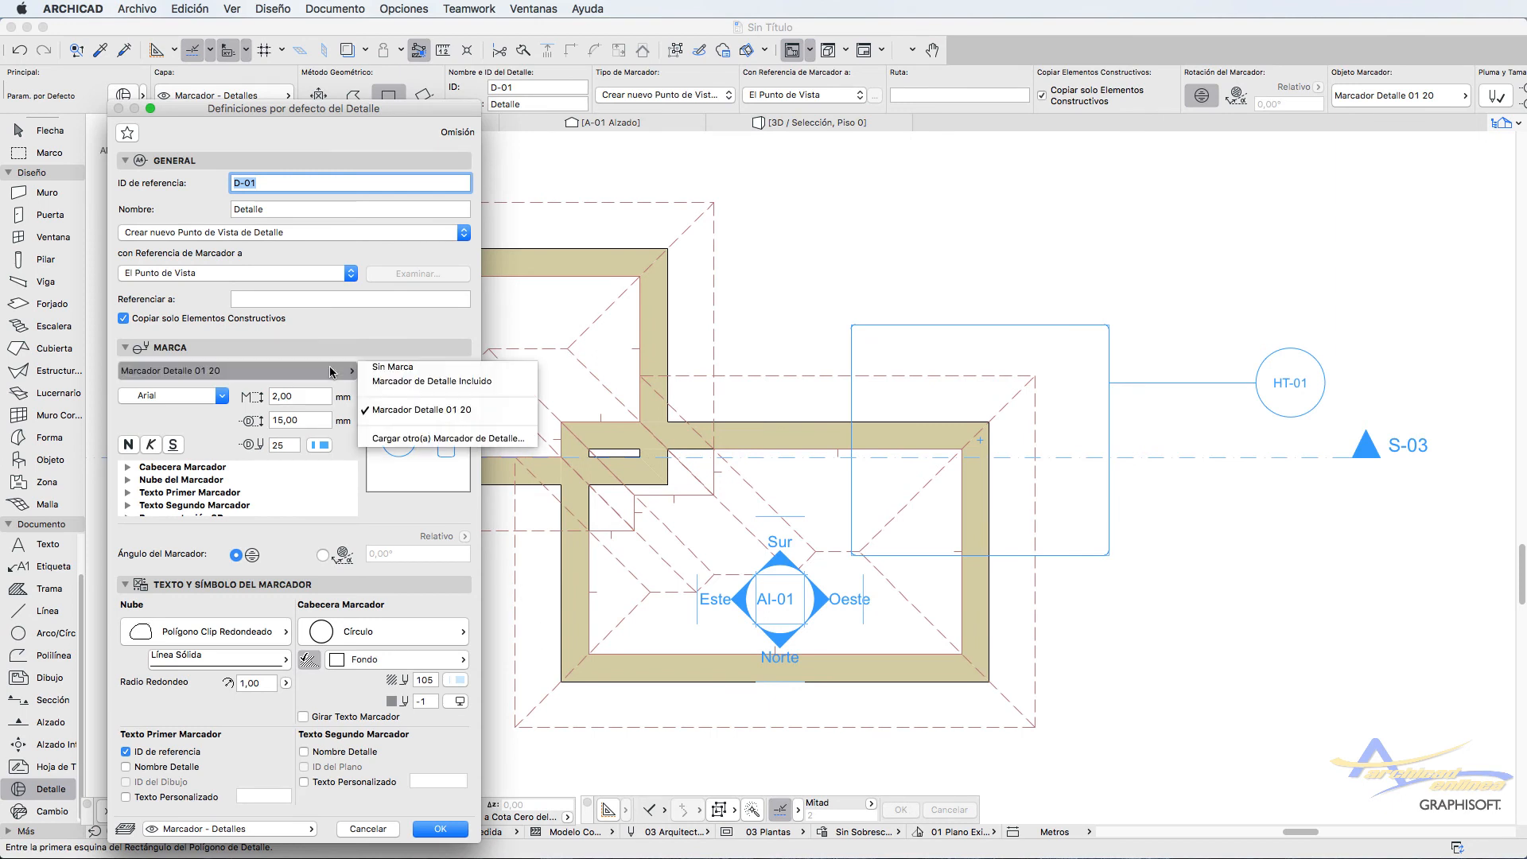
{"action": "left_click", "coordinate": [379, 382]}
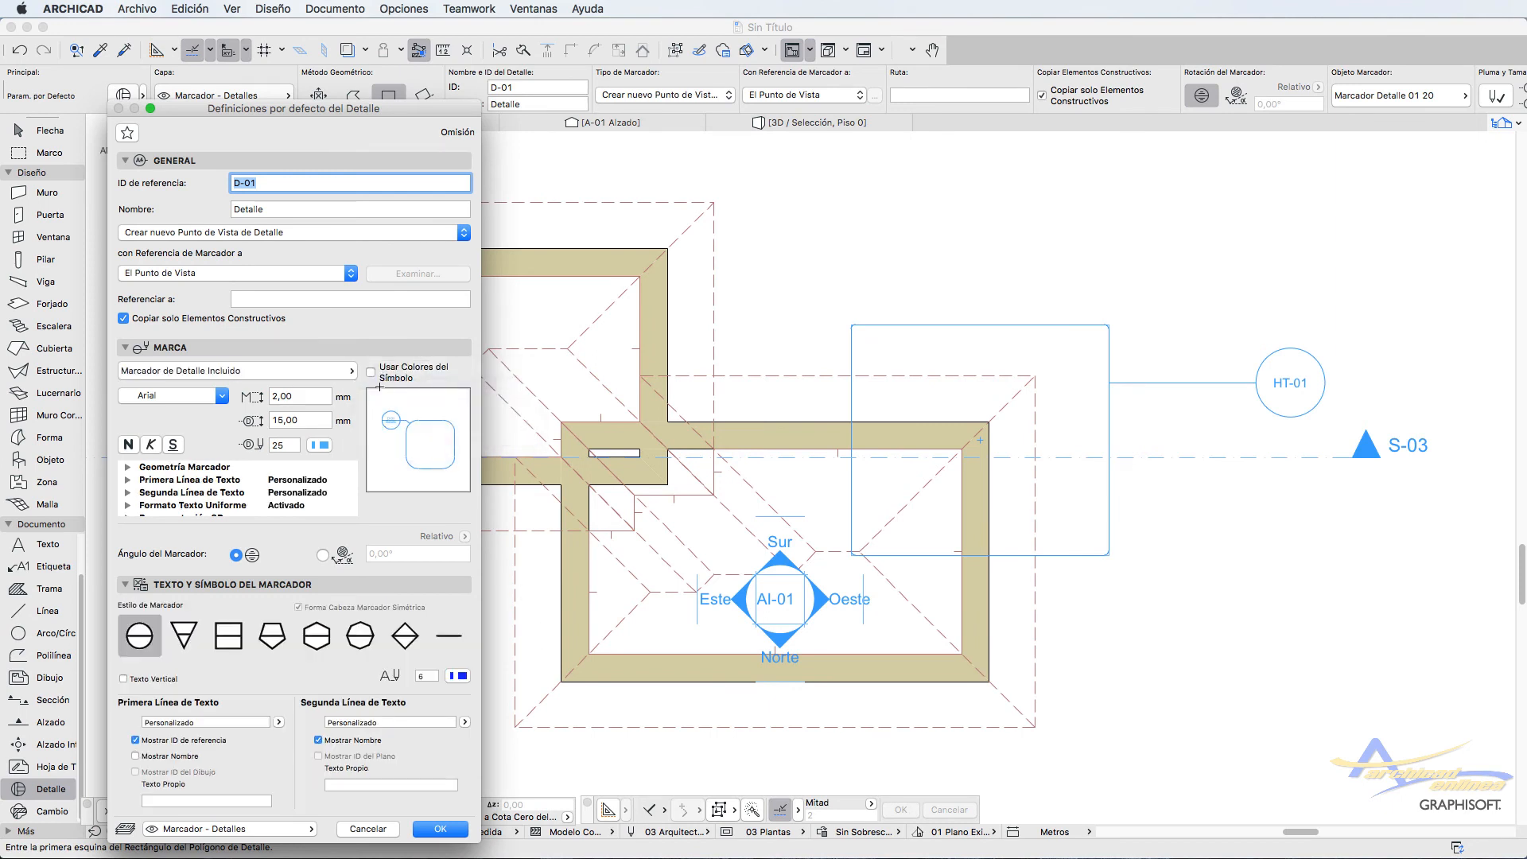
{"action": "left_click", "coordinate": [272, 636]}
{"action": "left_click", "coordinate": [228, 636]}
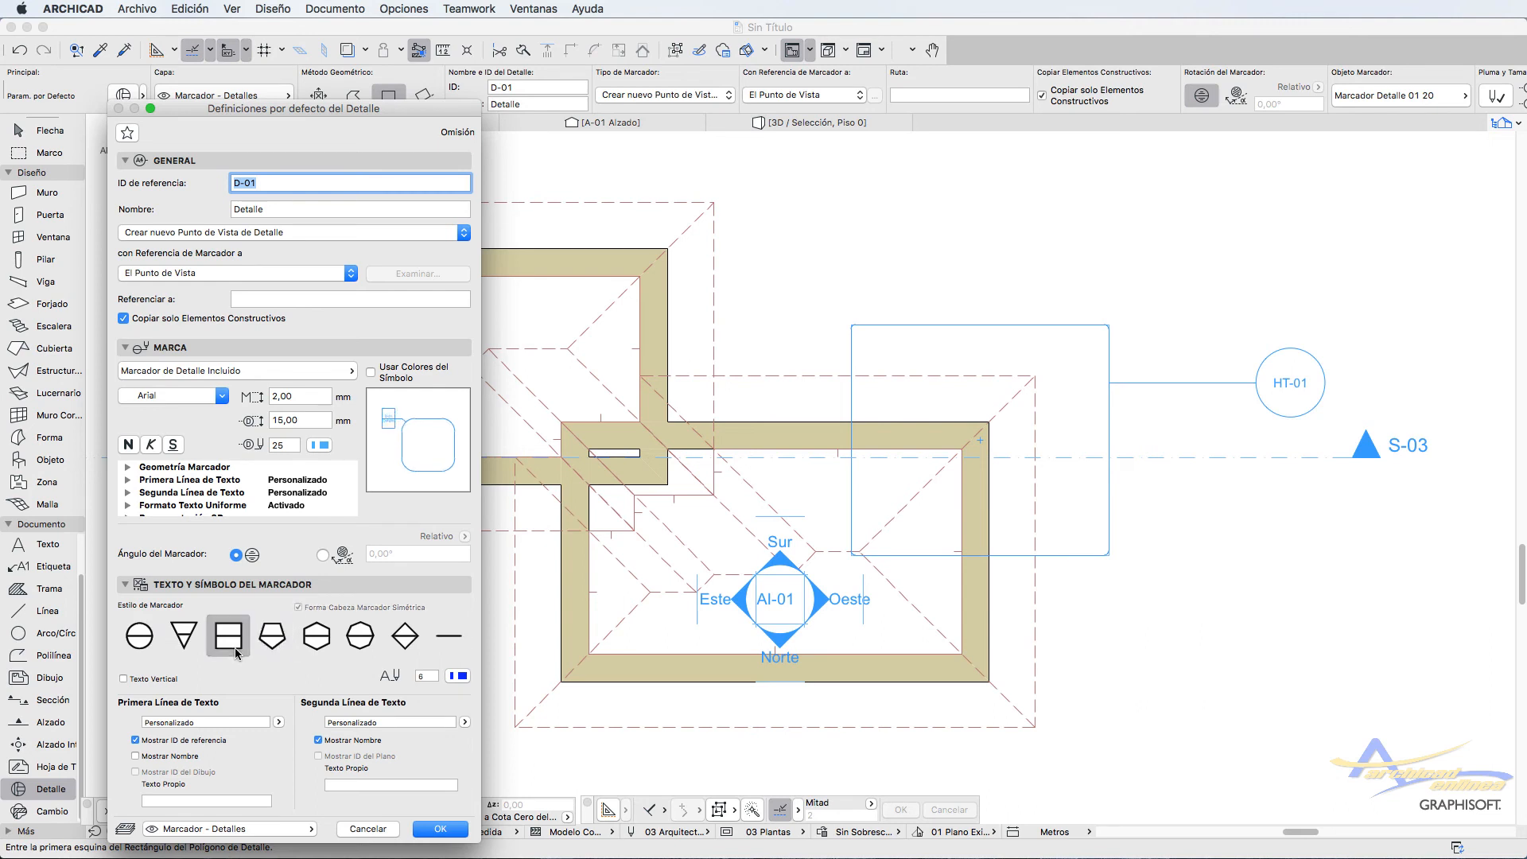
{"action": "left_click", "coordinate": [427, 828]}
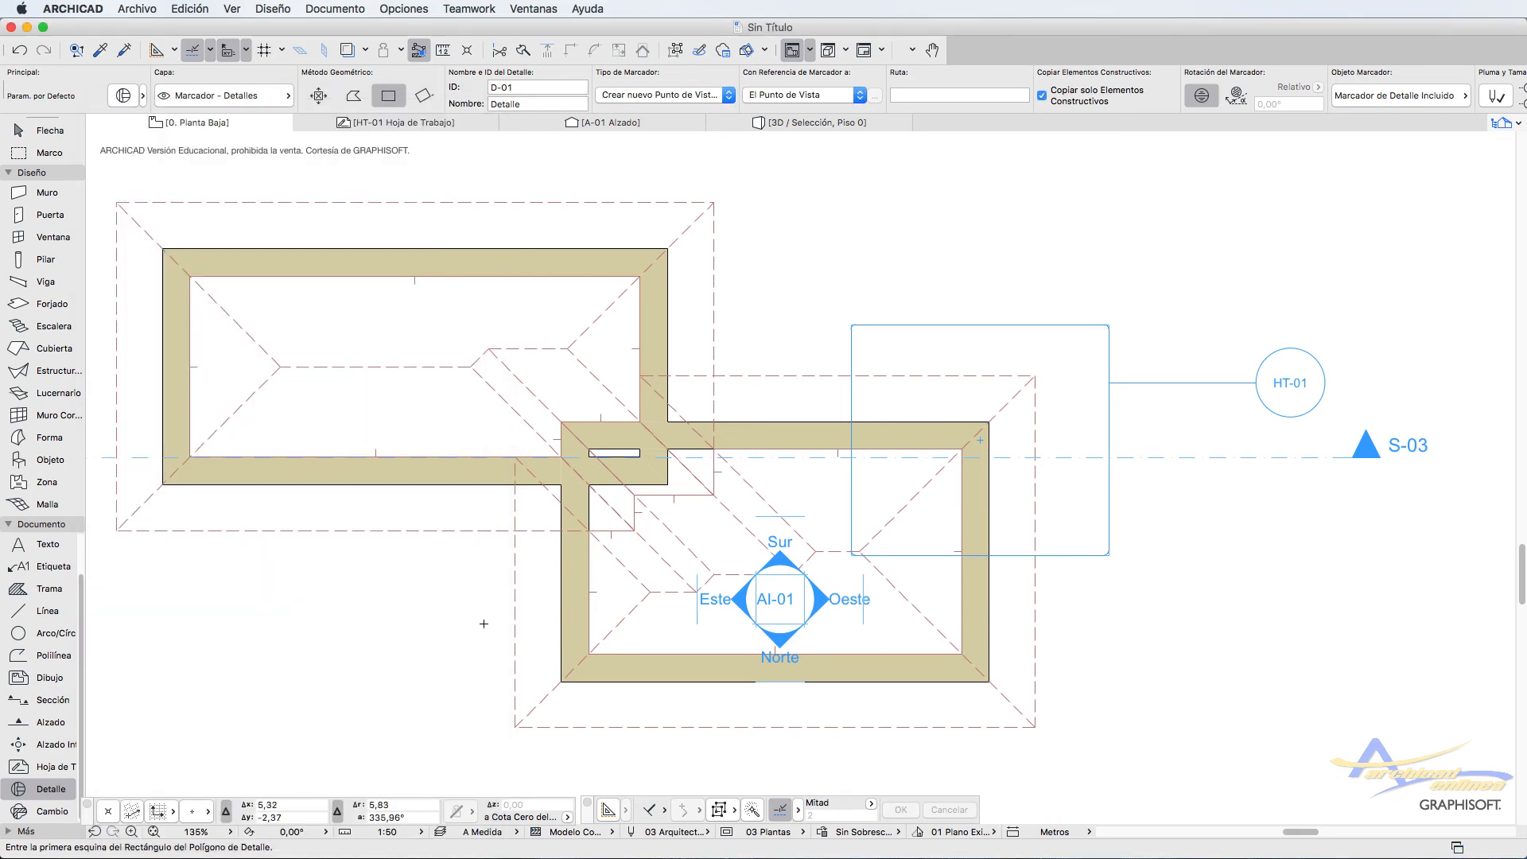
Step: Draw a rectangular detail boundary around the lower-right enclosure's lower-left corner, with its marker to the left
{"action": "left_click", "coordinate": [466, 595]}
{"action": "left_click", "coordinate": [611, 740]}
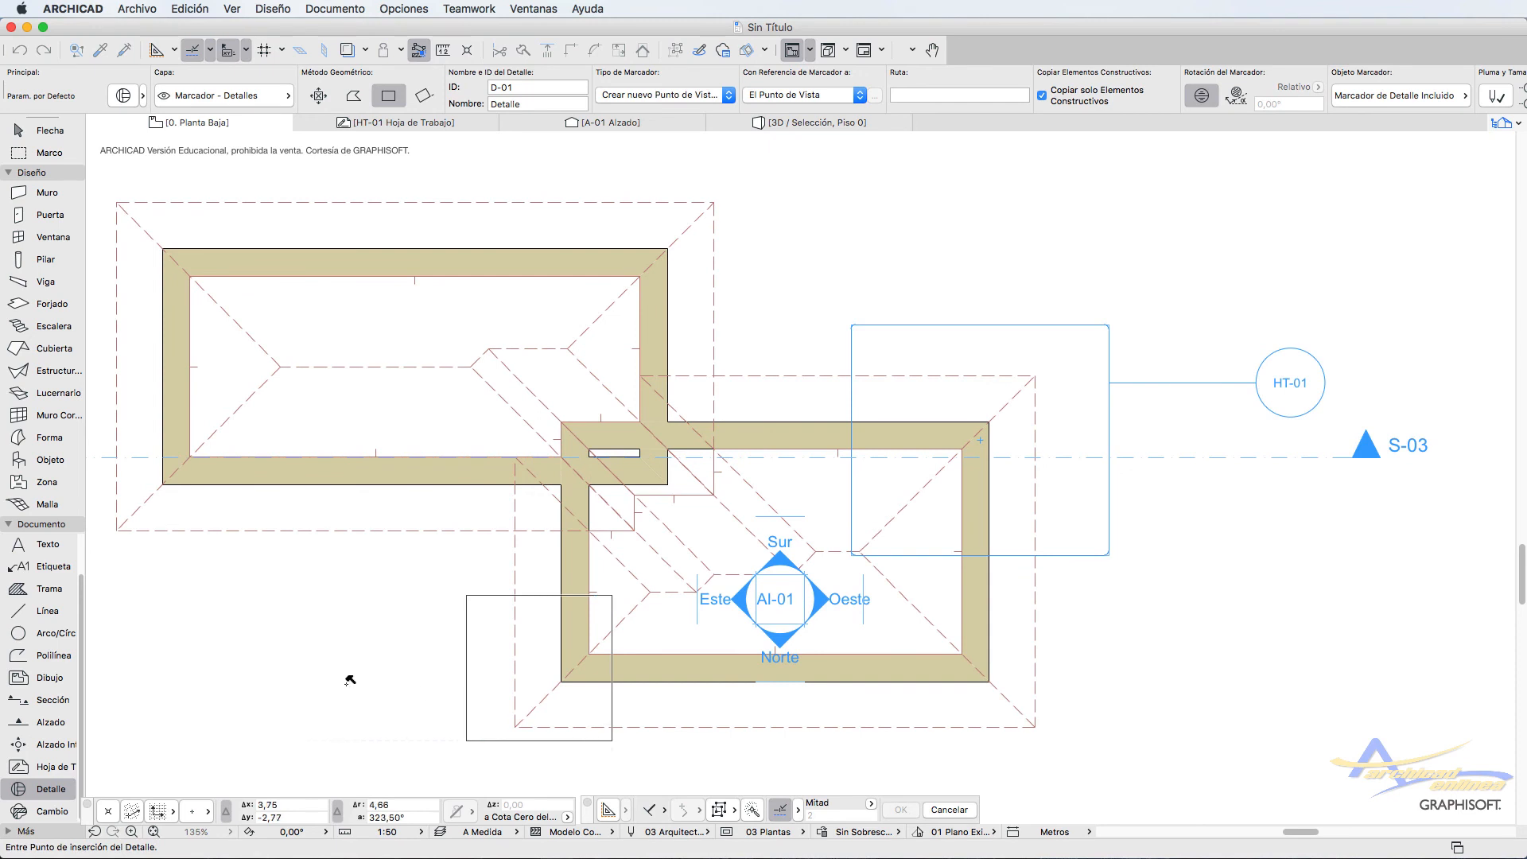
{"action": "left_click", "coordinate": [298, 684]}
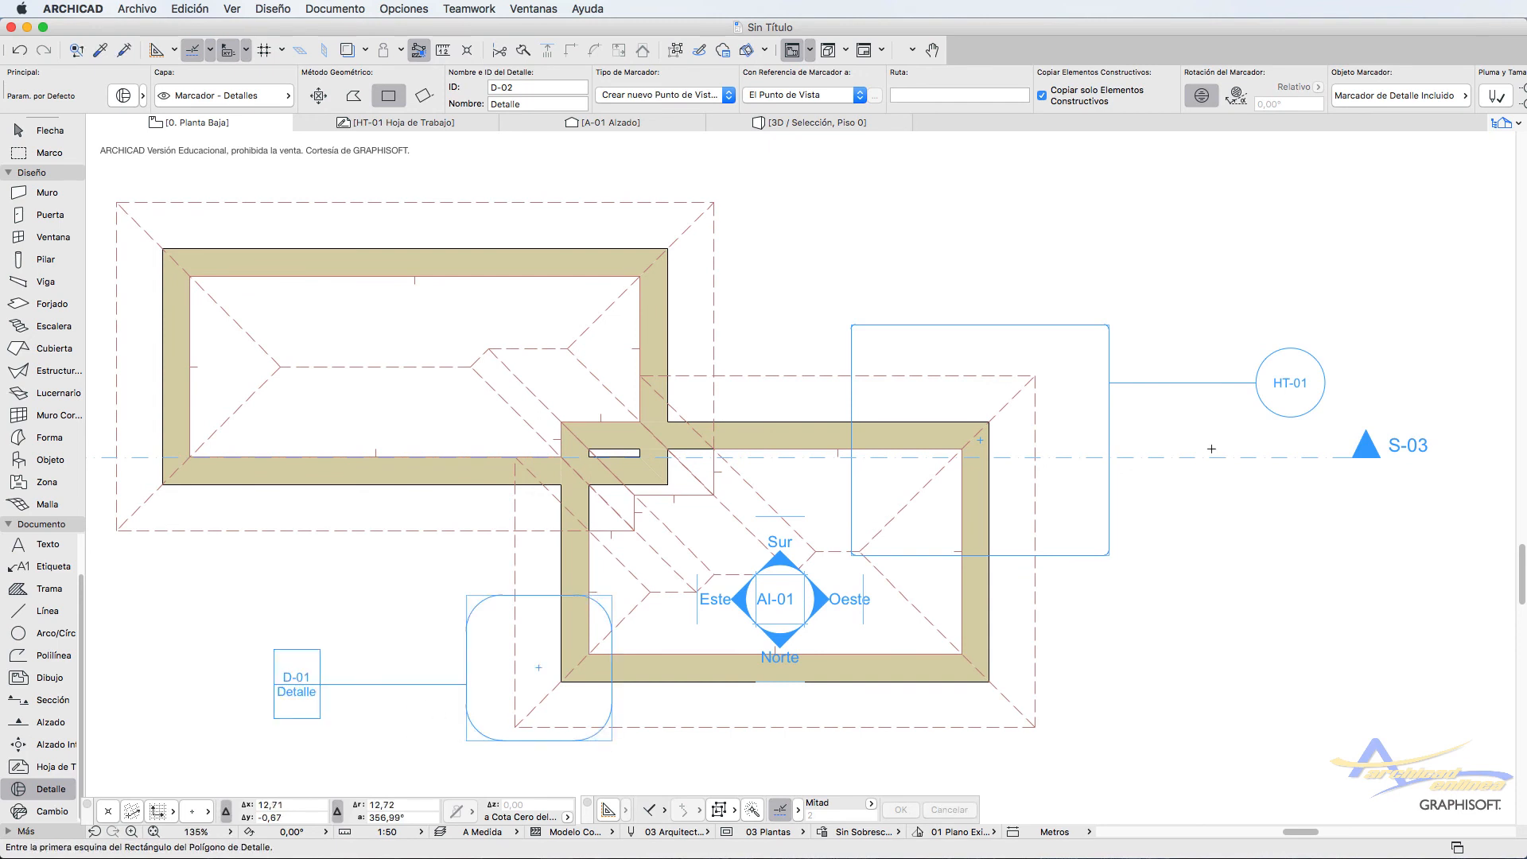
Step: Open the D-01 detail from the project map to examine the captured wall corner
{"action": "left_click", "coordinate": [1501, 123]}
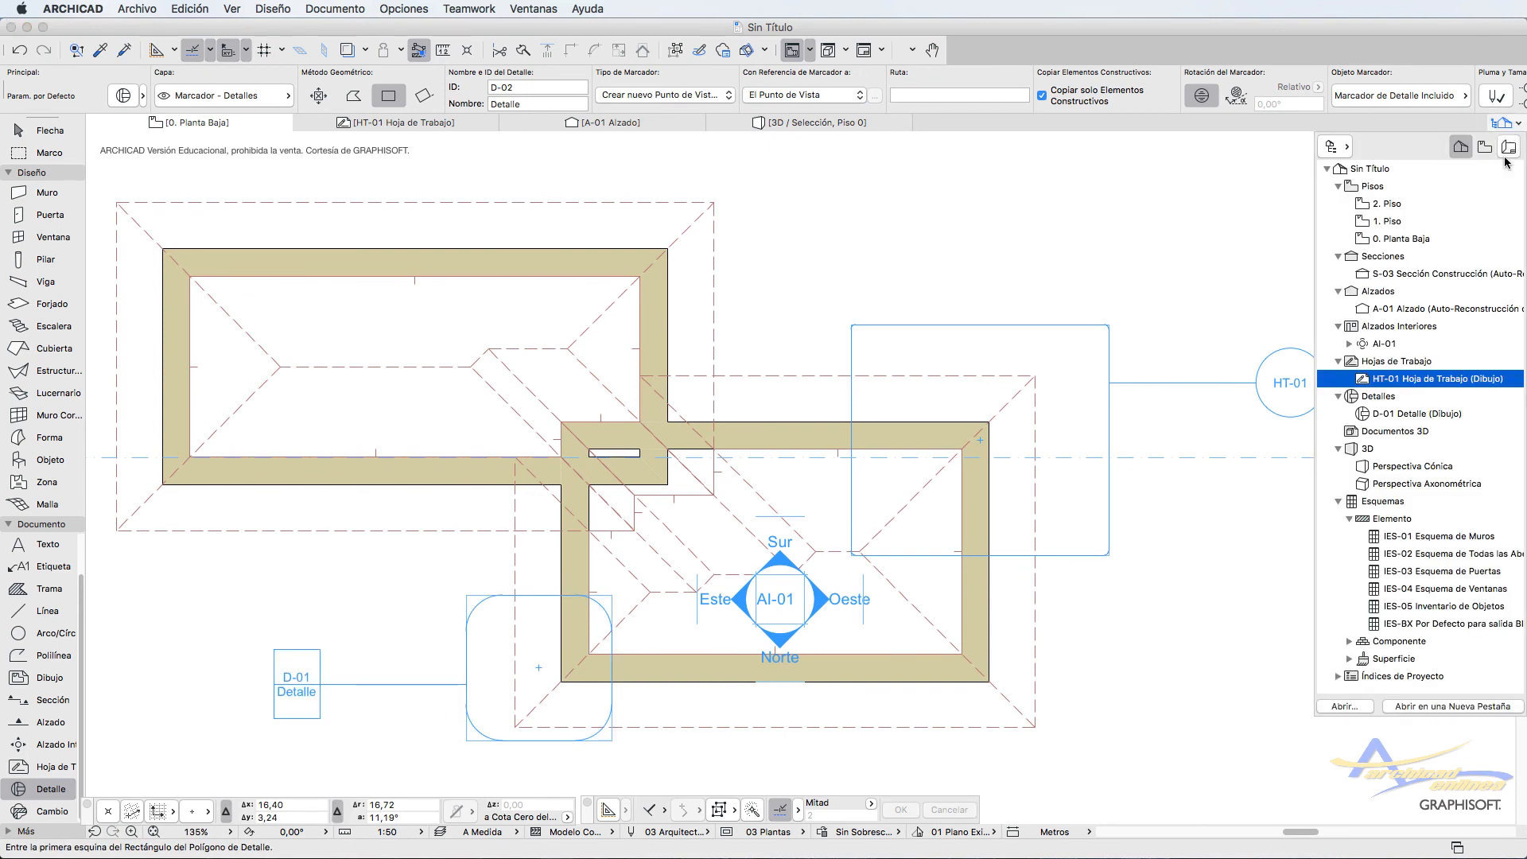
{"action": "left_click", "coordinate": [1461, 414]}
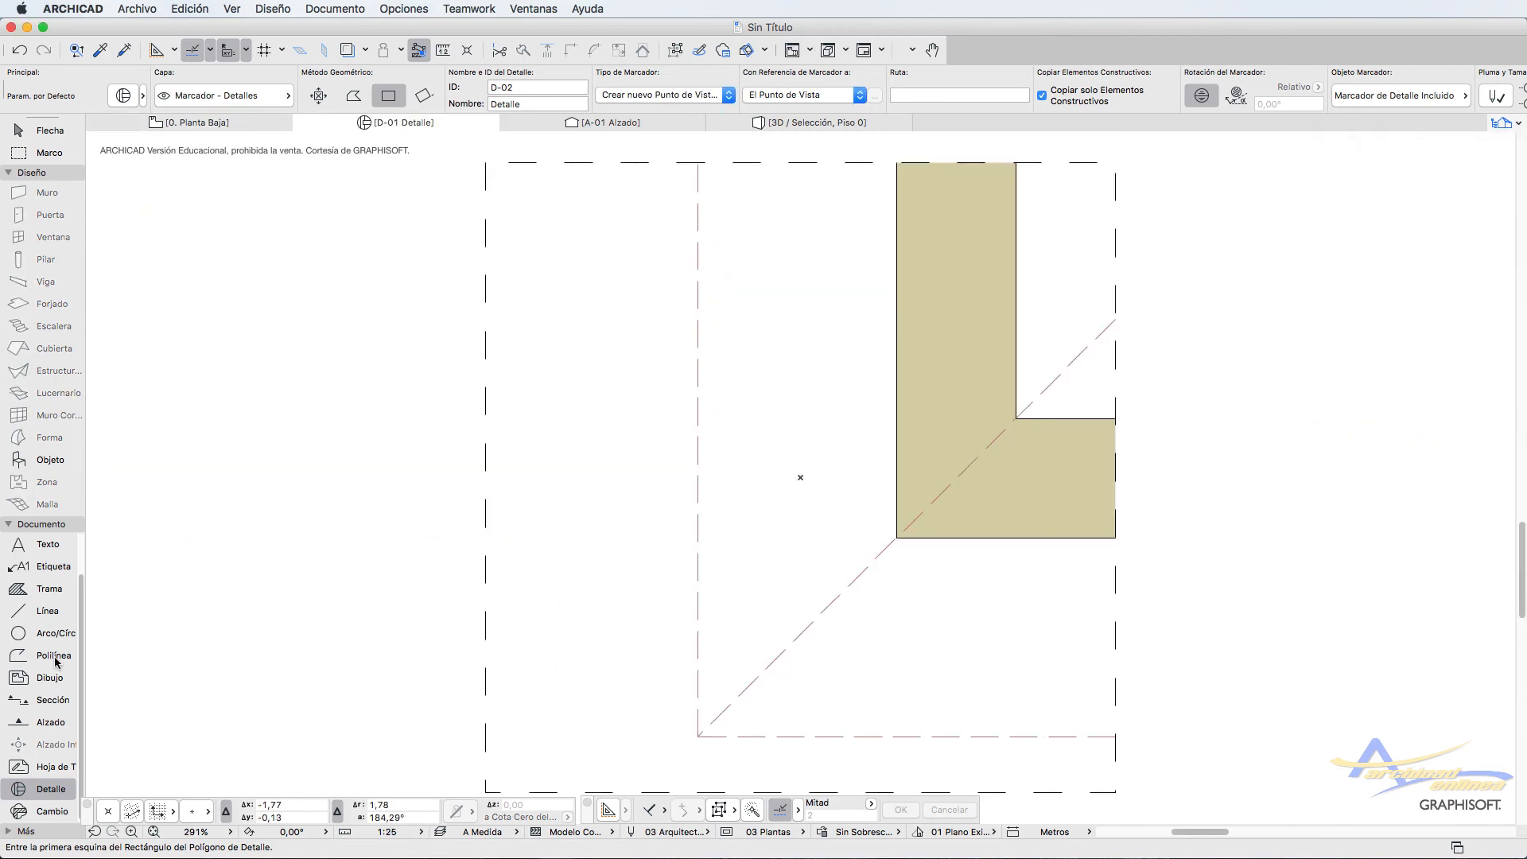
Step: Review the default settings of the Change tool and accept them as they are
{"action": "left_click", "coordinate": [44, 812]}
{"action": "double_click", "coordinate": [44, 812]}
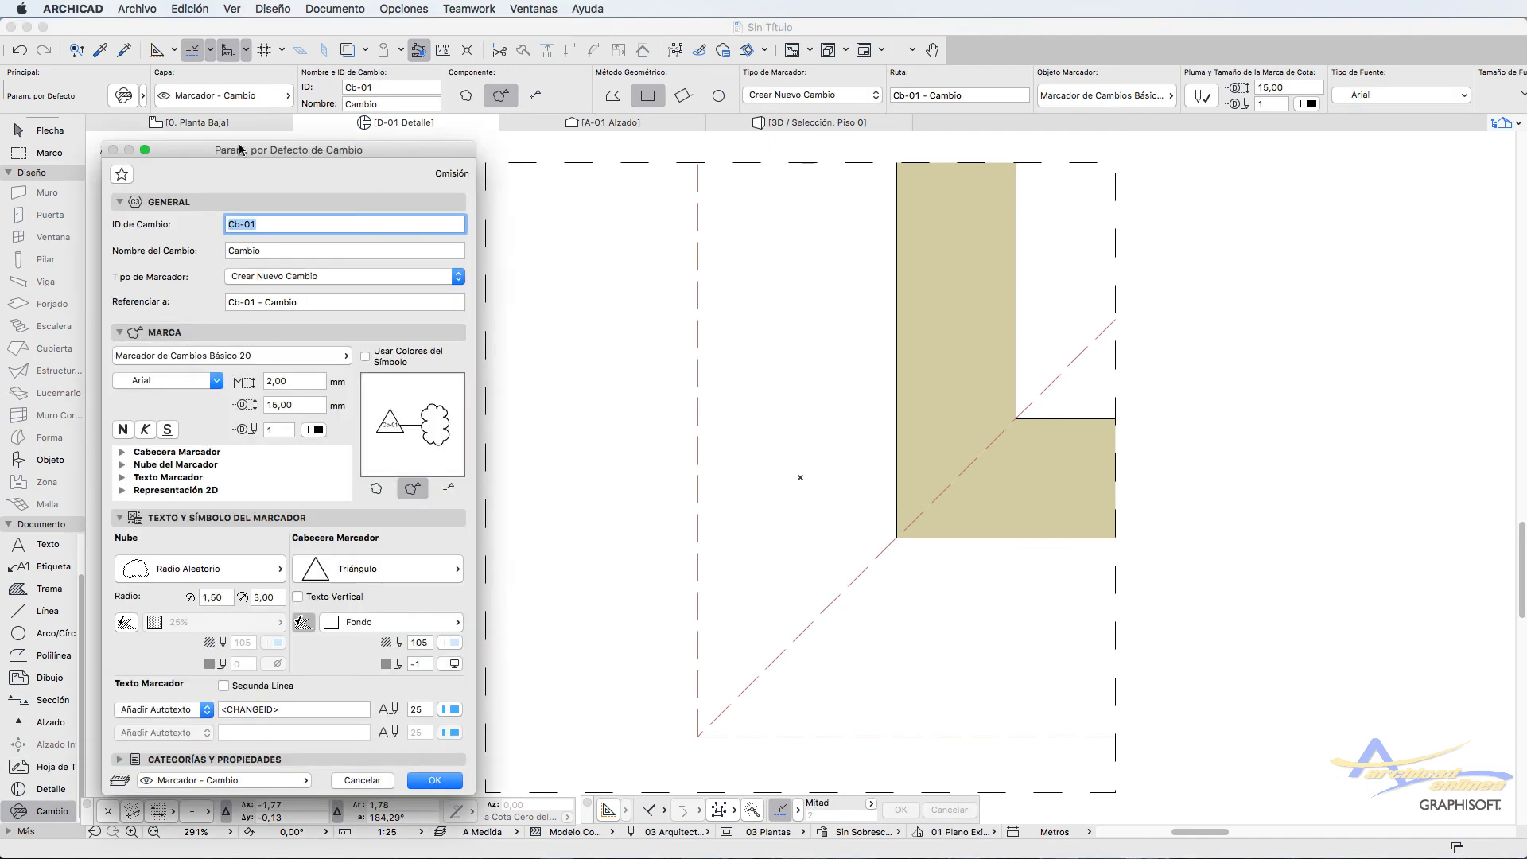
{"action": "left_click", "coordinate": [436, 782]}
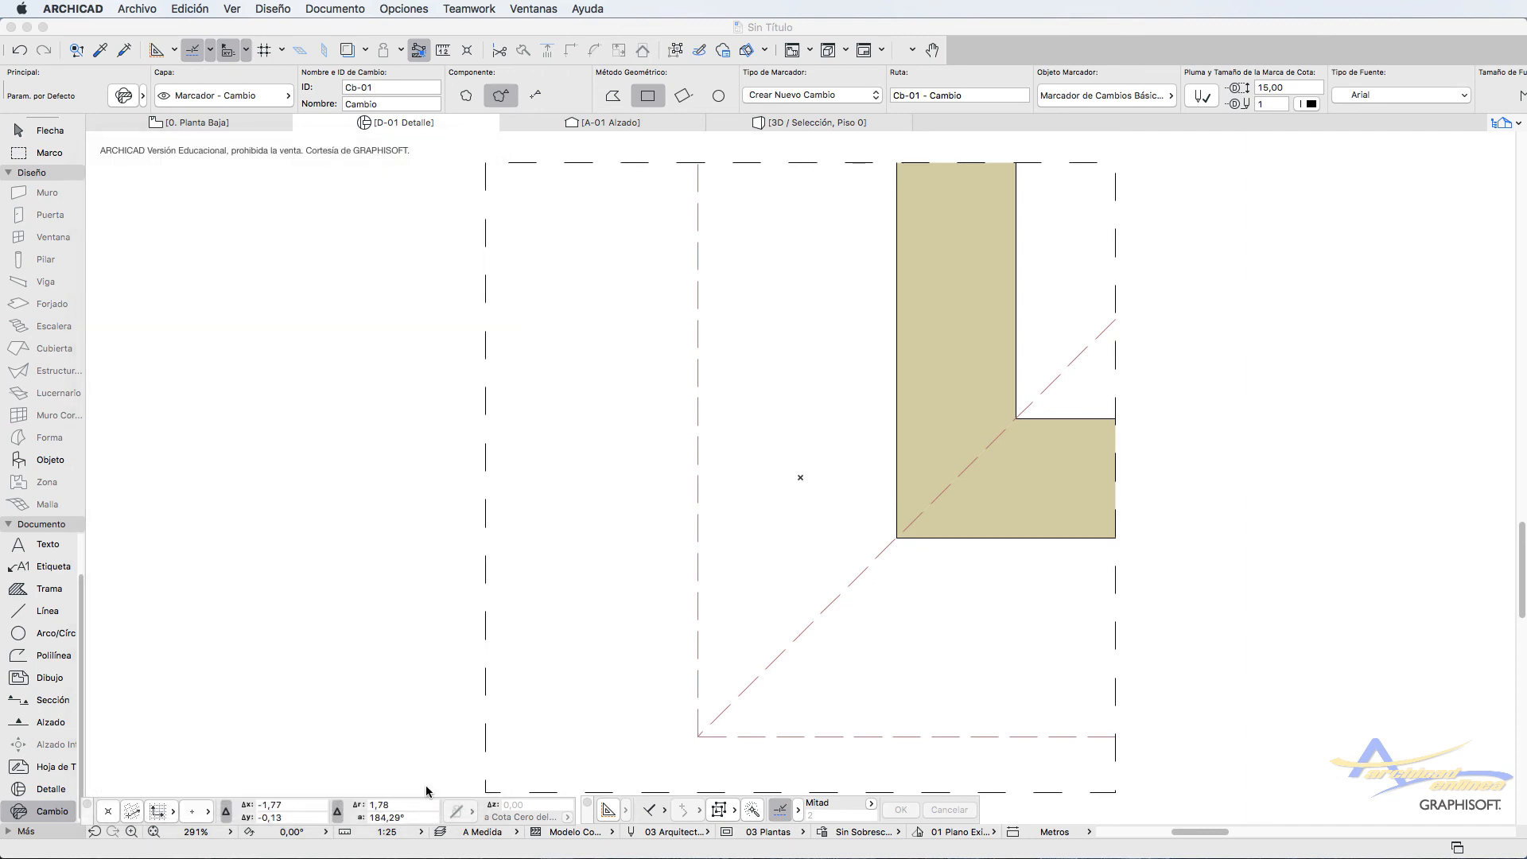
Step: Display the Teamwork palette to examine its send, receive, reserve and release options, and close it
{"action": "left_click", "coordinate": [461, 11]}
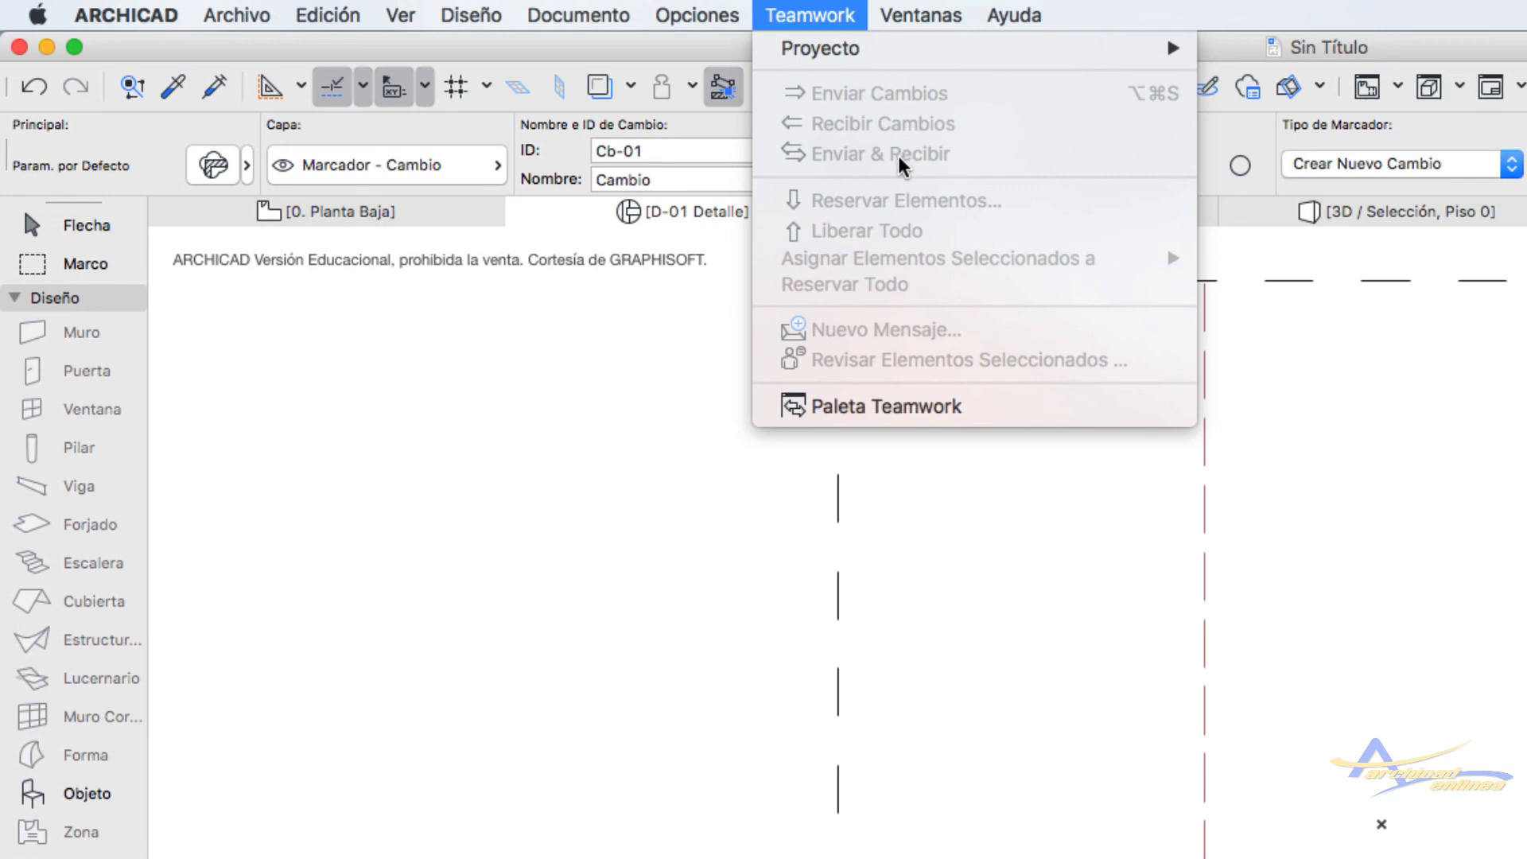
{"action": "left_click", "coordinate": [893, 406]}
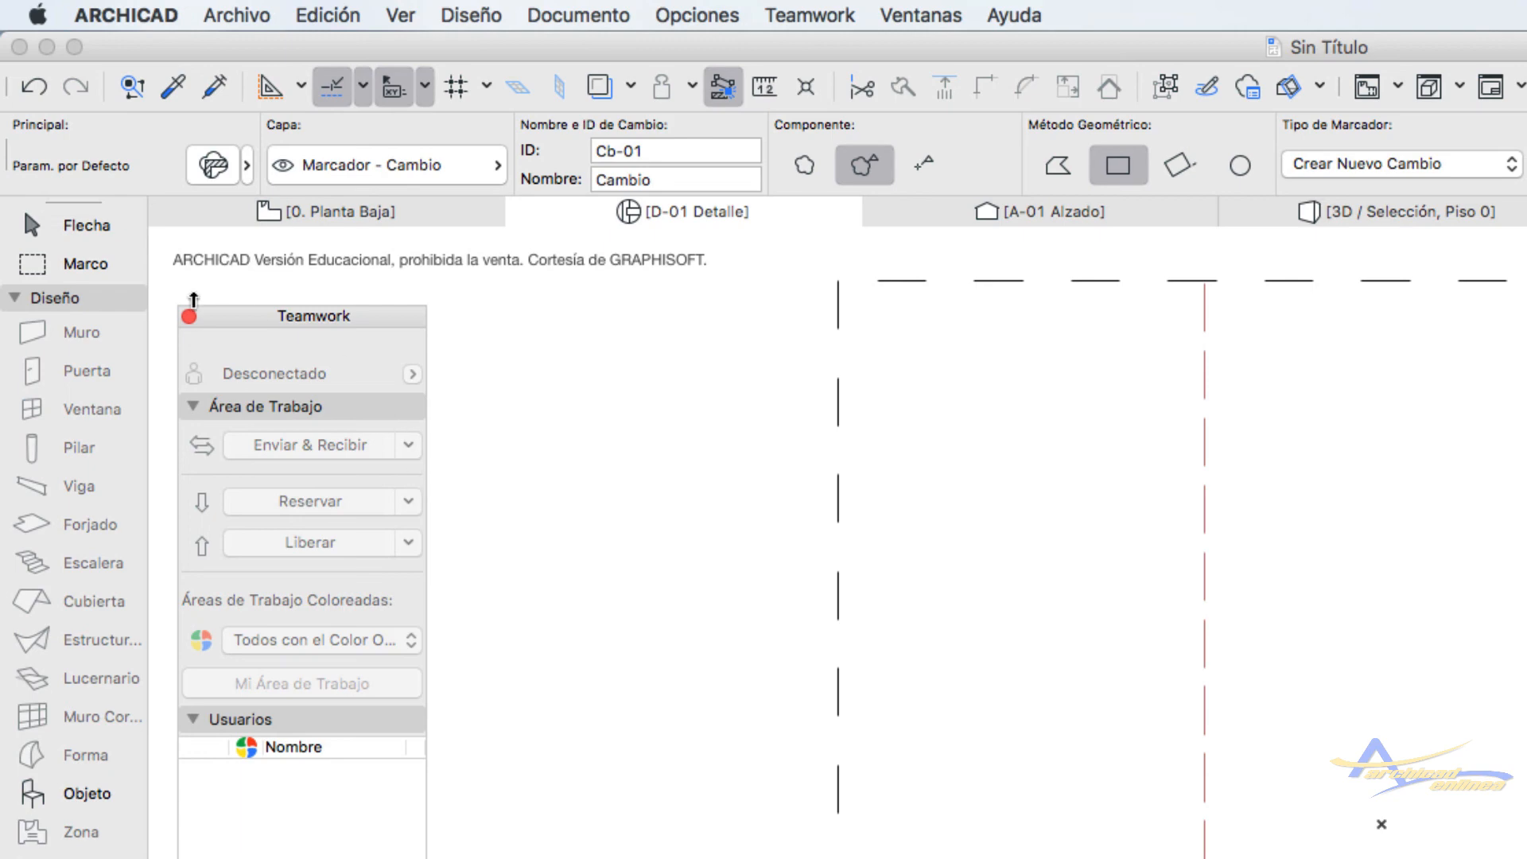
{"action": "left_click", "coordinate": [189, 317]}
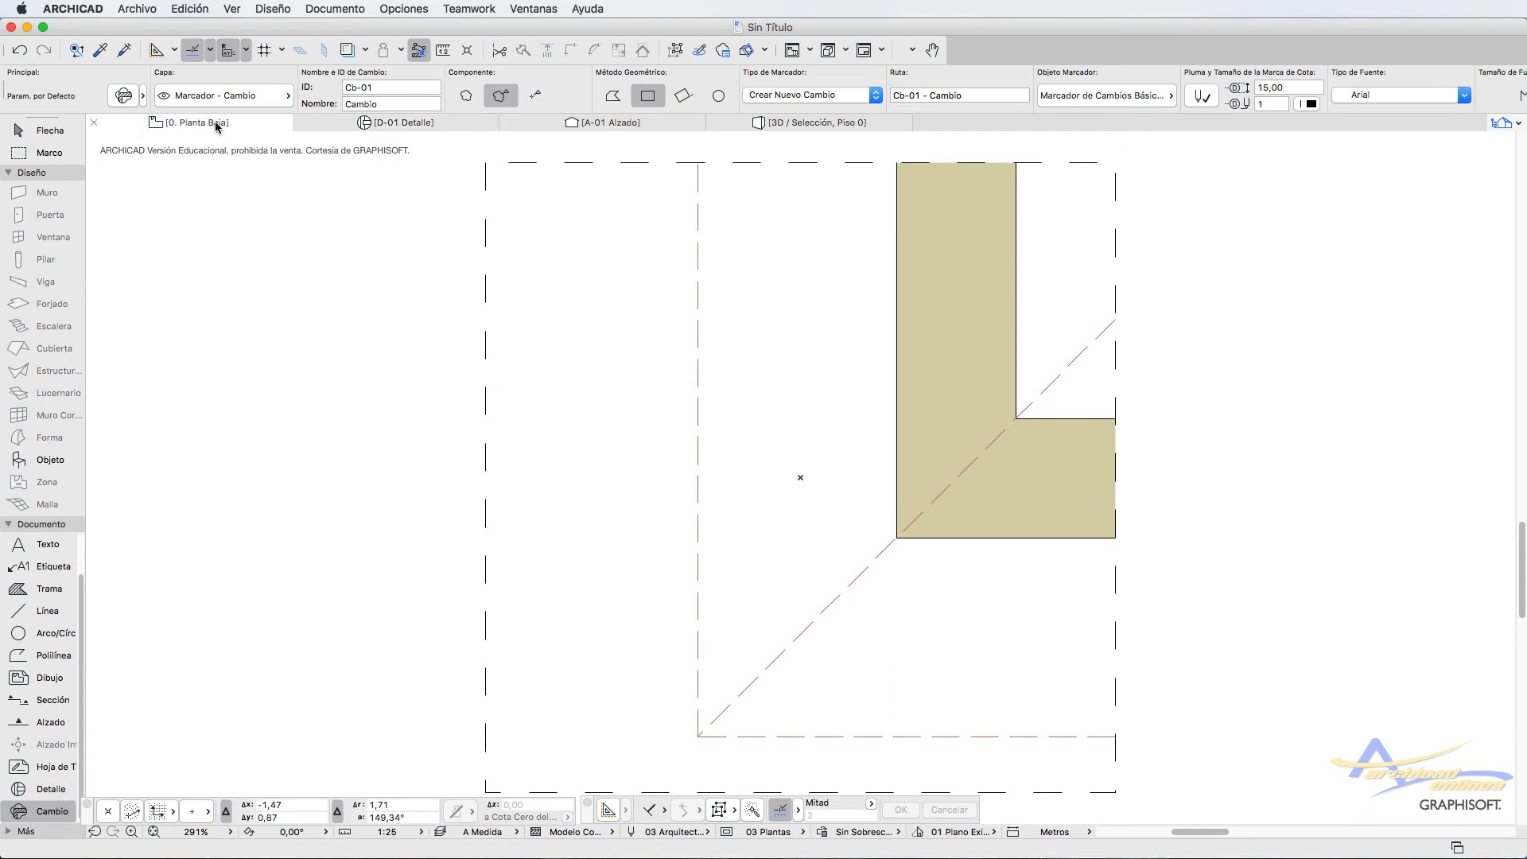
Step: Return to the ground floor plan and accept the default Change marker settings there
{"action": "left_click", "coordinate": [217, 124]}
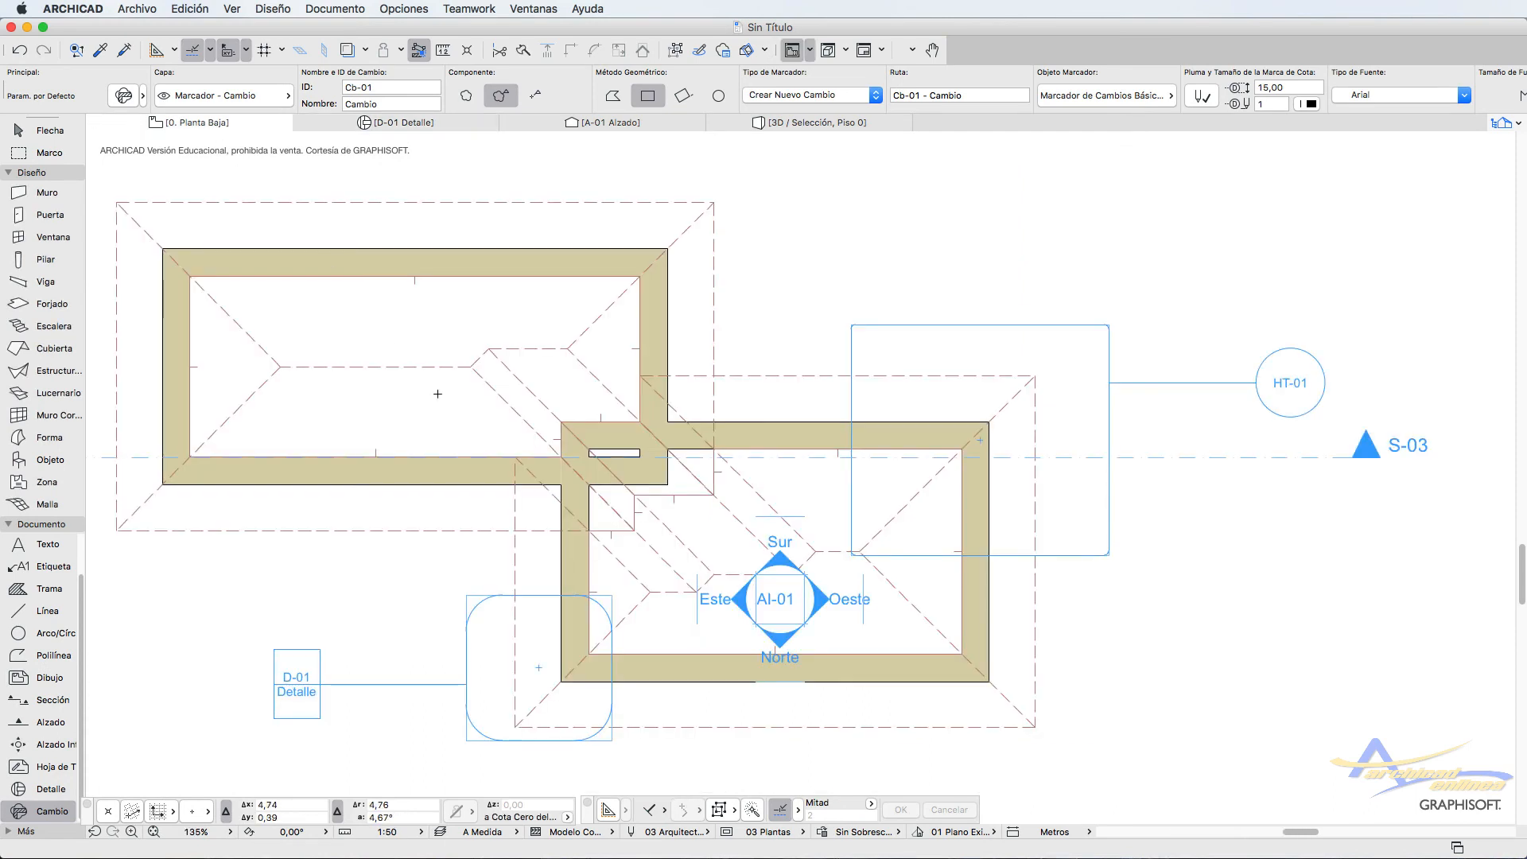
{"action": "double_click", "coordinate": [46, 813]}
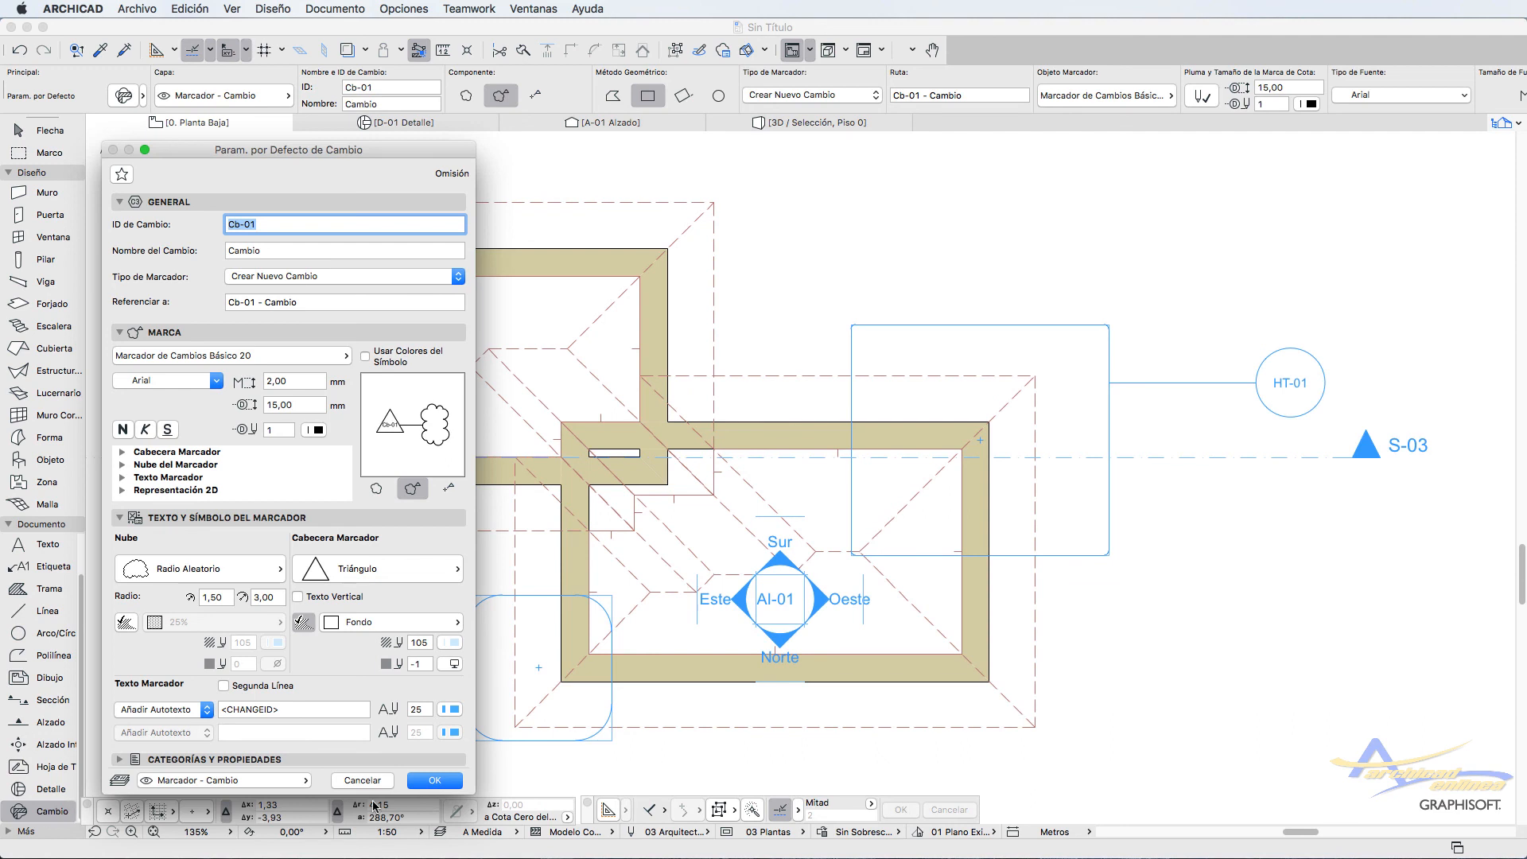
{"action": "left_click", "coordinate": [436, 782]}
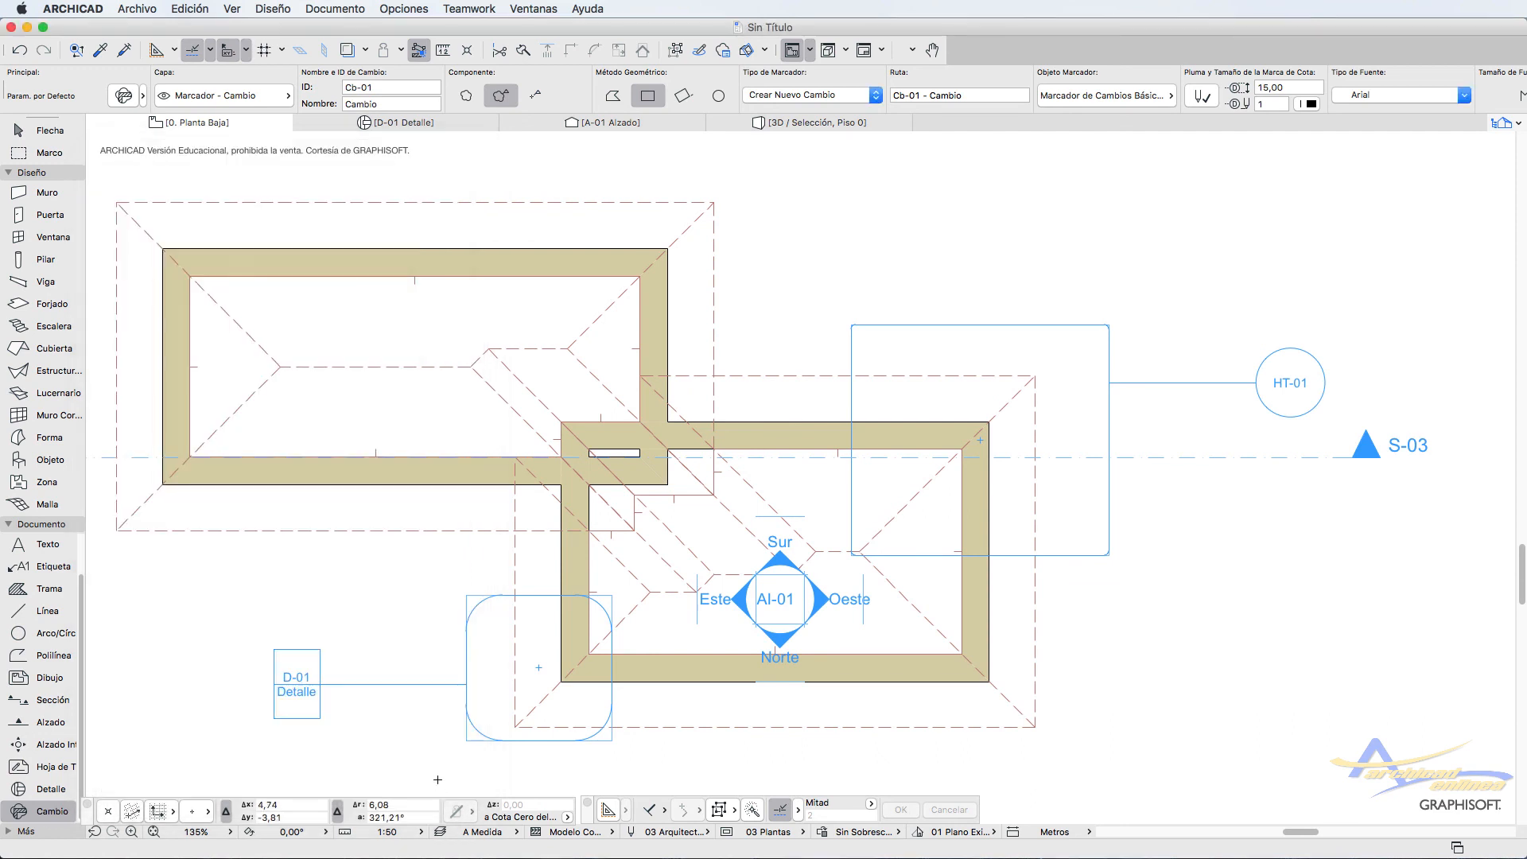